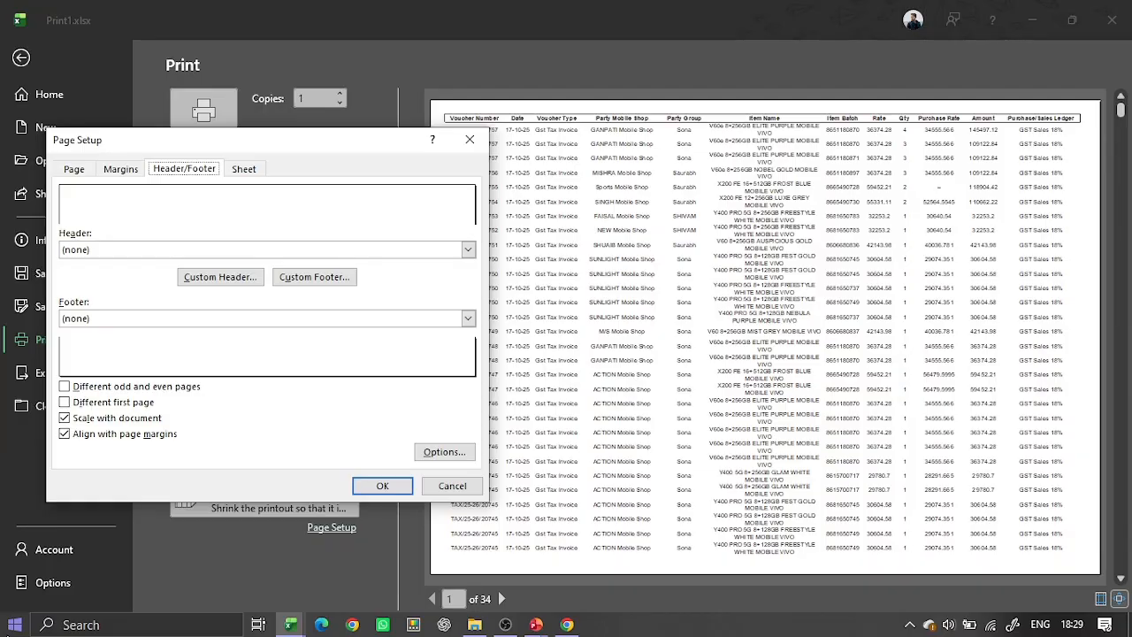
- Set the page header to the built-in "Page 1" preset without customizing its sections
{"action": "left_click", "coordinate": [213, 278]}
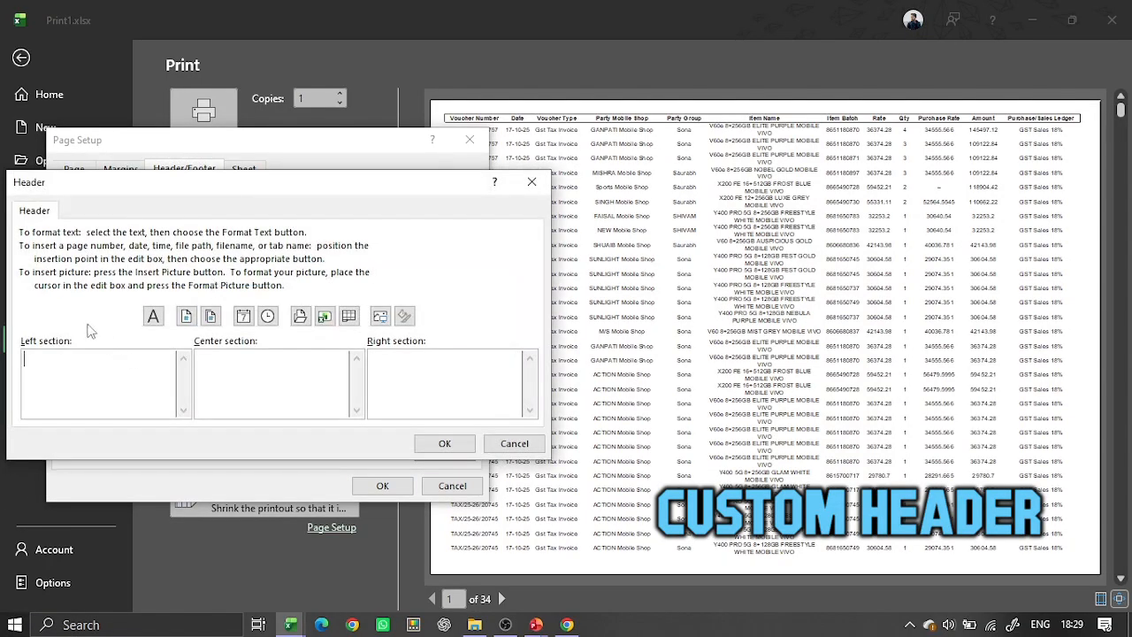
{"action": "key", "text": "Escape"}
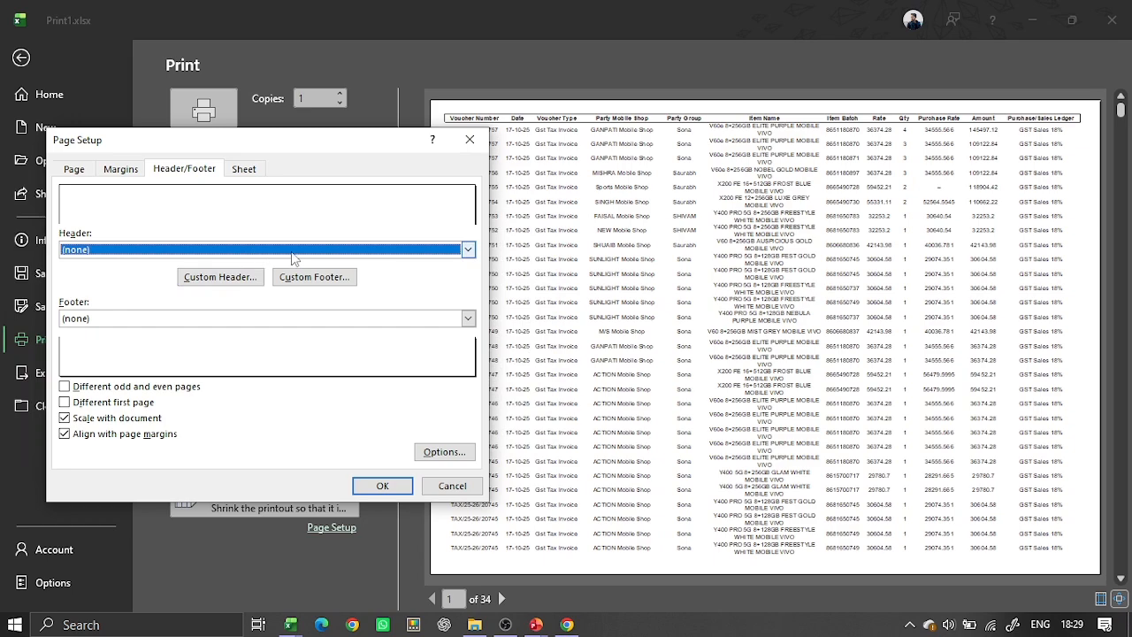
{"action": "left_click", "coordinate": [292, 252]}
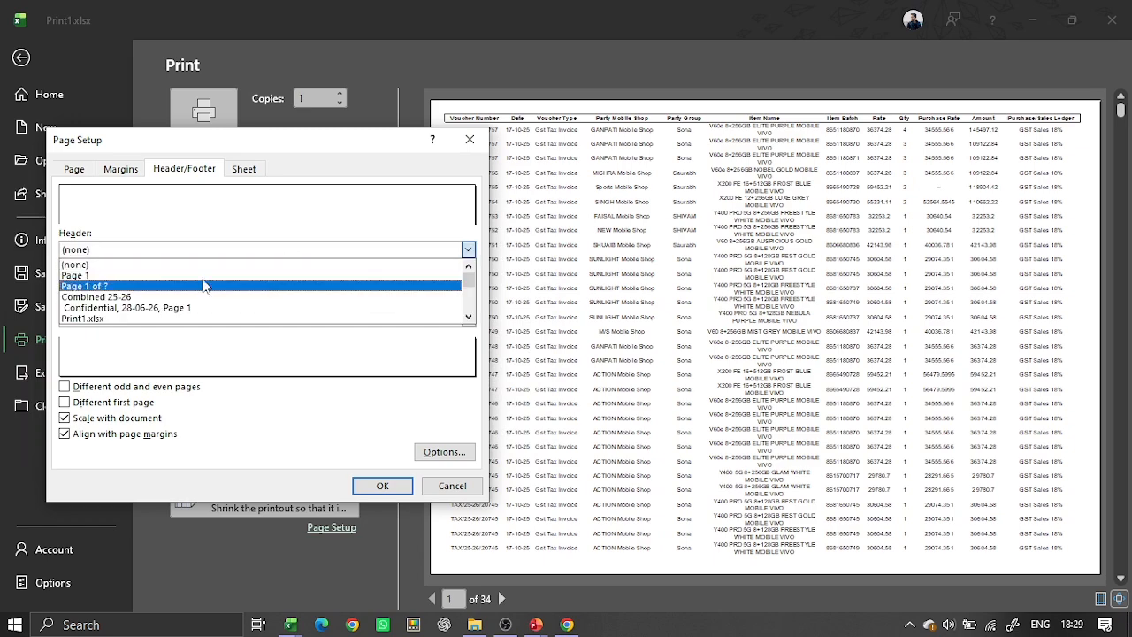
{"action": "left_click", "coordinate": [77, 276]}
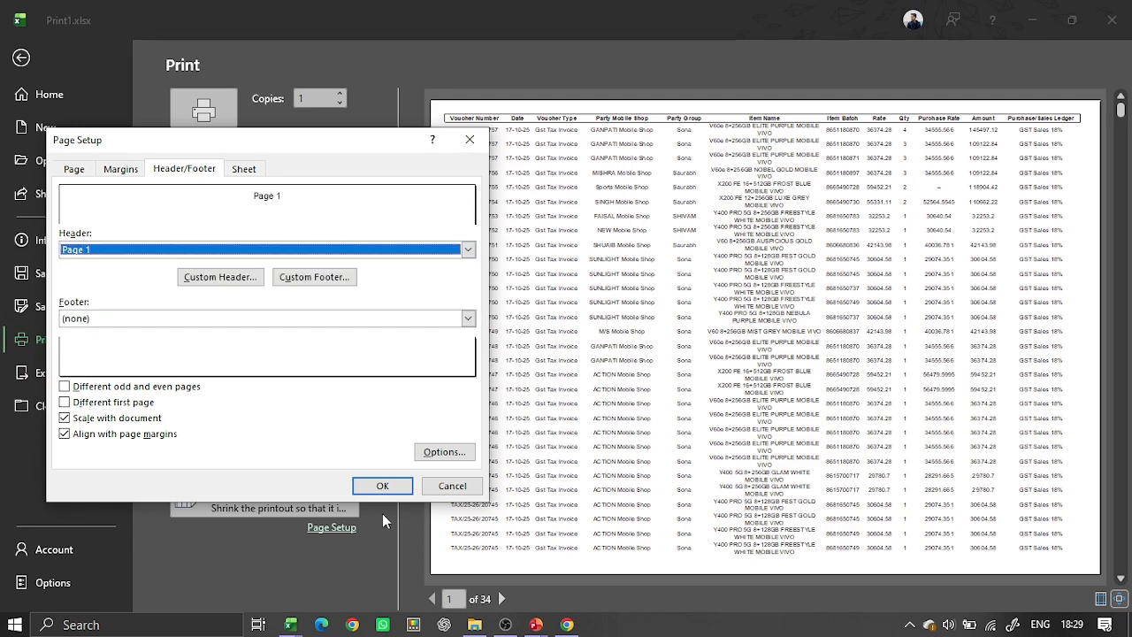
{"action": "key", "text": "Return"}
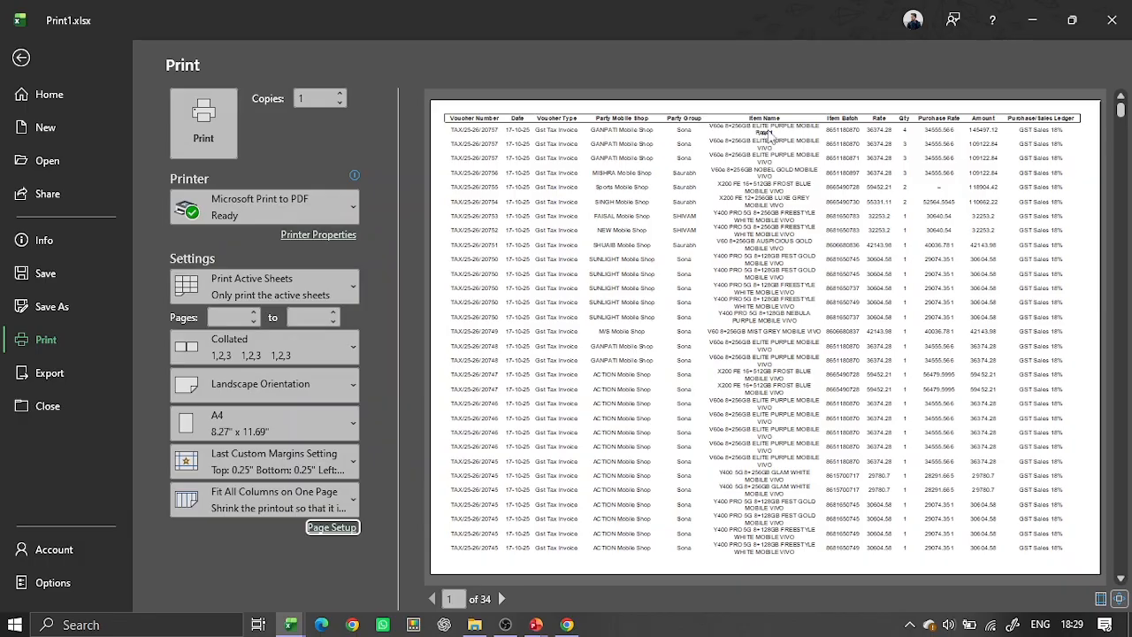
- Increase the header margin to 1 inch in the custom margin settings
{"action": "left_click", "coordinate": [318, 527]}
{"action": "key", "text": "Escape"}
{"action": "left_click", "coordinate": [265, 461]}
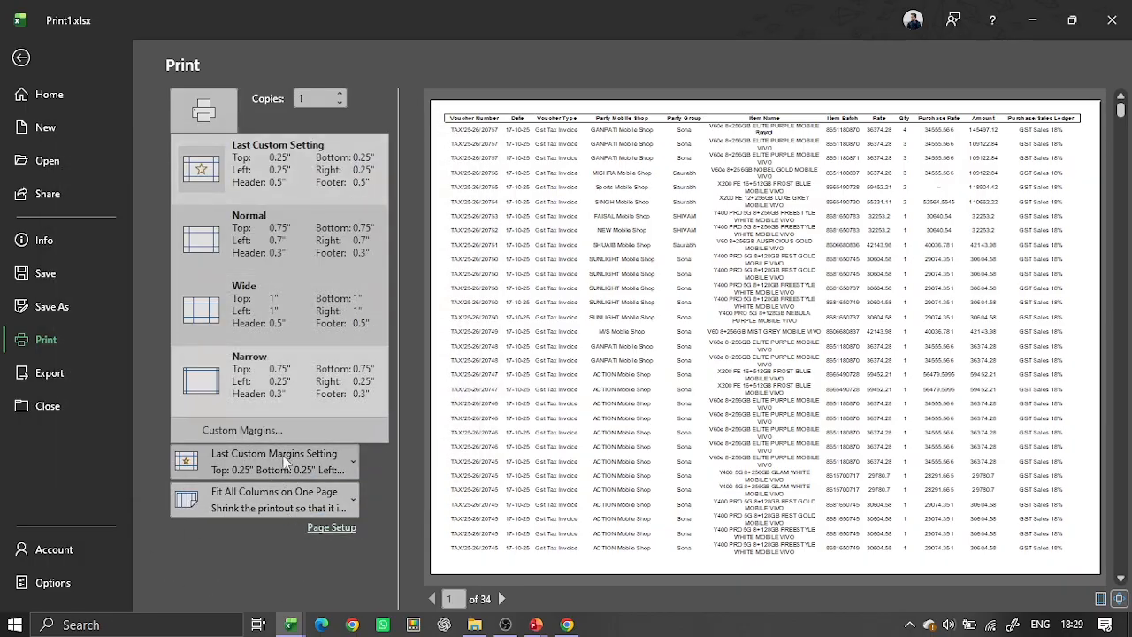
{"action": "left_click", "coordinate": [256, 431]}
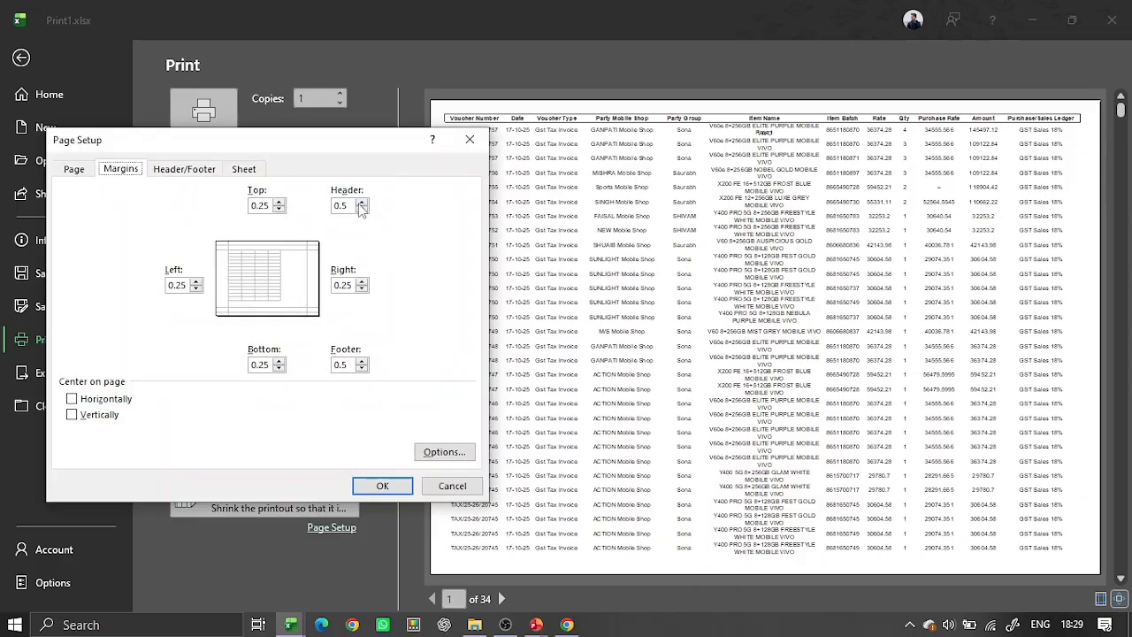
{"action": "left_click", "coordinate": [361, 202]}
{"action": "left_click", "coordinate": [361, 201]}
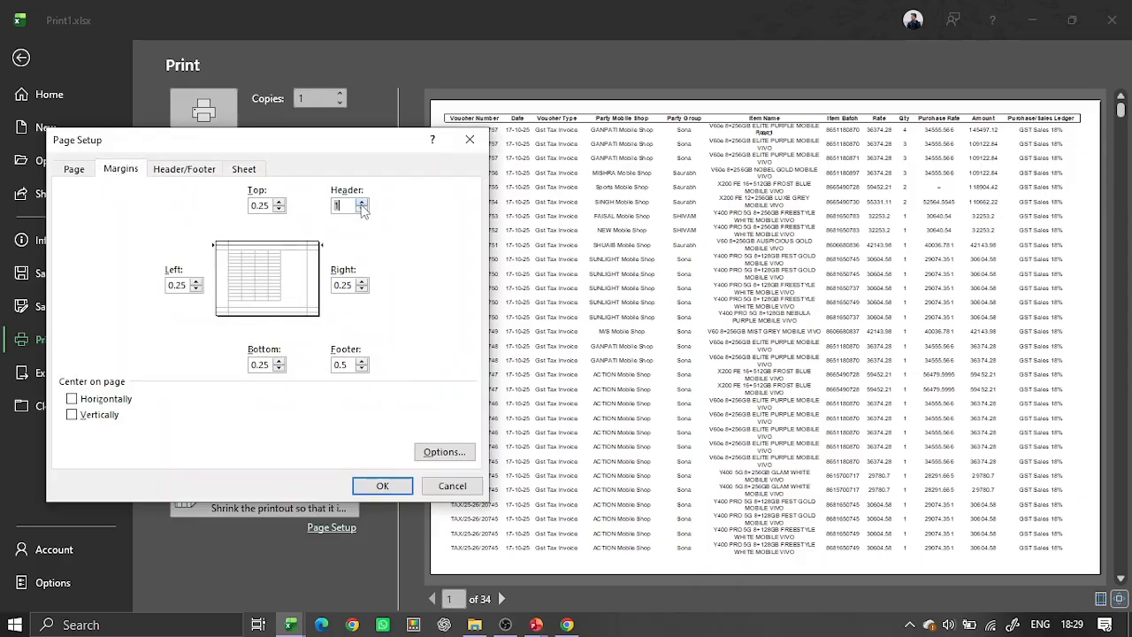
{"action": "left_click", "coordinate": [379, 483]}
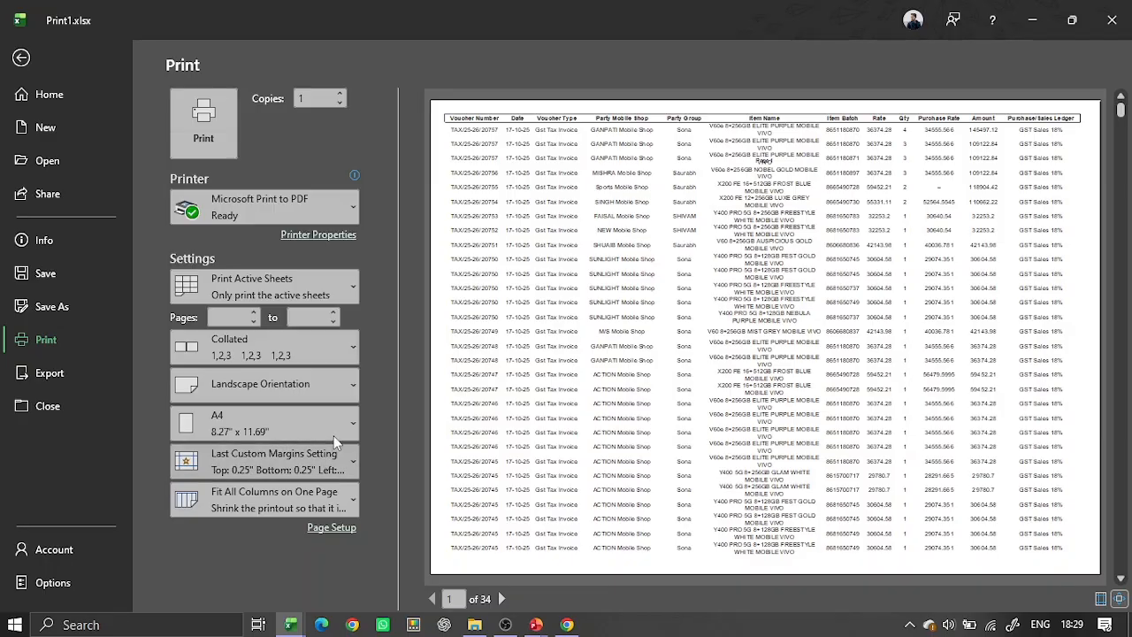
- Set the header margin to 0.25 inch and the top page margin to 0.5 inch
{"action": "left_click", "coordinate": [331, 527]}
{"action": "left_click", "coordinate": [360, 209]}
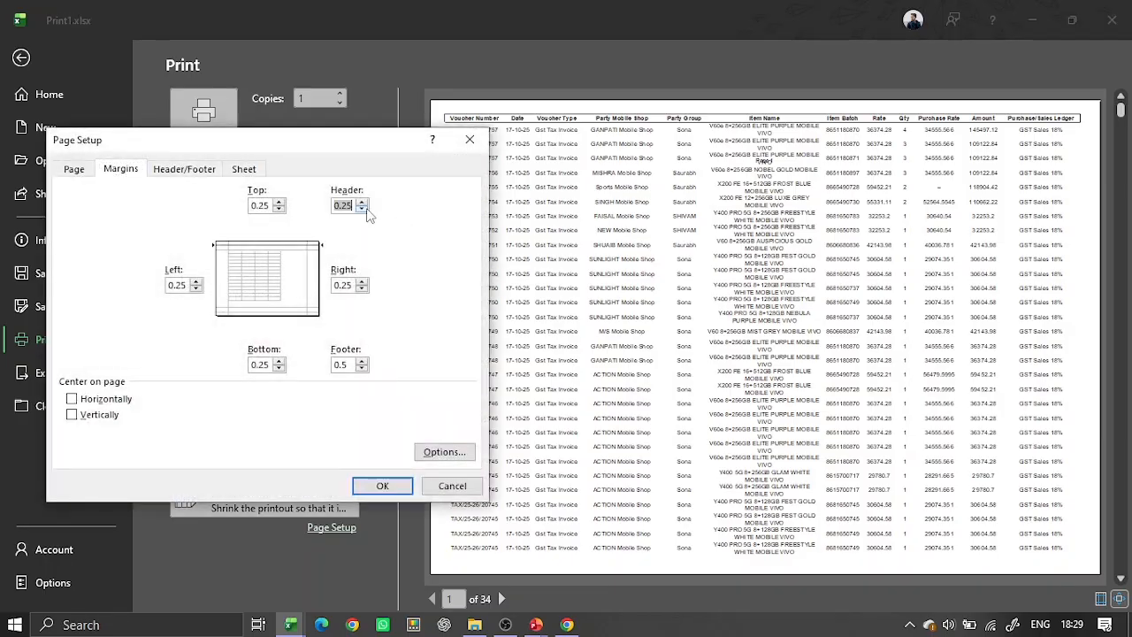
{"action": "left_click", "coordinate": [278, 201]}
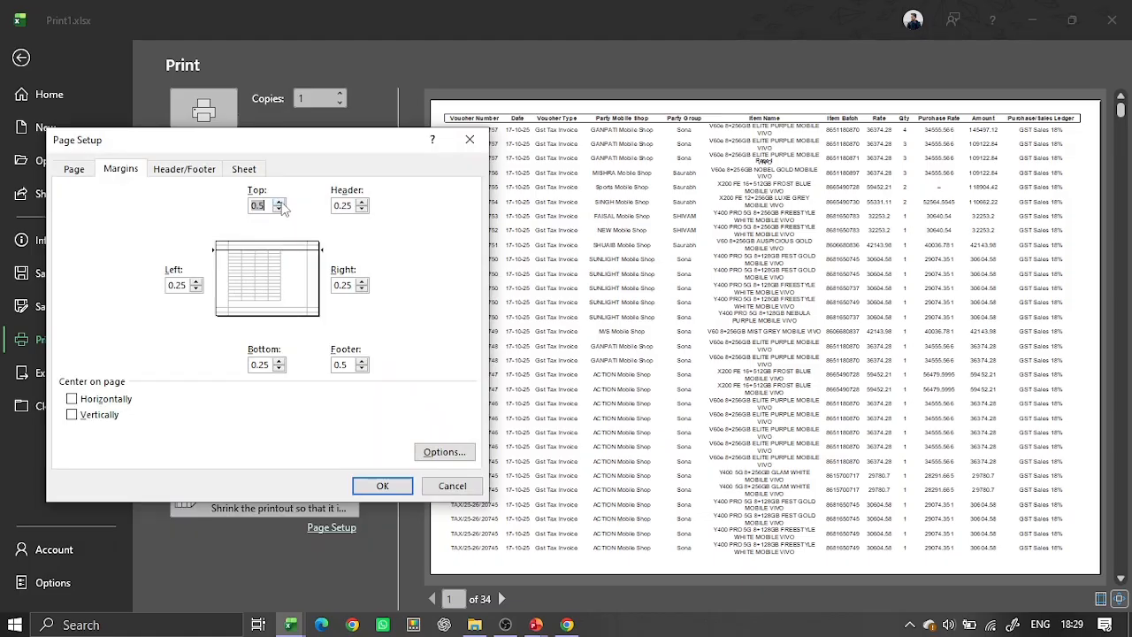
{"action": "left_click", "coordinate": [357, 487]}
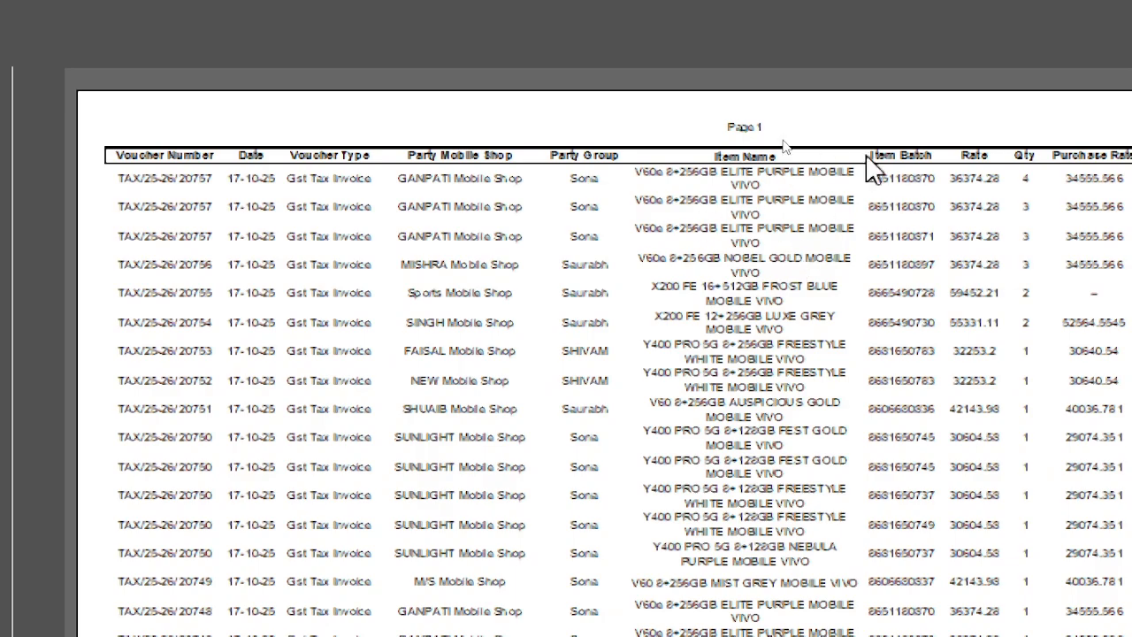
{"action": "key", "text": "Escape"}
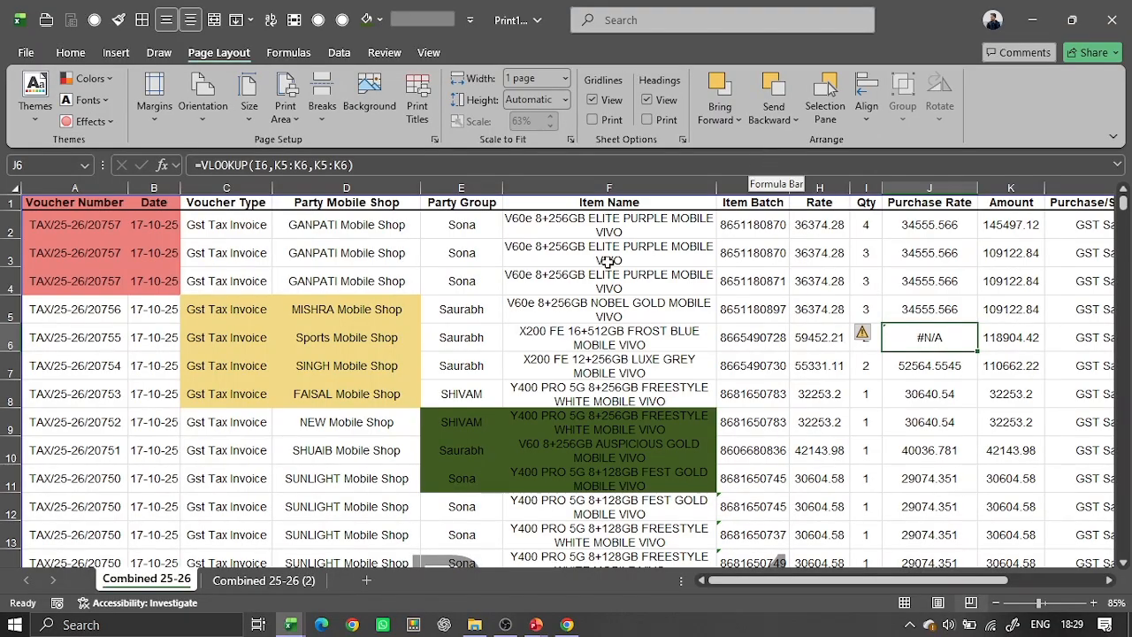
{"action": "key", "text": "ctrl+p"}
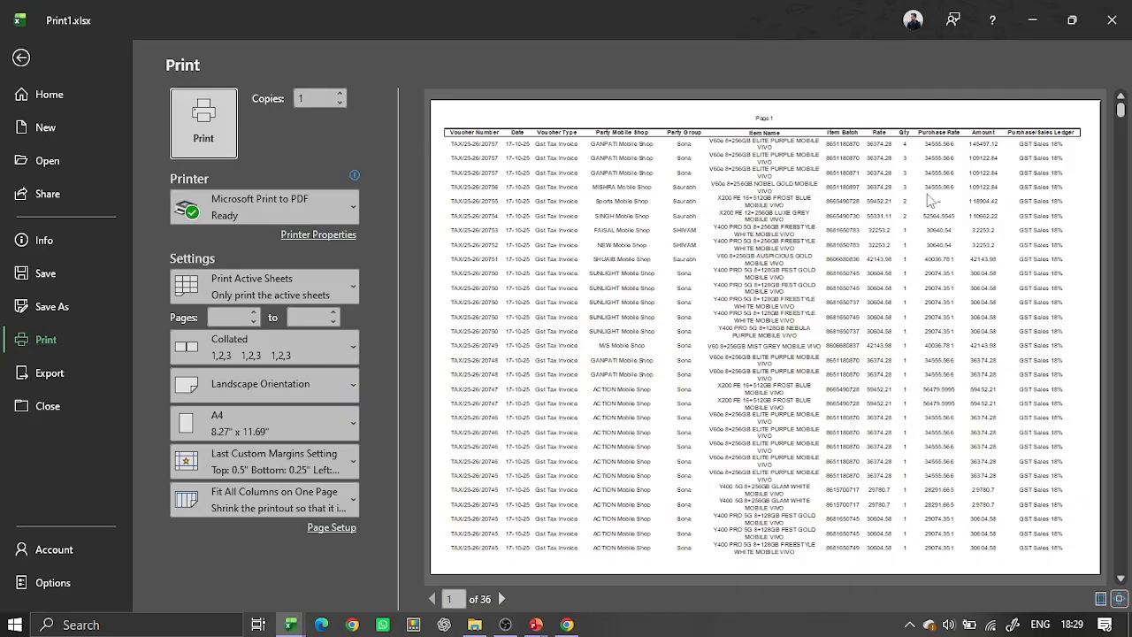
{"action": "key", "text": "Escape"}
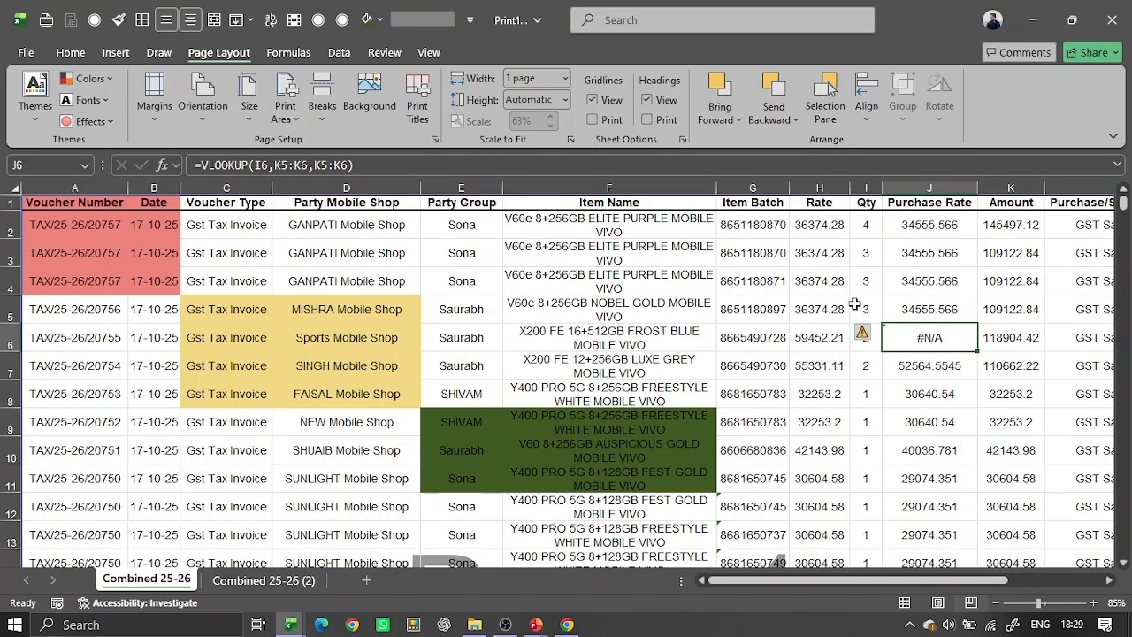
- Change the page header to the "Prepared by" preset with the author's name, date and page number
{"action": "key", "text": "ctrl+p"}
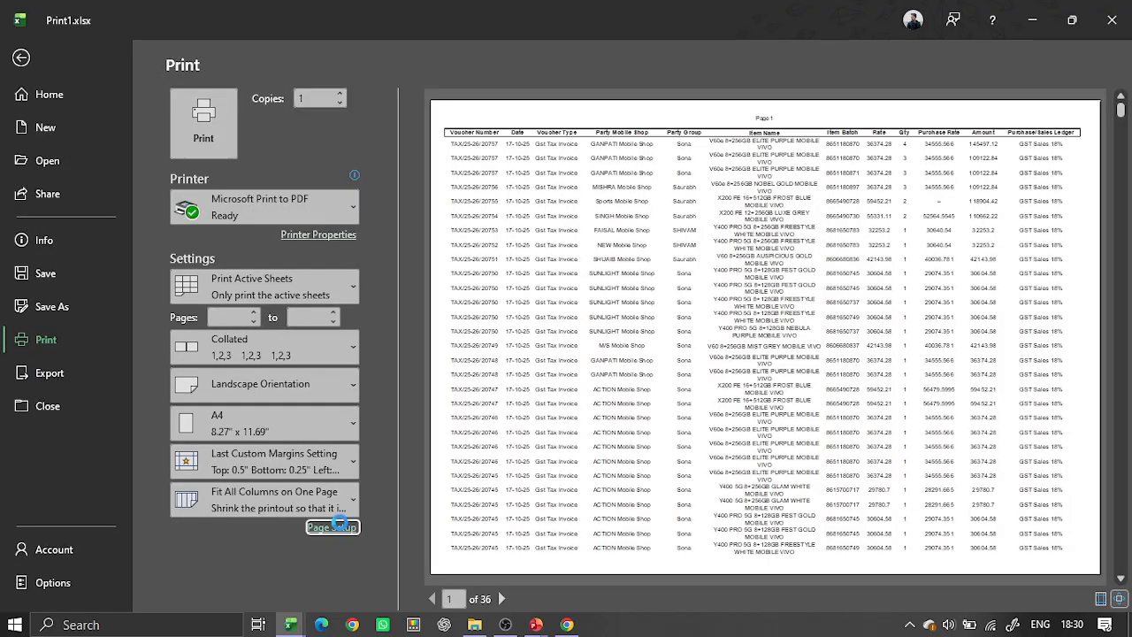
{"action": "left_click", "coordinate": [340, 523]}
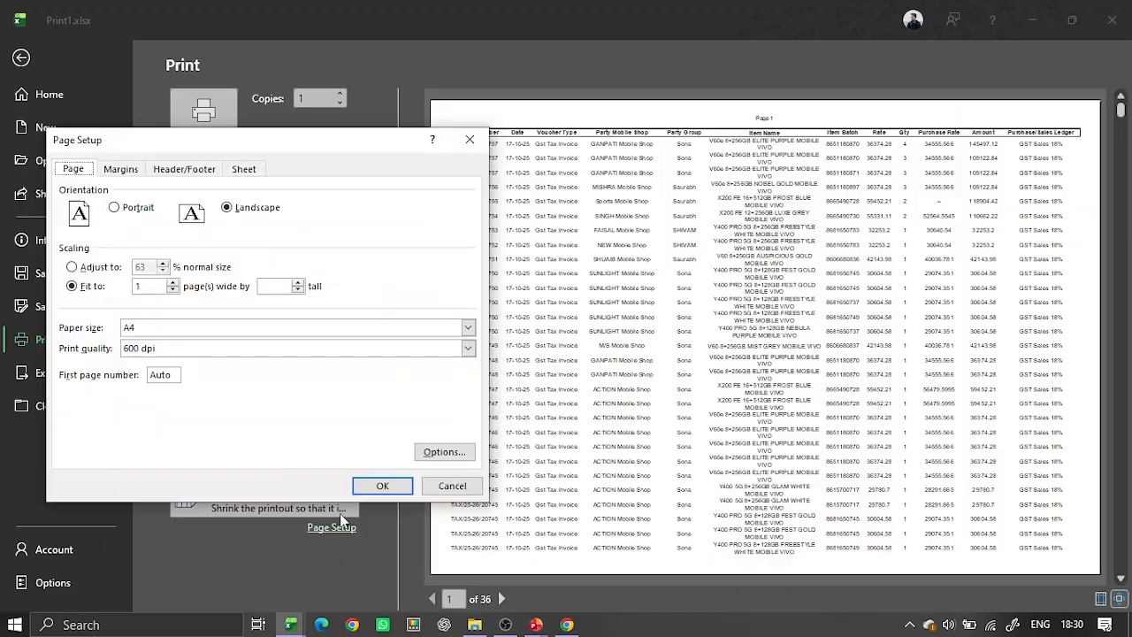
{"action": "left_click", "coordinate": [244, 169]}
{"action": "left_click", "coordinate": [212, 169]}
{"action": "left_click", "coordinate": [200, 250]}
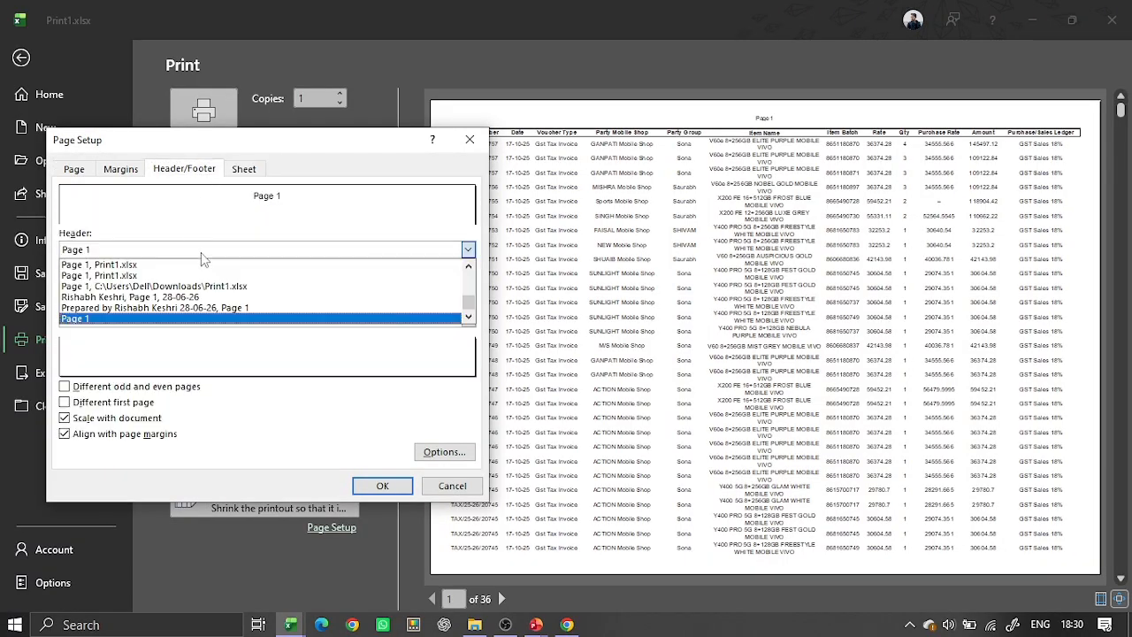
{"action": "left_click", "coordinate": [177, 308]}
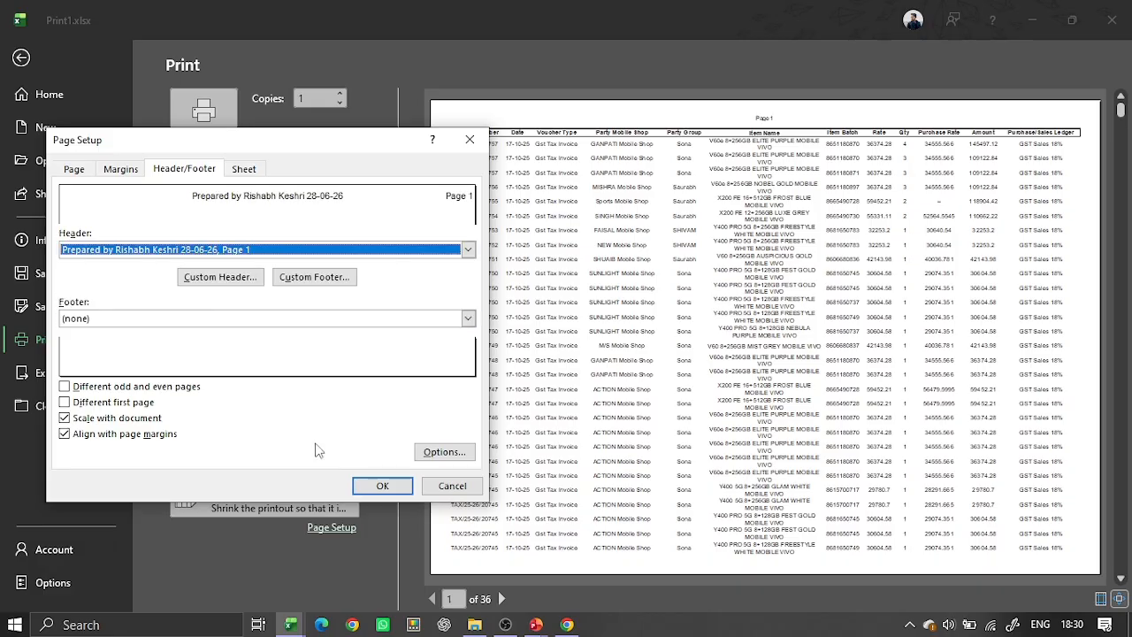
{"action": "left_click", "coordinate": [380, 486]}
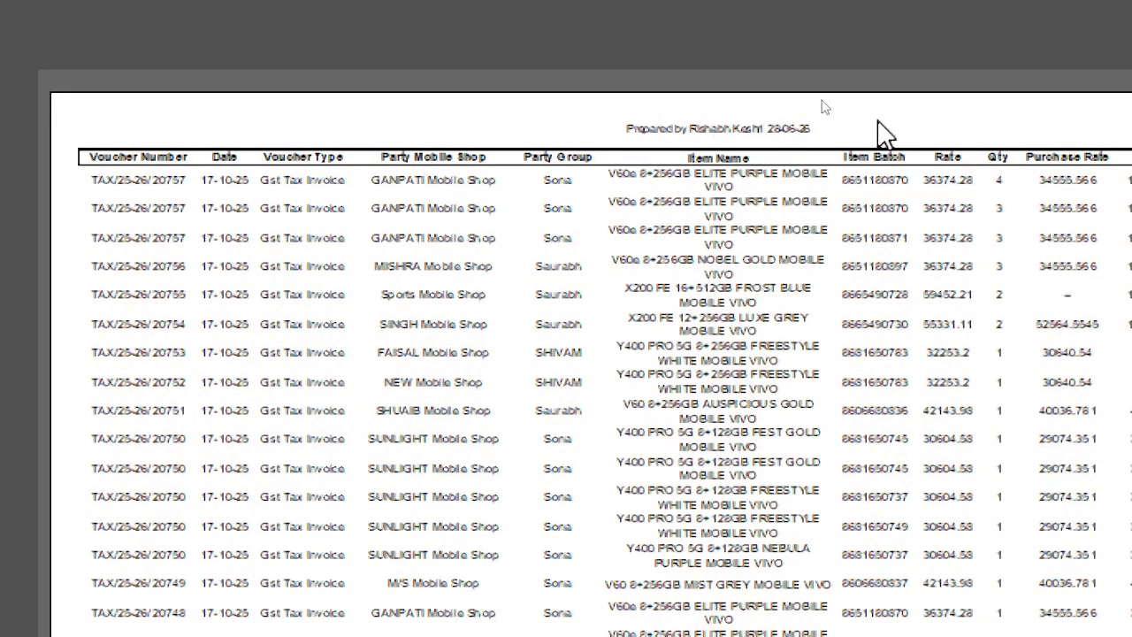
- Publish the Combined 25-26 sheet as a PDF named Print9.pdf
{"action": "key", "text": "Escape"}
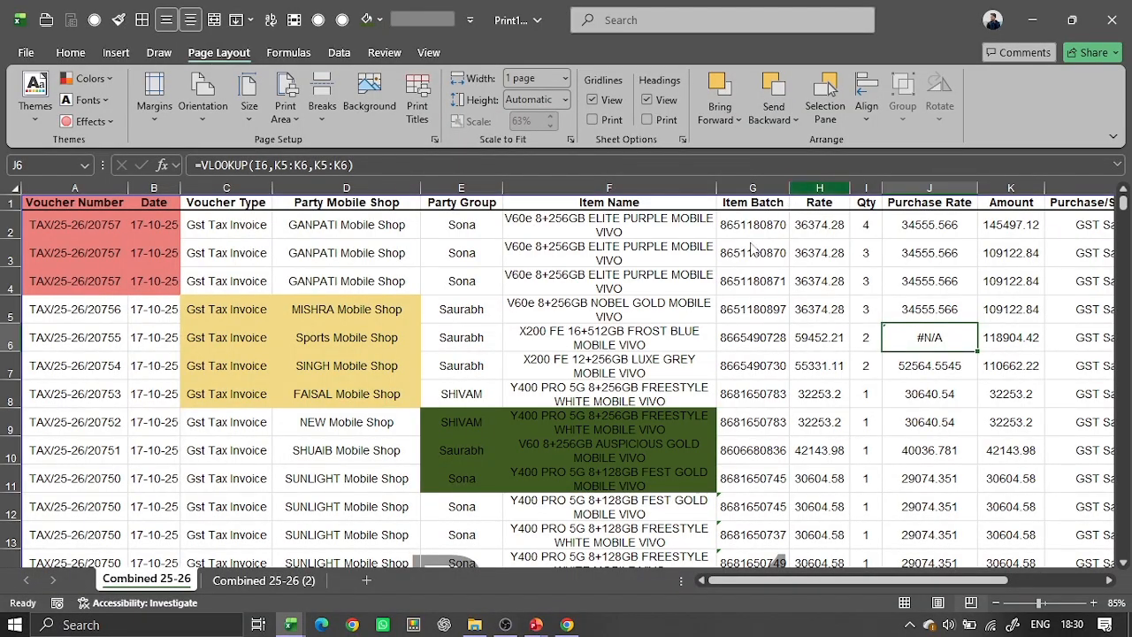
{"action": "left_click", "coordinate": [141, 19]}
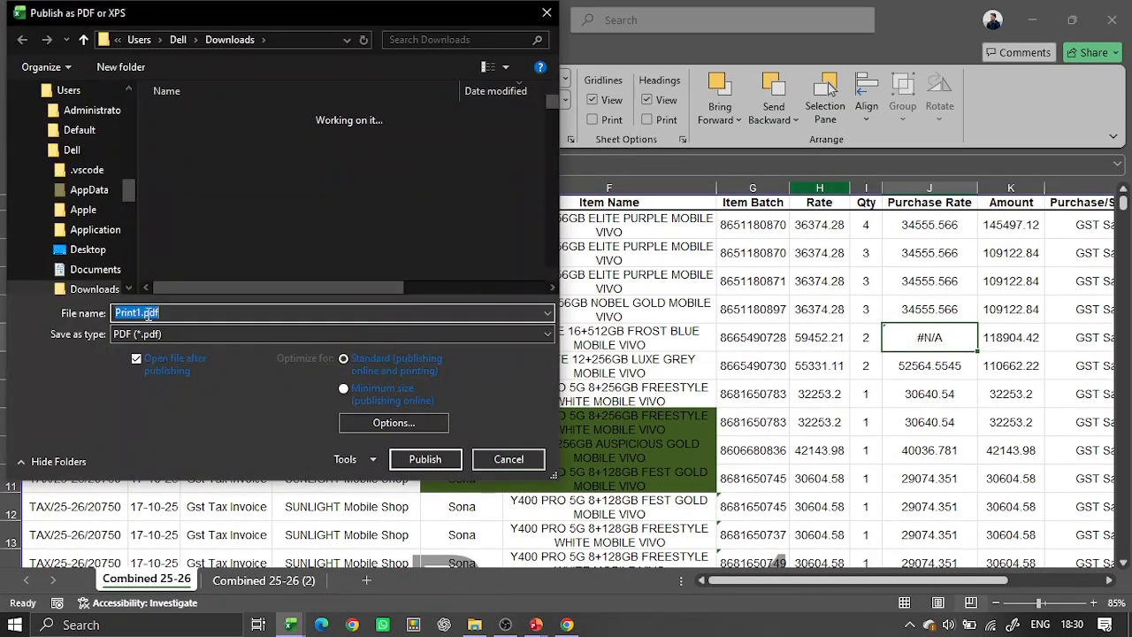
{"action": "key", "text": "BackSpace"}
{"action": "type", "text": "9"}
{"action": "key", "text": "Return"}
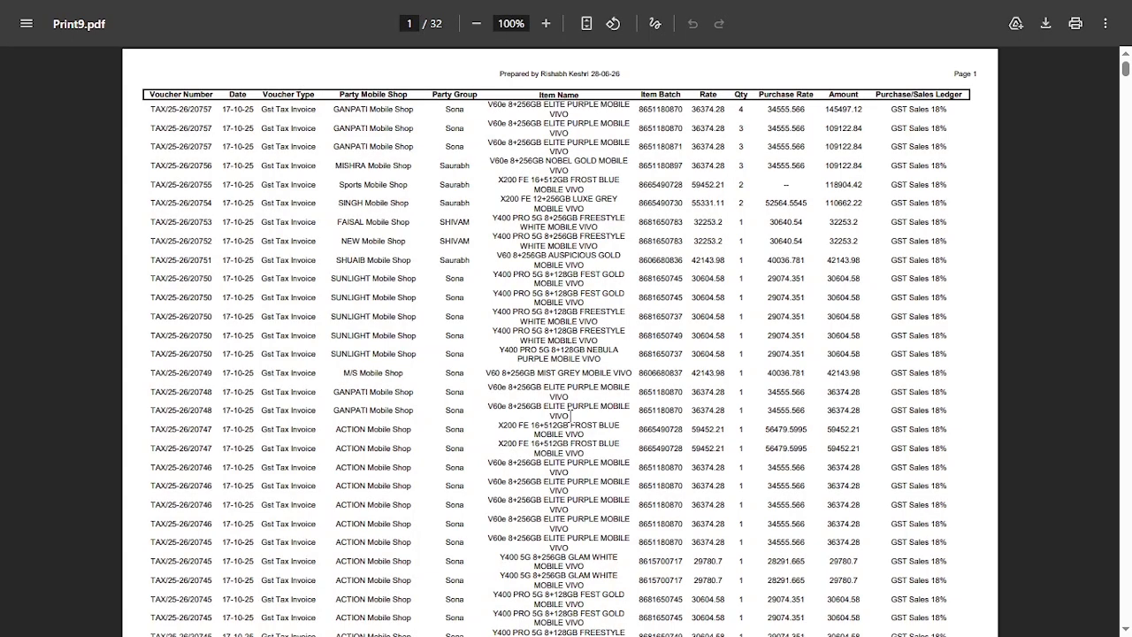
- Examine the header text and page numbering across the first four pages of Print9.pdf
{"action": "scroll", "coordinate": [567, 408], "scroll_direction": "up", "scroll_amount": 5}
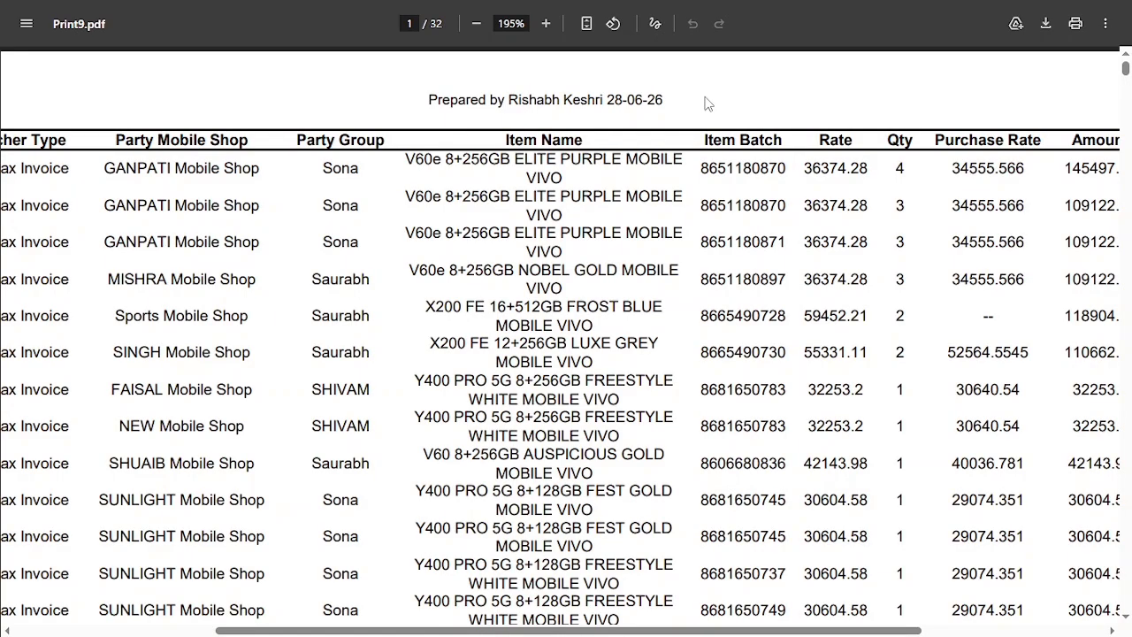
{"action": "scroll", "coordinate": [926, 100], "scroll_direction": "down", "scroll_amount": 3}
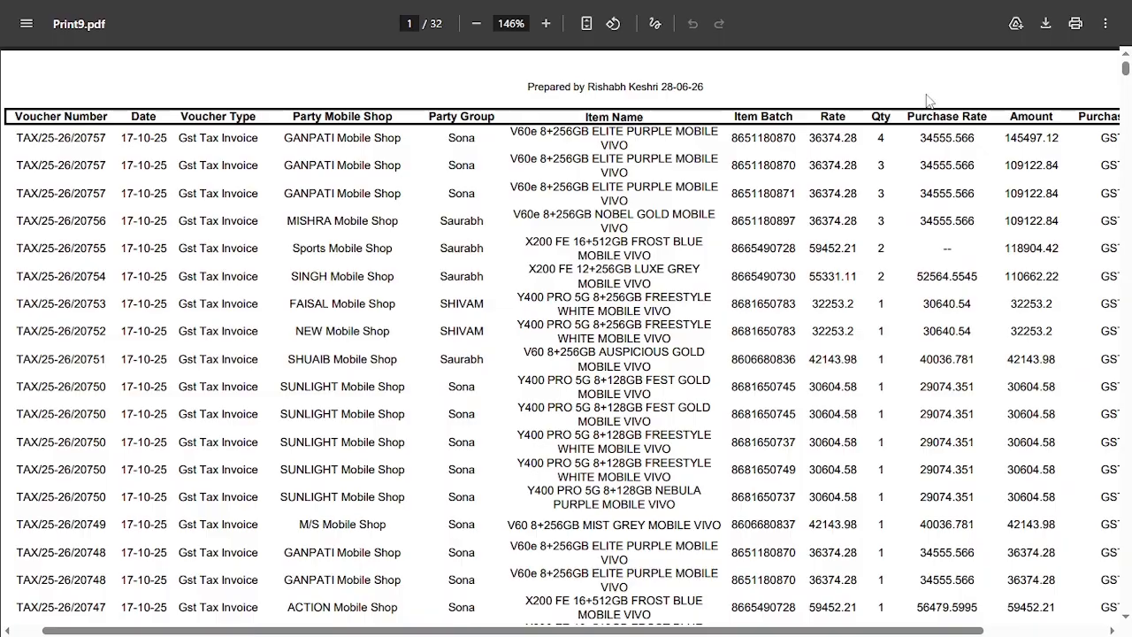
{"action": "scroll", "coordinate": [1082, 98], "scroll_direction": "down", "scroll_amount": 2}
{"action": "scroll", "coordinate": [722, 251], "scroll_direction": "down", "scroll_amount": 10}
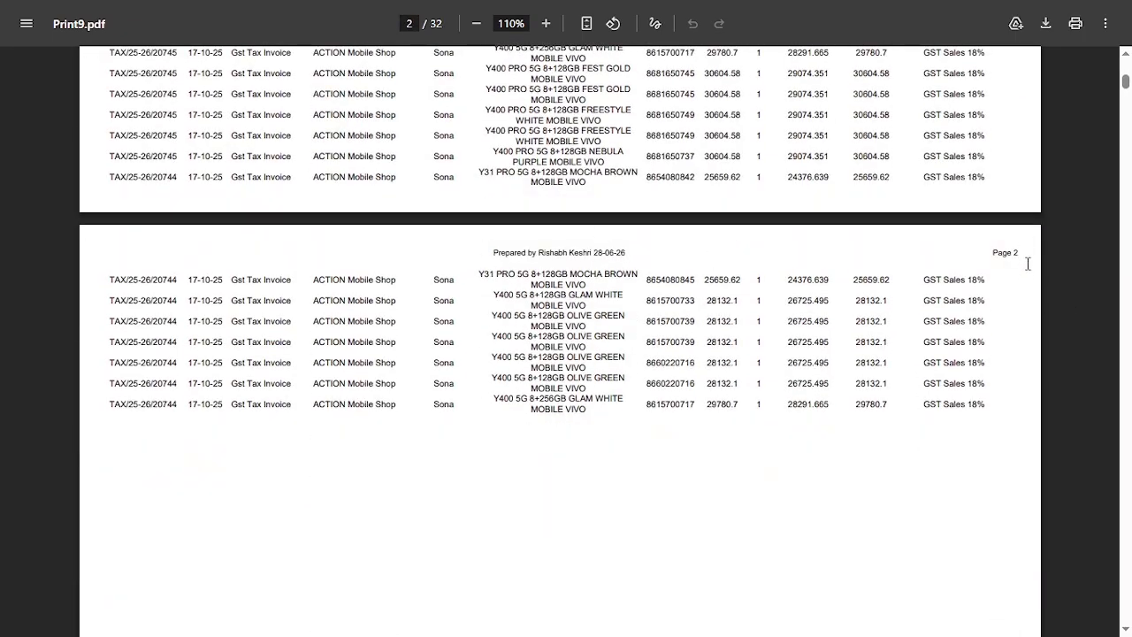
{"action": "scroll", "coordinate": [1016, 244], "scroll_direction": "down", "scroll_amount": 15}
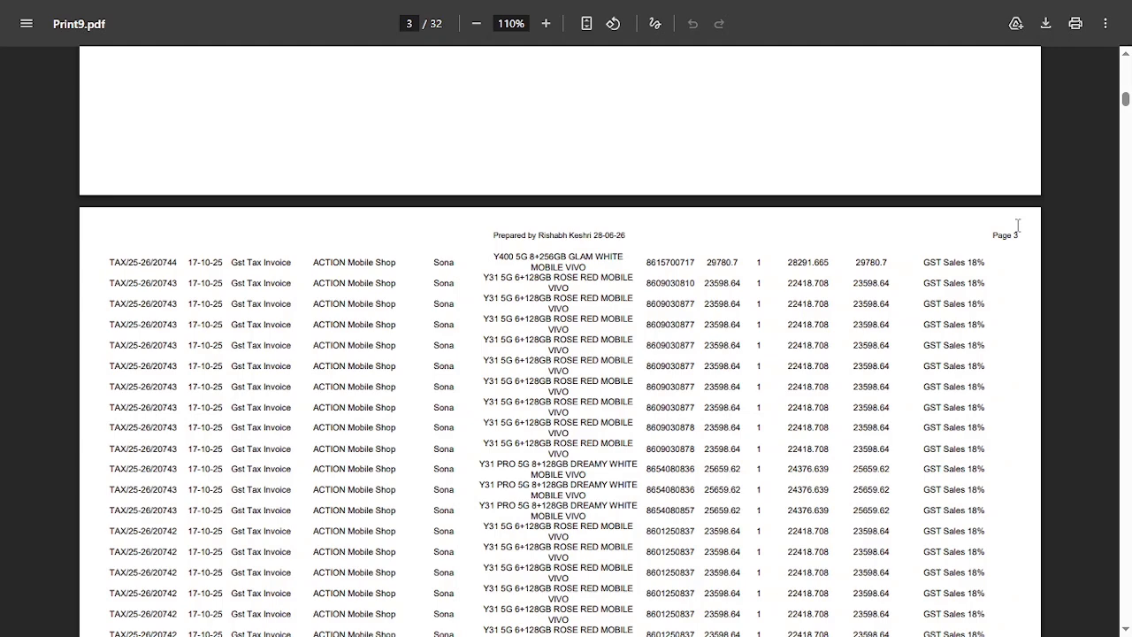
{"action": "scroll", "coordinate": [890, 263], "scroll_direction": "down", "scroll_amount": 6}
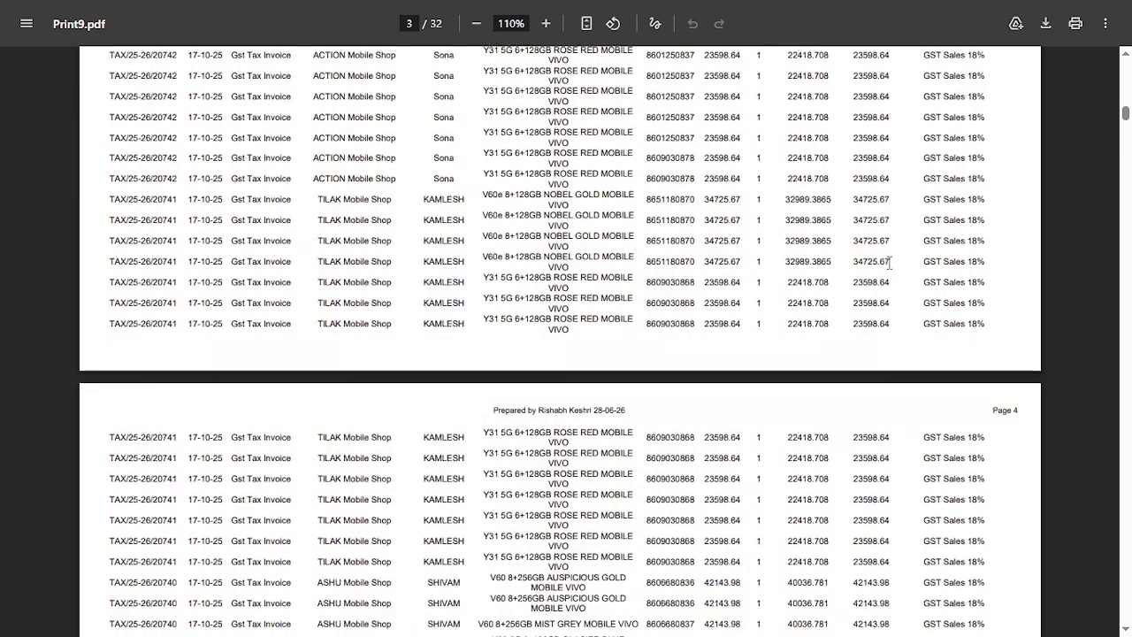
{"action": "scroll", "coordinate": [890, 263], "scroll_direction": "down", "scroll_amount": 2}
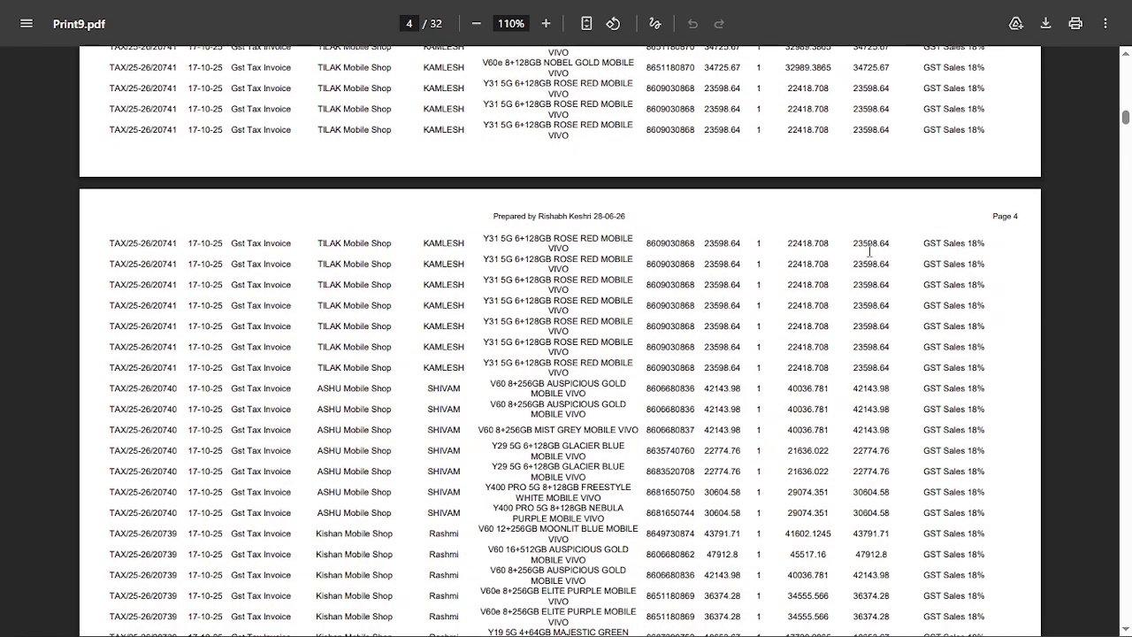
- Switch back to Excel and change the page header to the "Confidential, 28-06-26, Page 1" preset
{"action": "key", "text": "alt+Tab"}
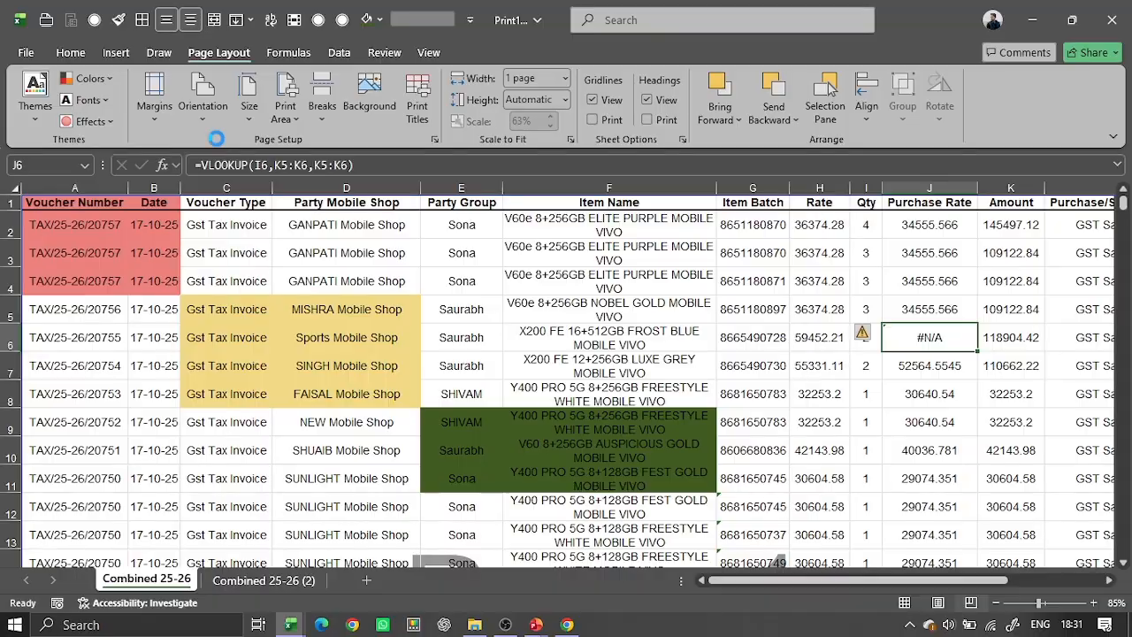
{"action": "key", "text": "ctrl+p"}
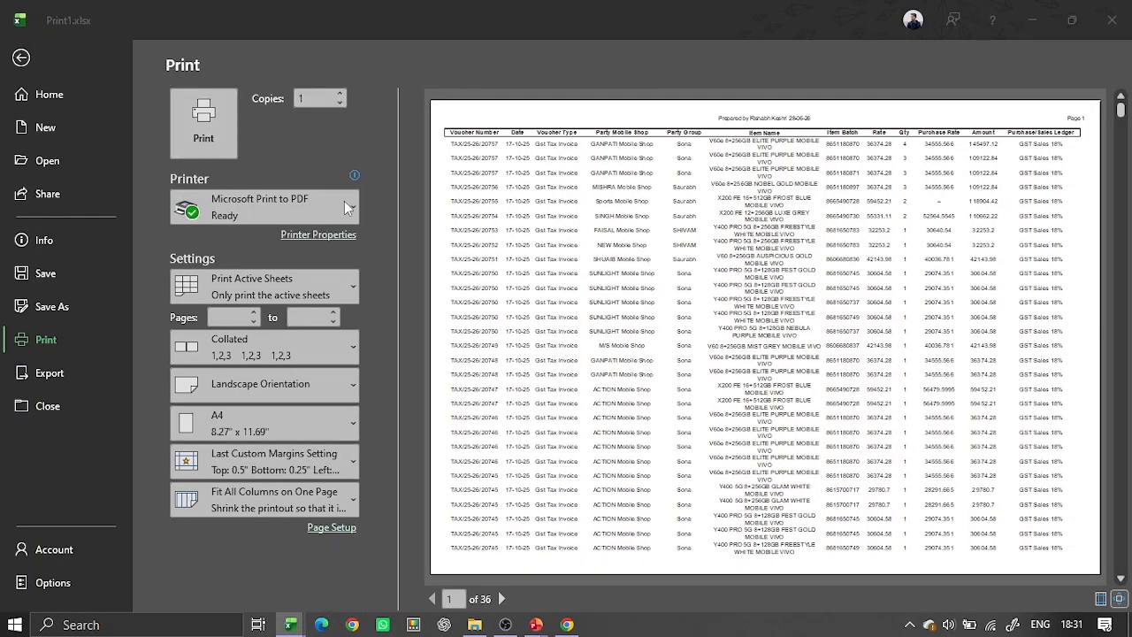
{"action": "left_click", "coordinate": [332, 528]}
{"action": "left_click", "coordinate": [185, 169]}
{"action": "left_click", "coordinate": [315, 249]}
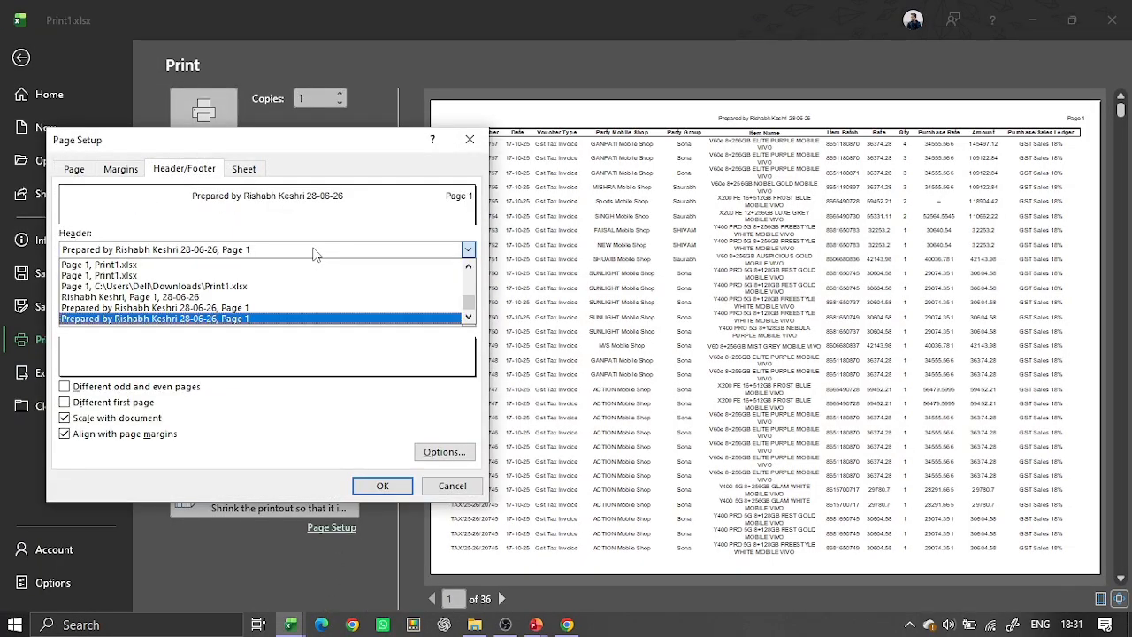
{"action": "scroll", "coordinate": [119, 305], "scroll_direction": "up", "scroll_amount": 5}
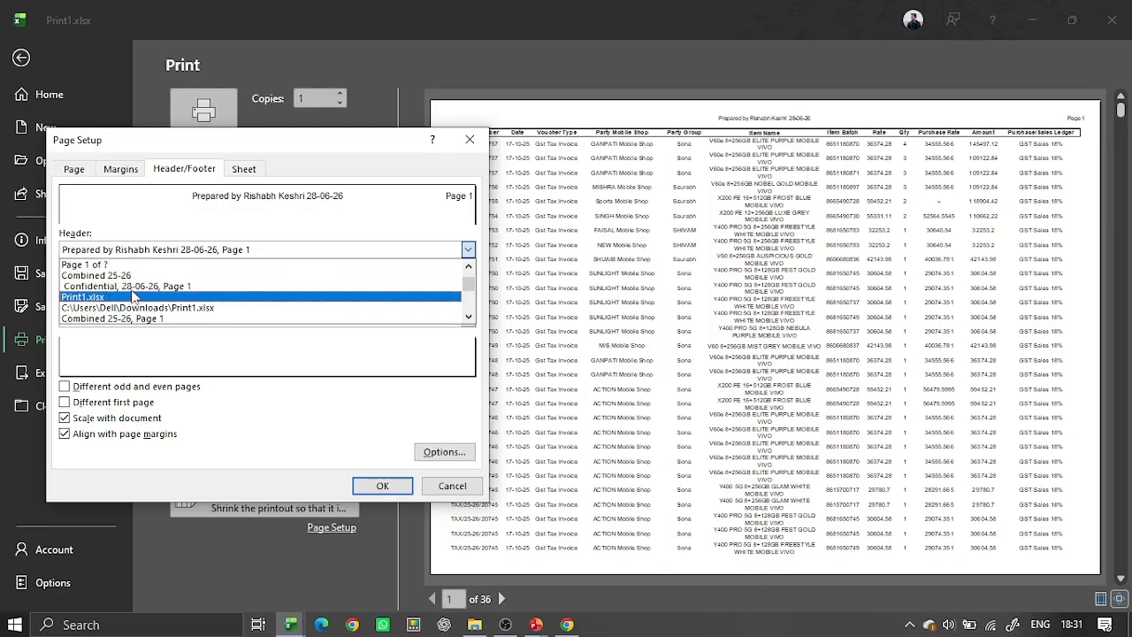
{"action": "left_click", "coordinate": [130, 287]}
{"action": "left_click", "coordinate": [382, 485]}
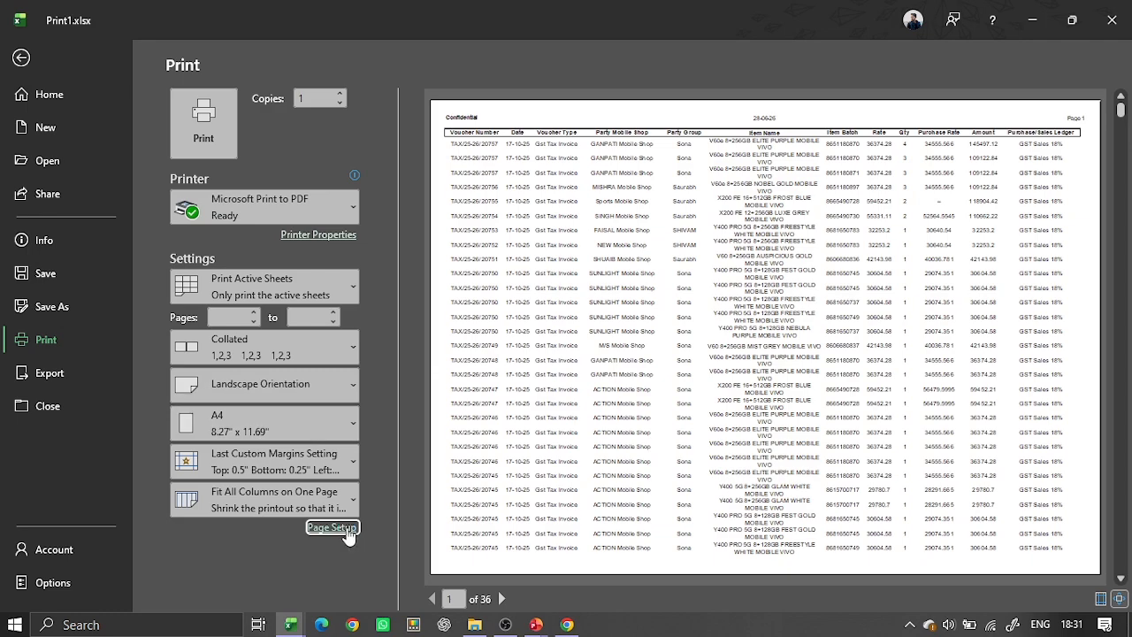
- Remove the preset page header by setting the header to (none)
{"action": "left_click", "coordinate": [332, 527]}
{"action": "left_click", "coordinate": [206, 174]}
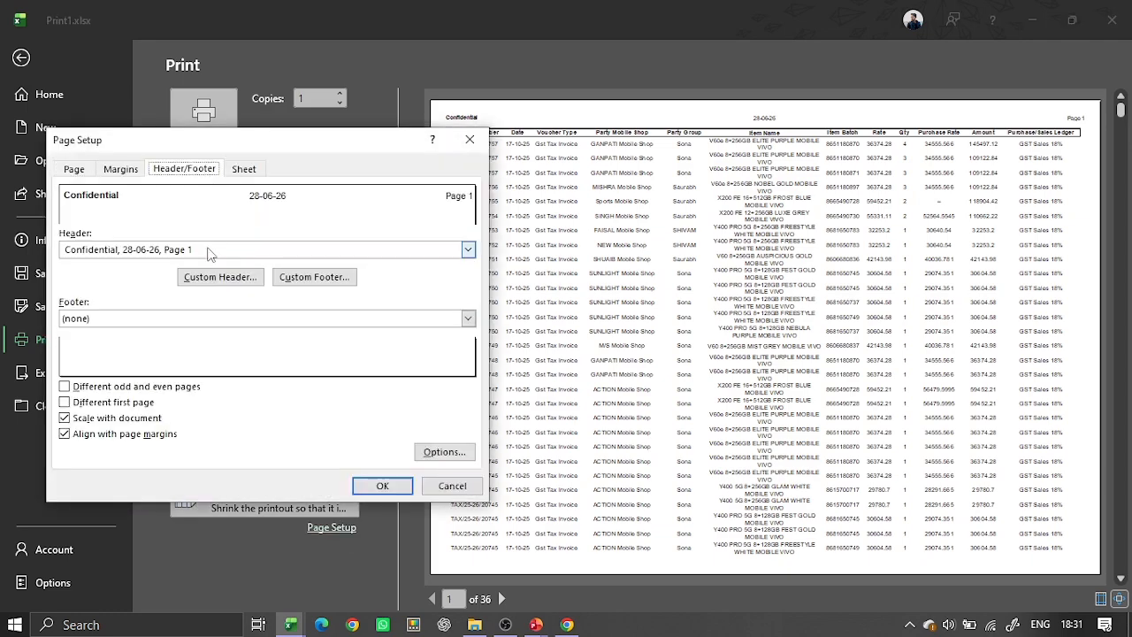
{"action": "left_click", "coordinate": [210, 254]}
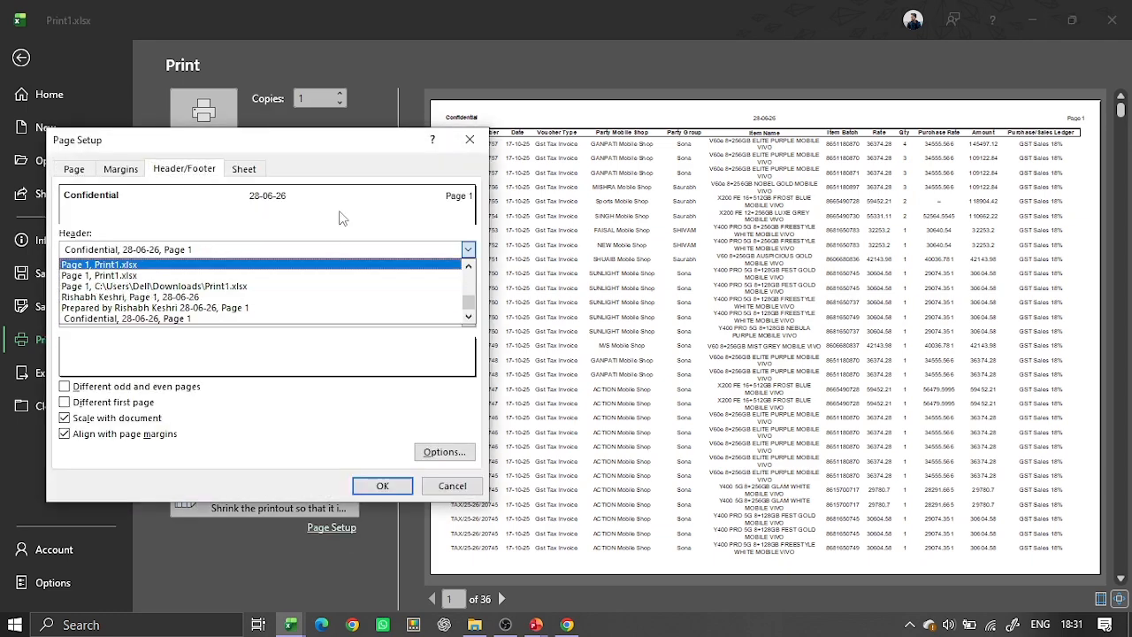
{"action": "scroll", "coordinate": [241, 270], "scroll_direction": "up", "scroll_amount": 5}
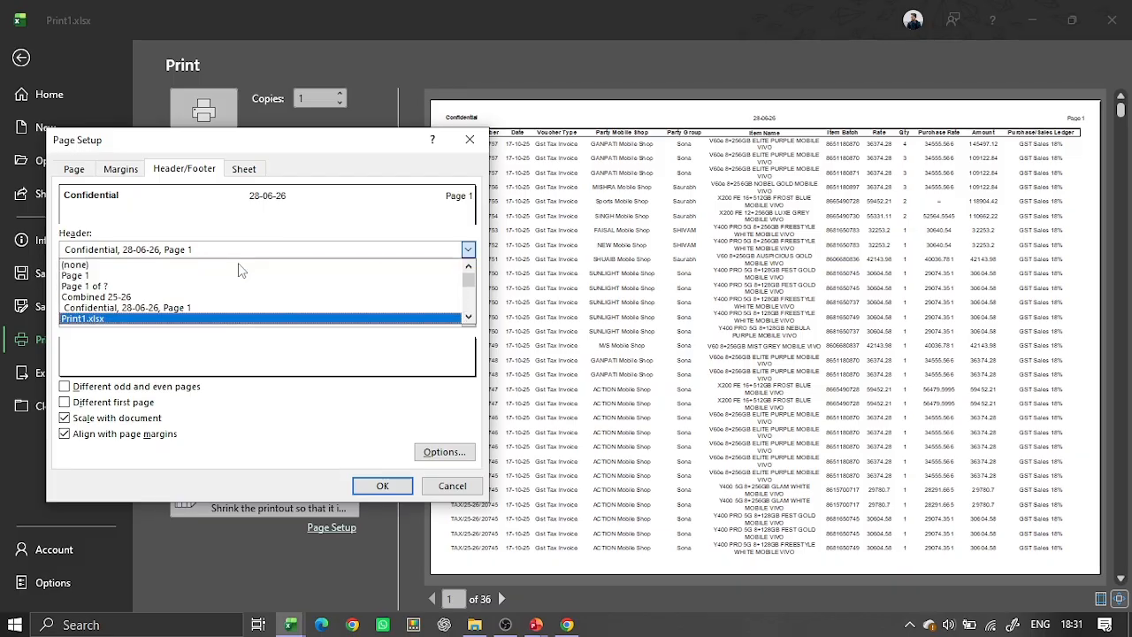
{"action": "left_click", "coordinate": [240, 264]}
- Create a custom header with the text 28.06.2026 in its left section and apply it to the sheet
{"action": "left_click", "coordinate": [231, 280]}
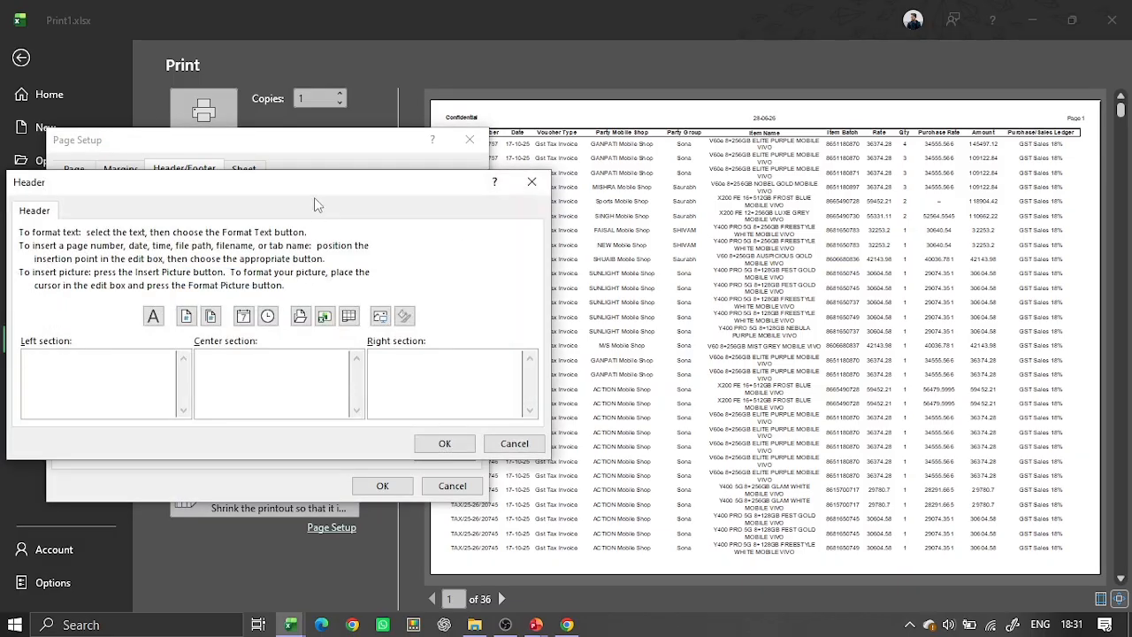
{"action": "left_click_drag", "start_coordinate": [314, 197], "coordinate": [658, 135]}
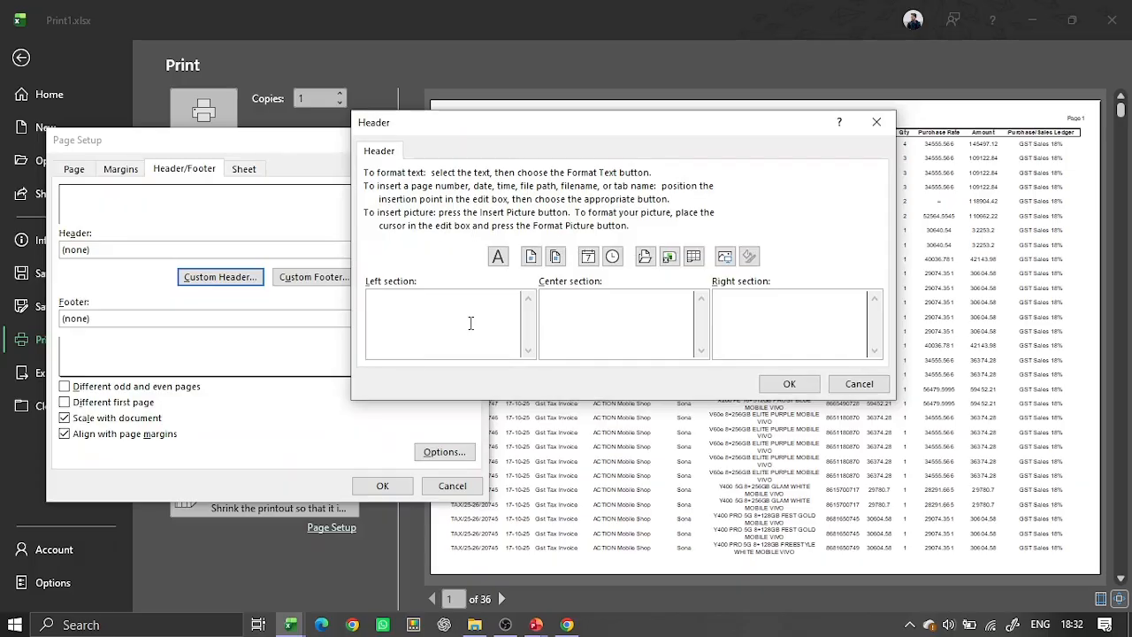
{"action": "type", "text": "Pre"}
{"action": "key", "text": "Menu"}
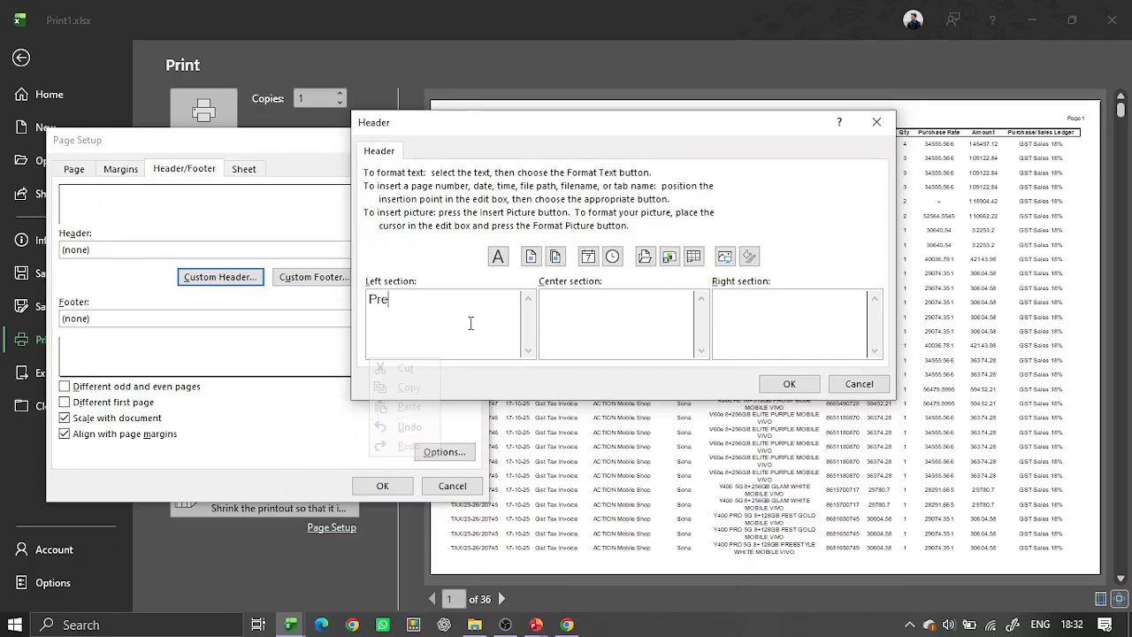
{"action": "key", "text": "Escape"}
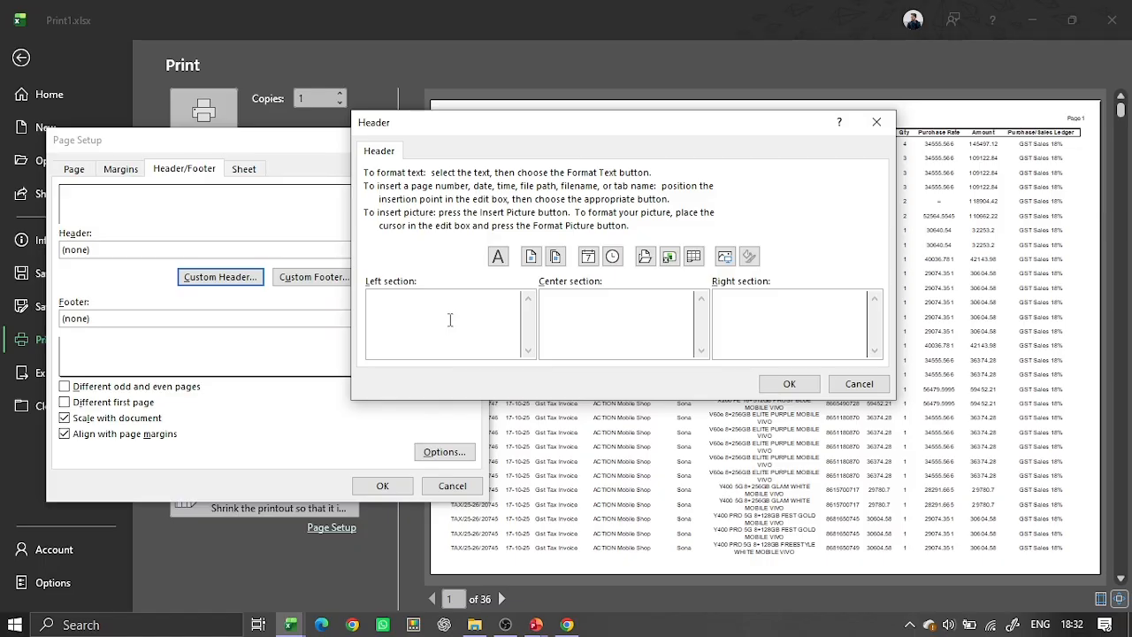
{"action": "type", "text": "28.06.2026"}
{"action": "left_click", "coordinate": [778, 386]}
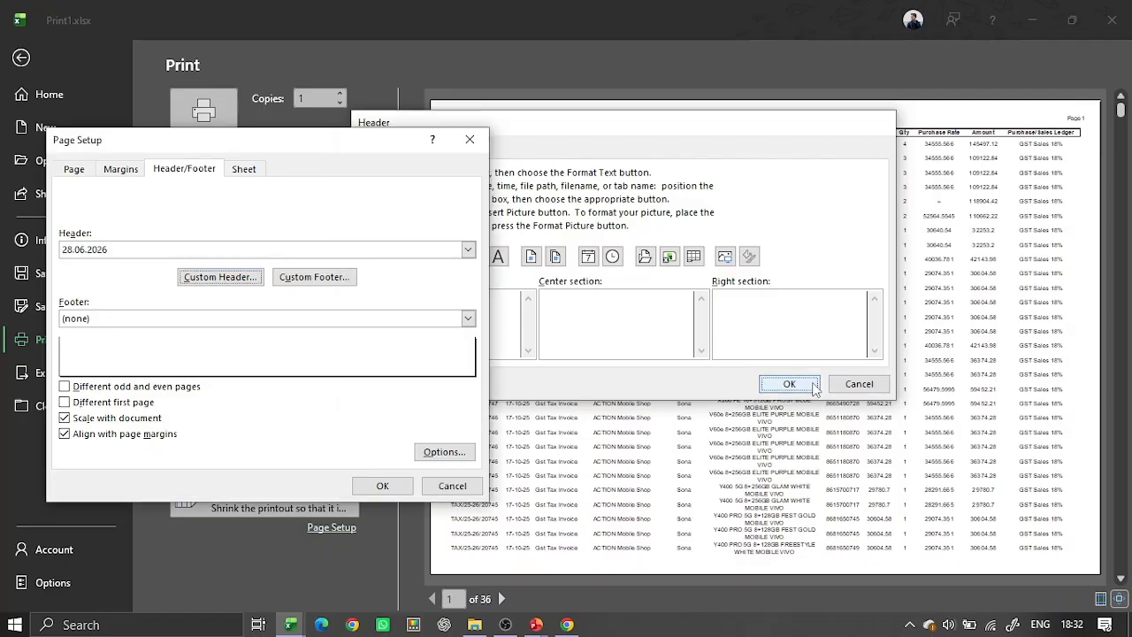
{"action": "left_click", "coordinate": [382, 486]}
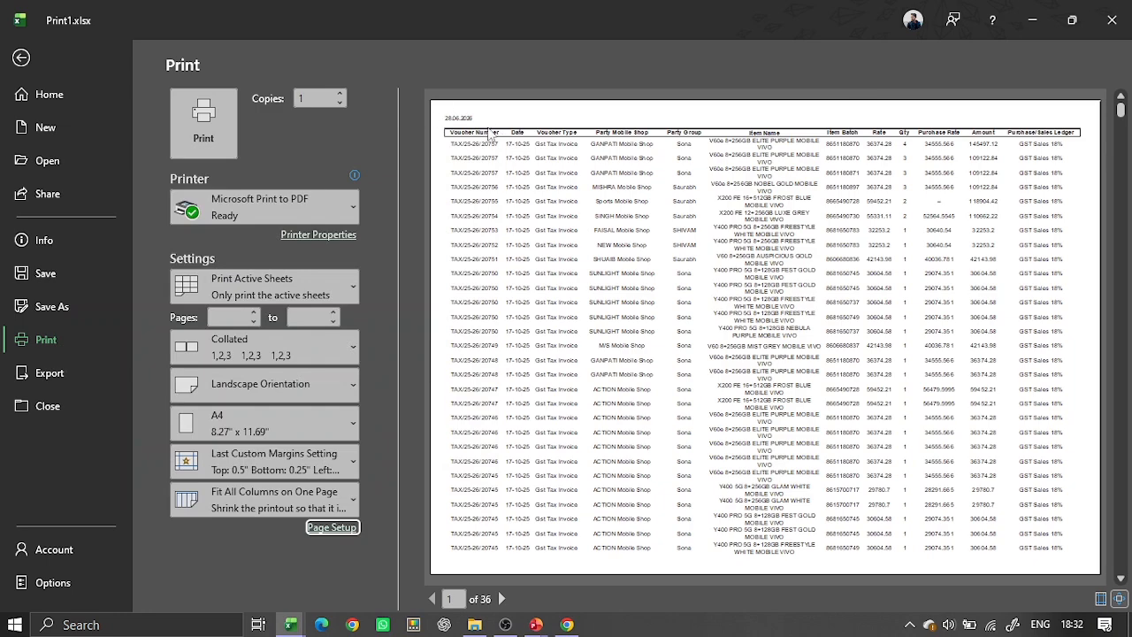
- Replace the fixed date text in the custom header's left section with the automatic date field
{"action": "left_click", "coordinate": [332, 527]}
{"action": "left_click", "coordinate": [210, 170]}
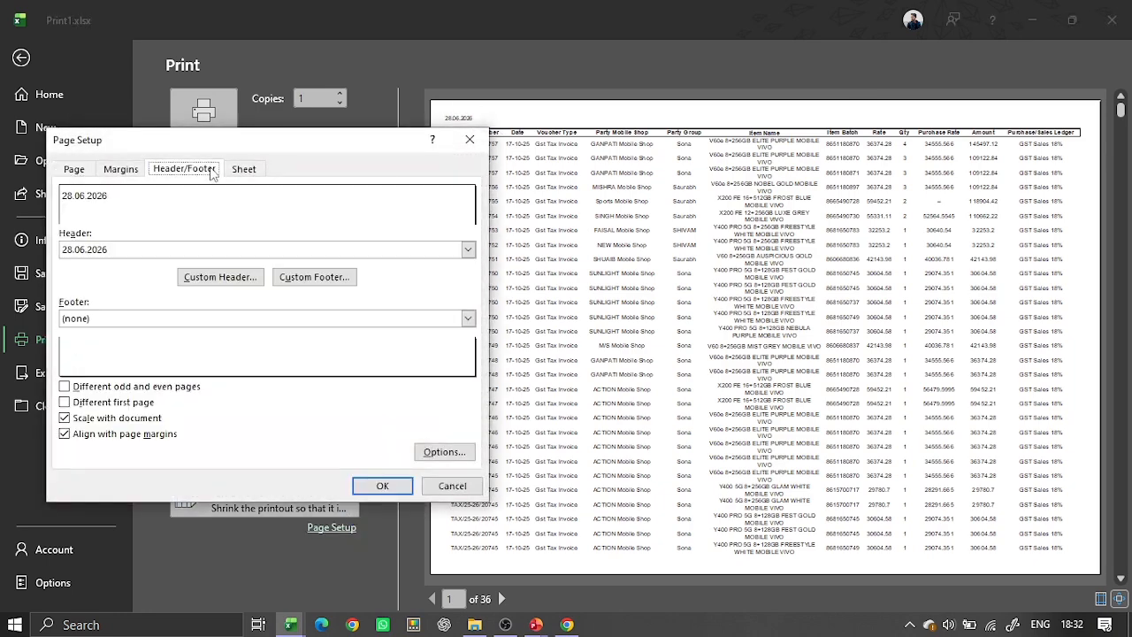
{"action": "left_click", "coordinate": [202, 251]}
{"action": "left_click", "coordinate": [208, 252]}
{"action": "left_click", "coordinate": [220, 282]}
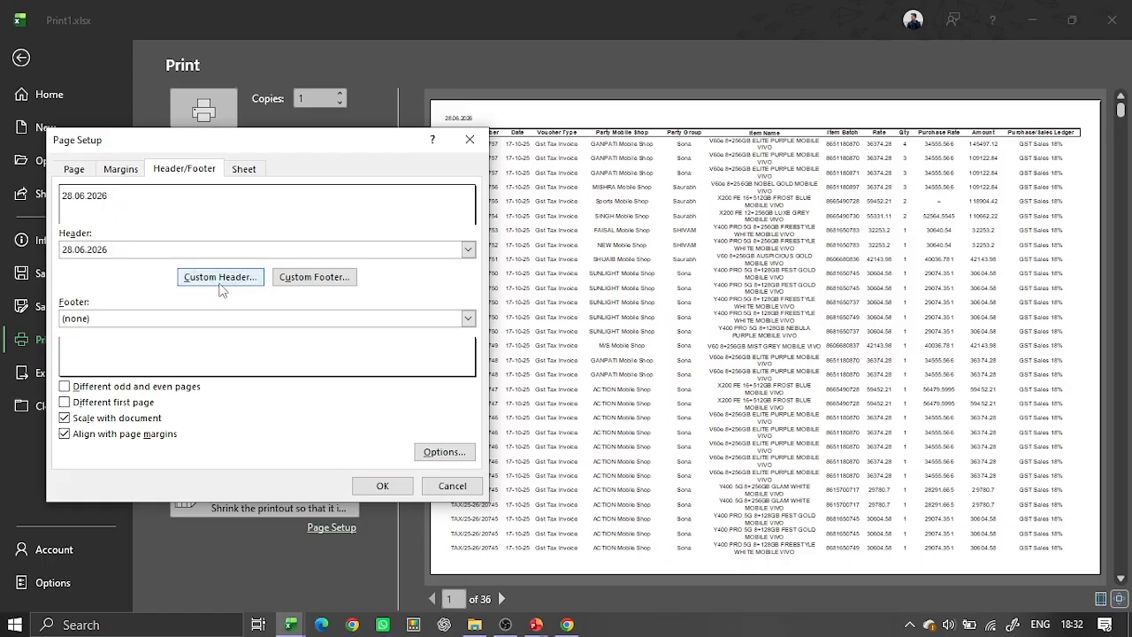
{"action": "left_click_drag", "start_coordinate": [259, 186], "coordinate": [632, 140]}
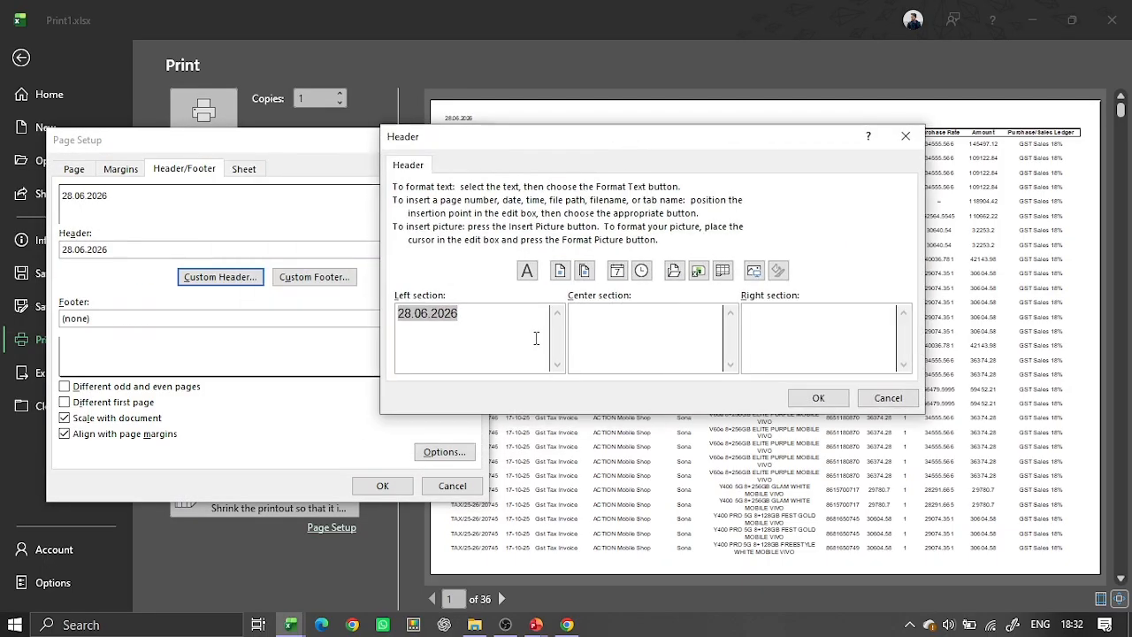
{"action": "left_click", "coordinate": [617, 270]}
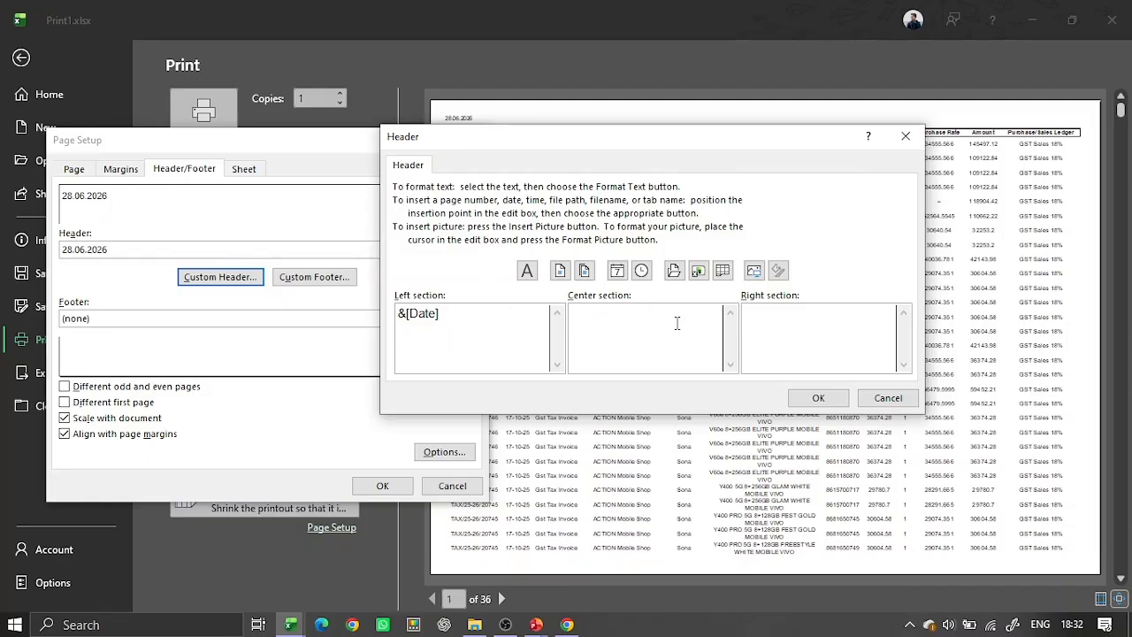
- Add BY RK to the center header section and format it as bold, size 14, in dark gold
{"action": "type", "text": "Y RK"}
{"action": "key", "text": "shift+Left"}
{"action": "key", "text": "shift+Home"}
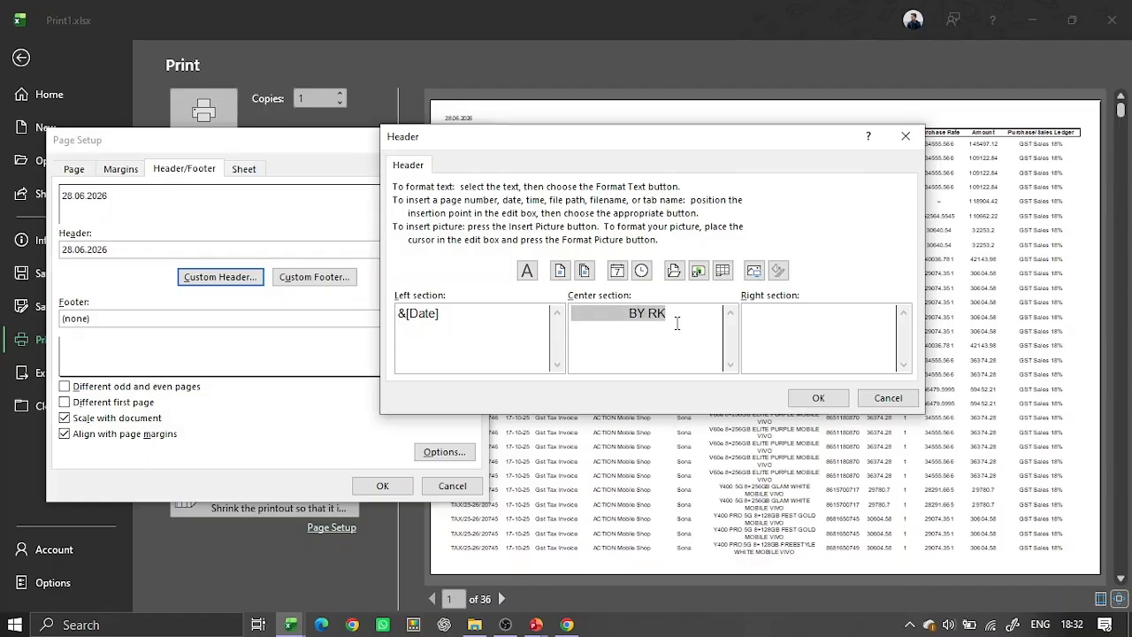
{"action": "left_click", "coordinate": [529, 273]}
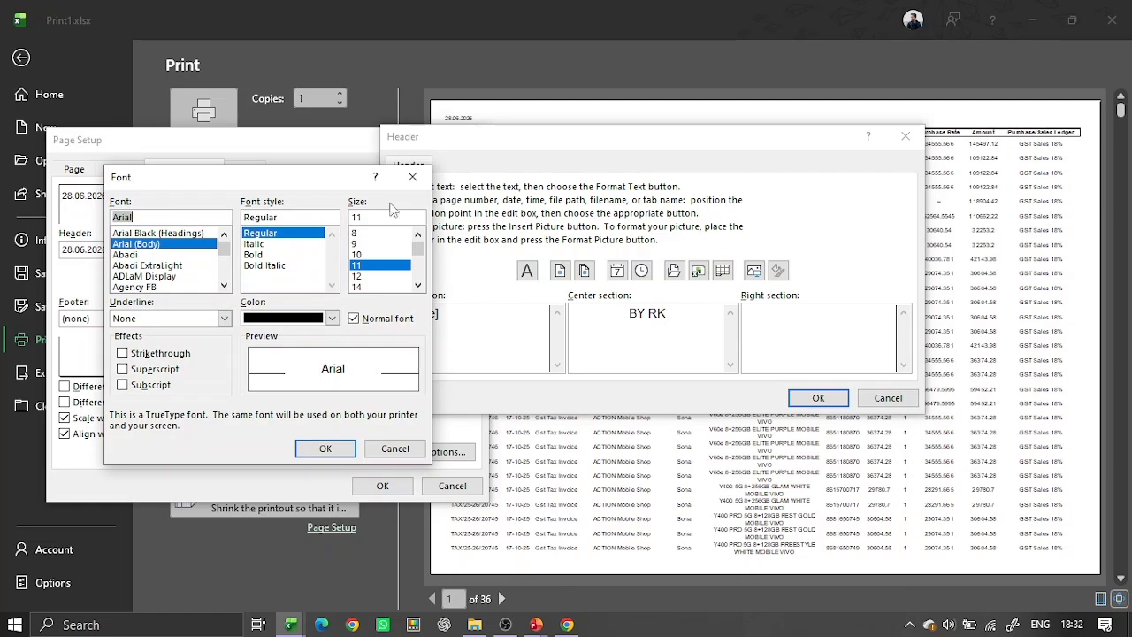
{"action": "left_click_drag", "start_coordinate": [346, 182], "coordinate": [278, 217]}
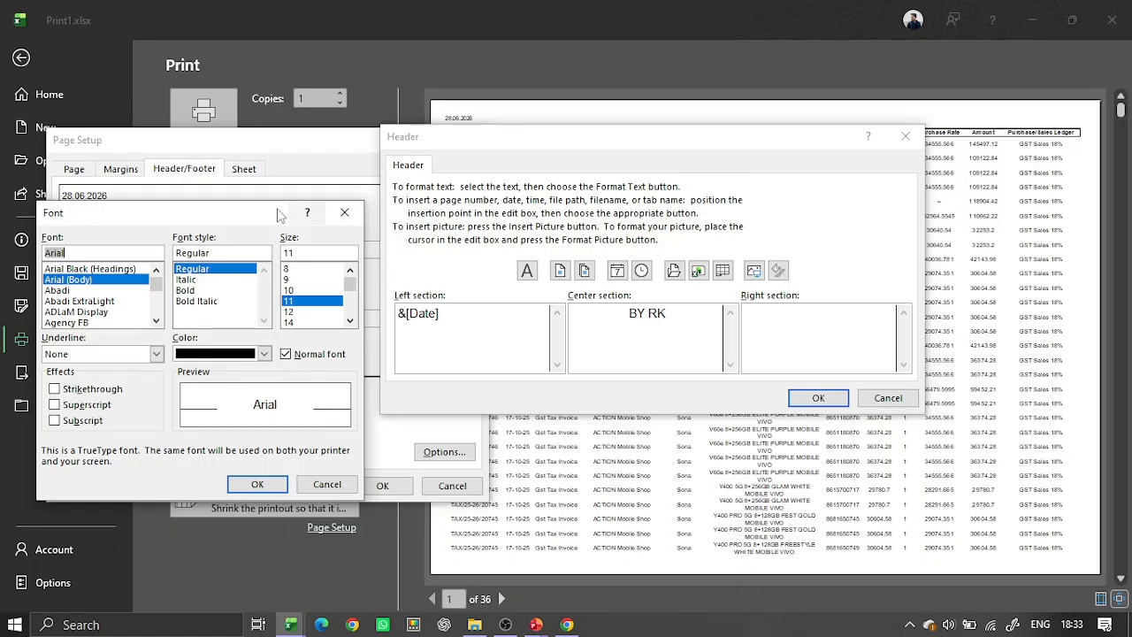
{"action": "left_click_drag", "start_coordinate": [281, 214], "coordinate": [351, 144]}
{"action": "mouse_move", "coordinate": [227, 214]}
{"action": "left_mouse_down"}
{"action": "mouse_move", "coordinate": [227, 241]}
{"action": "mouse_move", "coordinate": [227, 222]}
{"action": "left_mouse_up"}
{"action": "left_click", "coordinate": [256, 219]}
{"action": "left_click", "coordinate": [379, 253]}
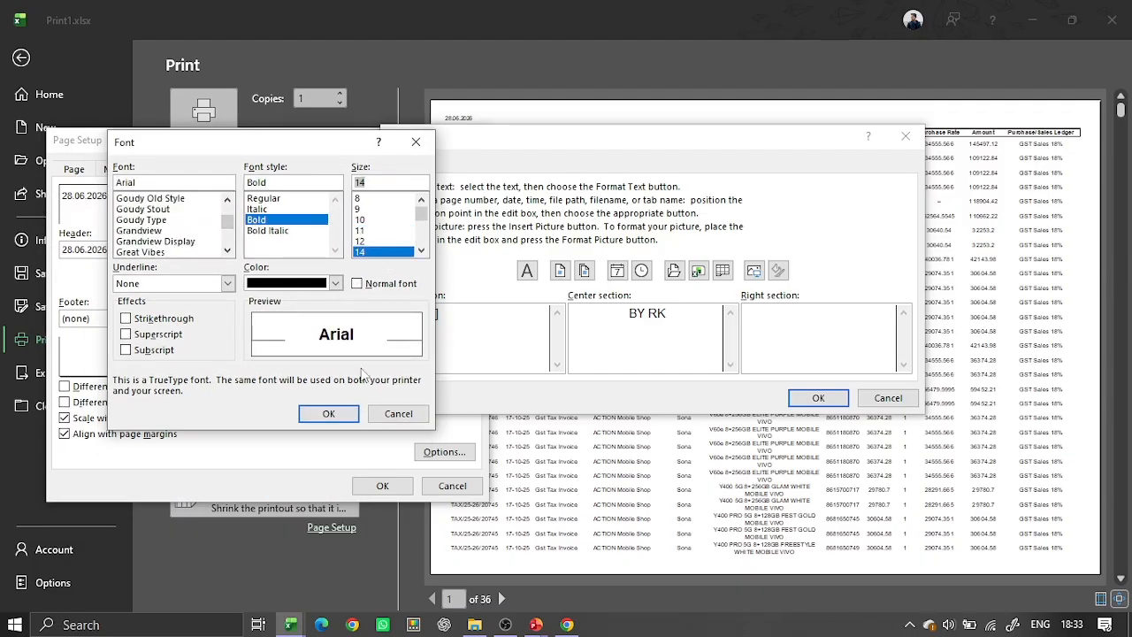
{"action": "left_click", "coordinate": [335, 283]}
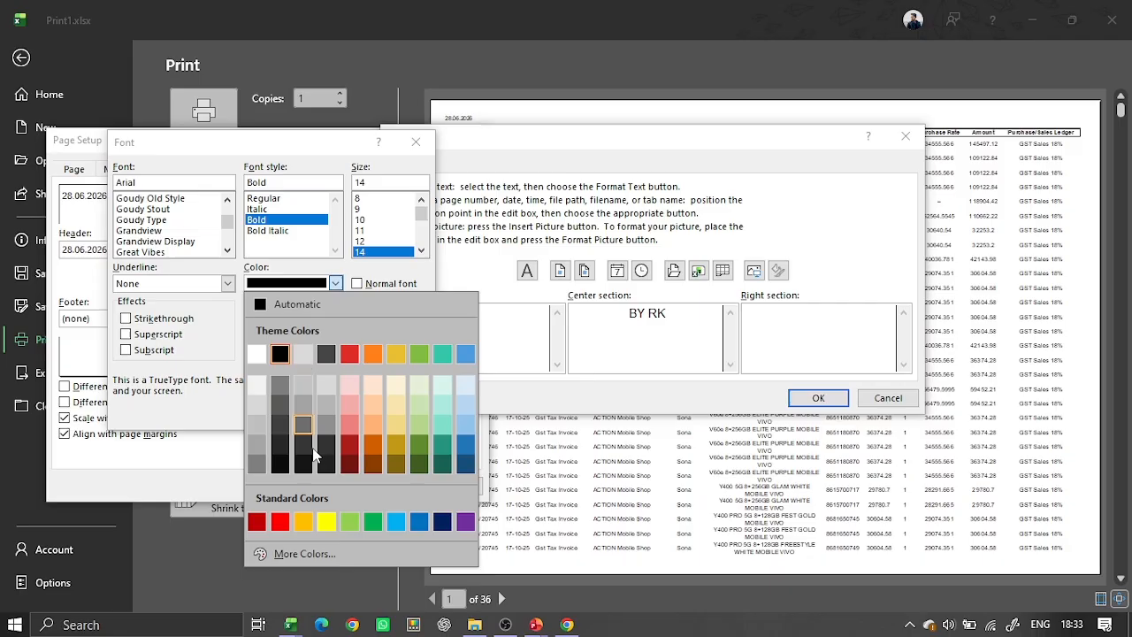
{"action": "left_click", "coordinate": [395, 445]}
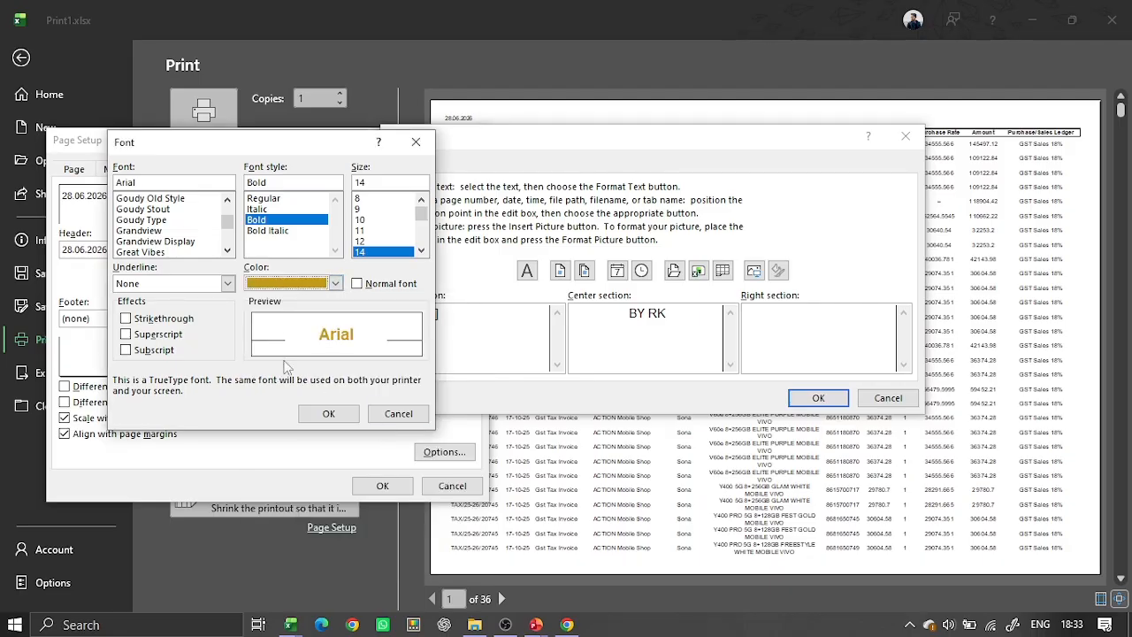
{"action": "left_click", "coordinate": [328, 412]}
- Insert the page number and number of pages fields in the right header section and apply the custom header
{"action": "left_click", "coordinate": [665, 323]}
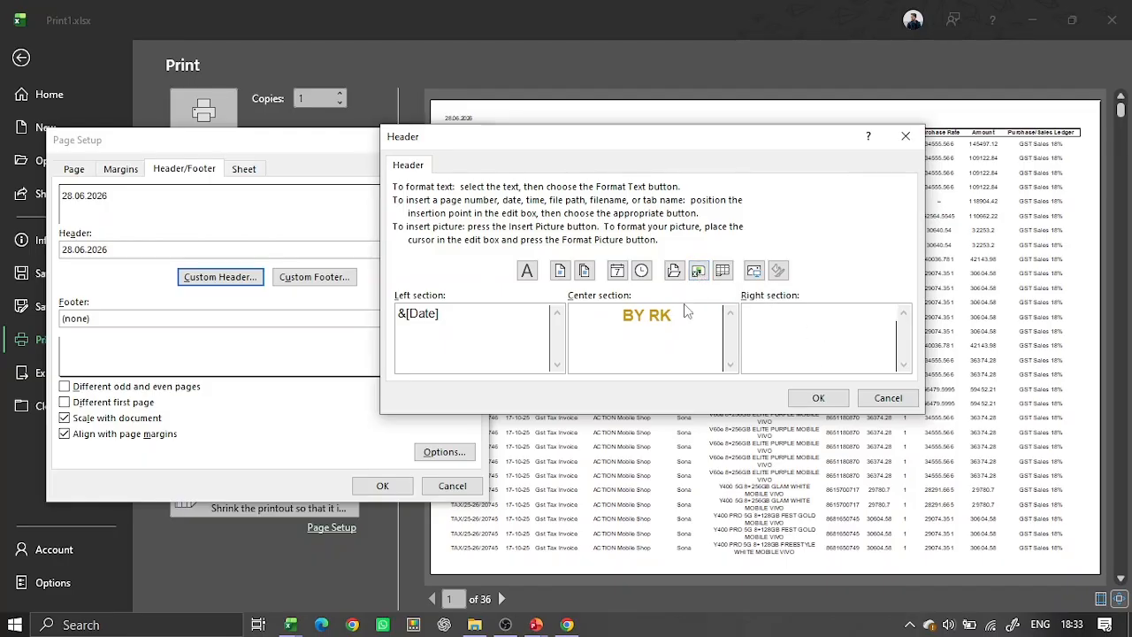
{"action": "left_click", "coordinate": [527, 270]}
{"action": "key", "text": "Escape"}
{"action": "left_click", "coordinate": [560, 271]}
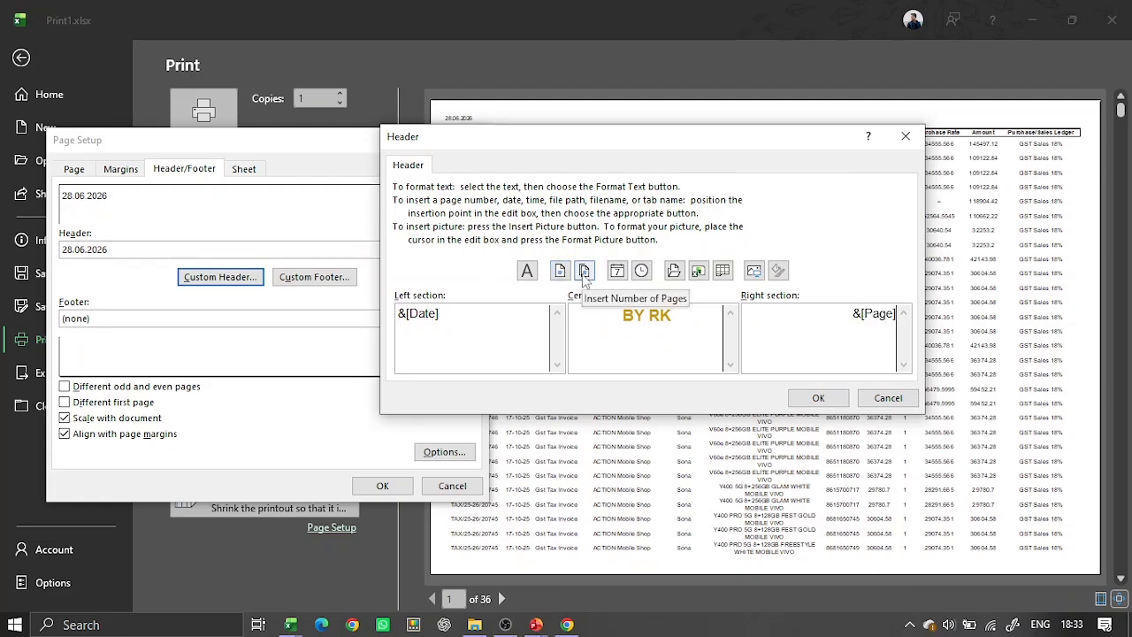
{"action": "left_click", "coordinate": [583, 272]}
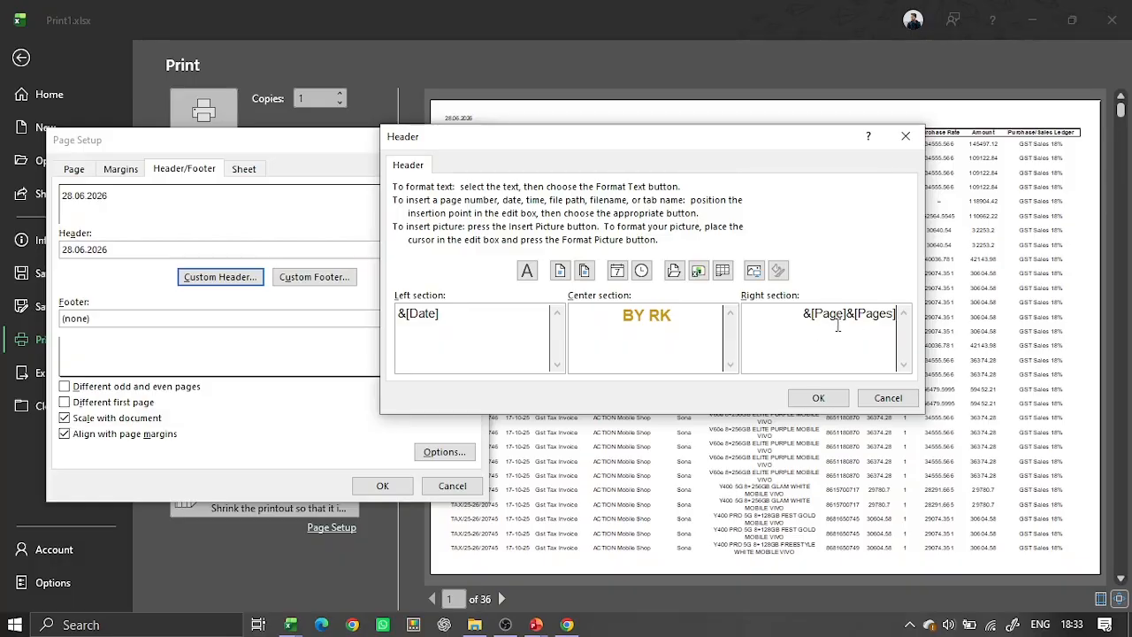
{"action": "left_click", "coordinate": [818, 398]}
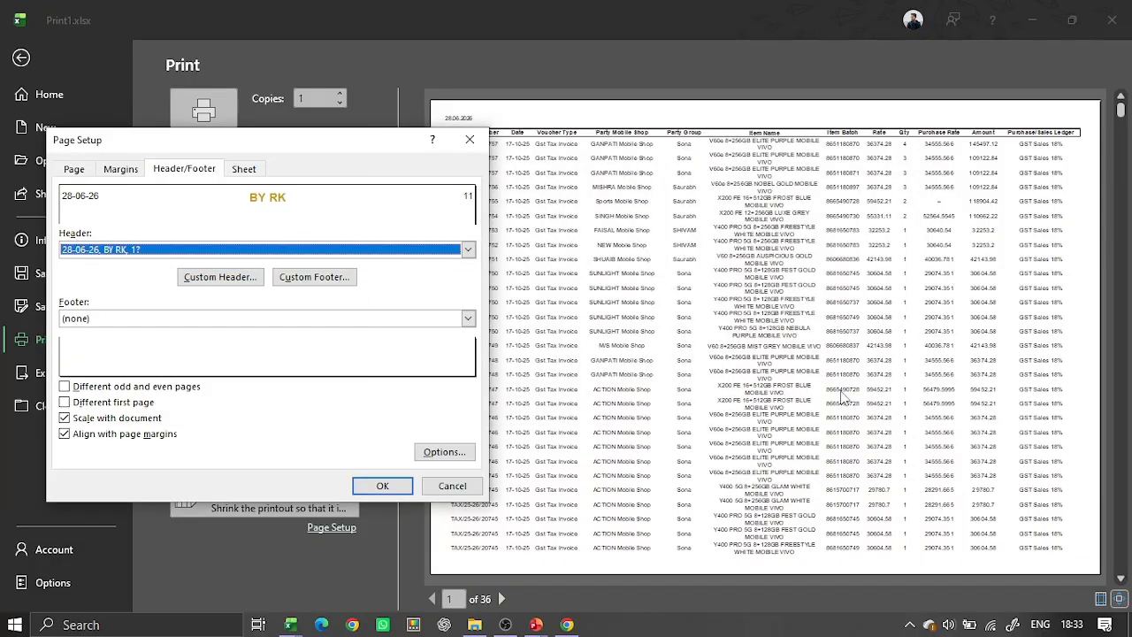
{"action": "left_click", "coordinate": [395, 483]}
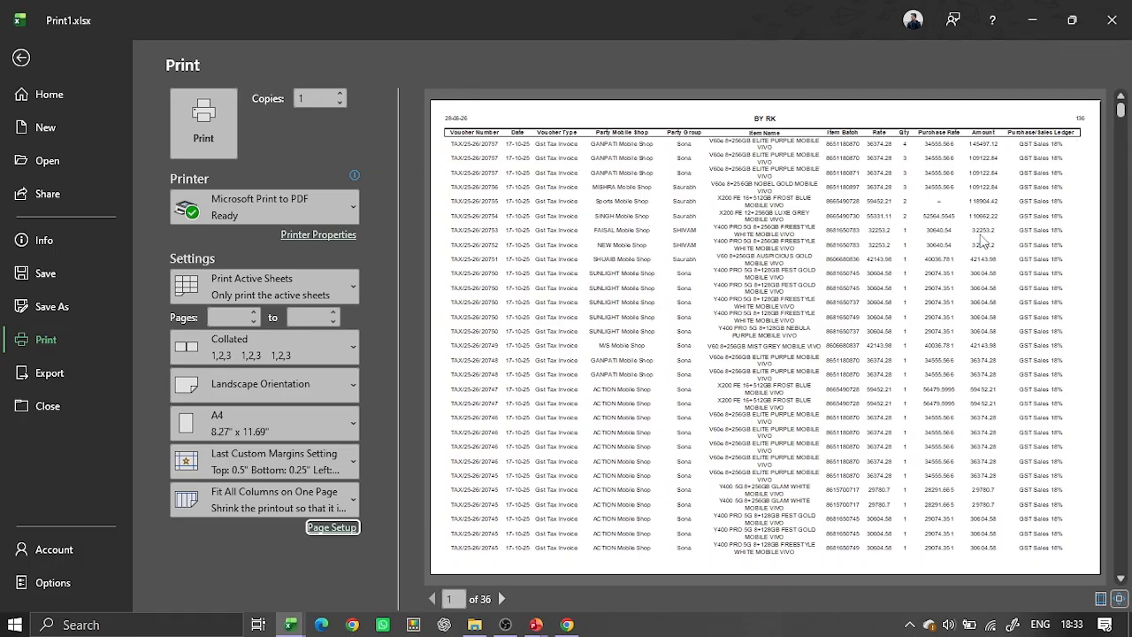
{"action": "scroll", "coordinate": [977, 230], "scroll_direction": "down", "scroll_amount": 3}
{"action": "scroll", "coordinate": [977, 230], "scroll_direction": "up", "scroll_amount": 3}
- Remove the page number field from the right header section, keeping only the number of pages field, and apply the header
{"action": "left_click", "coordinate": [341, 531]}
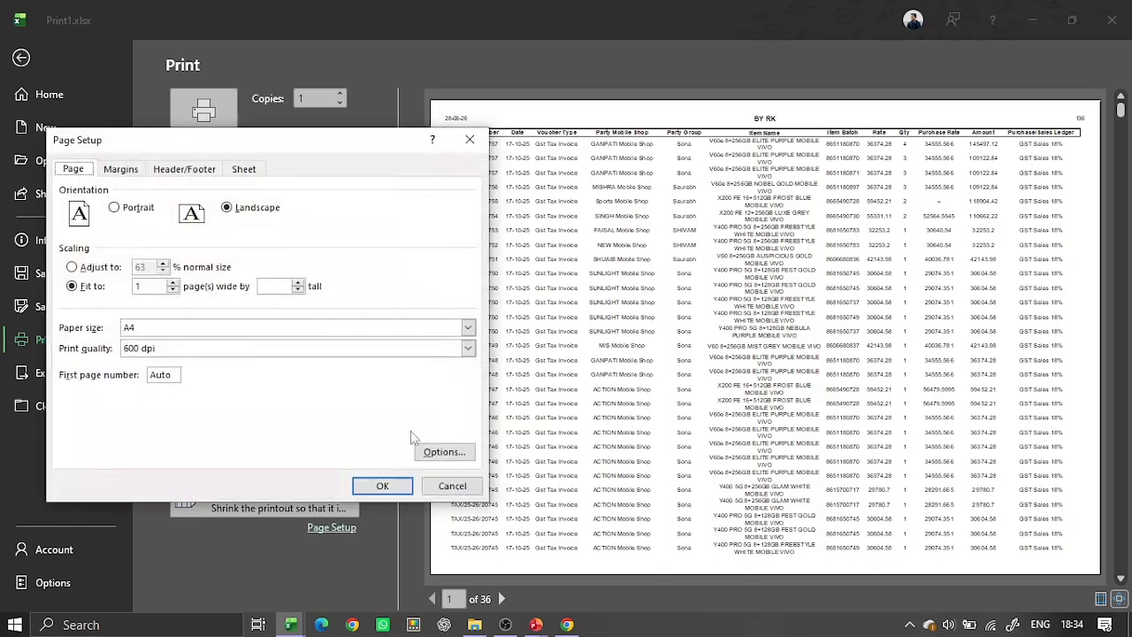
{"action": "left_click", "coordinate": [205, 172]}
{"action": "left_click", "coordinate": [220, 277]}
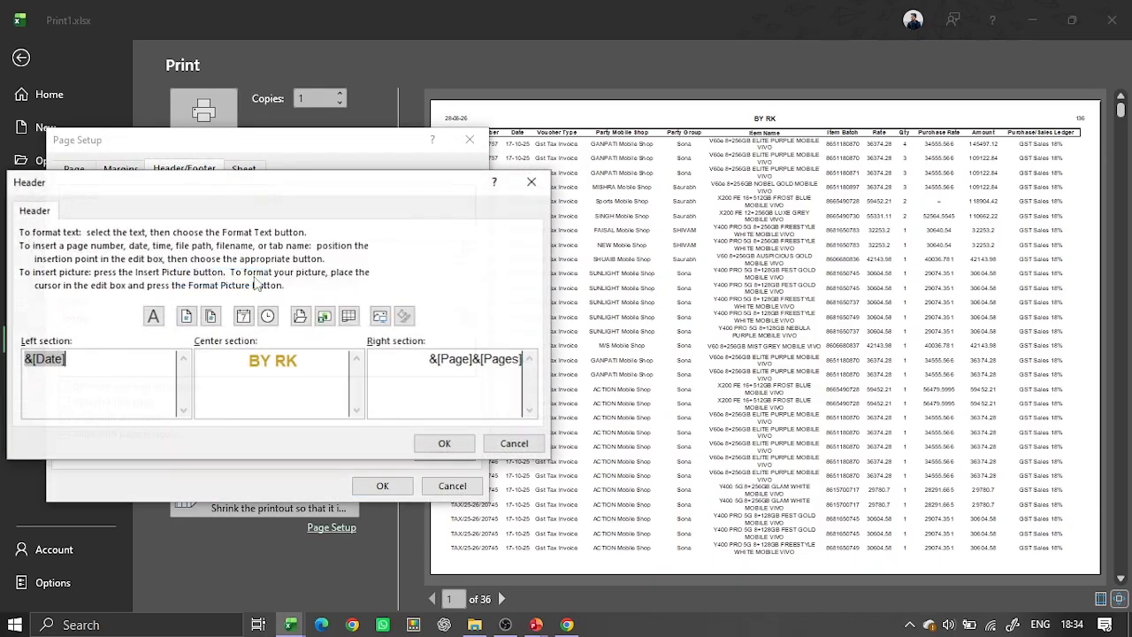
{"action": "left_click", "coordinate": [477, 370]}
{"action": "key", "text": "BackSpace"}
{"action": "key", "text": "BackSpace"}
{"action": "key", "text": "BackSpace"}
{"action": "key", "text": "BackSpace"}
{"action": "key", "text": "BackSpace"}
{"action": "key", "text": "BackSpace"}
{"action": "key", "text": "BackSpace"}
{"action": "key", "text": "BackSpace"}
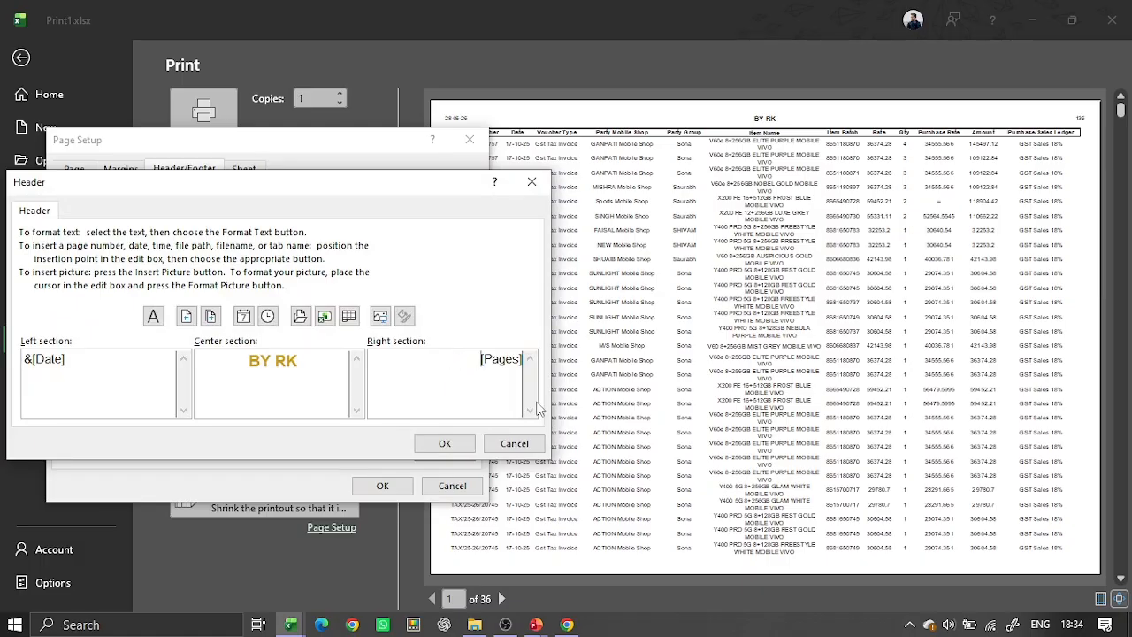
{"action": "left_click", "coordinate": [444, 443]}
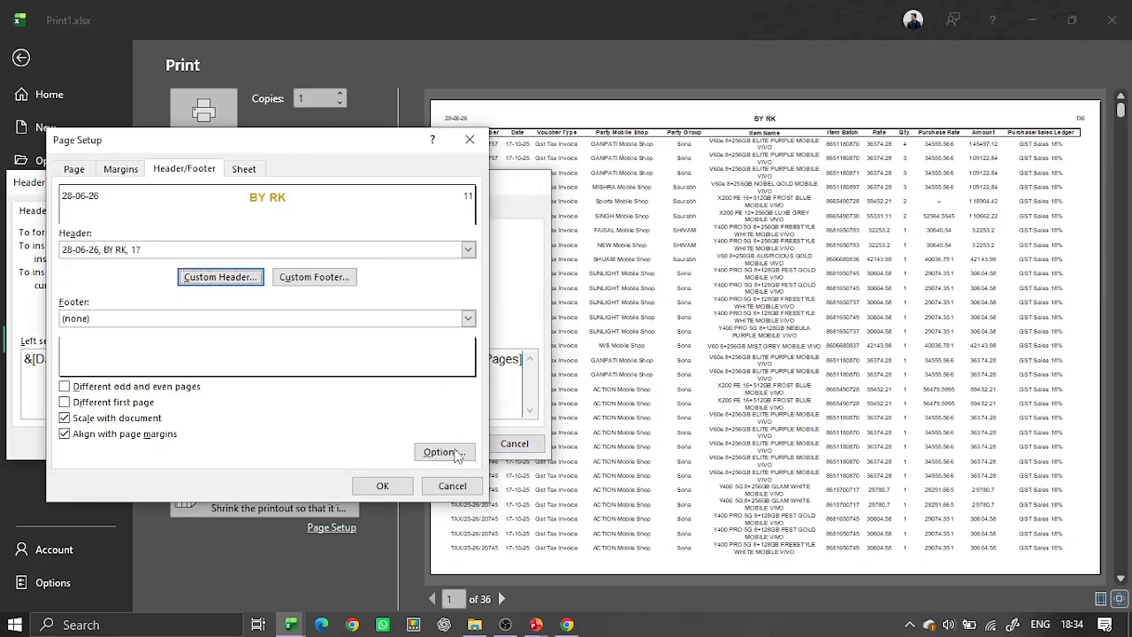
{"action": "left_click", "coordinate": [382, 486]}
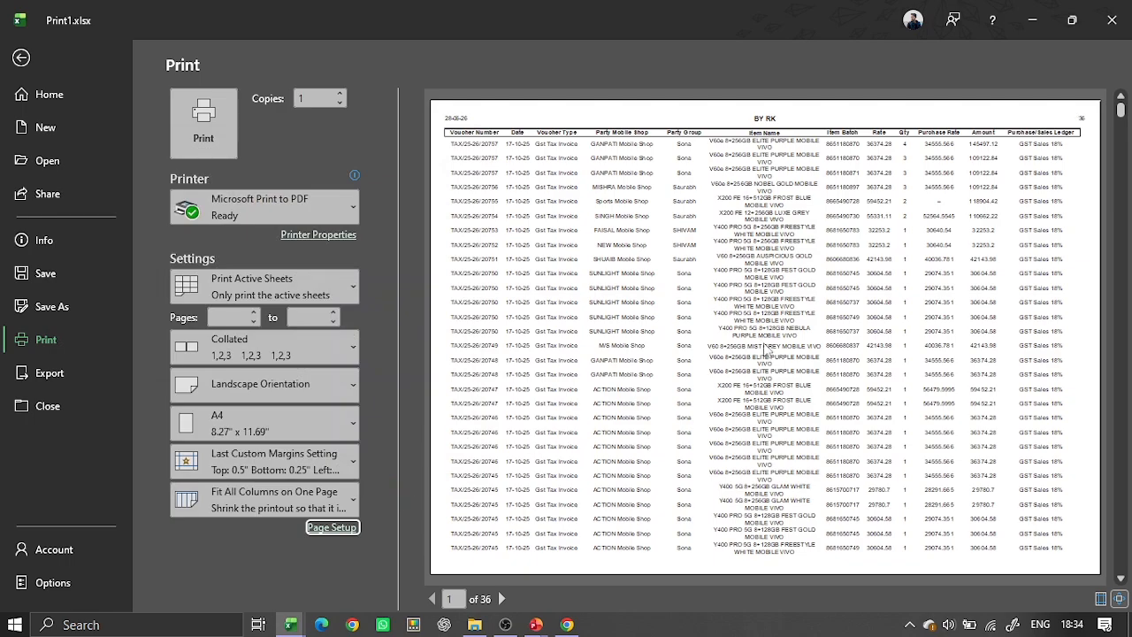
{"action": "scroll", "coordinate": [920, 270], "scroll_direction": "down", "scroll_amount": 1}
- Reopen the custom header and delete the number of pages field from its right section
{"action": "left_click", "coordinate": [332, 527]}
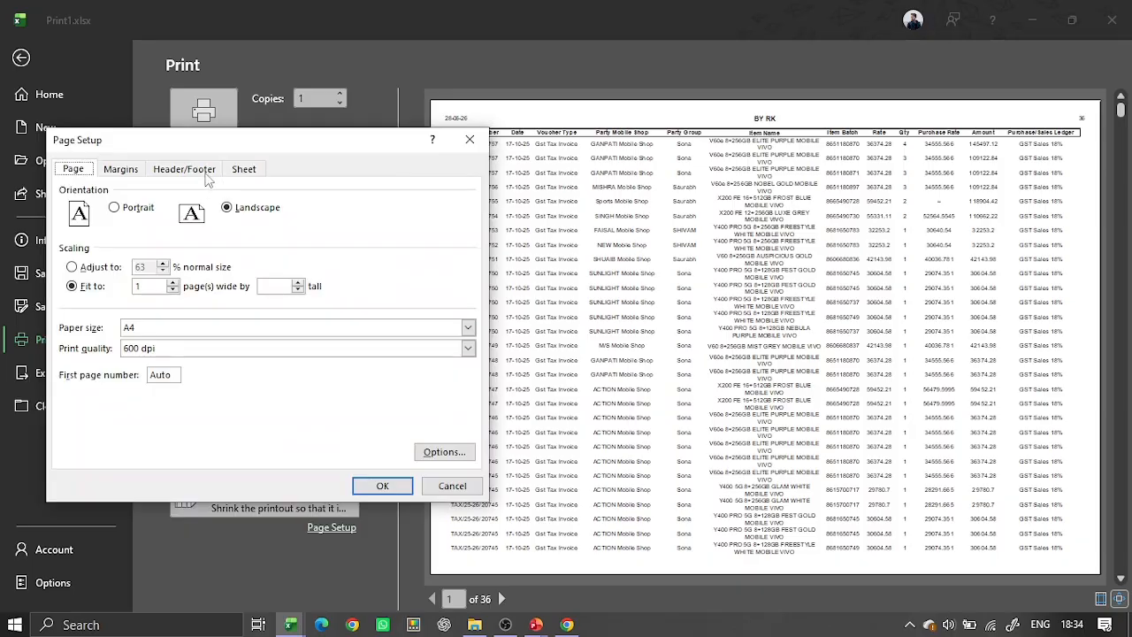
{"action": "left_click", "coordinate": [204, 172]}
{"action": "left_click", "coordinate": [250, 279]}
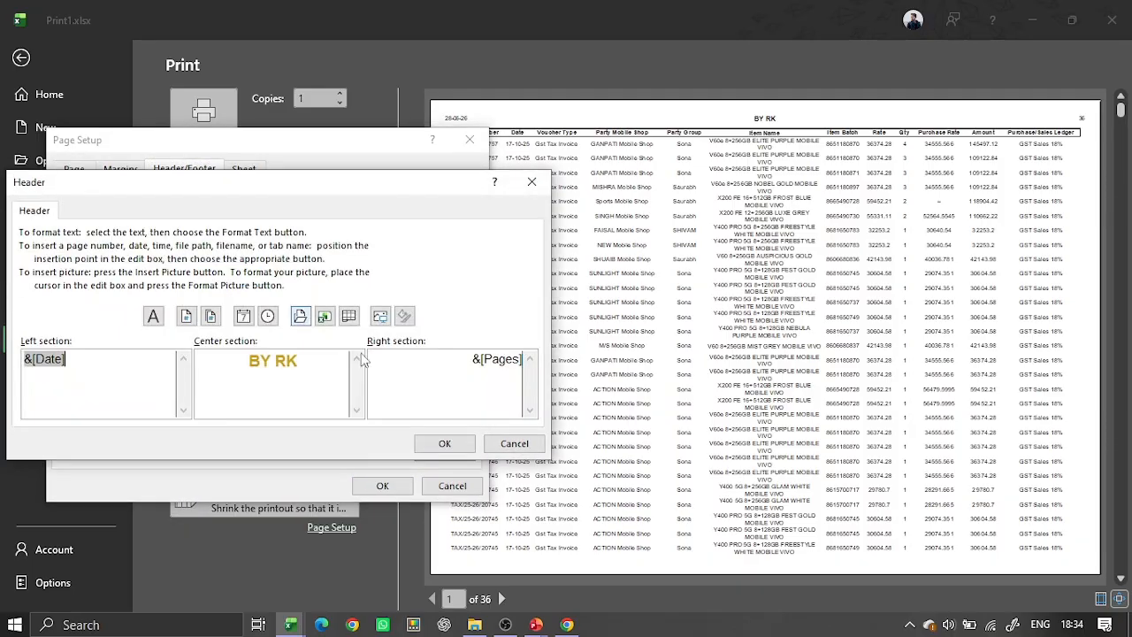
{"action": "left_click_drag", "start_coordinate": [370, 192], "coordinate": [606, 151]}
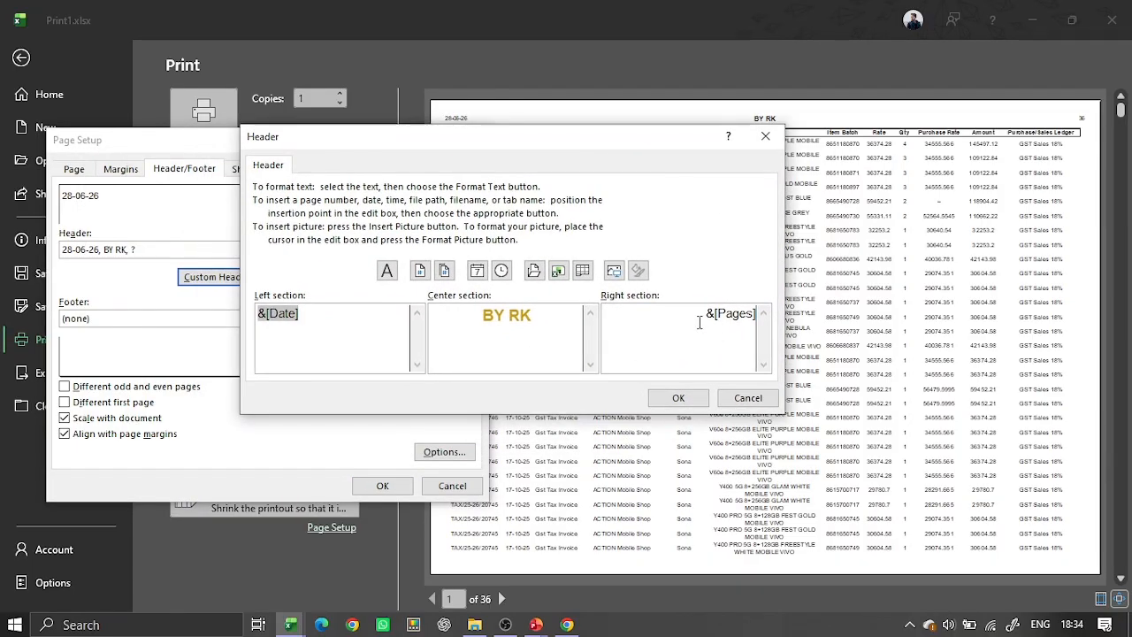
{"action": "triple_click", "coordinate": [758, 305]}
{"action": "key", "text": "Delete"}
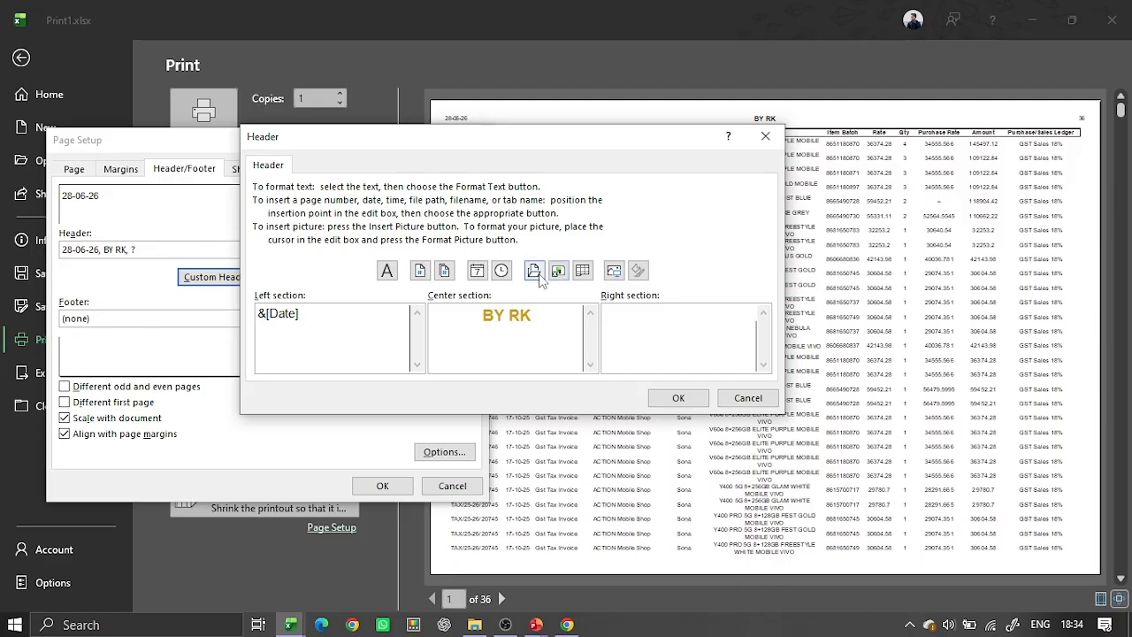
- Try the file path and time fields in the right header section, and clear the section again
{"action": "left_click", "coordinate": [535, 273]}
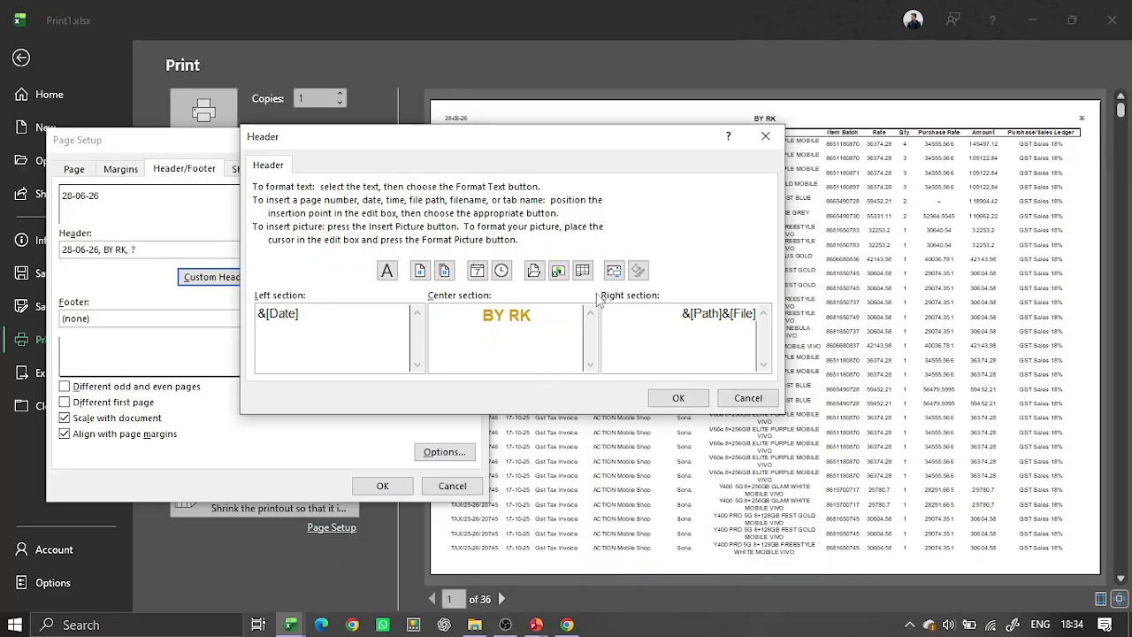
{"action": "left_click", "coordinate": [501, 272]}
{"action": "left_click_drag", "start_coordinate": [642, 320], "coordinate": [758, 330]}
{"action": "key", "text": "Delete"}
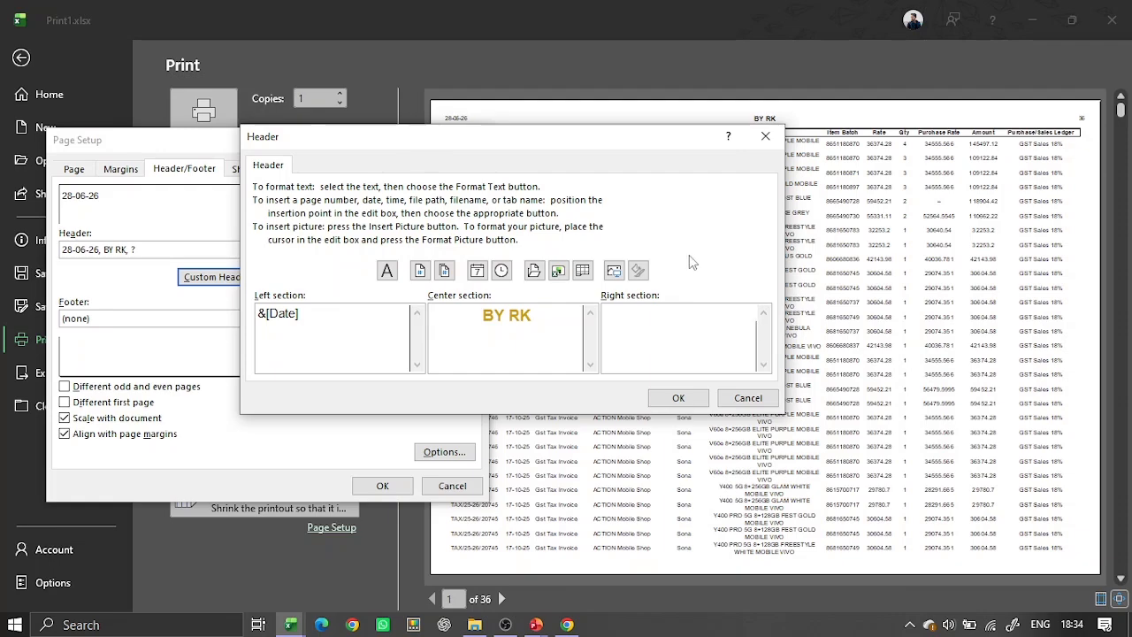
- Search Bing images for logo and insert the COMPANY NAME logo picture into the right header section
{"action": "left_click", "coordinate": [614, 270]}
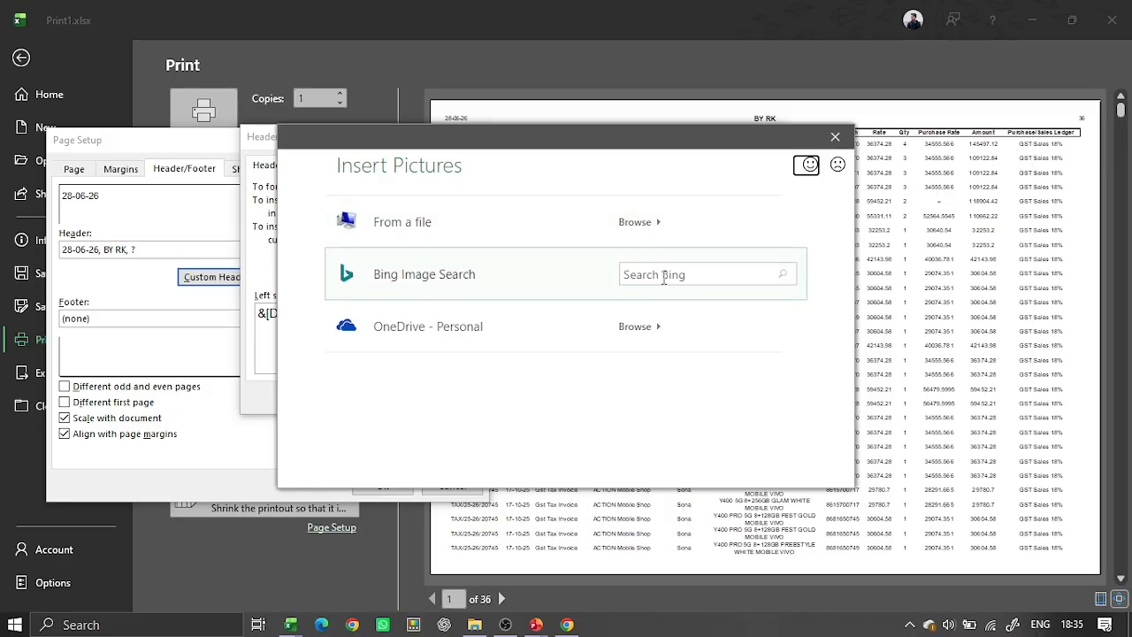
{"action": "left_click", "coordinate": [663, 278]}
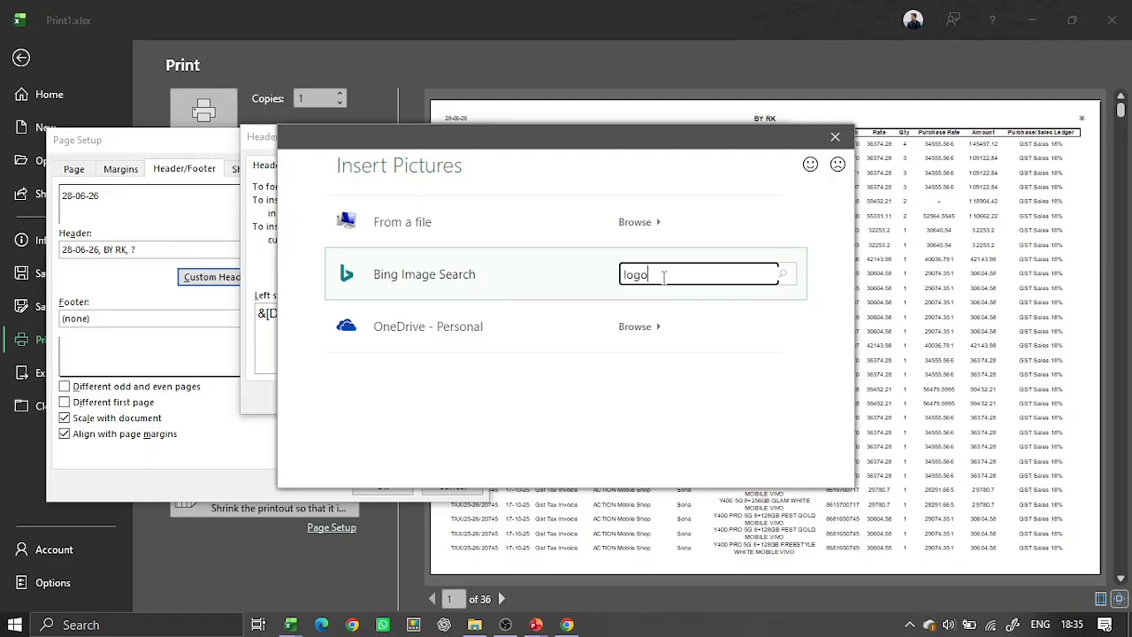
{"action": "key", "text": "Return"}
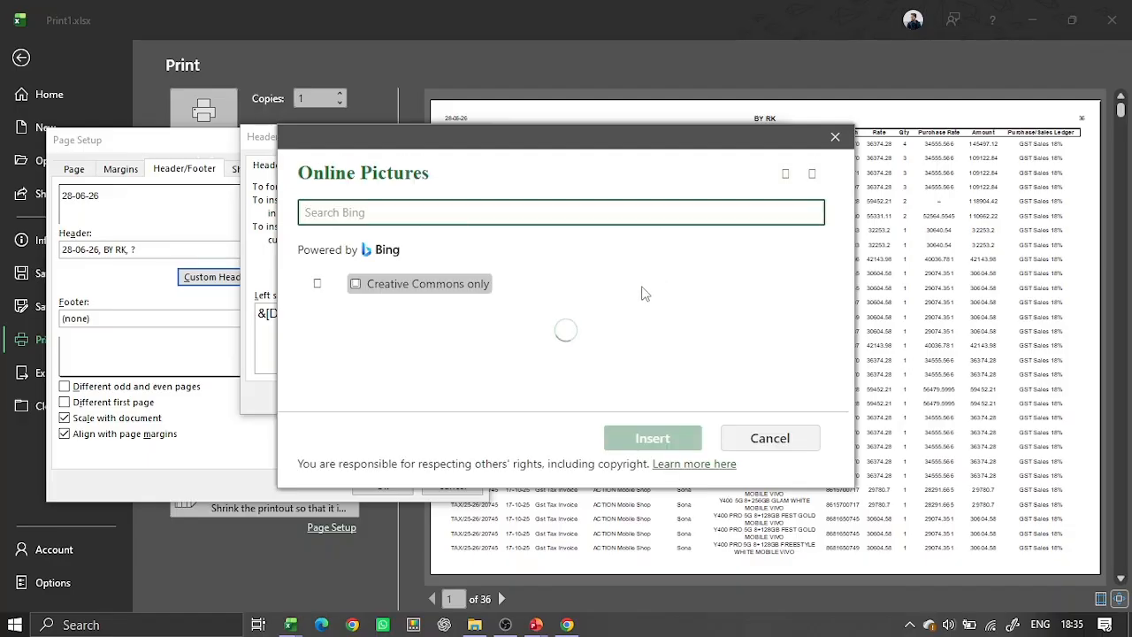
{"action": "scroll", "coordinate": [636, 354], "scroll_direction": "down", "scroll_amount": 2}
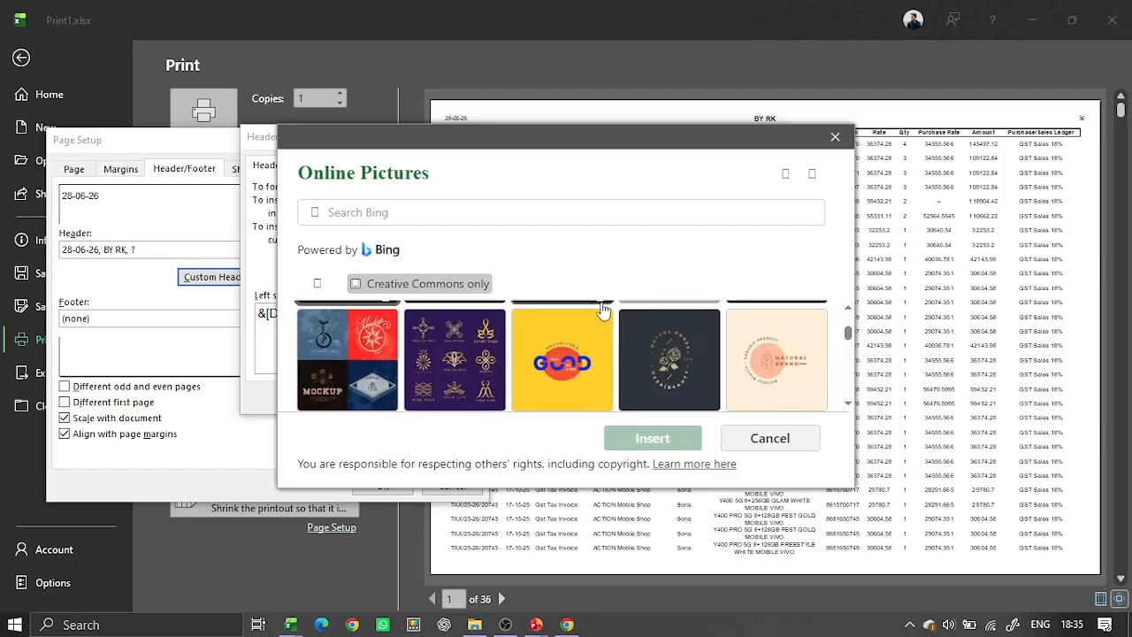
{"action": "scroll", "coordinate": [646, 354], "scroll_direction": "up", "scroll_amount": 2}
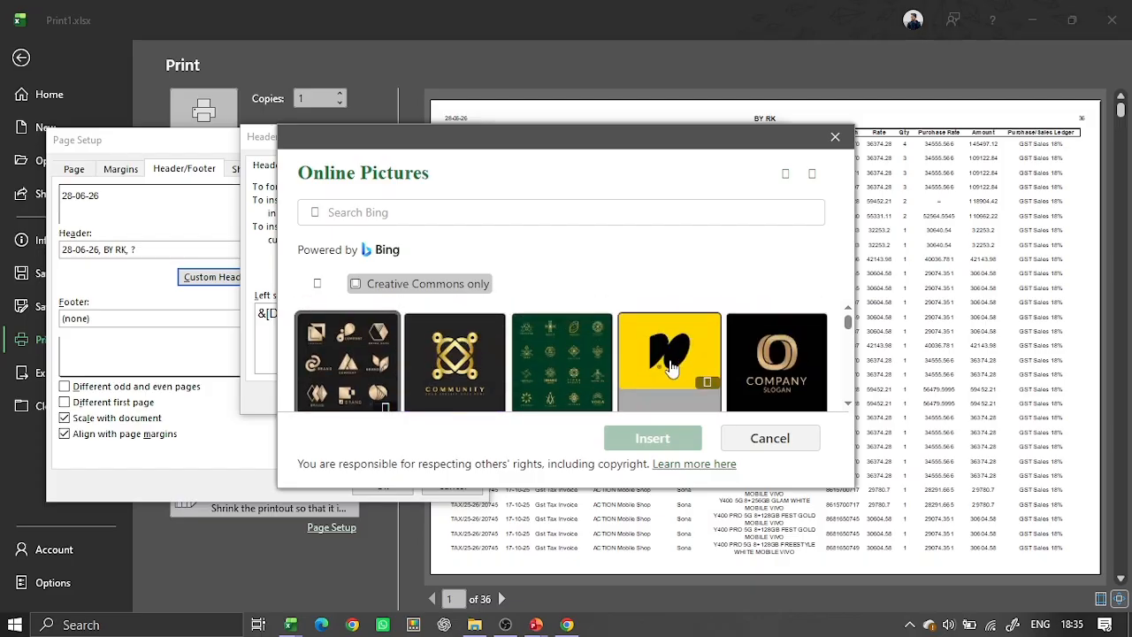
{"action": "scroll", "coordinate": [555, 356], "scroll_direction": "down", "scroll_amount": 2}
{"action": "scroll", "coordinate": [556, 356], "scroll_direction": "down", "scroll_amount": 8}
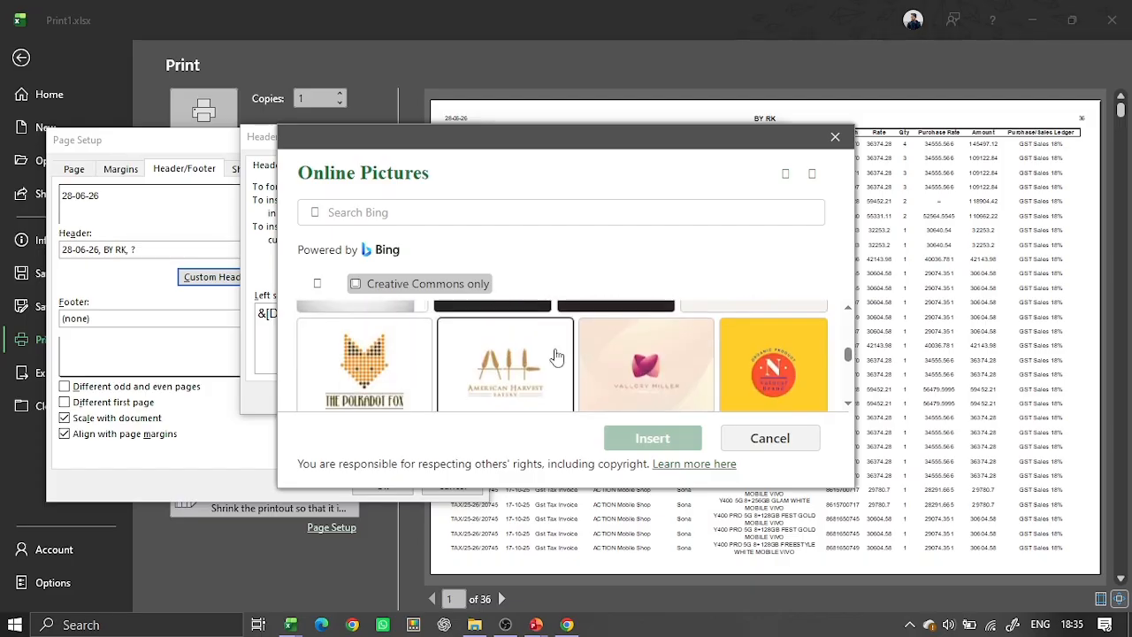
{"action": "scroll", "coordinate": [555, 356], "scroll_direction": "down", "scroll_amount": 6}
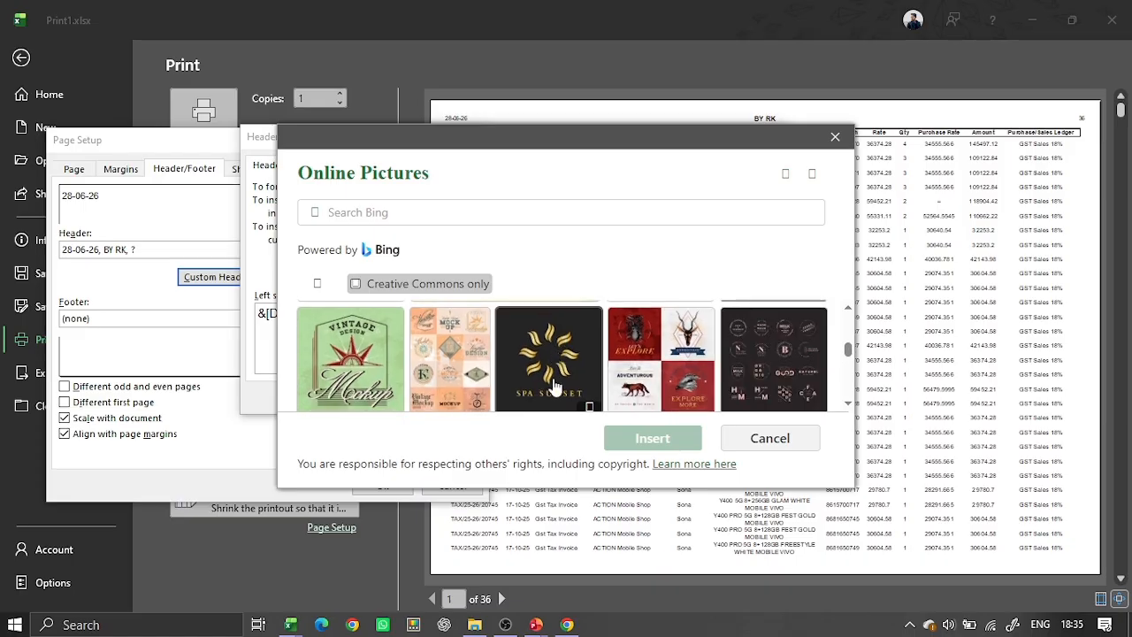
{"action": "scroll", "coordinate": [584, 379], "scroll_direction": "down", "scroll_amount": 3}
{"action": "left_click", "coordinate": [709, 358]}
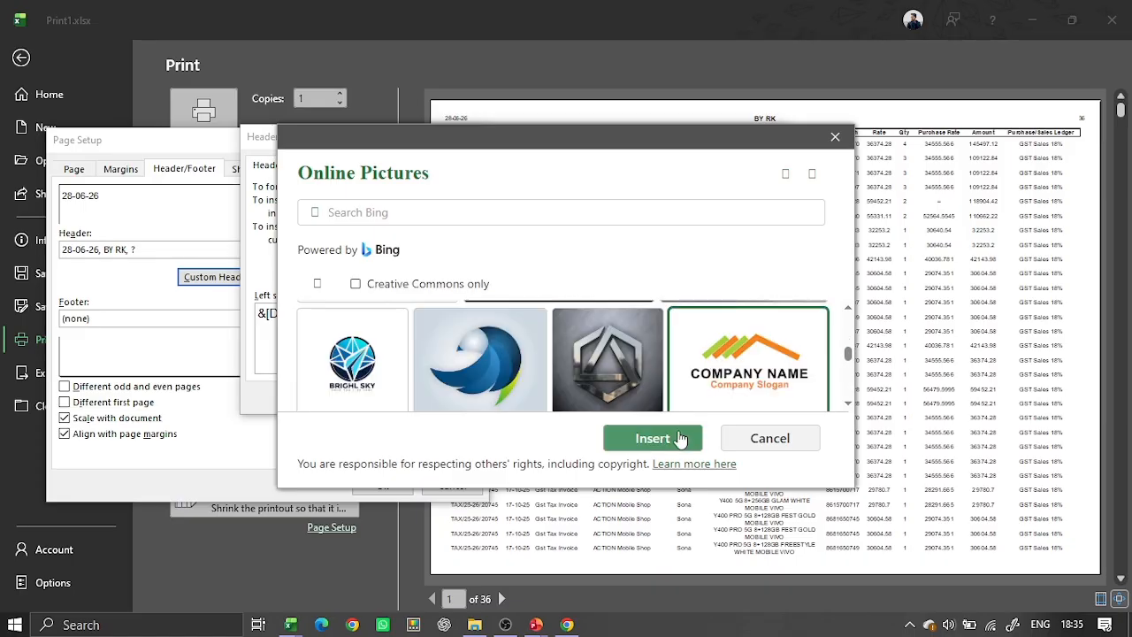
{"action": "left_click", "coordinate": [677, 436]}
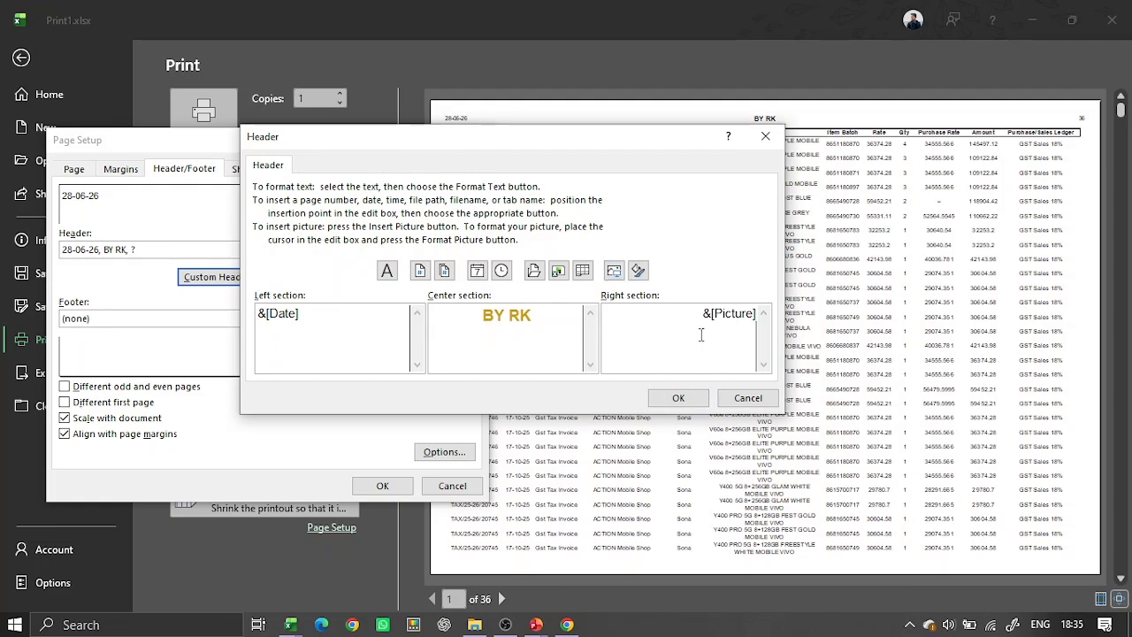
- Apply the custom header with the logo picture to the page setup
{"action": "left_click", "coordinate": [677, 398]}
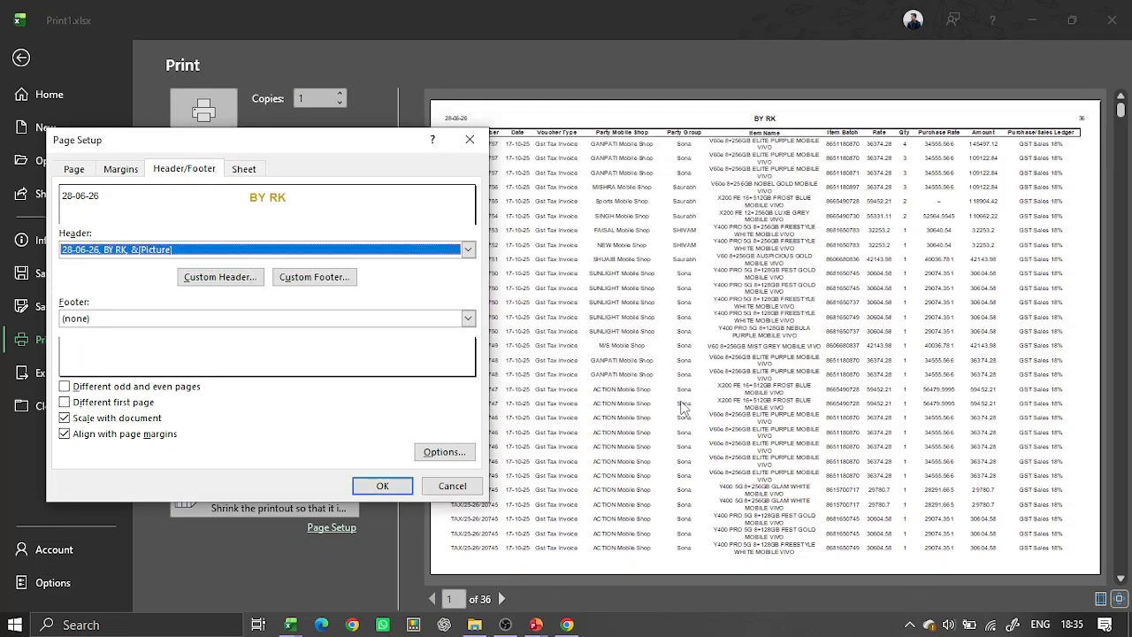
{"action": "left_click", "coordinate": [372, 485]}
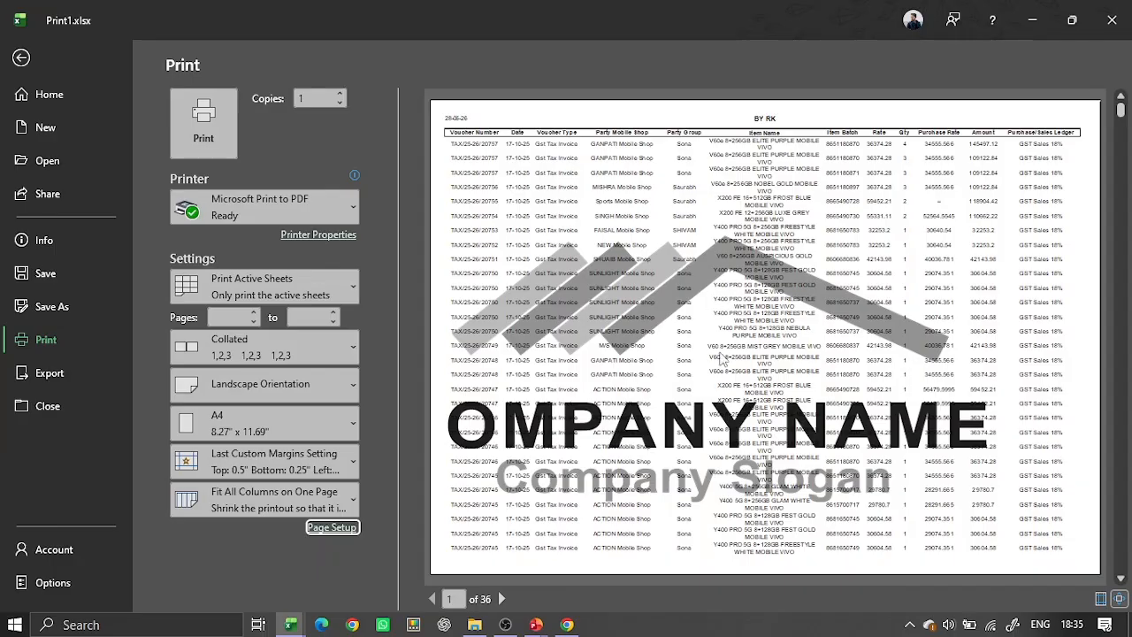
{"action": "left_click", "coordinate": [717, 389]}
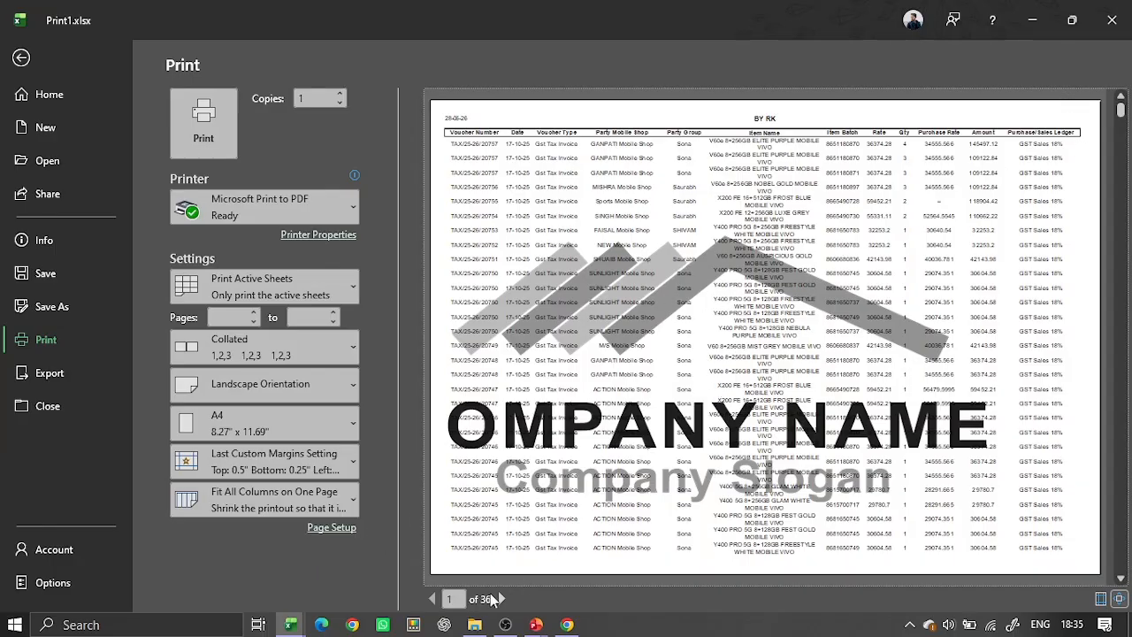
- Replace the picture field in the custom header's right section with the file name field and apply the header
{"action": "left_click", "coordinate": [351, 535]}
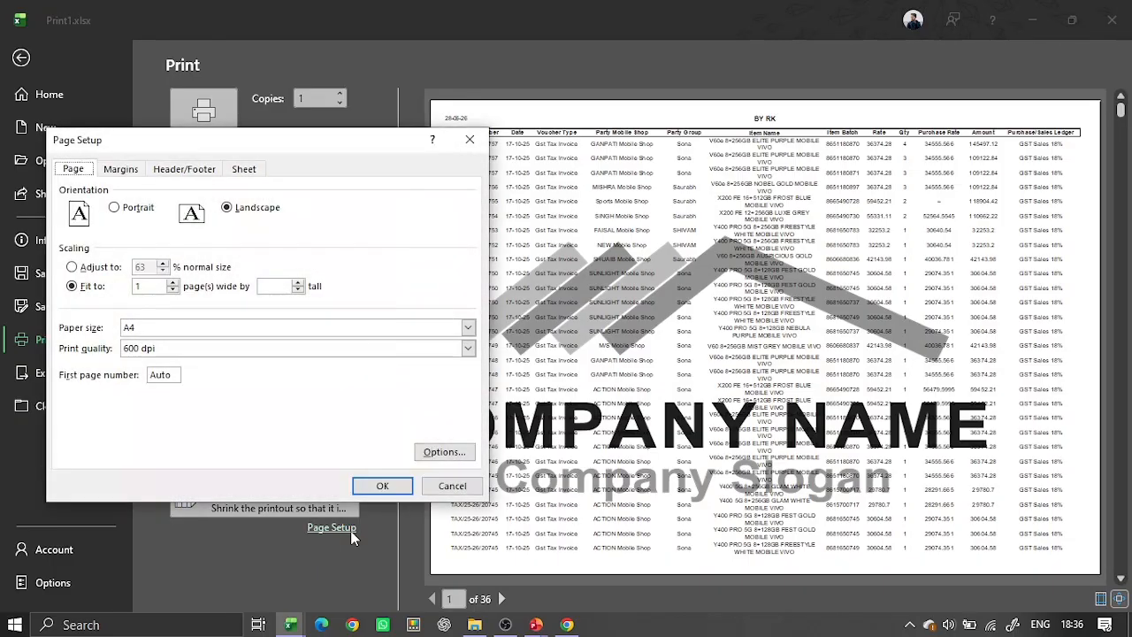
{"action": "left_click", "coordinate": [204, 169]}
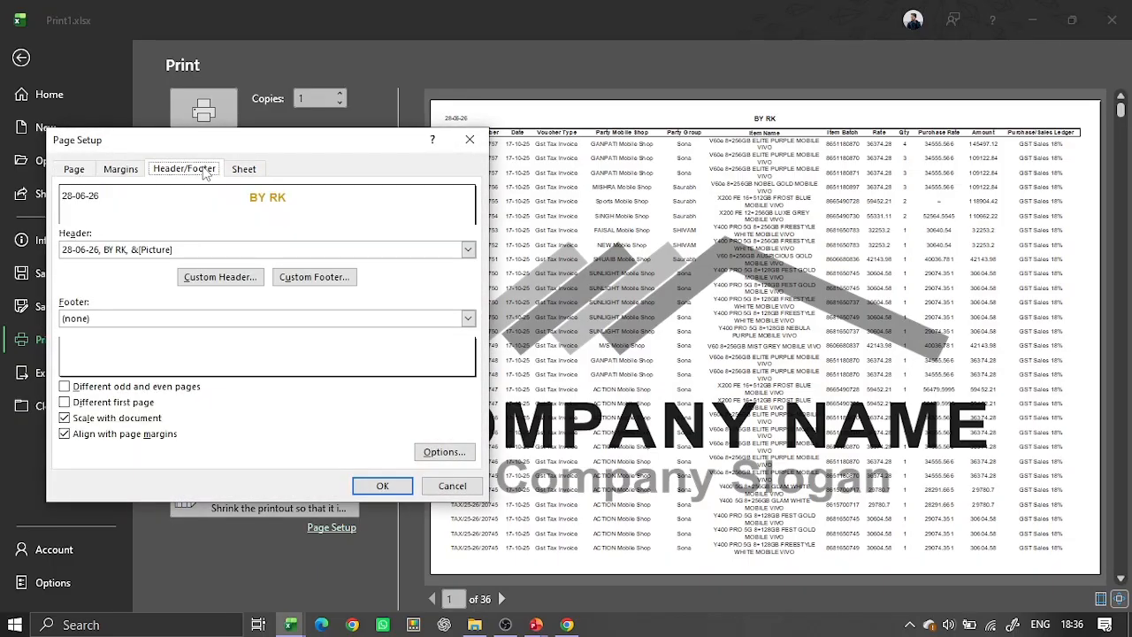
{"action": "left_click", "coordinate": [343, 280]}
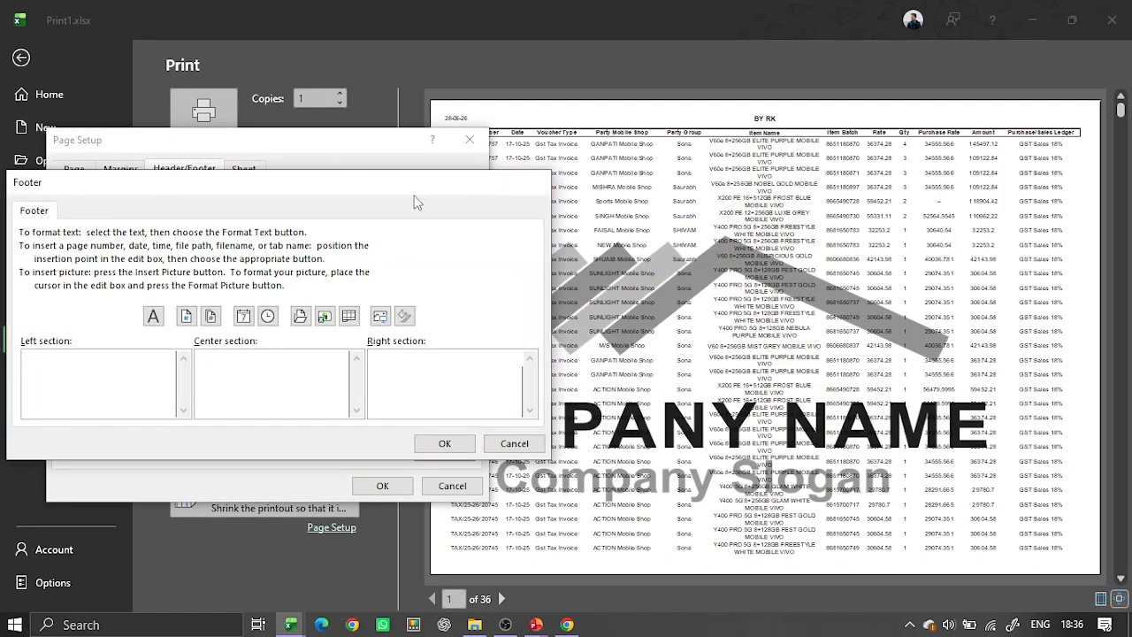
{"action": "key", "text": "Escape"}
{"action": "left_click", "coordinate": [238, 276]}
{"action": "left_click_drag", "start_coordinate": [460, 365], "coordinate": [547, 356]}
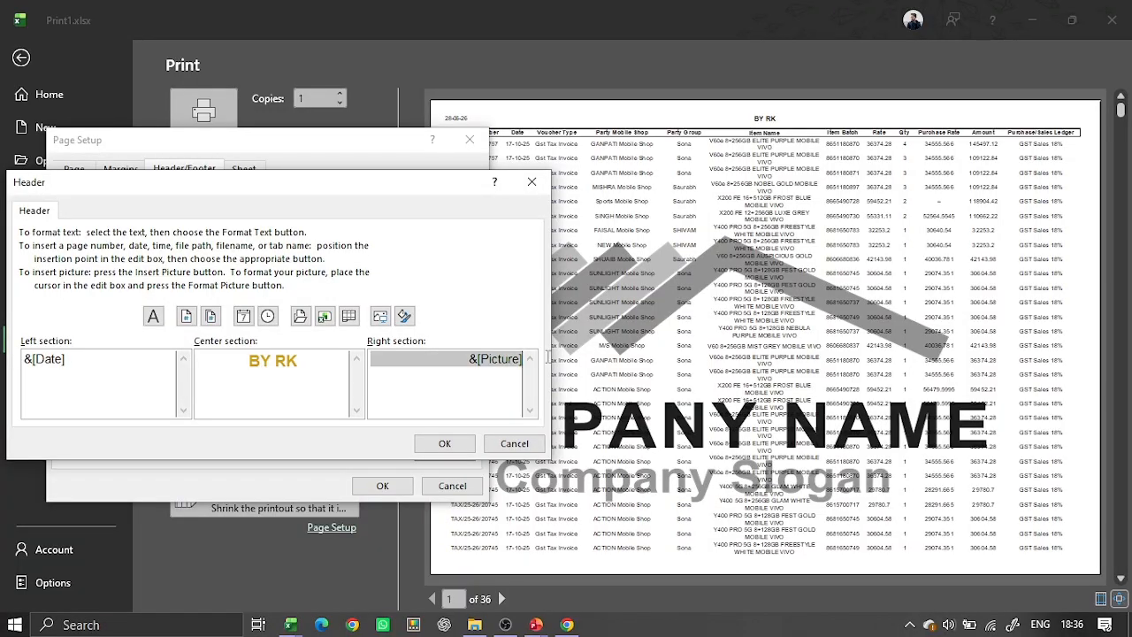
{"action": "key", "text": "Delete"}
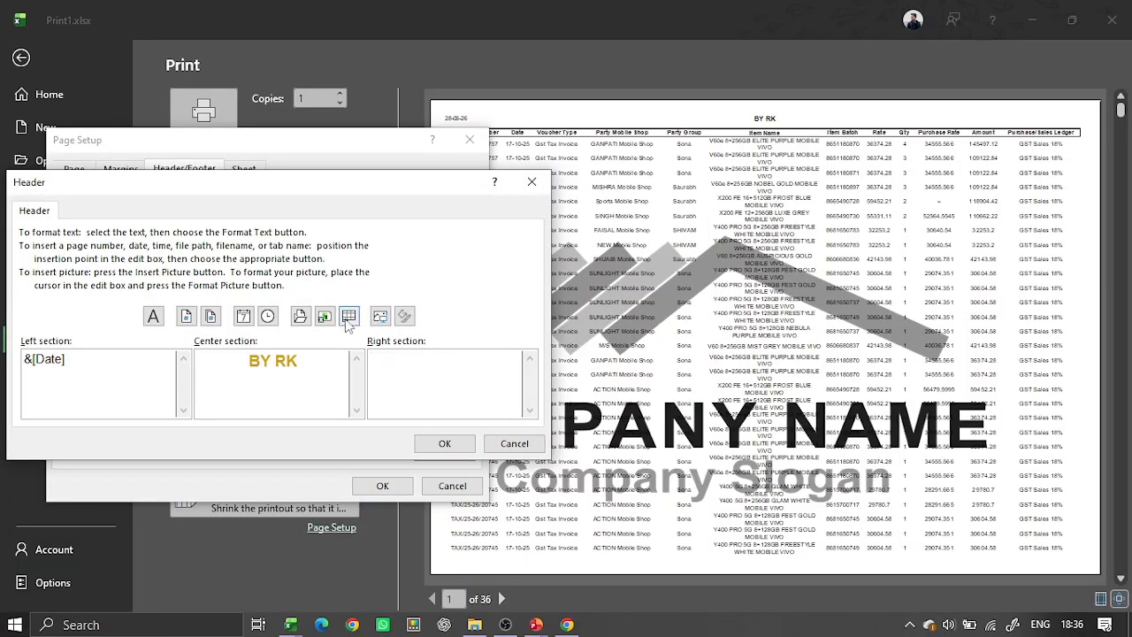
{"action": "left_click", "coordinate": [325, 316]}
{"action": "left_click", "coordinate": [445, 443]}
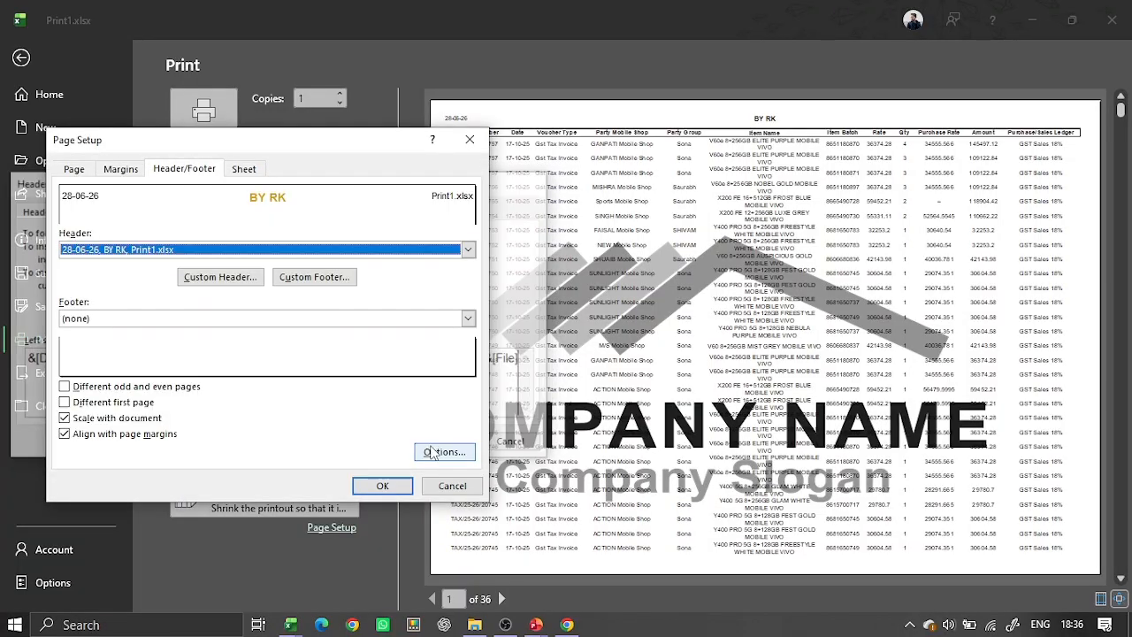
{"action": "left_click", "coordinate": [364, 486]}
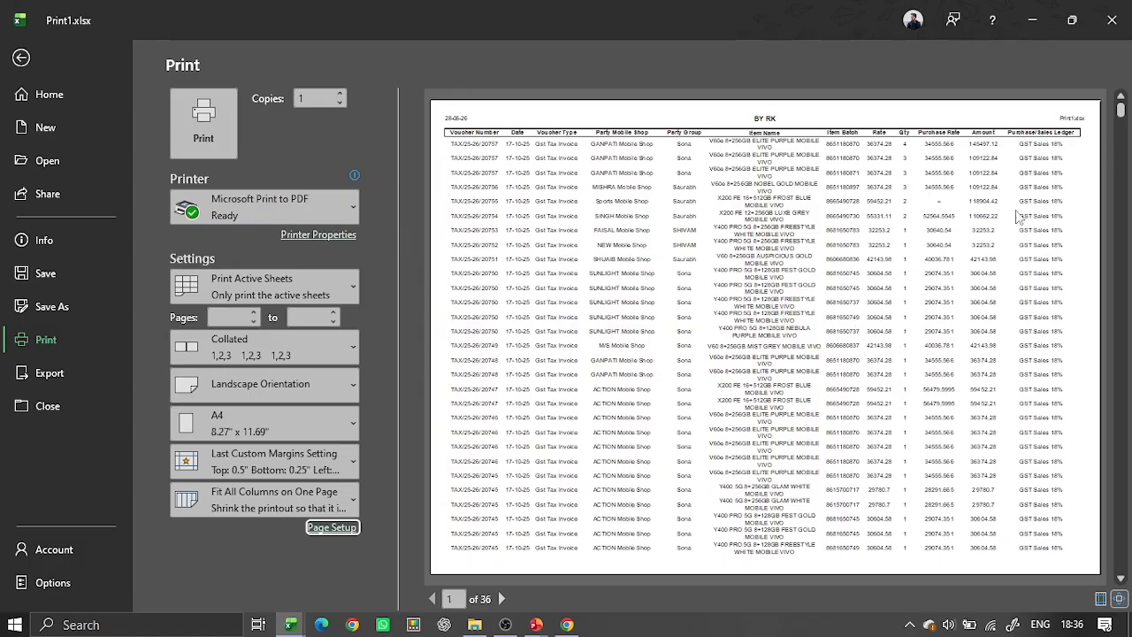
- Leave the print preview and publish the sheet as a PDF named Print10..pdf in Downloads
{"action": "key", "text": "Escape"}
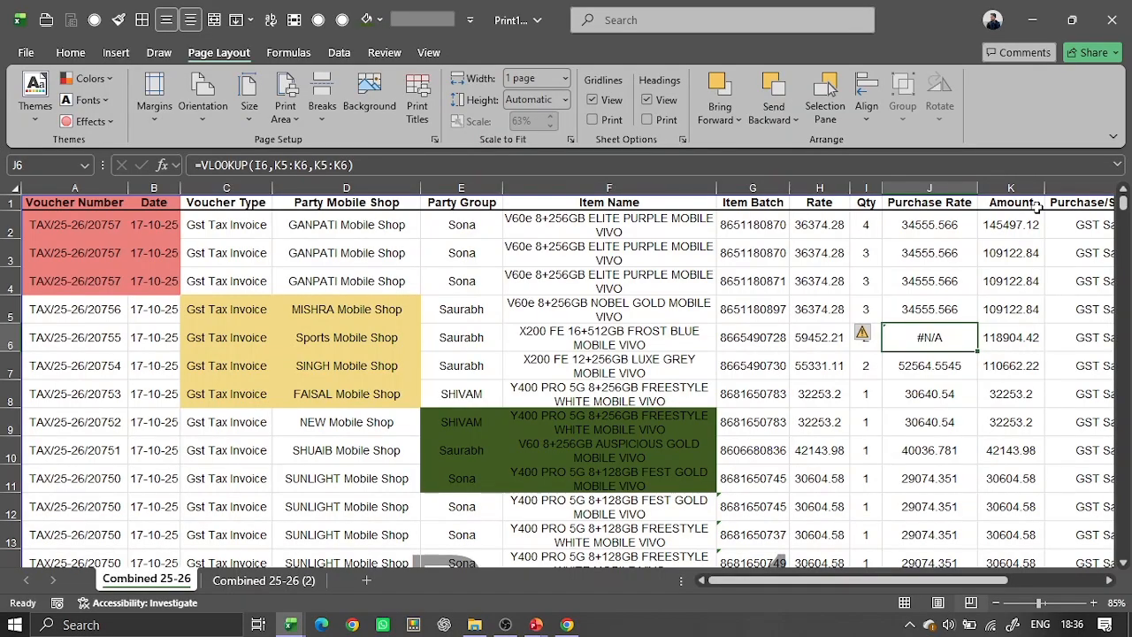
{"action": "left_click", "coordinate": [529, 26]}
{"action": "left_click", "coordinate": [562, 389]}
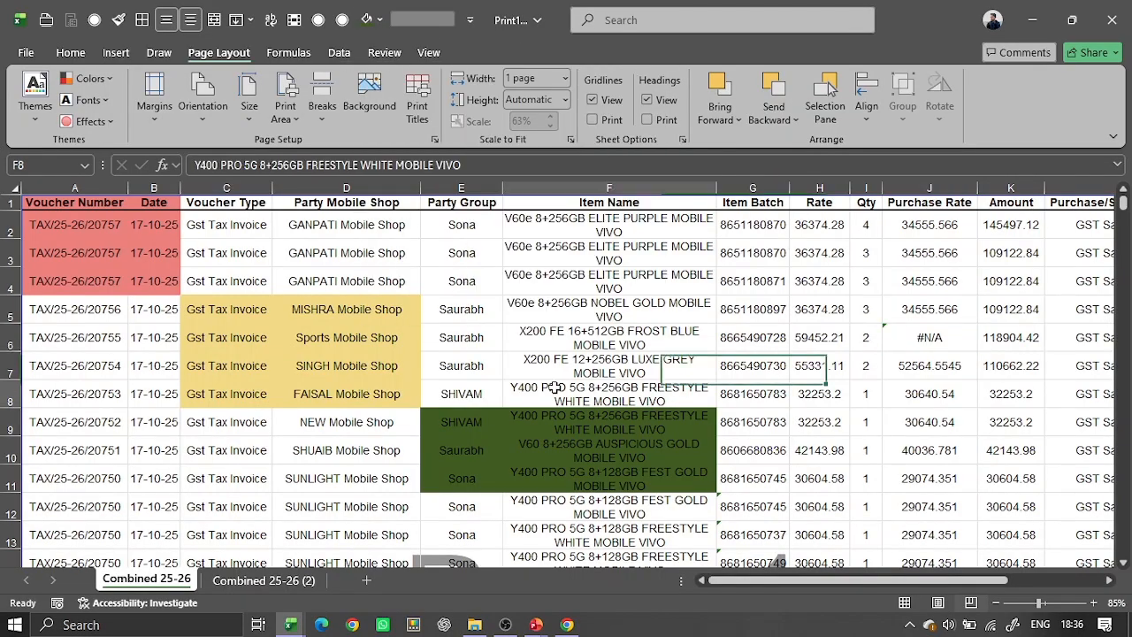
{"action": "key", "text": "alt+p"}
{"action": "key", "text": "s"}
{"action": "key", "text": "p"}
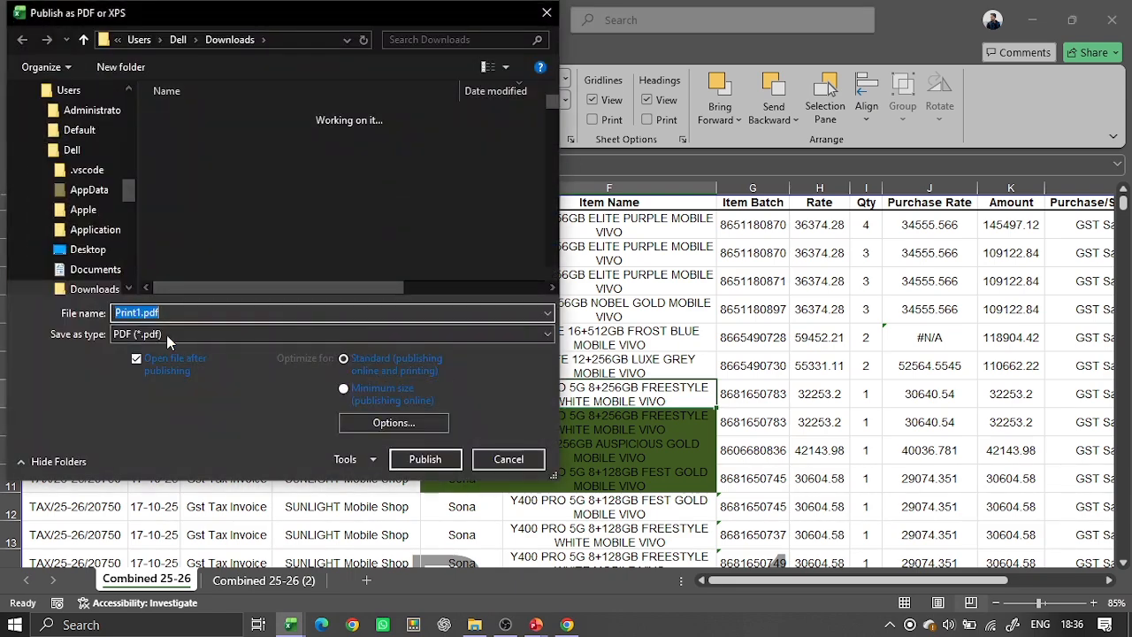
{"action": "left_click", "coordinate": [137, 313]}
{"action": "type", "text": "0"}
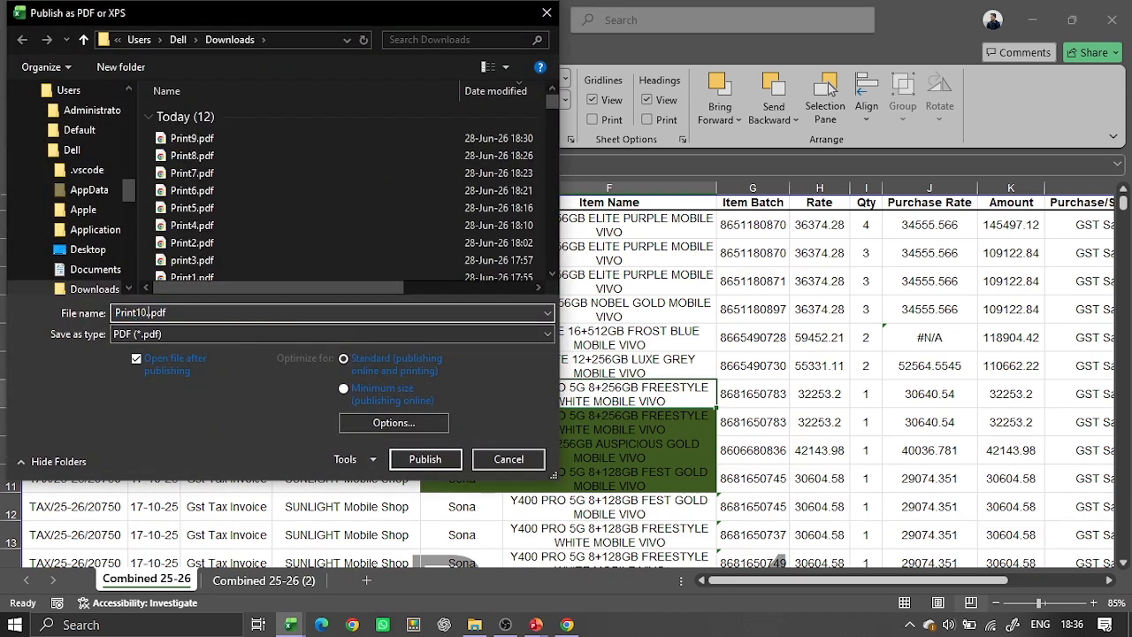
{"action": "key", "text": "Return"}
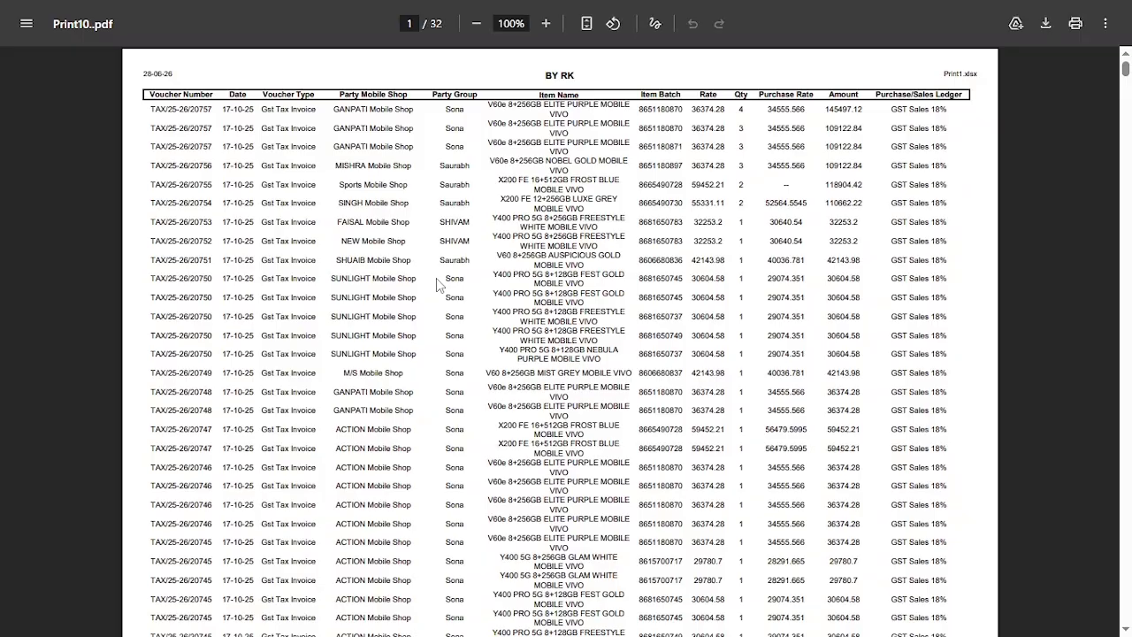
- Examine the date, the center text's colour and the file name in the published PDF's header
{"action": "scroll", "coordinate": [555, 84], "scroll_direction": "up", "scroll_amount": 3}
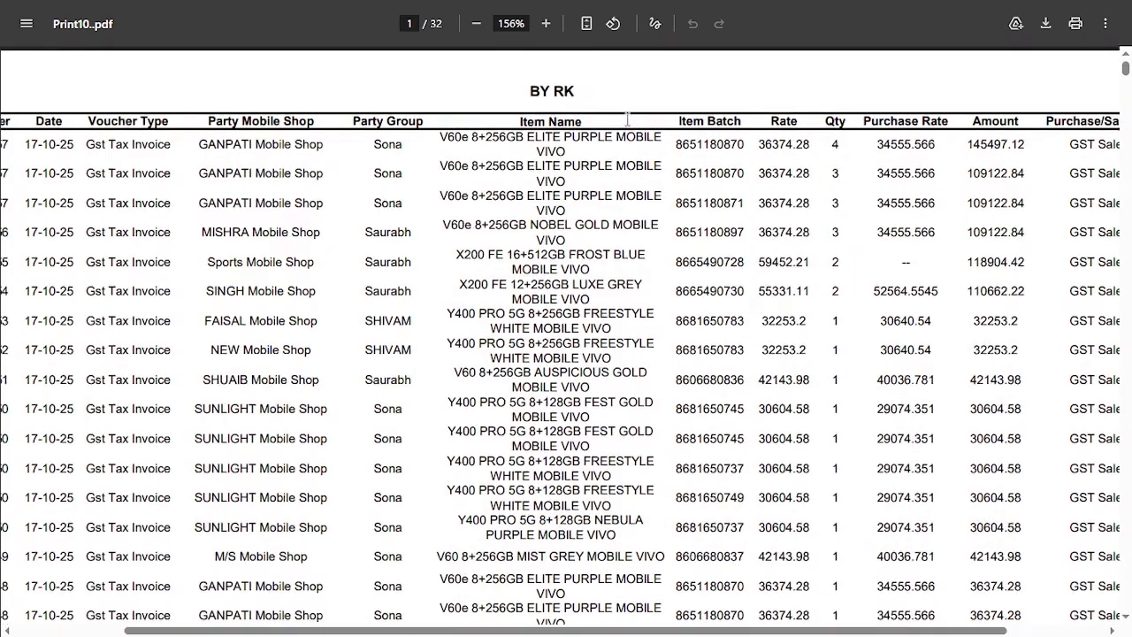
{"action": "scroll", "coordinate": [106, 104], "scroll_direction": "up", "scroll_amount": 1}
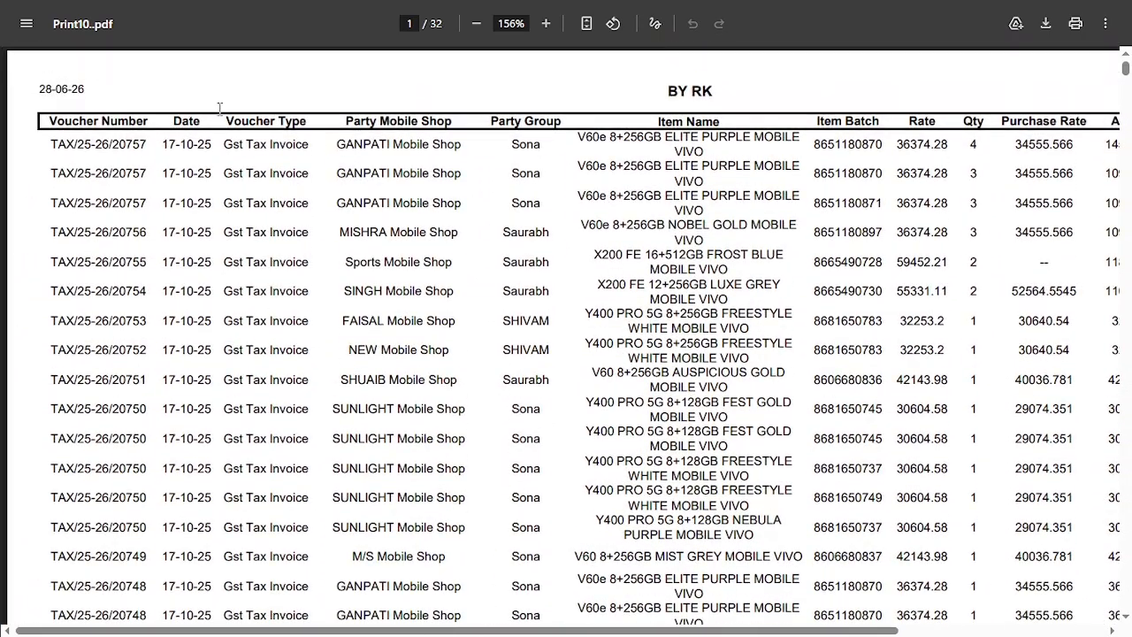
{"action": "scroll", "coordinate": [925, 108], "scroll_direction": "right", "scroll_amount": 3}
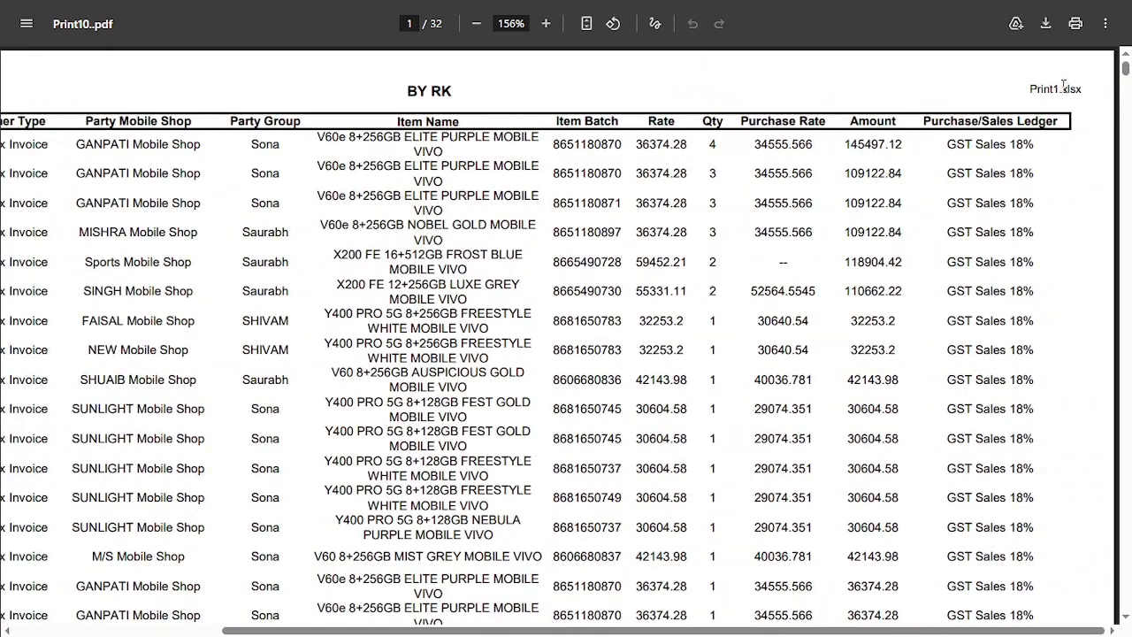
{"action": "scroll", "coordinate": [306, 201], "scroll_direction": "down", "scroll_amount": 2}
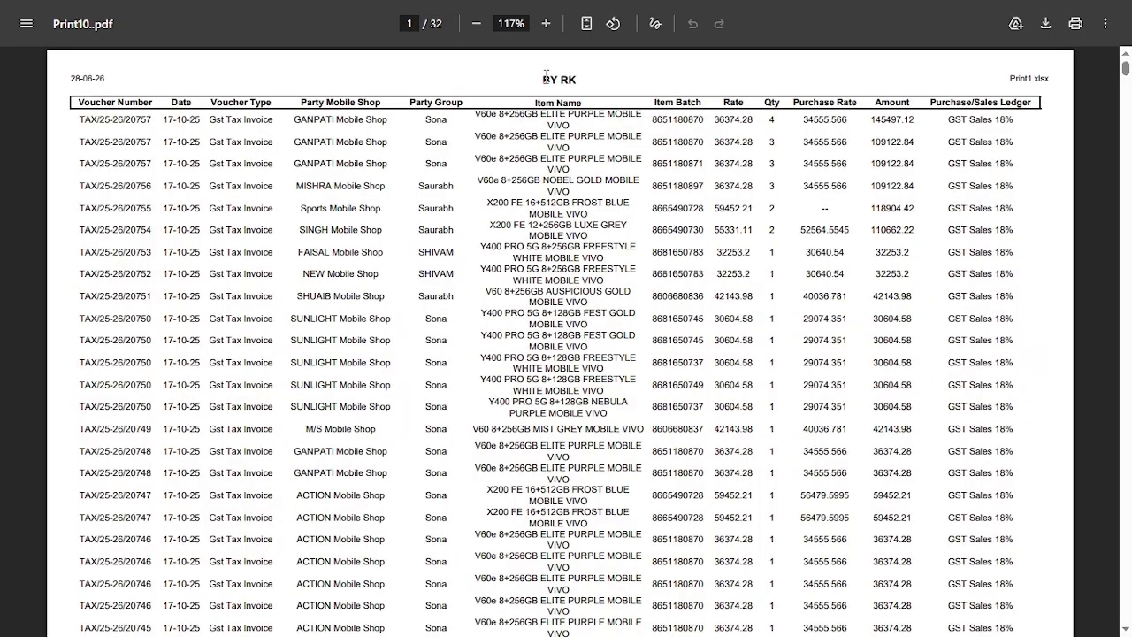
{"action": "scroll", "coordinate": [546, 76], "scroll_direction": "up", "scroll_amount": 3}
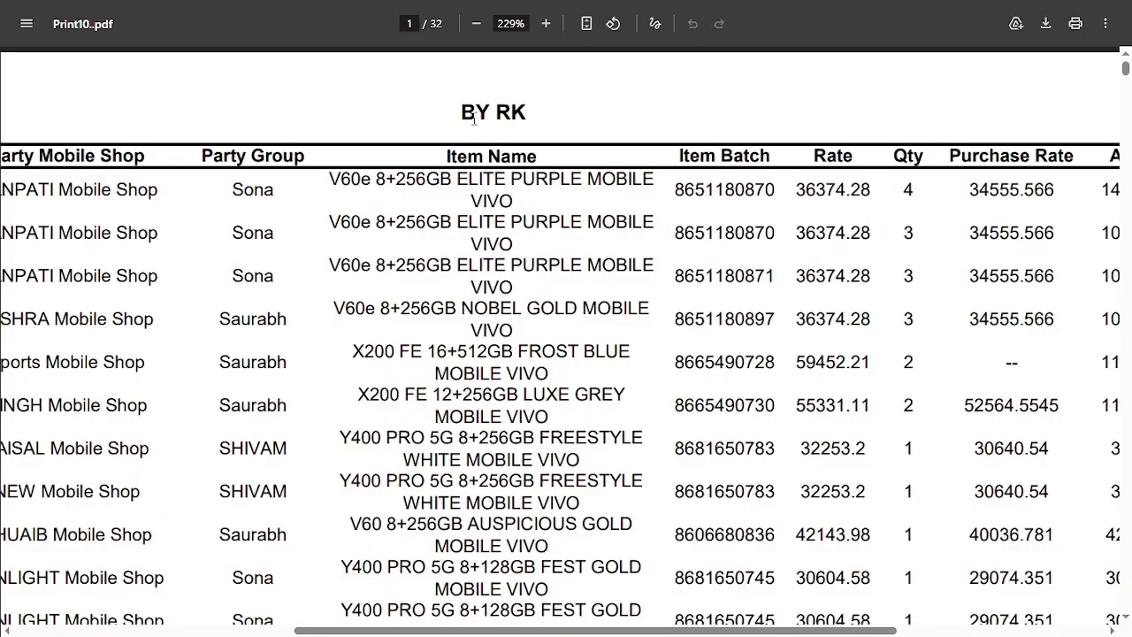
{"action": "scroll", "coordinate": [474, 118], "scroll_direction": "down", "scroll_amount": 1}
- Return to Excel and turn off black and white printing in the sheet's page setup
{"action": "key", "text": "alt+Tab"}
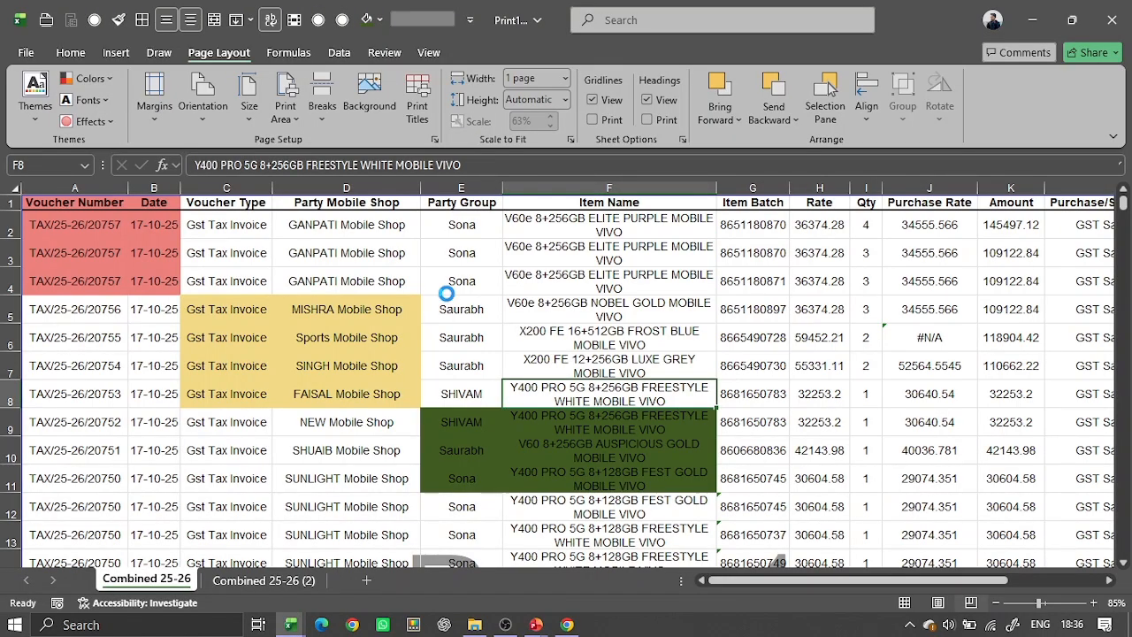
{"action": "key", "text": "ctrl+p"}
{"action": "left_click", "coordinate": [331, 527]}
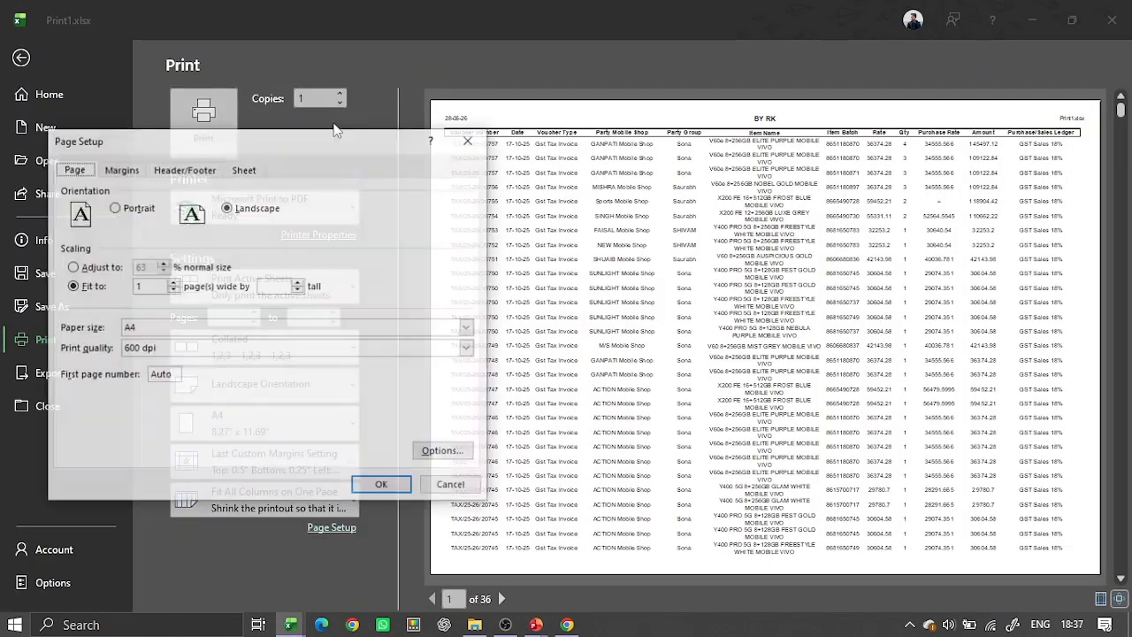
{"action": "left_click", "coordinate": [245, 170]}
{"action": "left_click", "coordinate": [71, 305]}
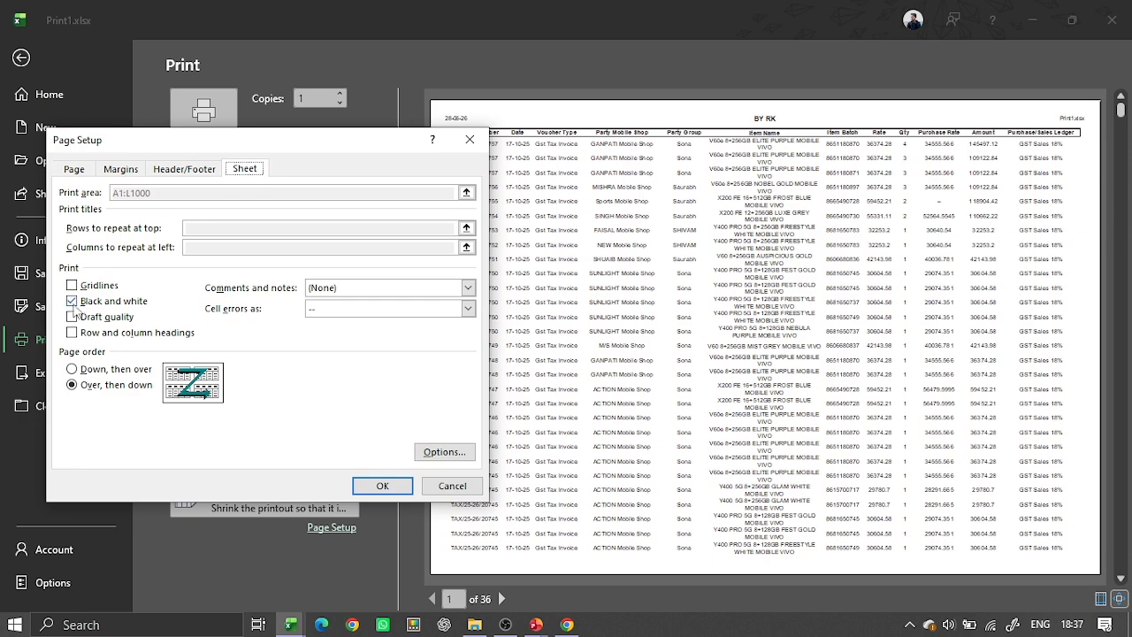
{"action": "left_click", "coordinate": [382, 486]}
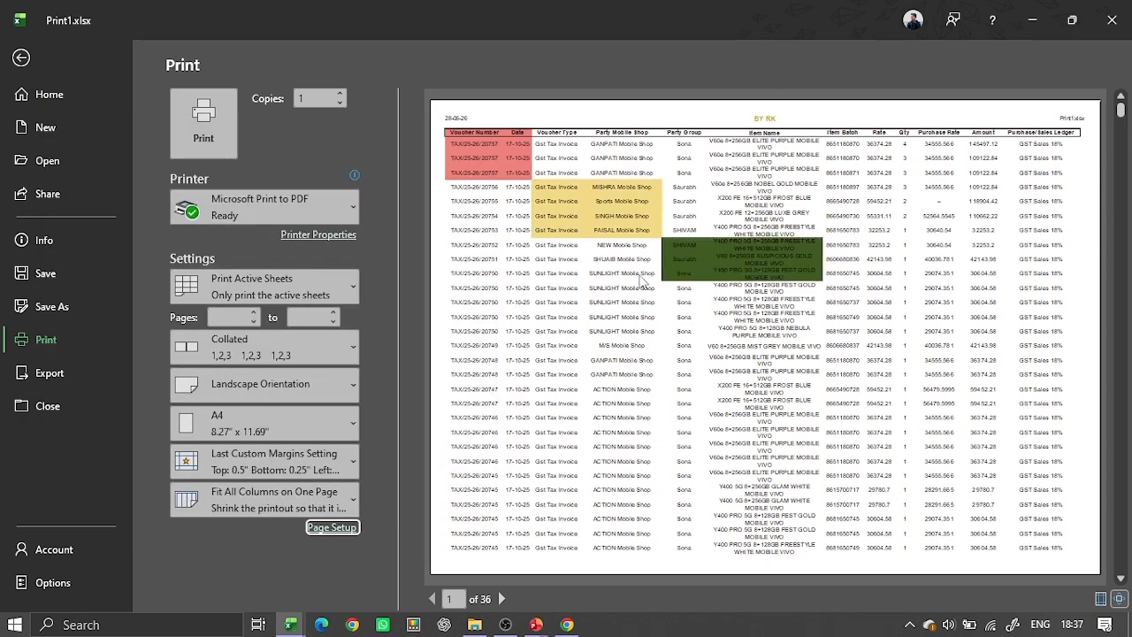
- Leave the print preview, publish the sheet as a PDF named Print11.pdf in Downloads, and view it enlarged
{"action": "key", "text": "Escape"}
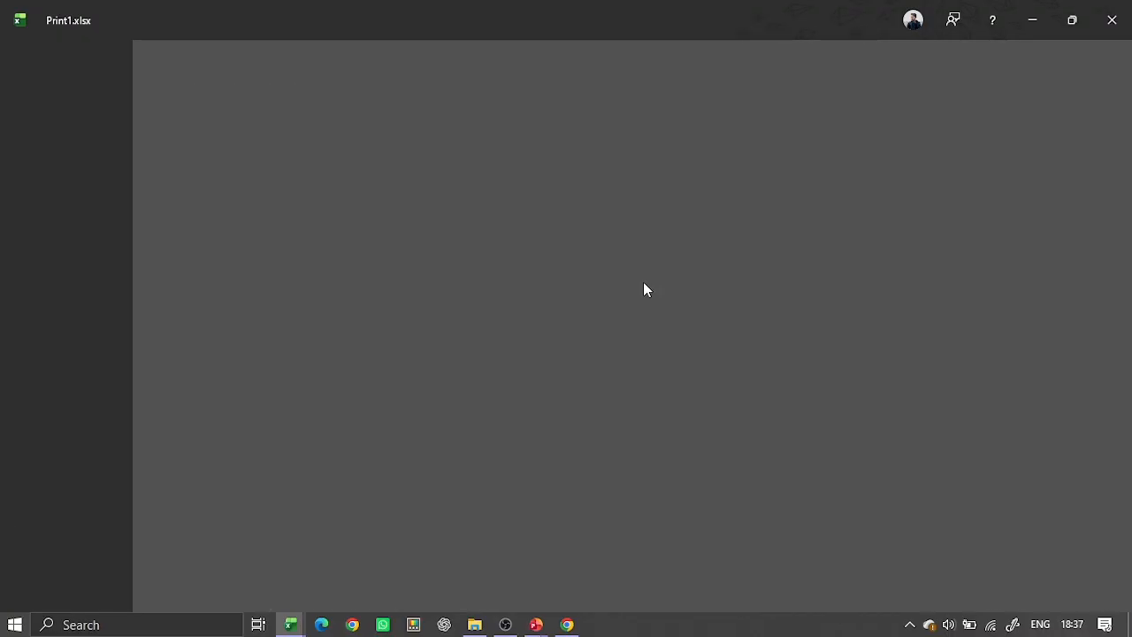
{"action": "key", "text": "alt+2"}
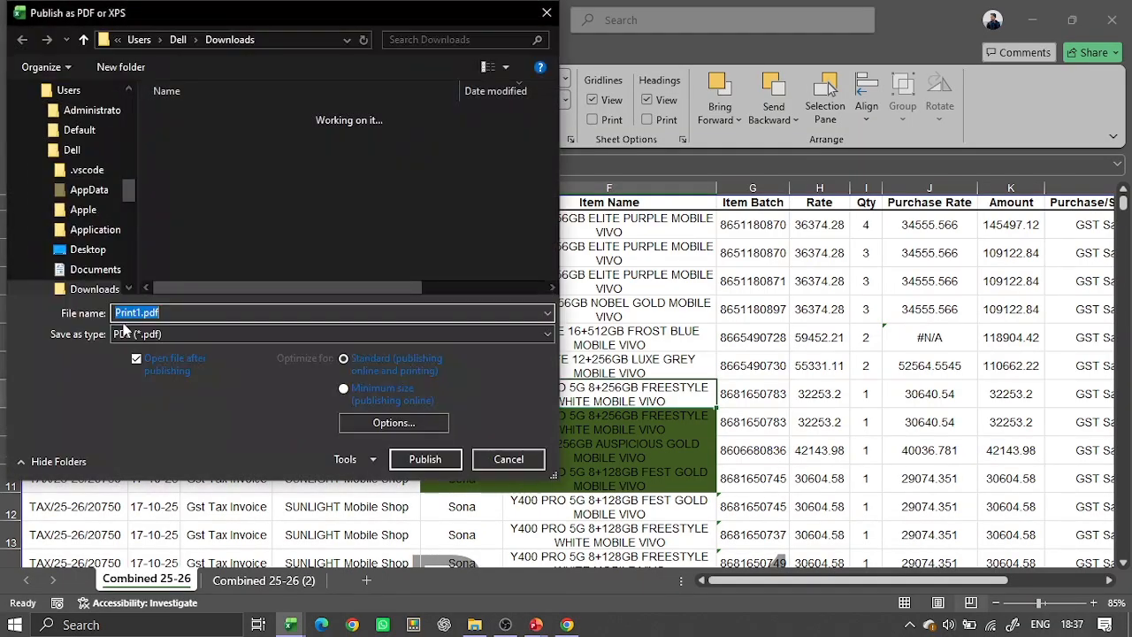
{"action": "left_click", "coordinate": [141, 313]}
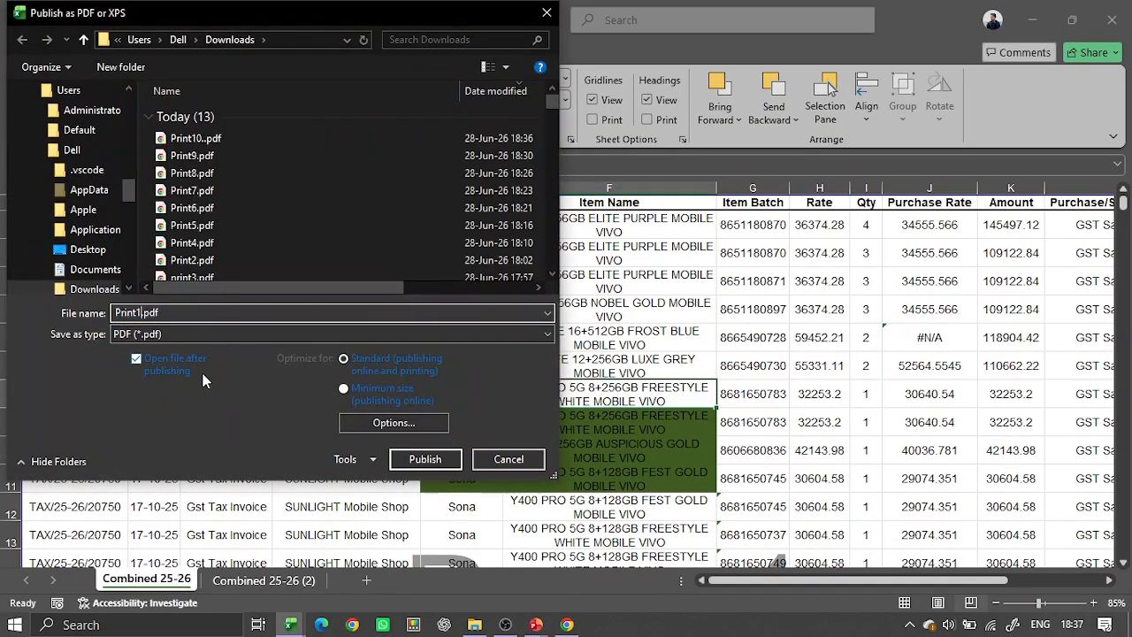
{"action": "type", "text": "1"}
{"action": "key", "text": "Return"}
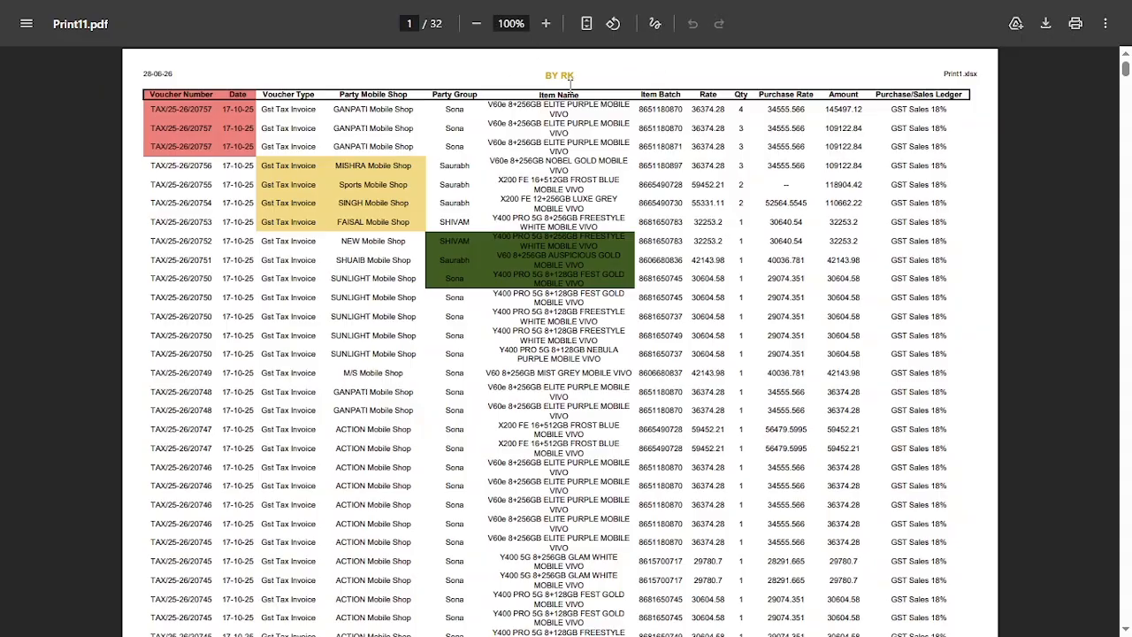
{"action": "scroll", "coordinate": [570, 84], "scroll_direction": "up", "scroll_amount": 2, "text": "ctrl"}
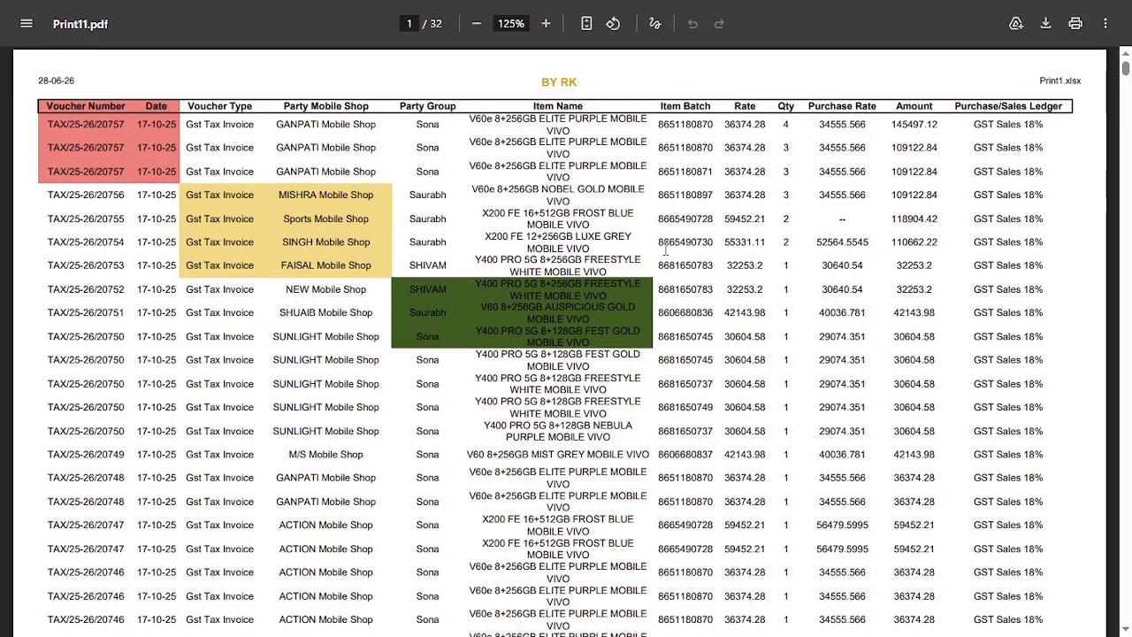
- Return to Excel and review the custom footer dialog and the preset footers in the sheet's page setup
{"action": "key", "text": "alt+Tab"}
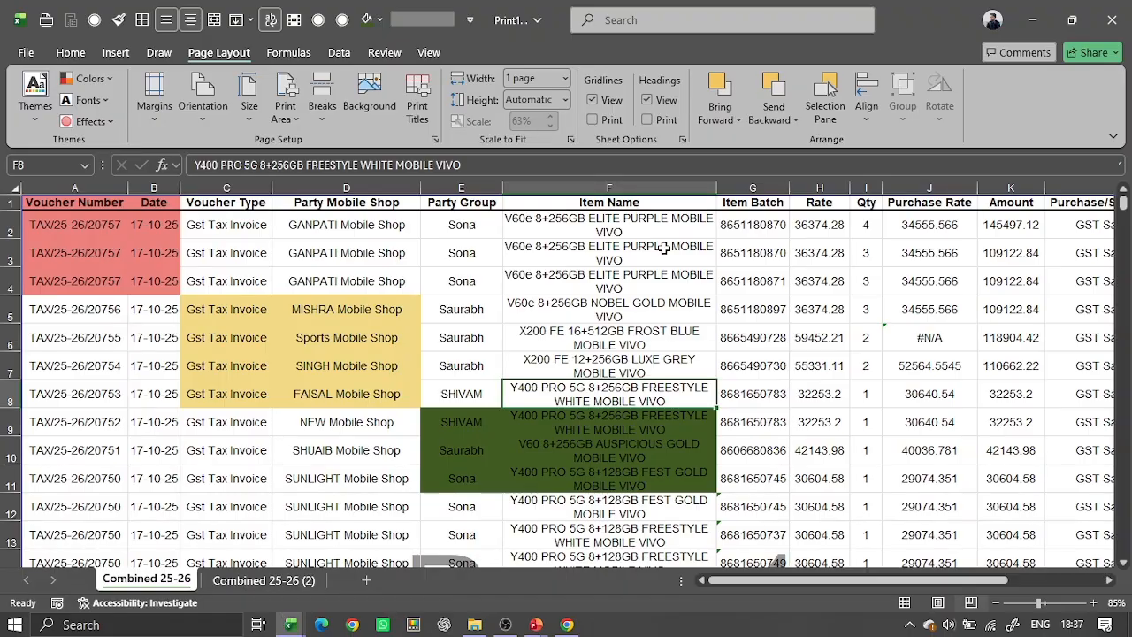
{"action": "key", "text": "ctrl+p"}
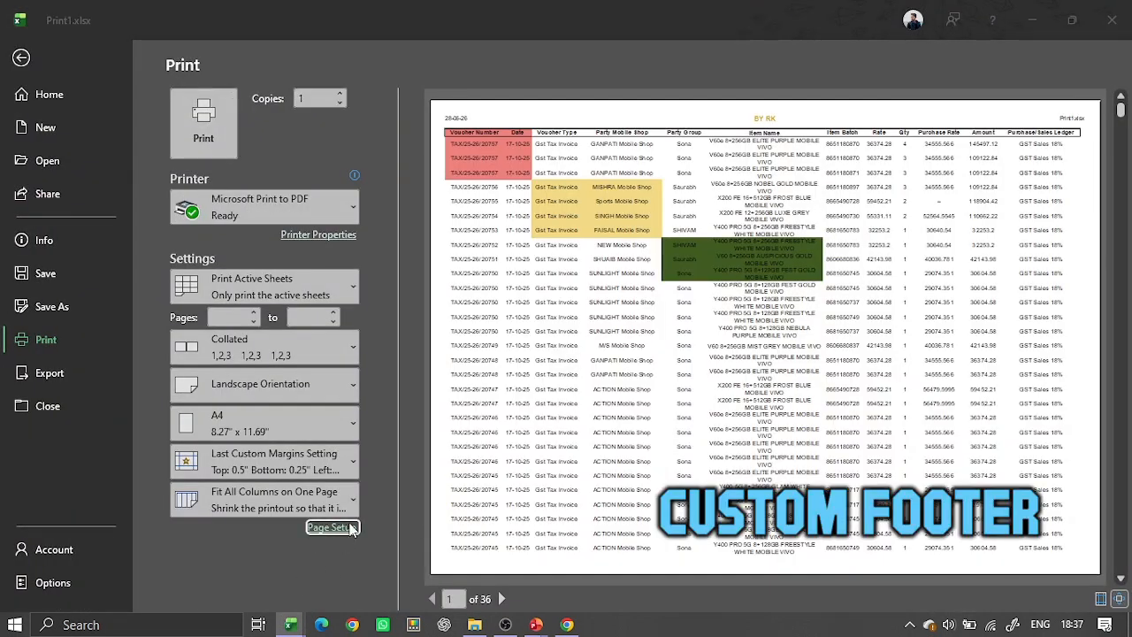
{"action": "left_click", "coordinate": [331, 527]}
{"action": "left_click", "coordinate": [206, 169]}
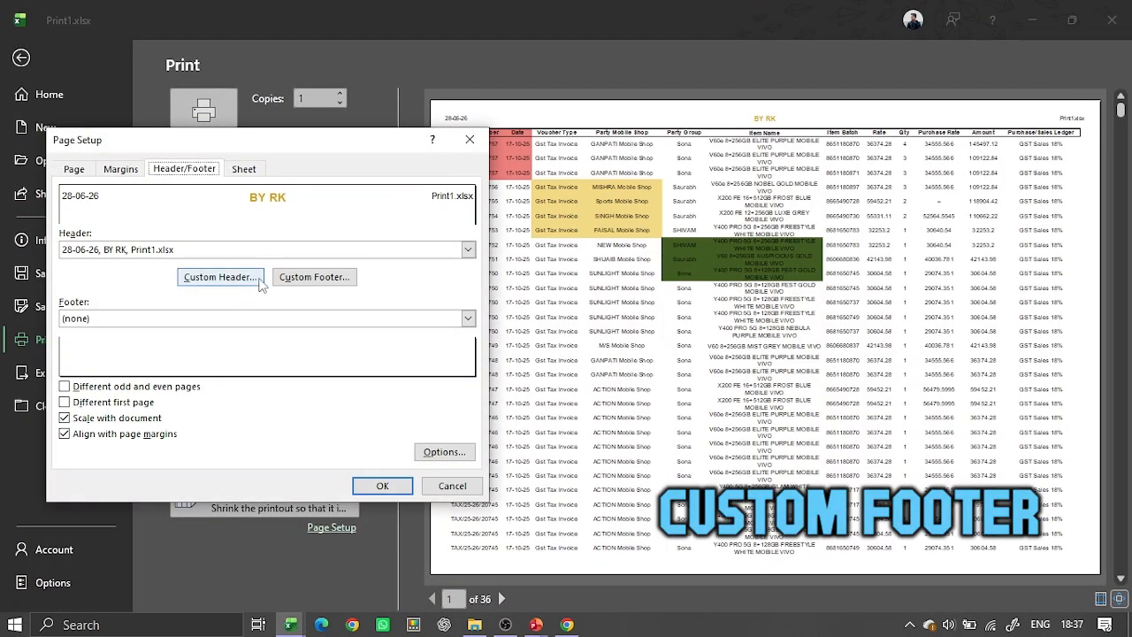
{"action": "left_click", "coordinate": [316, 279]}
{"action": "left_click", "coordinate": [531, 181]}
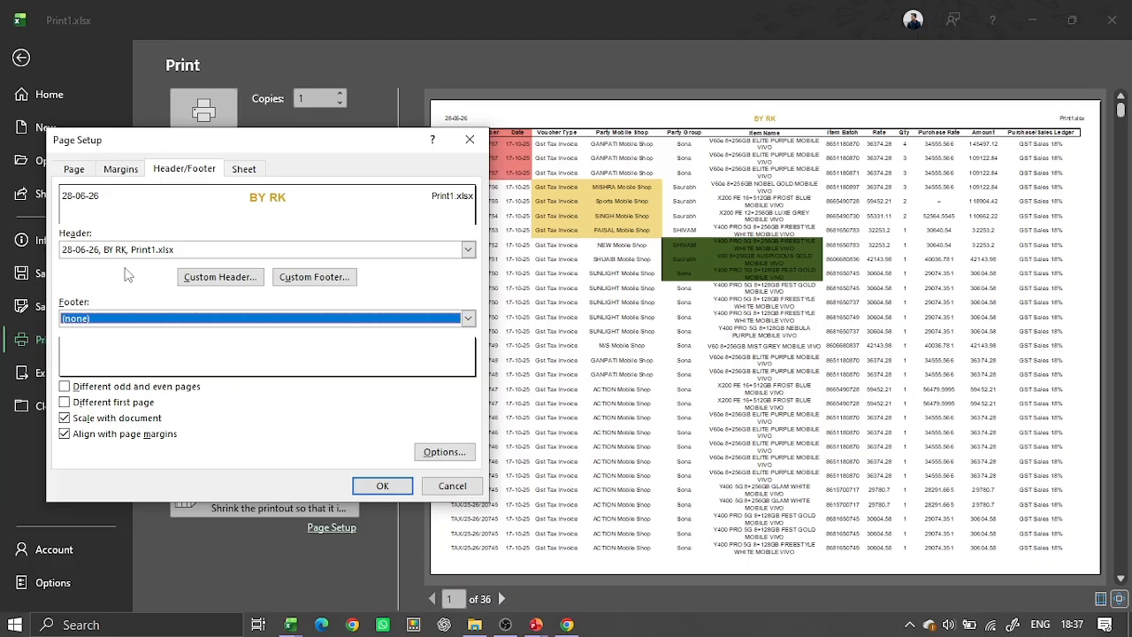
{"action": "left_click", "coordinate": [113, 320]}
{"action": "scroll", "coordinate": [111, 354], "scroll_direction": "down", "scroll_amount": 2}
{"action": "scroll", "coordinate": [104, 377], "scroll_direction": "up", "scroll_amount": 4}
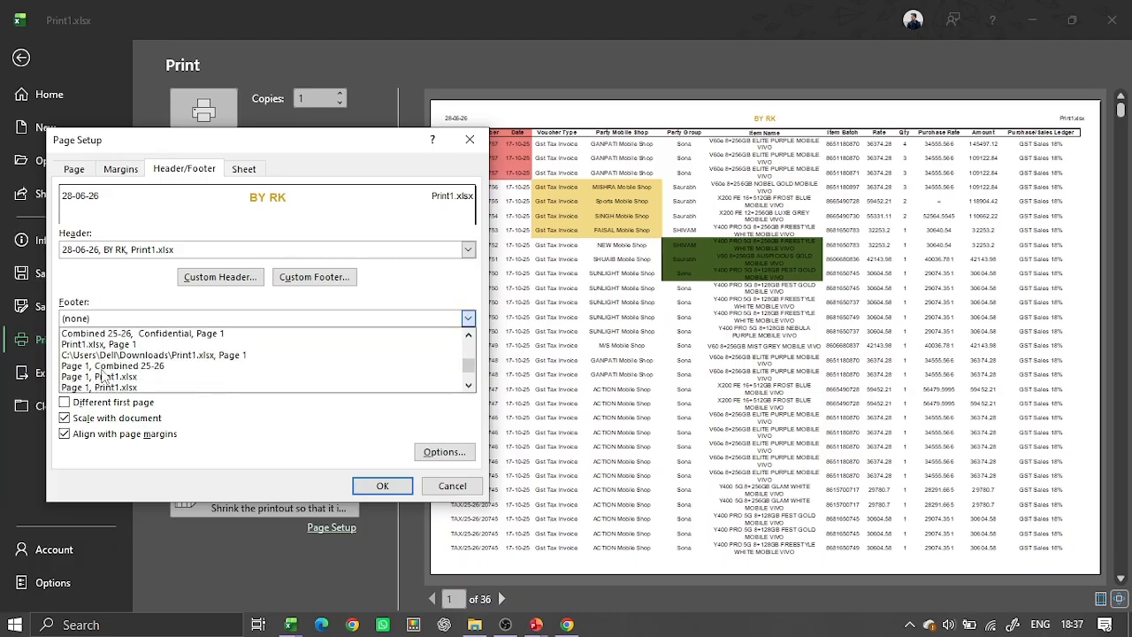
{"action": "left_click", "coordinate": [140, 293]}
- Start a custom footer and enter "Aurthorizes Sign." in its left section
{"action": "left_click", "coordinate": [320, 281]}
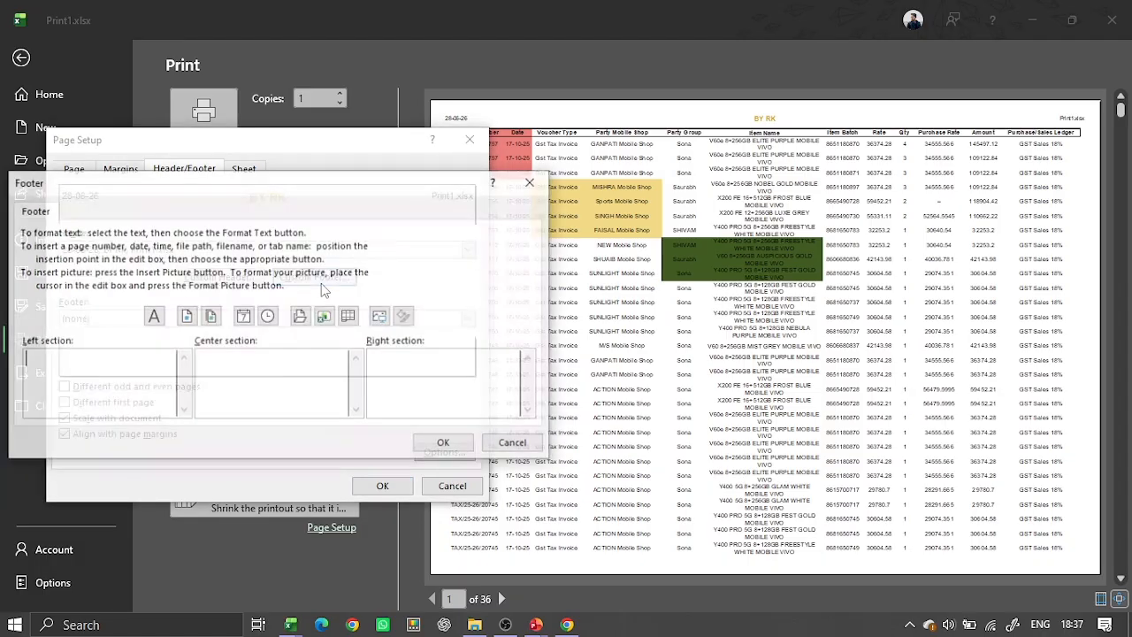
{"action": "left_click_drag", "start_coordinate": [246, 191], "coordinate": [626, 122]}
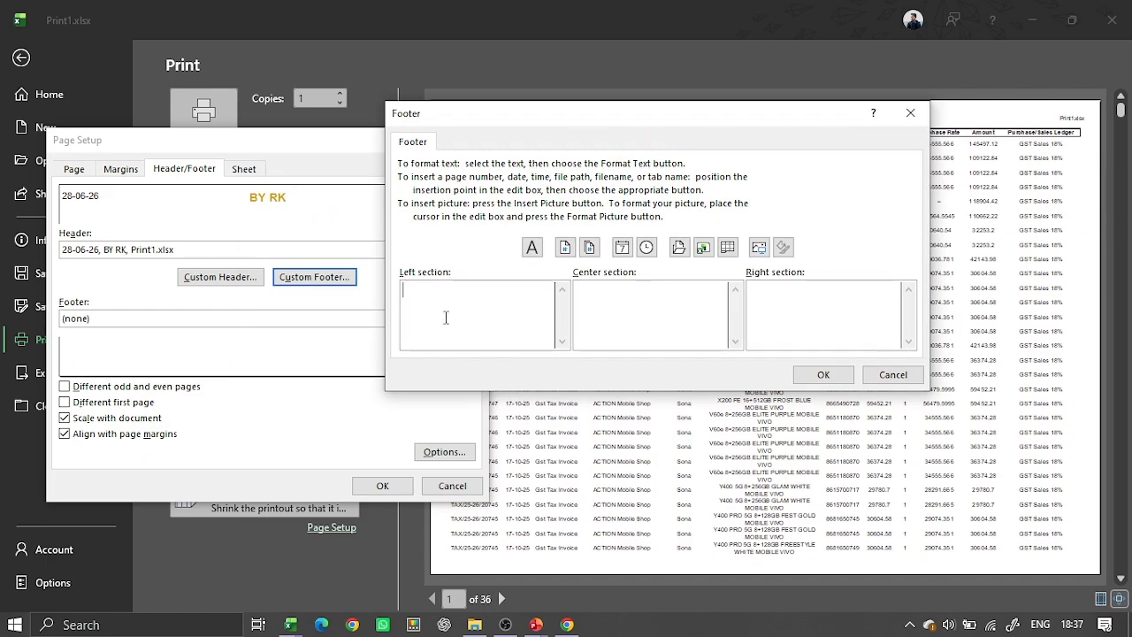
{"action": "key", "text": "Escape"}
{"action": "left_click", "coordinate": [310, 278]}
{"action": "type", "text": "Aurthorizes Sign."}
- Enter "Sales Manager Sign." in the custom footer's center section
{"action": "left_click", "coordinate": [609, 291]}
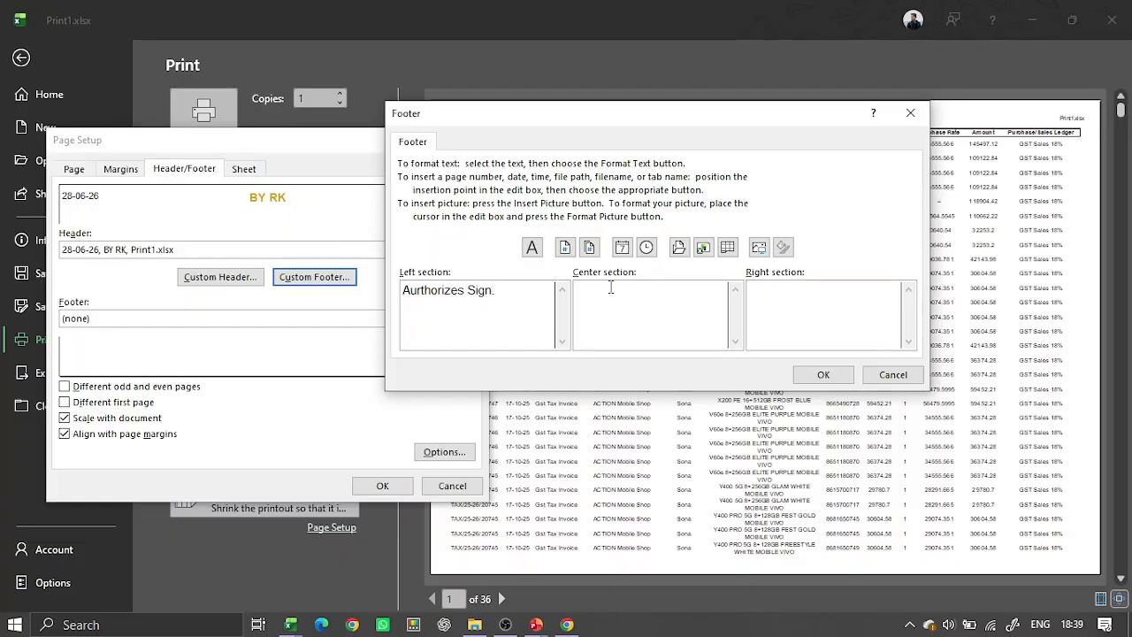
{"action": "type", "text": "SALe"}
{"action": "key", "text": "BackSpace"}
{"action": "key", "text": "BackSpace"}
{"action": "type", "text": "a"}
{"action": "key", "text": "BackSpace"}
{"action": "key", "text": "BackSpace"}
{"action": "type", "text": "ales Manager Sign."}
- Enter "CEO Approval Sign." in the custom footer's right section and apply the footer to the sheet
{"action": "left_click", "coordinate": [861, 334]}
{"action": "type", "text": "CEO A"}
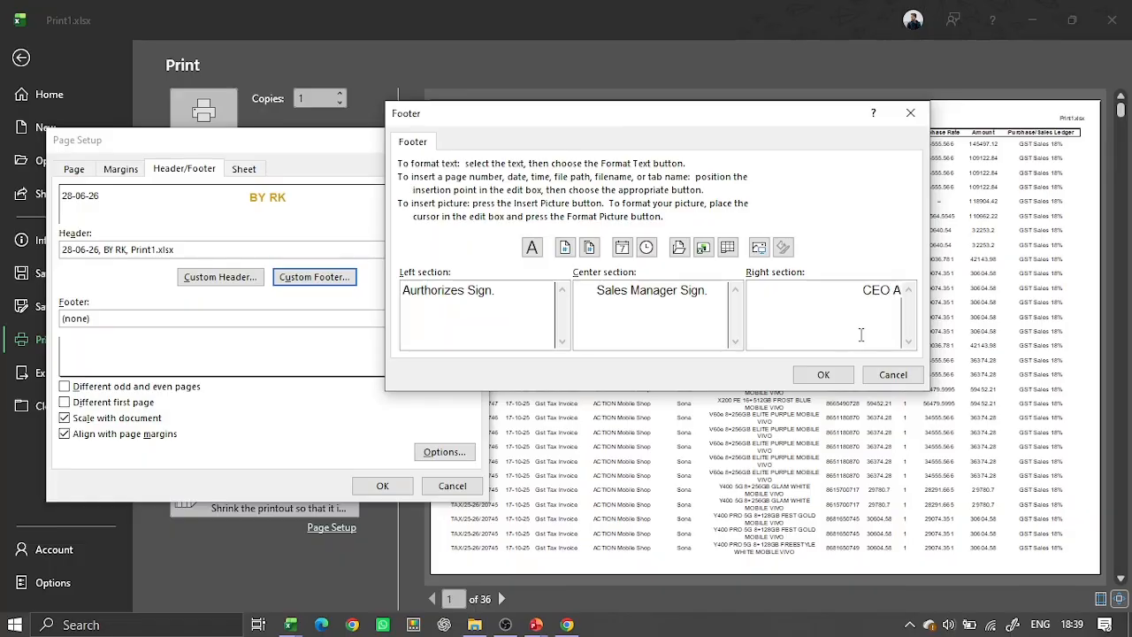
{"action": "type", "text": "pproval Sign."}
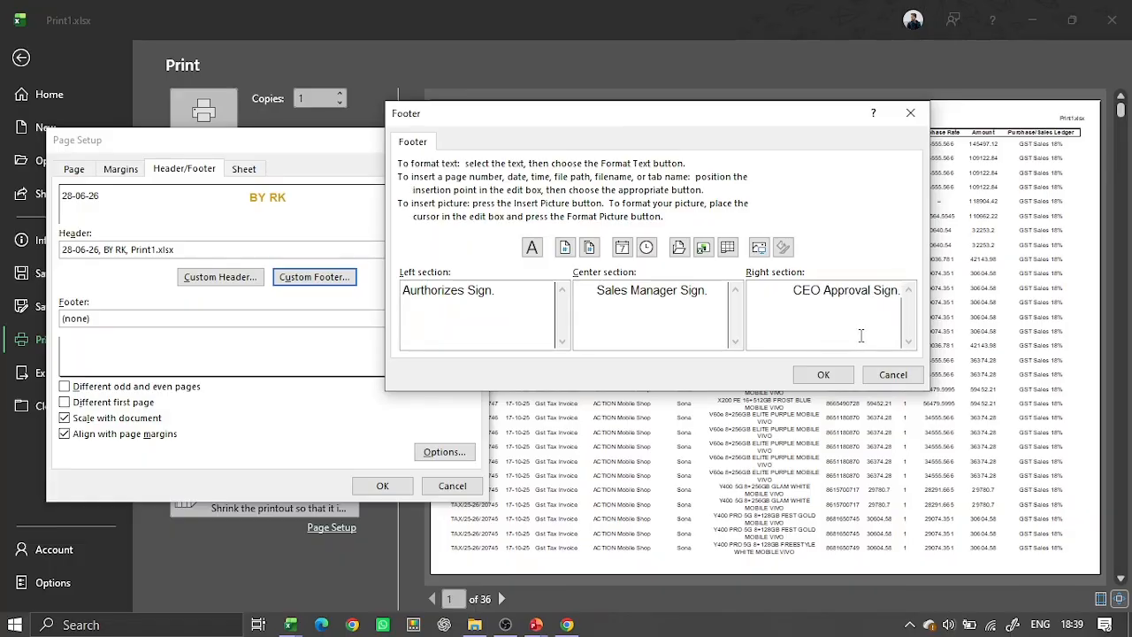
{"action": "left_click", "coordinate": [823, 374]}
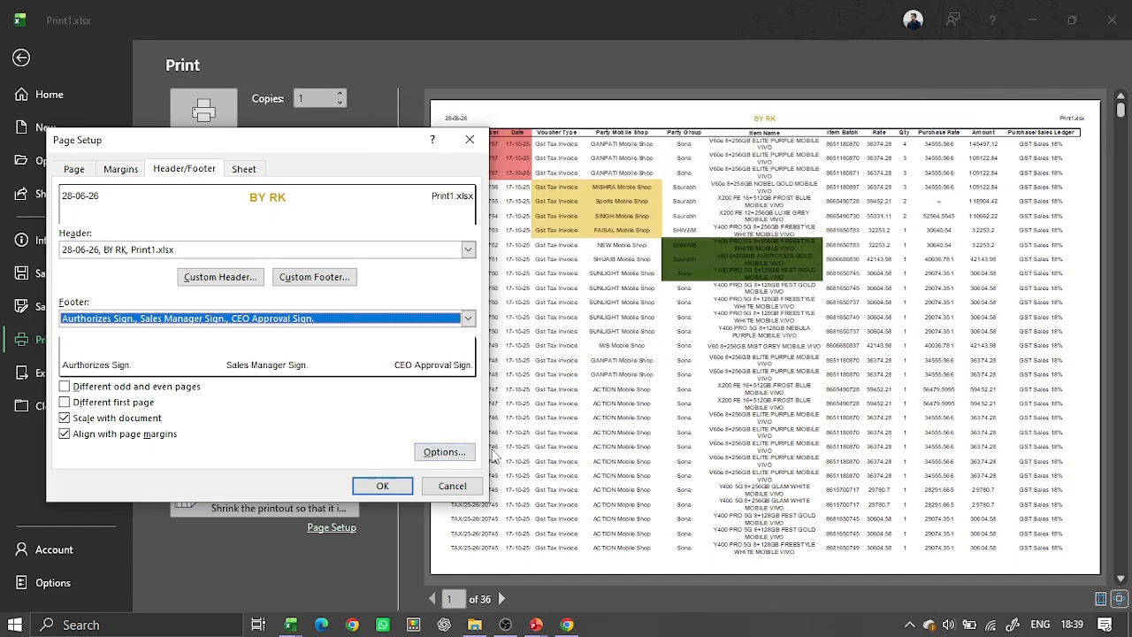
{"action": "left_click", "coordinate": [382, 485]}
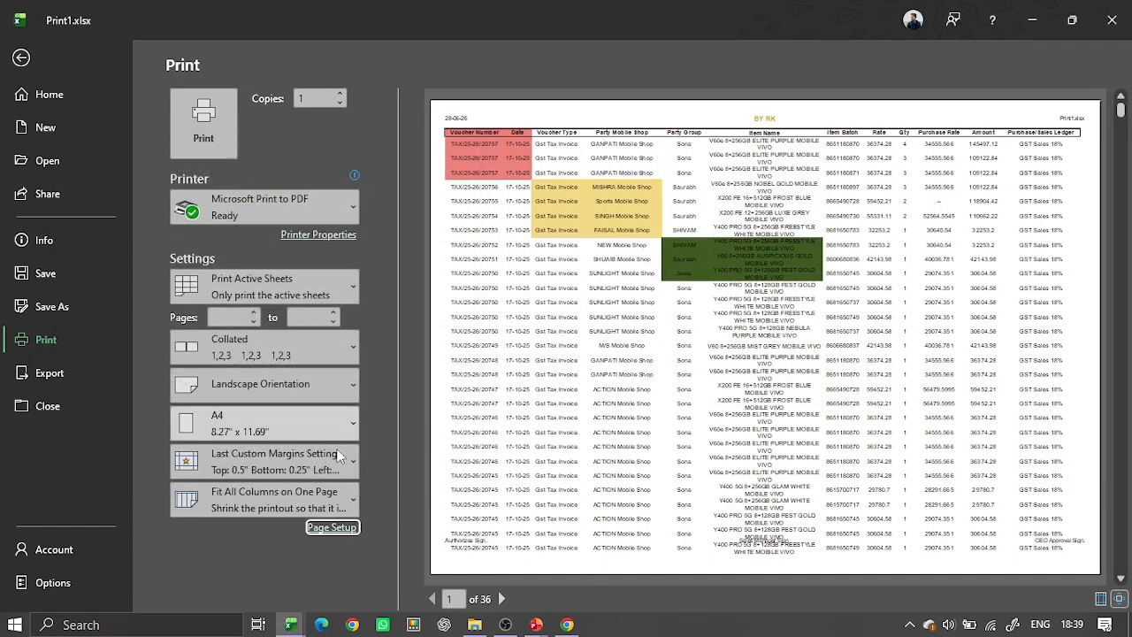
- Set the bottom page margin to 0.5 inches and shift the footer closer to the page edge, clear of the data rows
{"action": "left_click", "coordinate": [332, 527]}
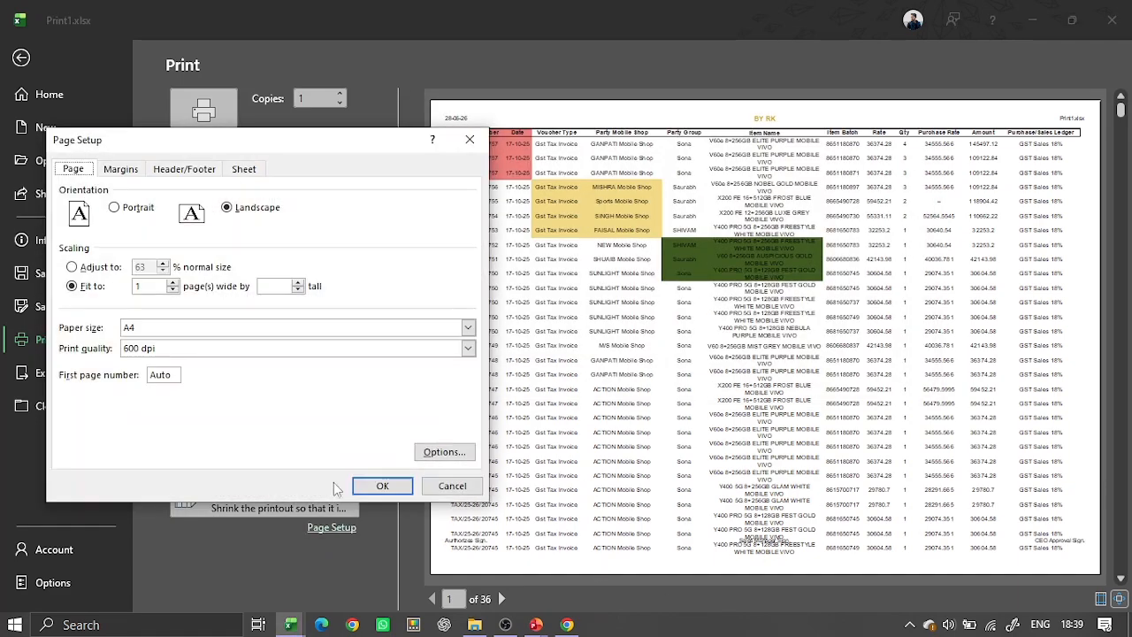
{"action": "left_click", "coordinate": [374, 485]}
{"action": "left_click", "coordinate": [327, 459]}
{"action": "left_click", "coordinate": [328, 436]}
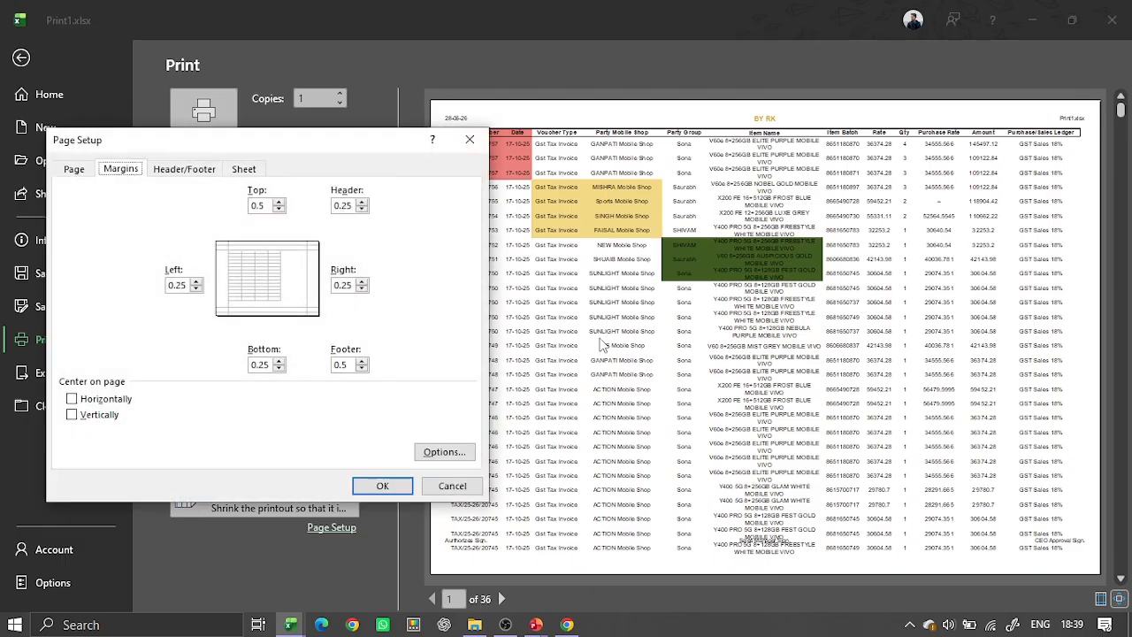
{"action": "left_click", "coordinate": [361, 361]}
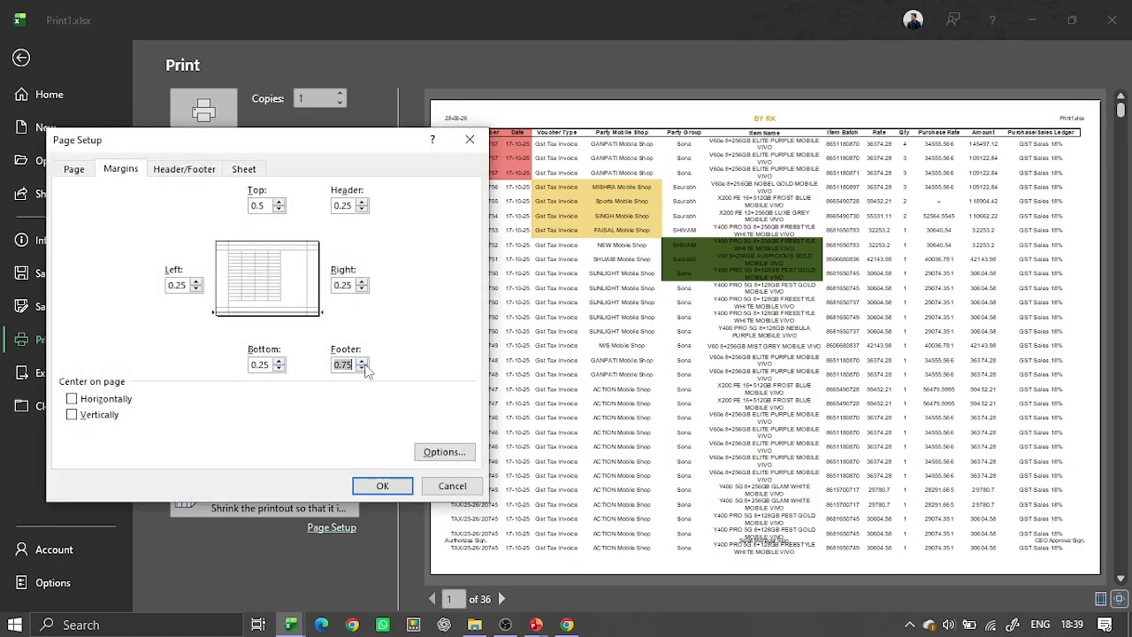
{"action": "left_click", "coordinate": [278, 368]}
{"action": "left_click", "coordinate": [279, 363]}
{"action": "left_click", "coordinate": [370, 482]}
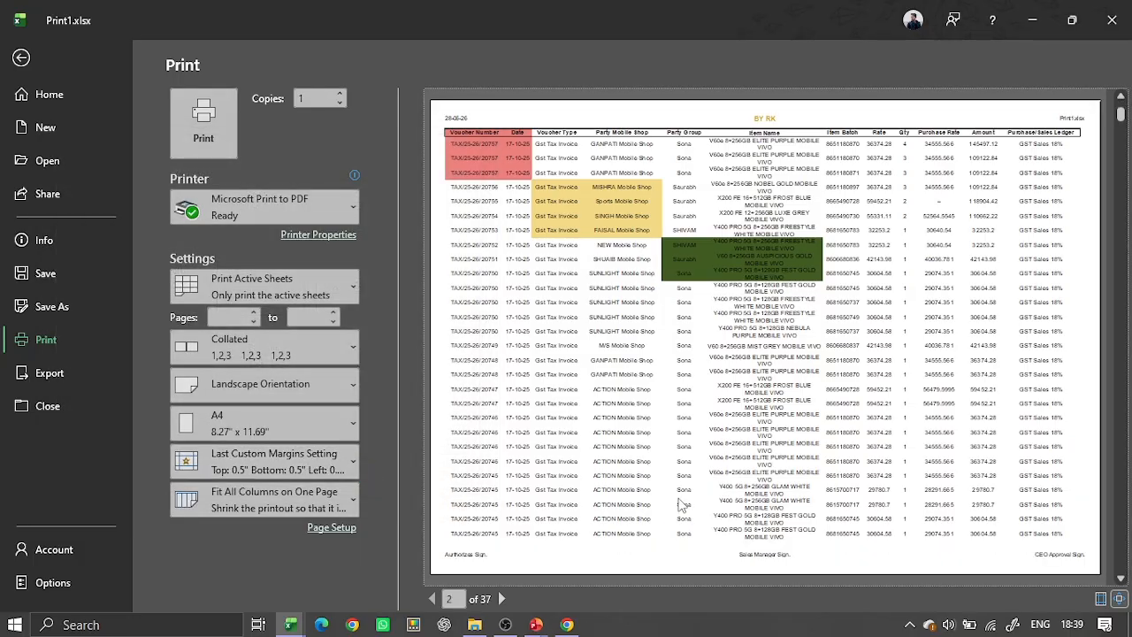
- Leave the print preview and publish the sheet as a PDF named Print12.pdf in Downloads
{"action": "scroll", "coordinate": [680, 500], "scroll_direction": "up", "scroll_amount": 1}
{"action": "key", "text": "Escape"}
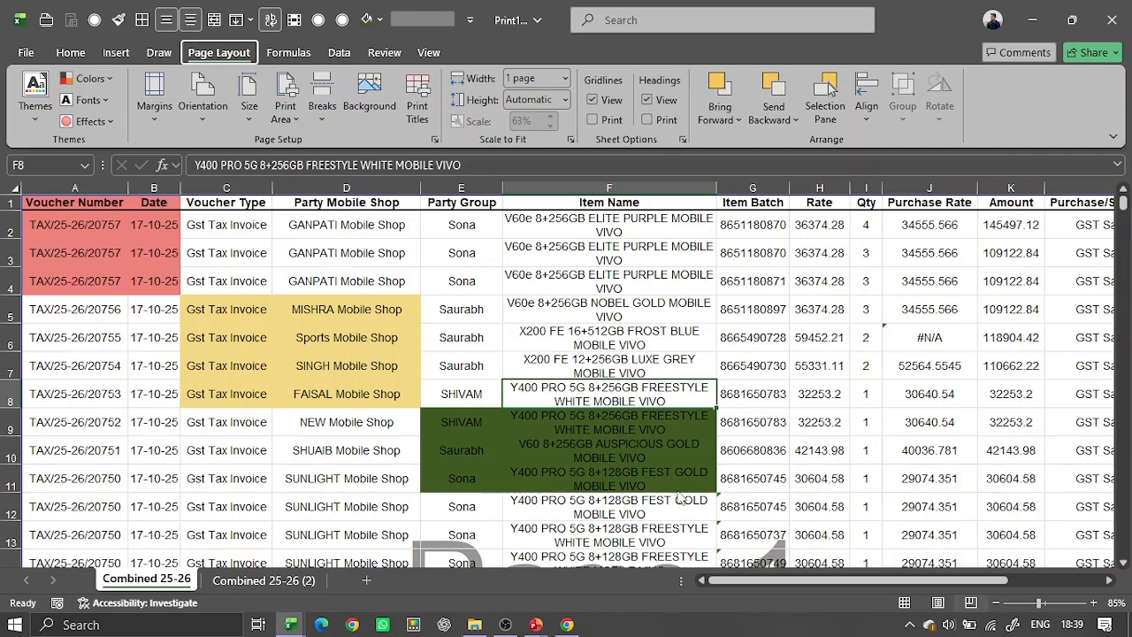
{"action": "key", "text": "alt+2"}
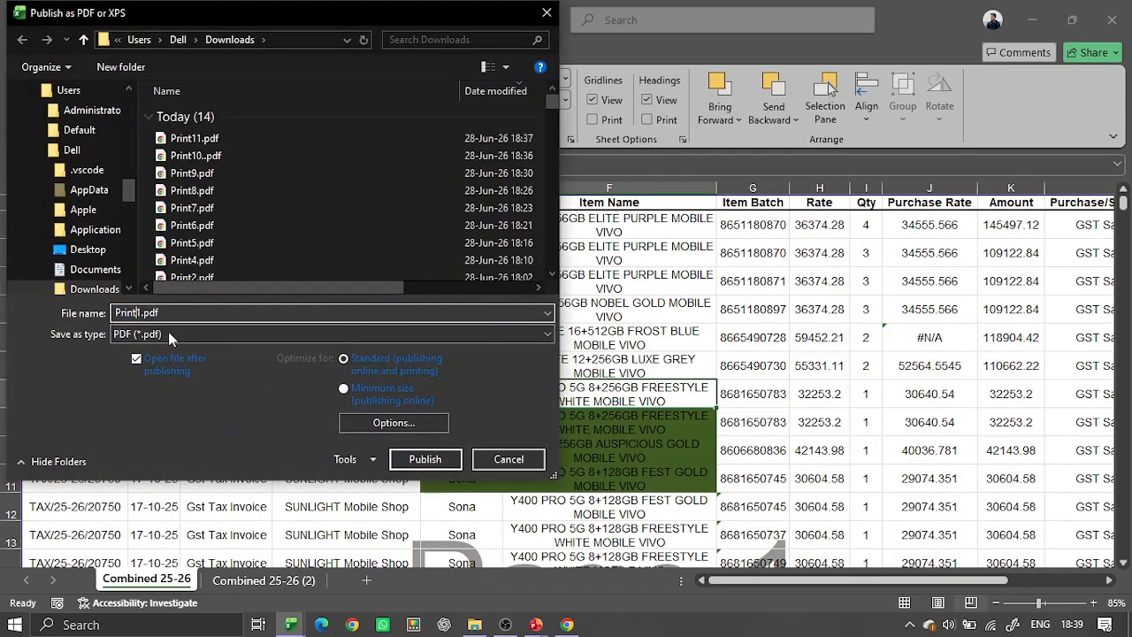
{"action": "type", "text": "2"}
{"action": "key", "text": "Return"}
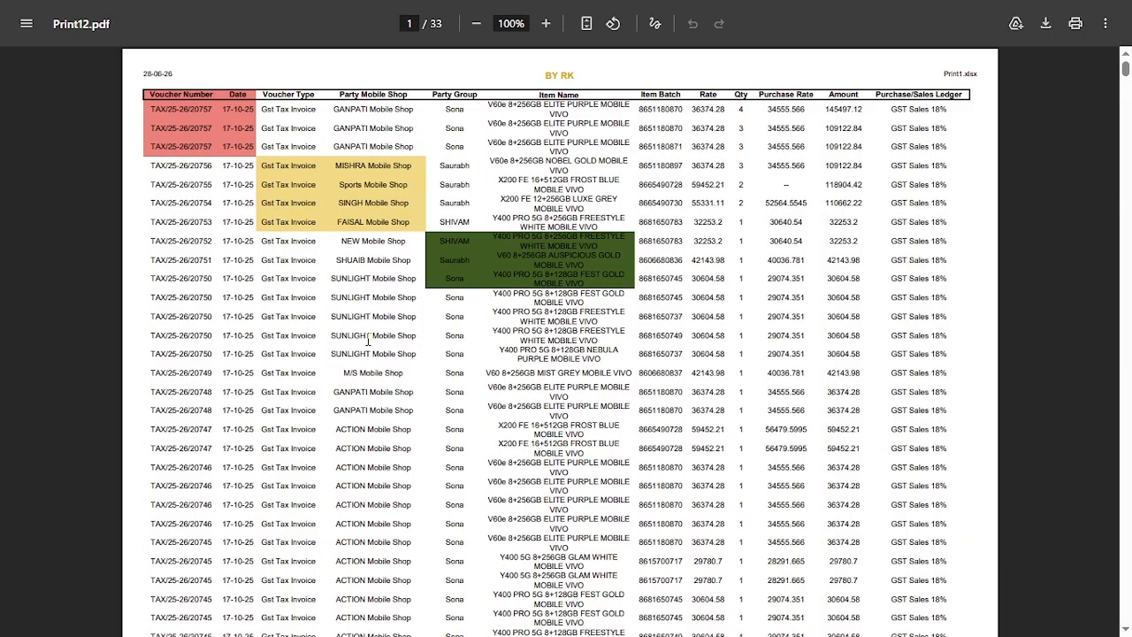
- Examine the three signature texts in the footers across the published PDF's pages, then return to Excel
{"action": "scroll", "coordinate": [138, 286], "scroll_direction": "down", "scroll_amount": 6}
{"action": "scroll", "coordinate": [139, 298], "scroll_direction": "up", "scroll_amount": 2}
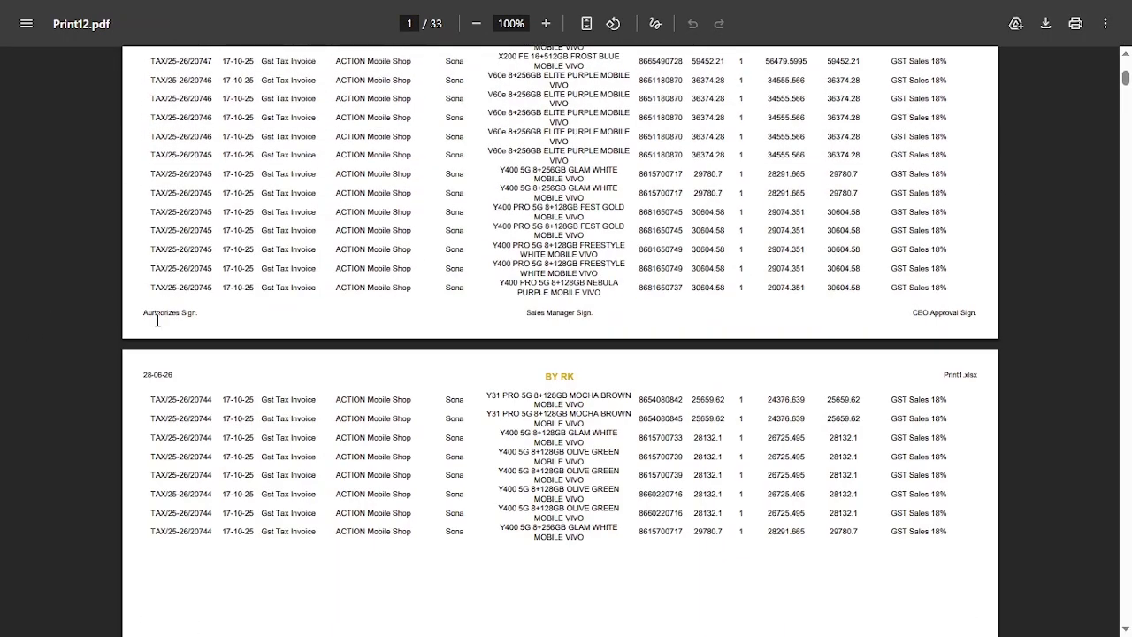
{"action": "scroll", "coordinate": [157, 321], "scroll_direction": "up", "scroll_amount": 2, "text": "ctrl"}
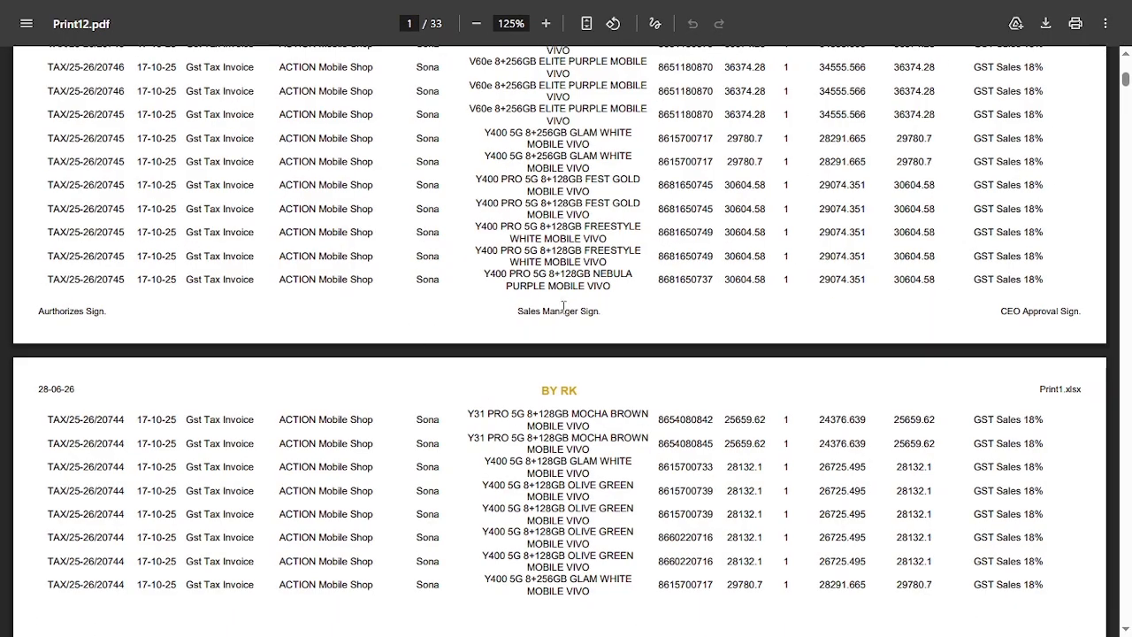
{"action": "scroll", "coordinate": [538, 374], "scroll_direction": "down", "scroll_amount": 15}
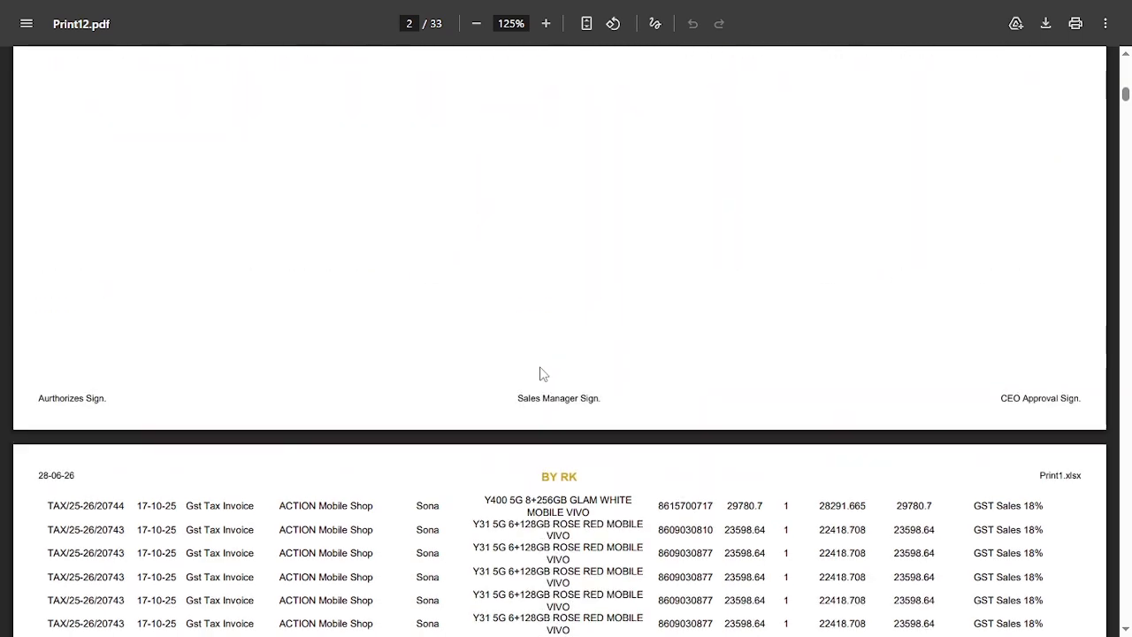
{"action": "scroll", "coordinate": [541, 374], "scroll_direction": "down", "scroll_amount": 2}
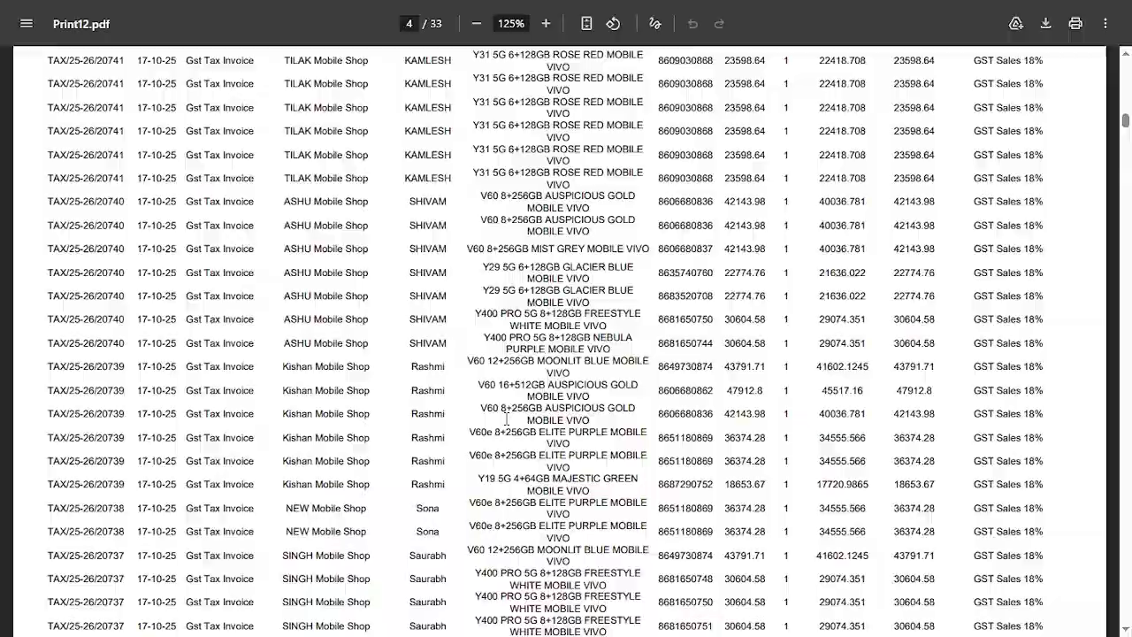
{"action": "scroll", "coordinate": [529, 416], "scroll_direction": "down", "scroll_amount": 5}
{"action": "scroll", "coordinate": [526, 421], "scroll_direction": "up", "scroll_amount": 2}
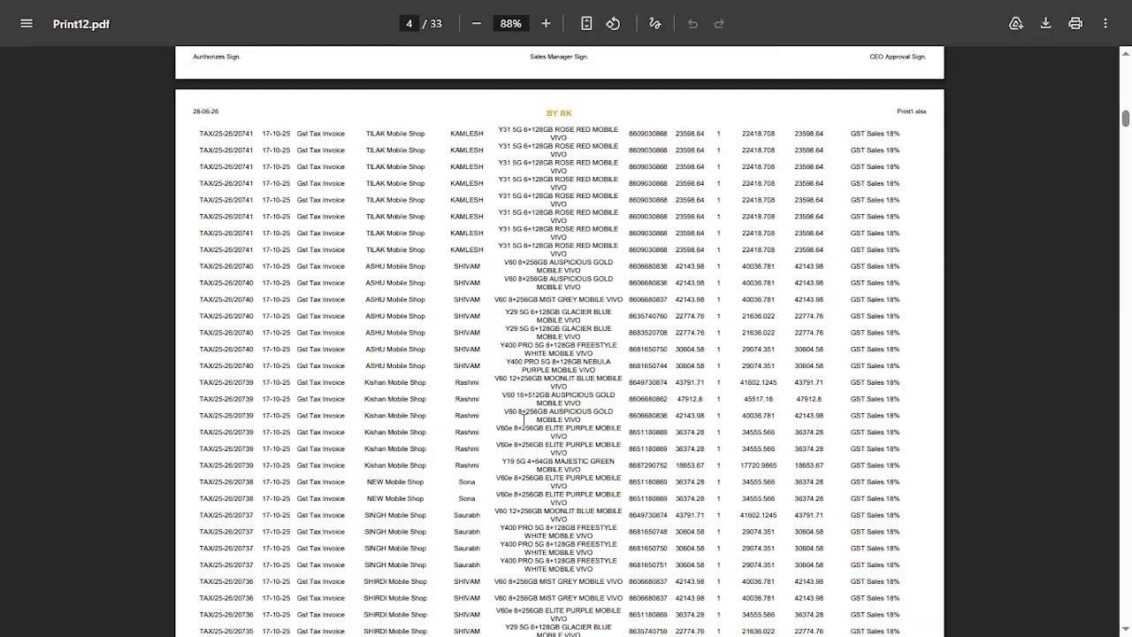
{"action": "scroll", "coordinate": [524, 425], "scroll_direction": "up", "scroll_amount": 1}
{"action": "scroll", "coordinate": [524, 426], "scroll_direction": "up", "scroll_amount": 12}
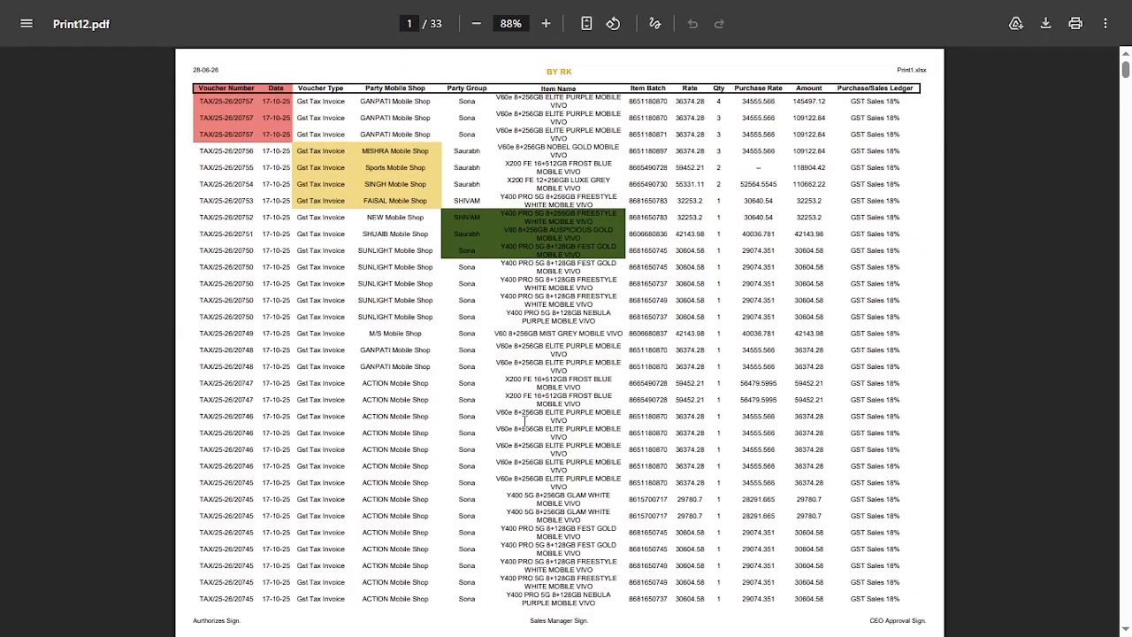
{"action": "scroll", "coordinate": [521, 399], "scroll_direction": "down", "scroll_amount": 2}
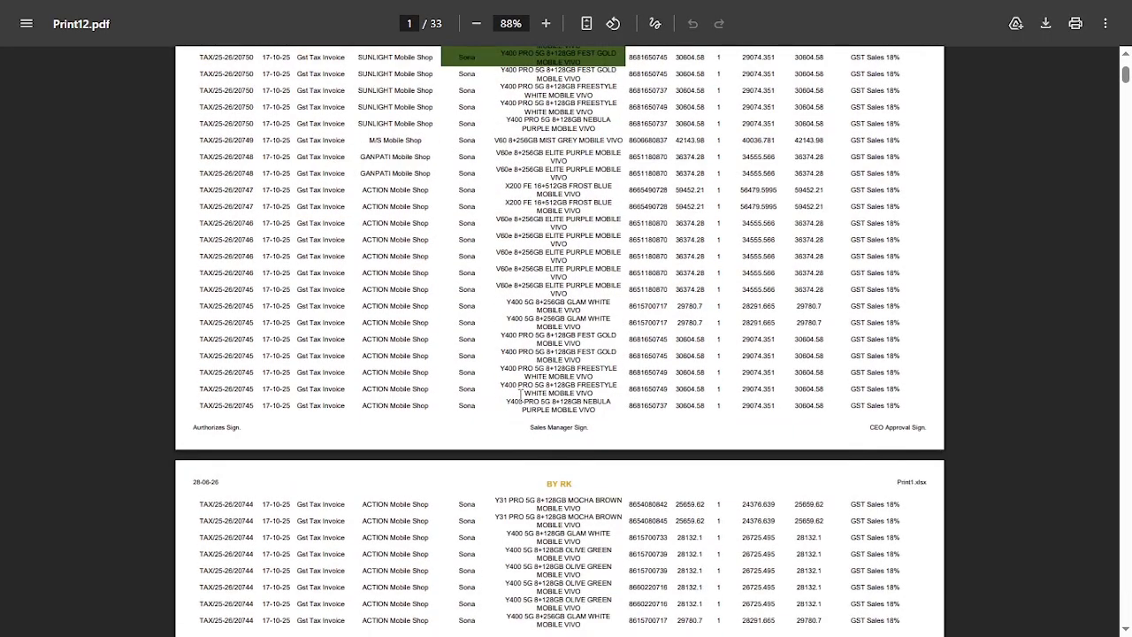
{"action": "scroll", "coordinate": [521, 389], "scroll_direction": "up", "scroll_amount": 2}
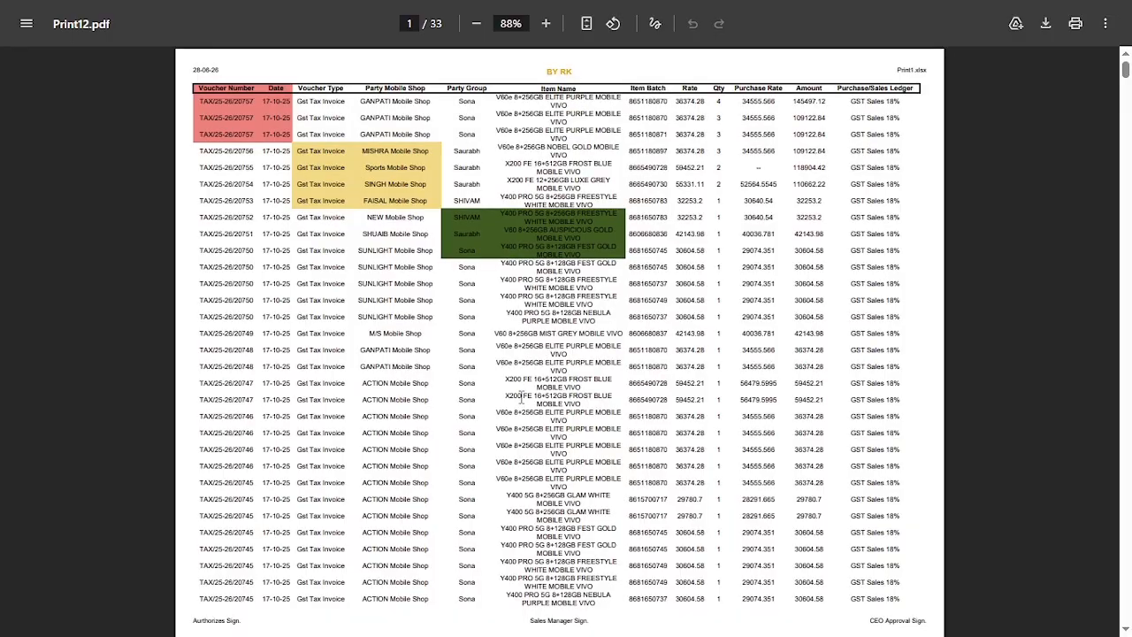
{"action": "scroll", "coordinate": [521, 388], "scroll_direction": "down", "scroll_amount": 7}
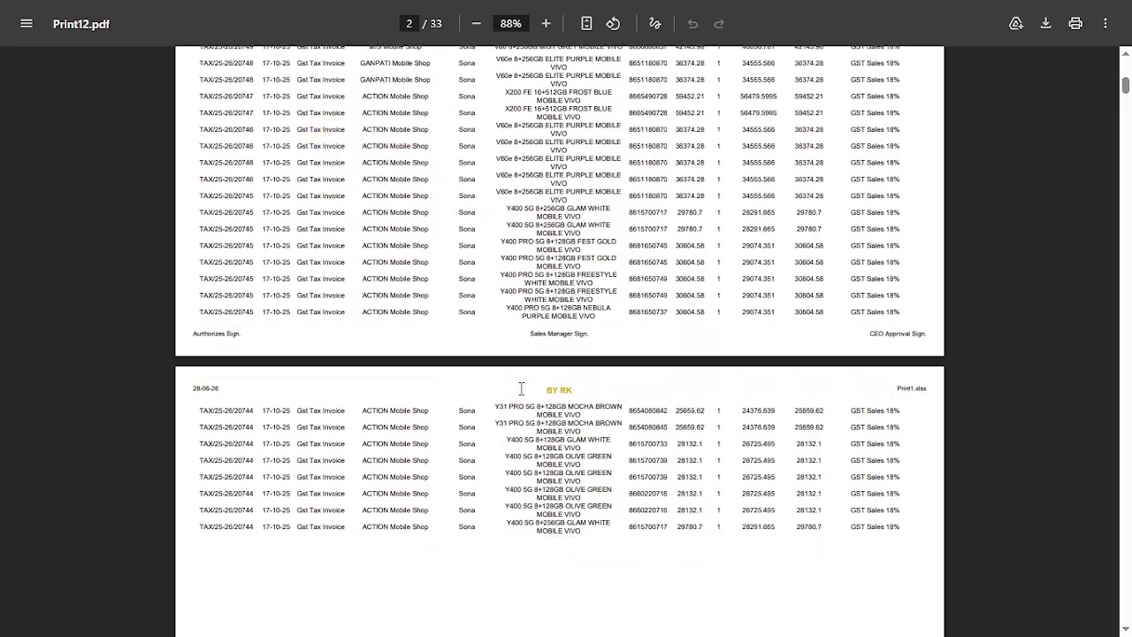
{"action": "scroll", "coordinate": [521, 388], "scroll_direction": "up", "scroll_amount": 8}
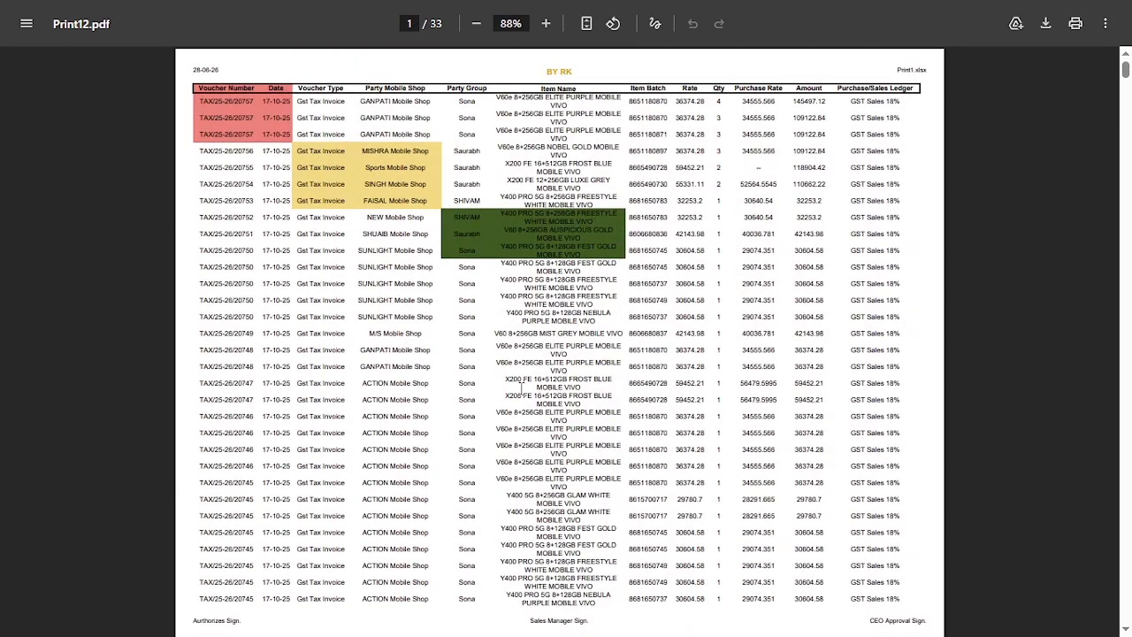
{"action": "key", "text": "alt+Tab"}
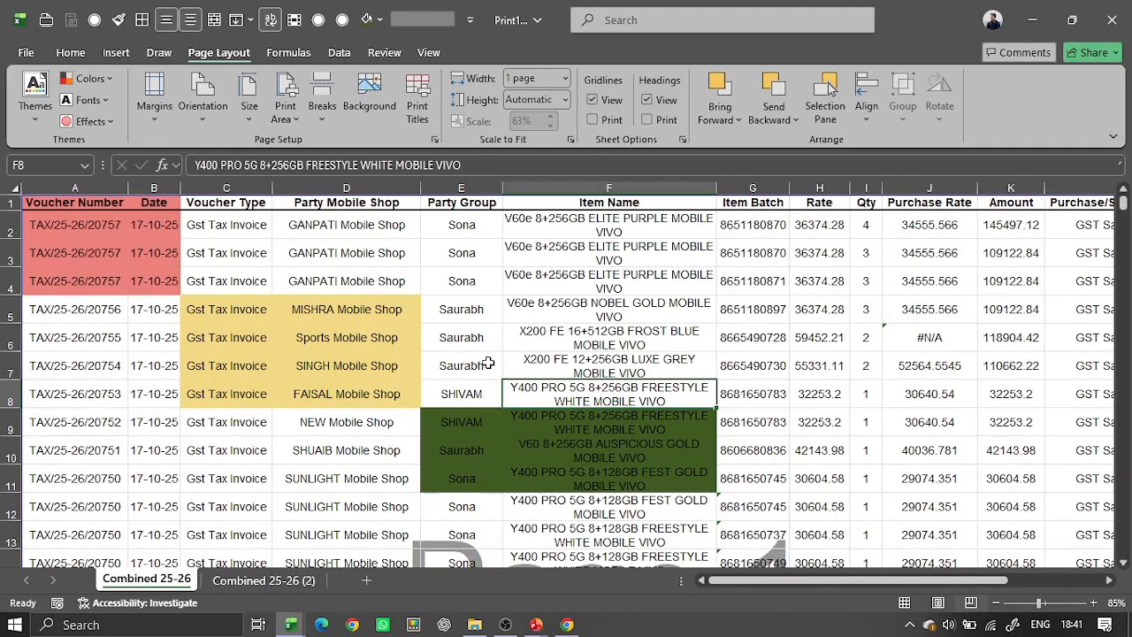
{"action": "left_click", "coordinate": [488, 363]}
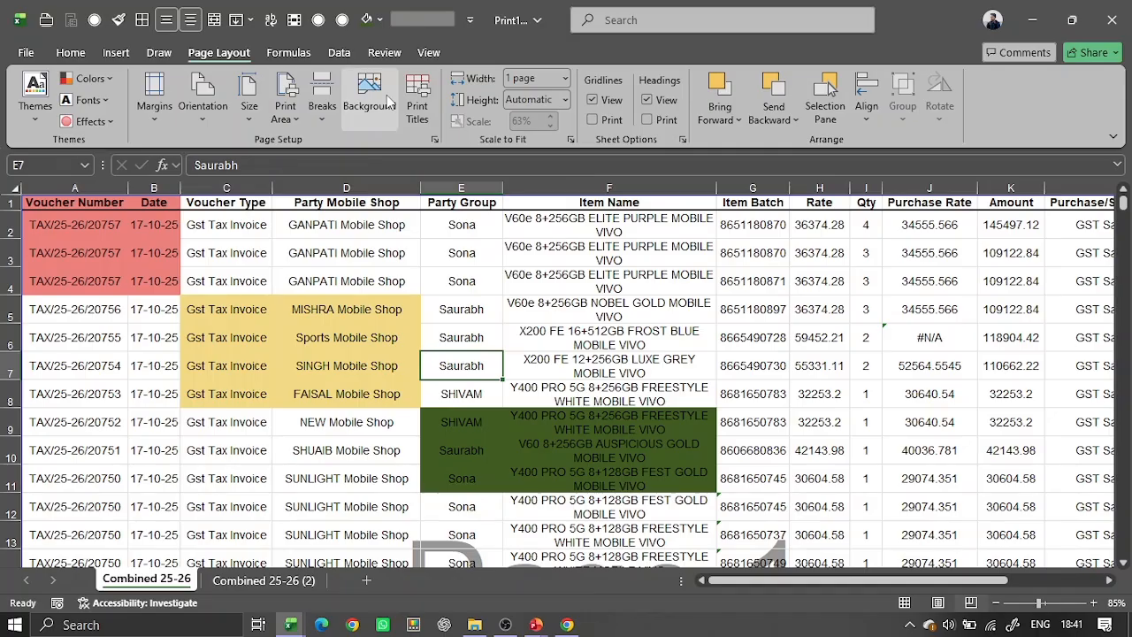
{"action": "left_click", "coordinate": [389, 104]}
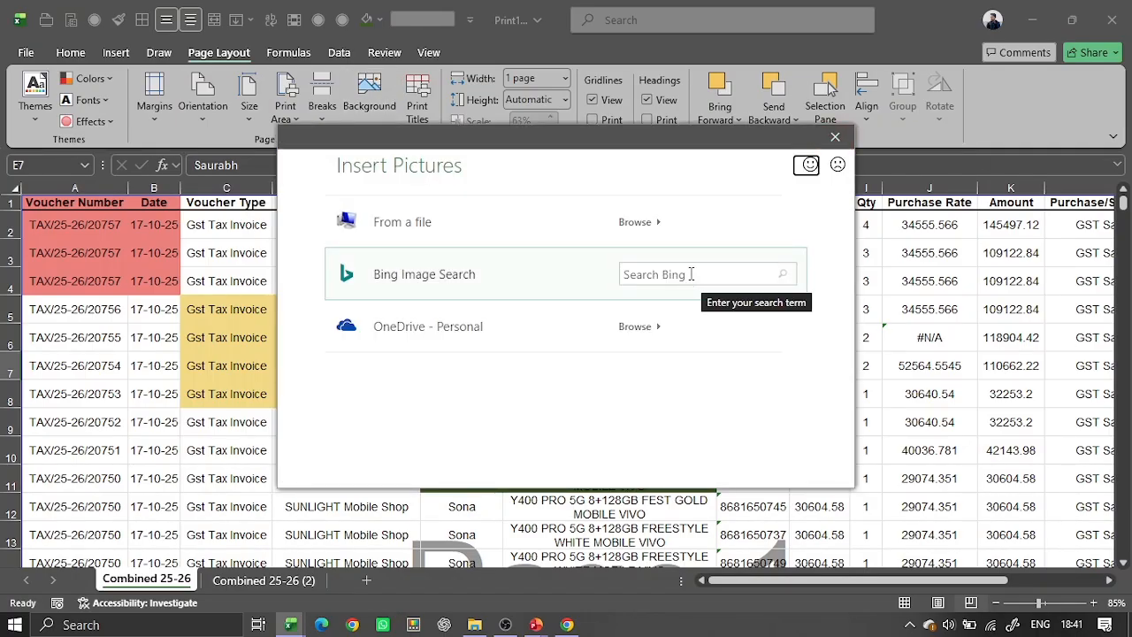
{"action": "left_click", "coordinate": [691, 274]}
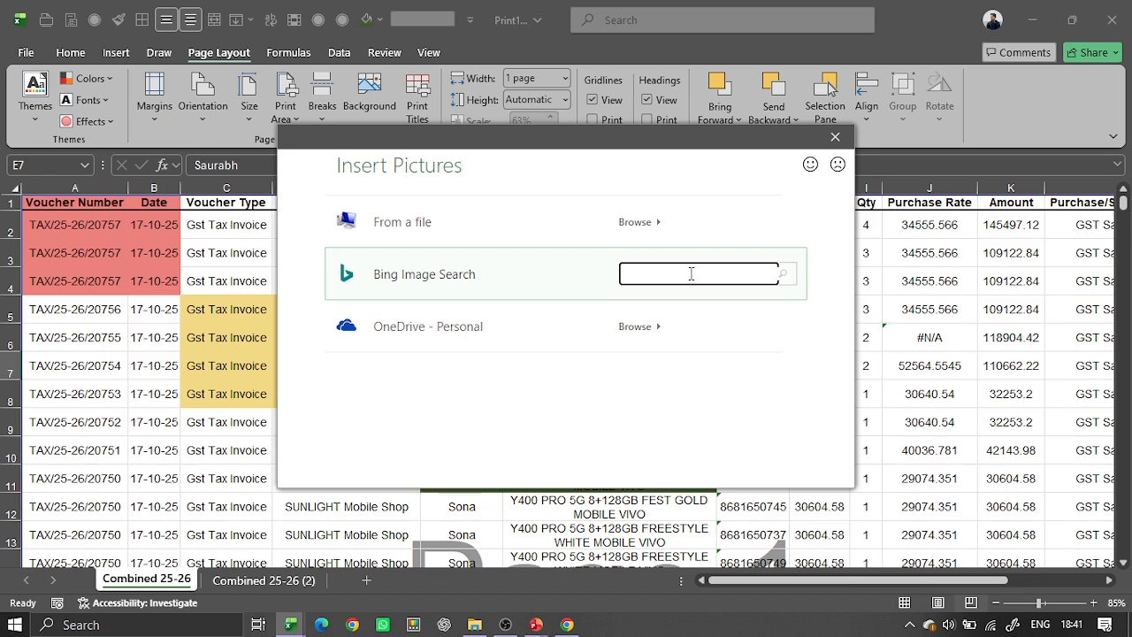
{"action": "left_click", "coordinate": [835, 138]}
{"action": "left_click", "coordinate": [138, 55]}
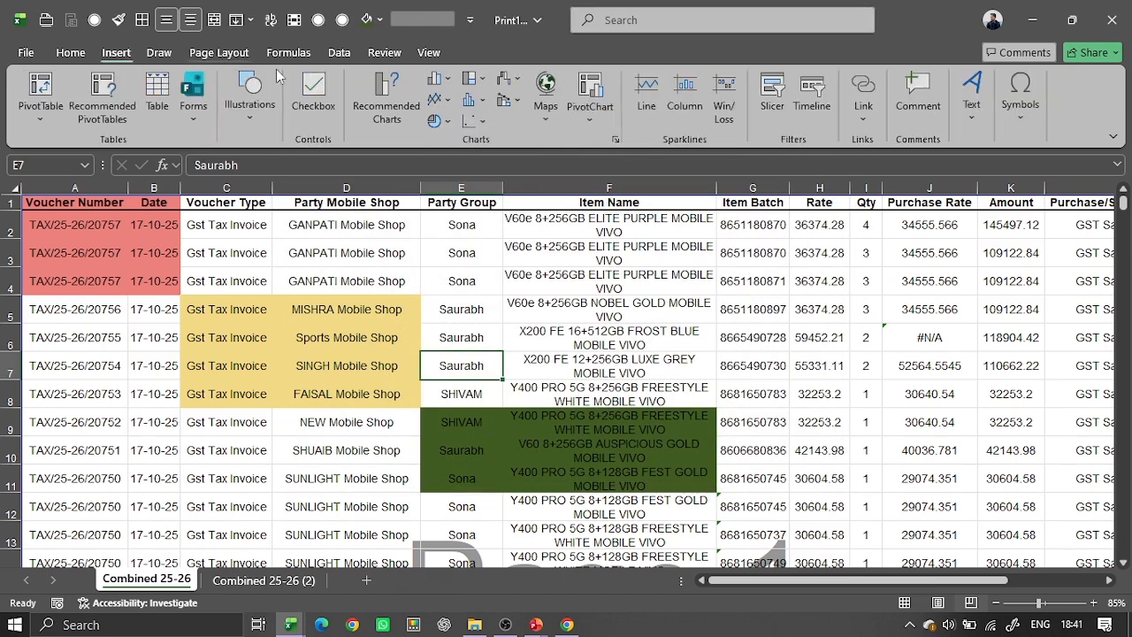
{"action": "left_click", "coordinate": [250, 99]}
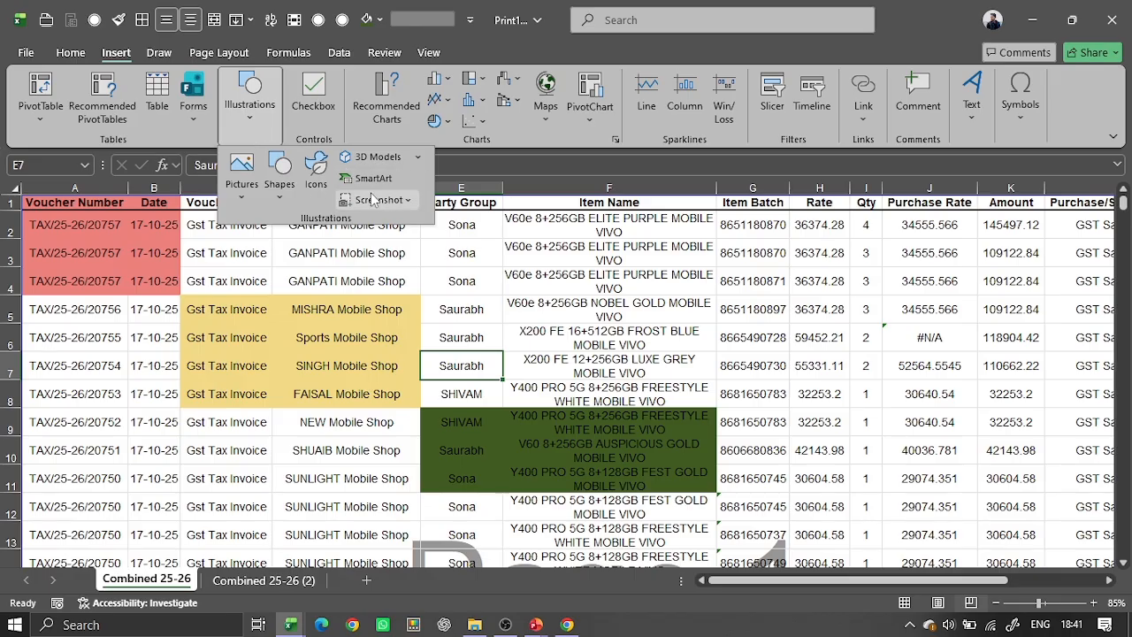
{"action": "left_click", "coordinate": [443, 311]}
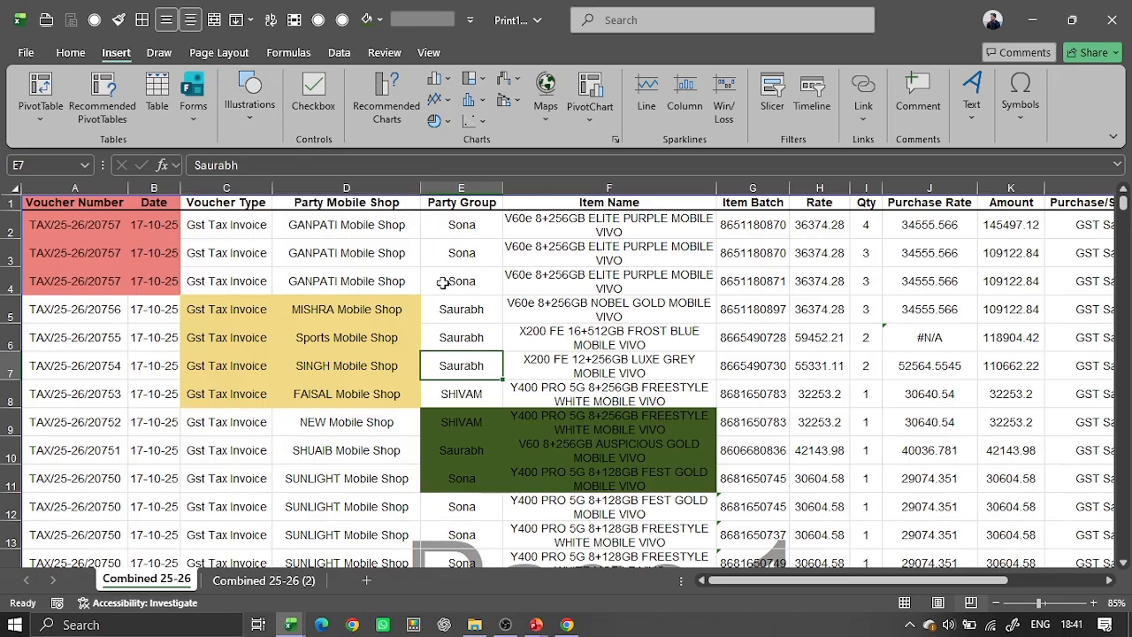
- Replace the date in the custom header's left section with the first mountain picture from a Bing search for "nature" and apply the header
{"action": "key", "text": "ctrl+p"}
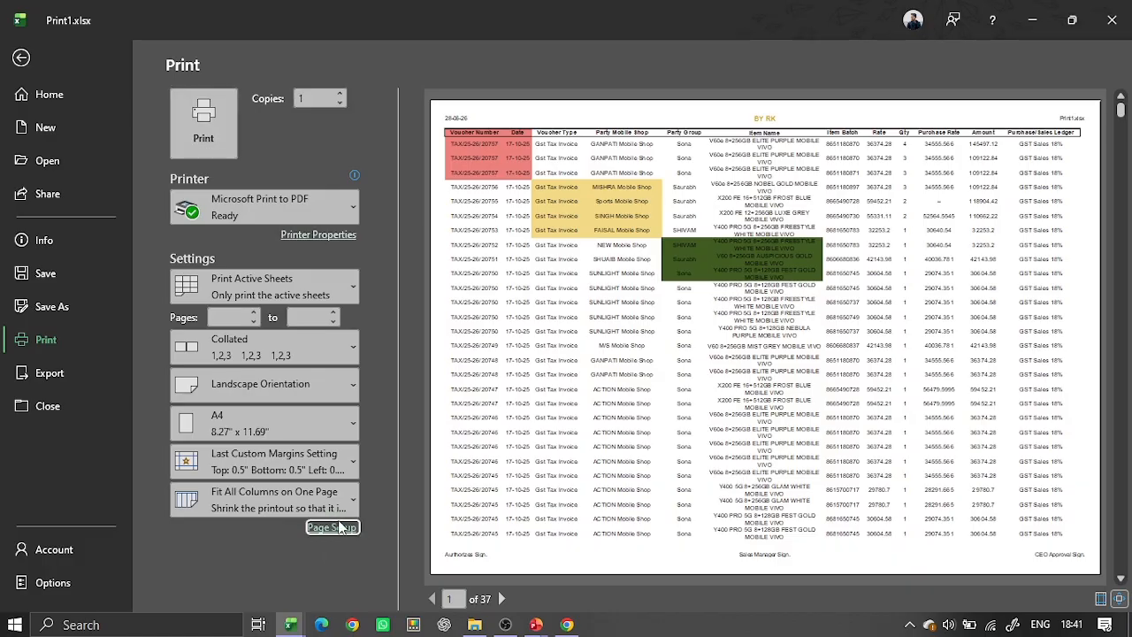
{"action": "left_click", "coordinate": [336, 527]}
{"action": "left_click", "coordinate": [183, 168]}
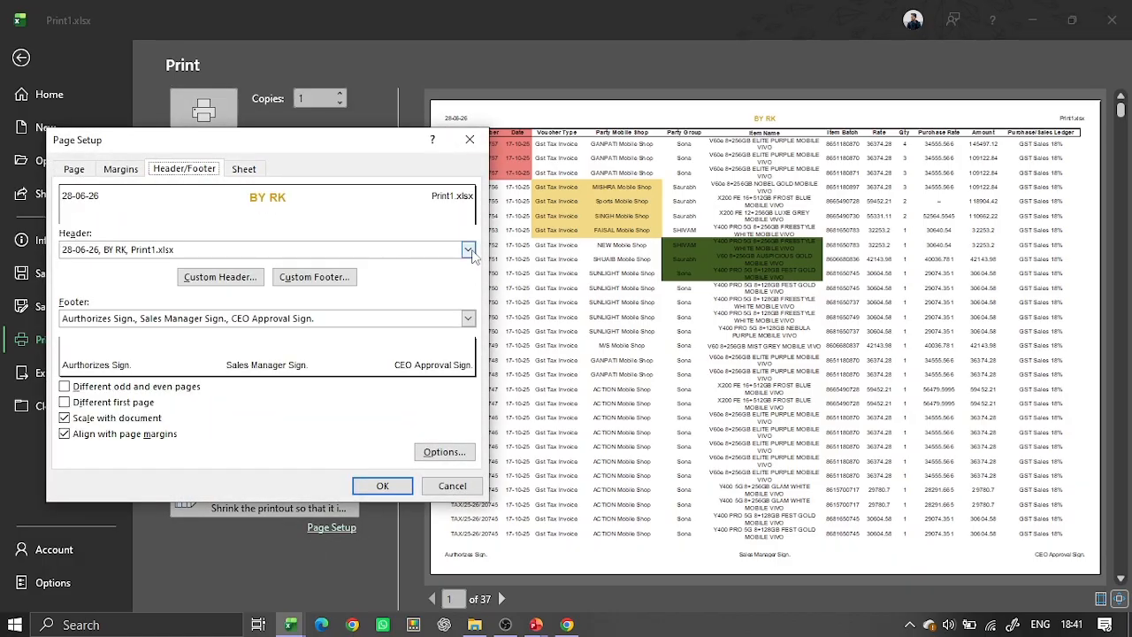
{"action": "left_click", "coordinate": [222, 276]}
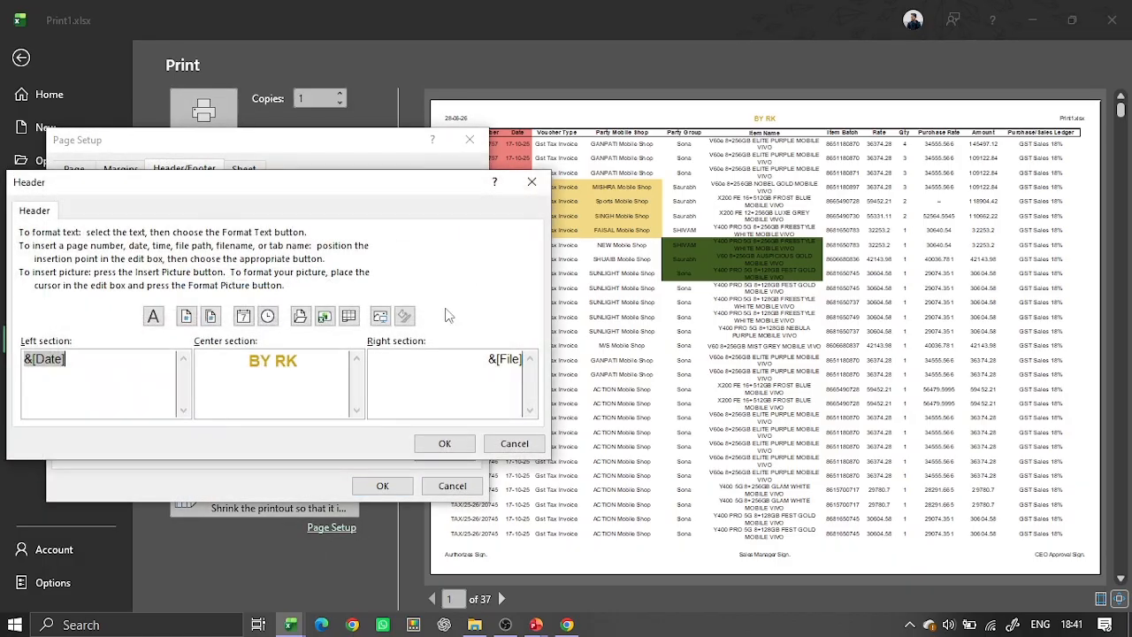
{"action": "left_click", "coordinate": [379, 316]}
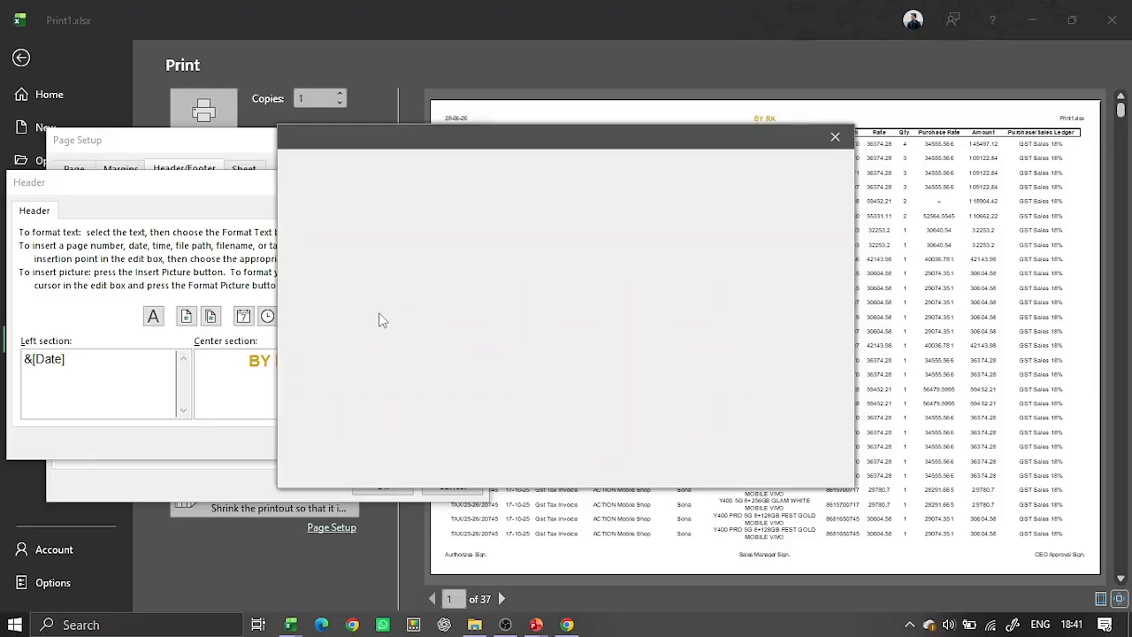
{"action": "left_click", "coordinate": [692, 279]}
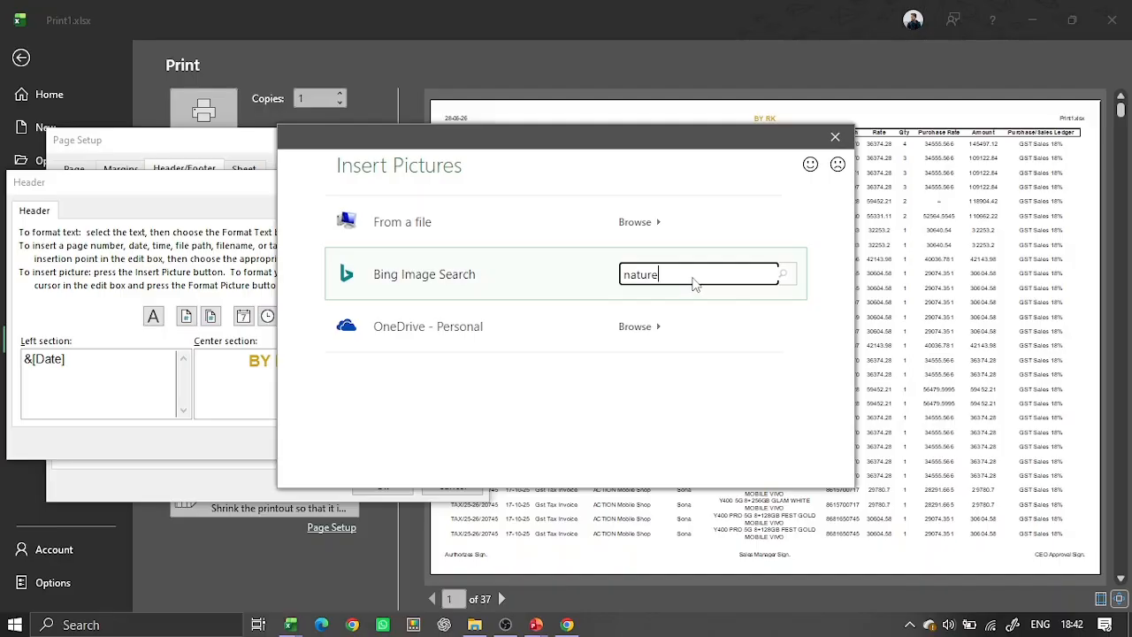
{"action": "key", "text": "Return"}
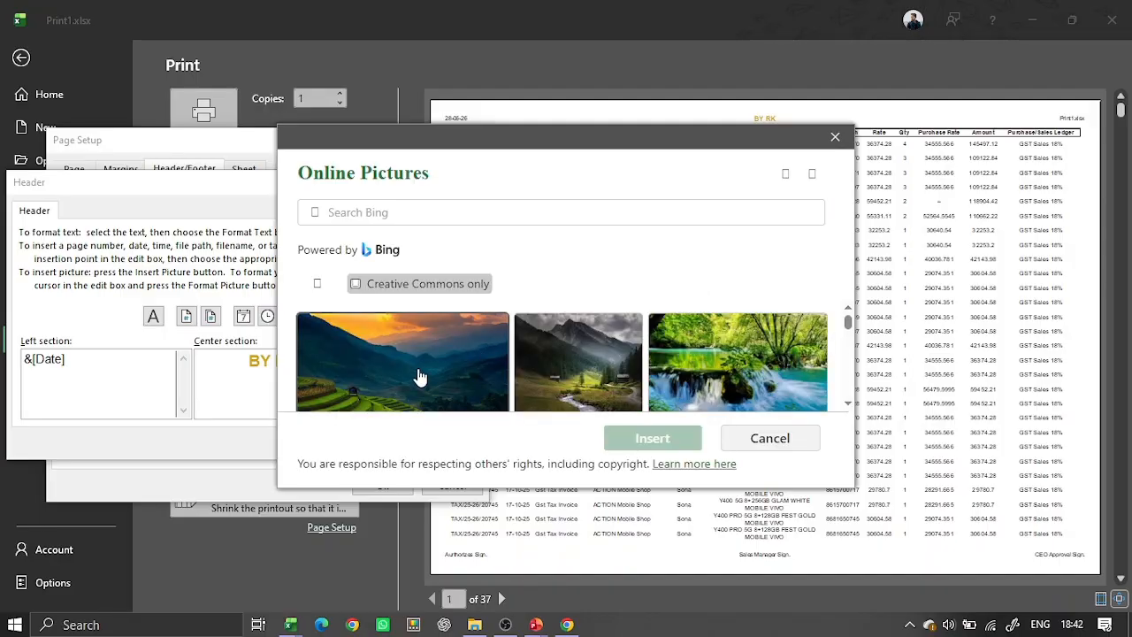
{"action": "left_click", "coordinate": [420, 377]}
{"action": "left_click", "coordinate": [651, 438]}
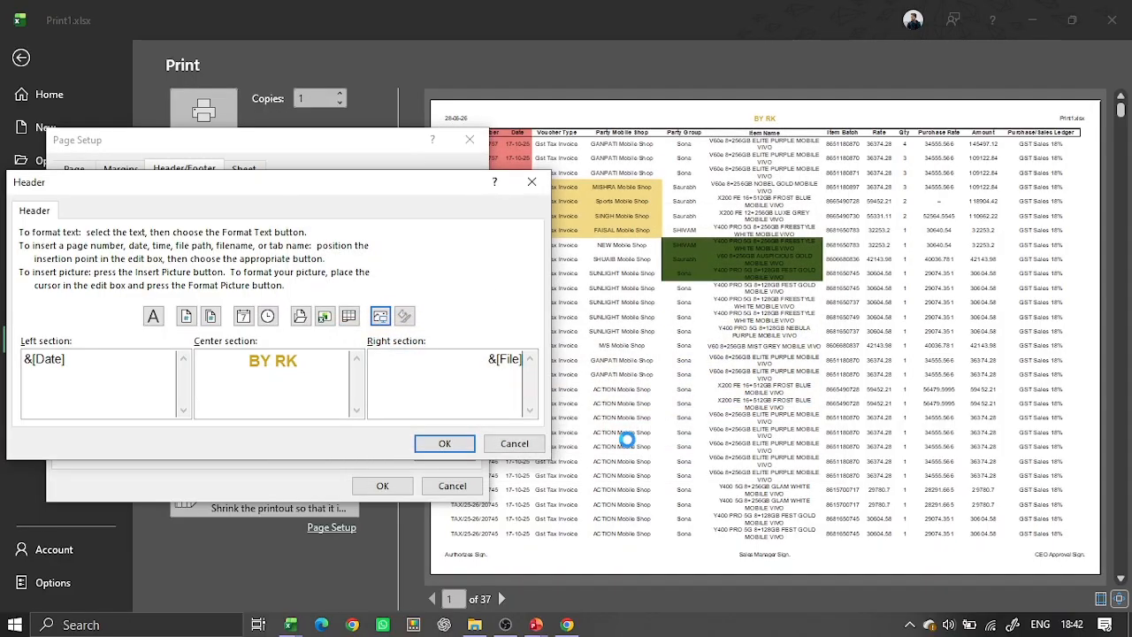
{"action": "left_click", "coordinate": [426, 446]}
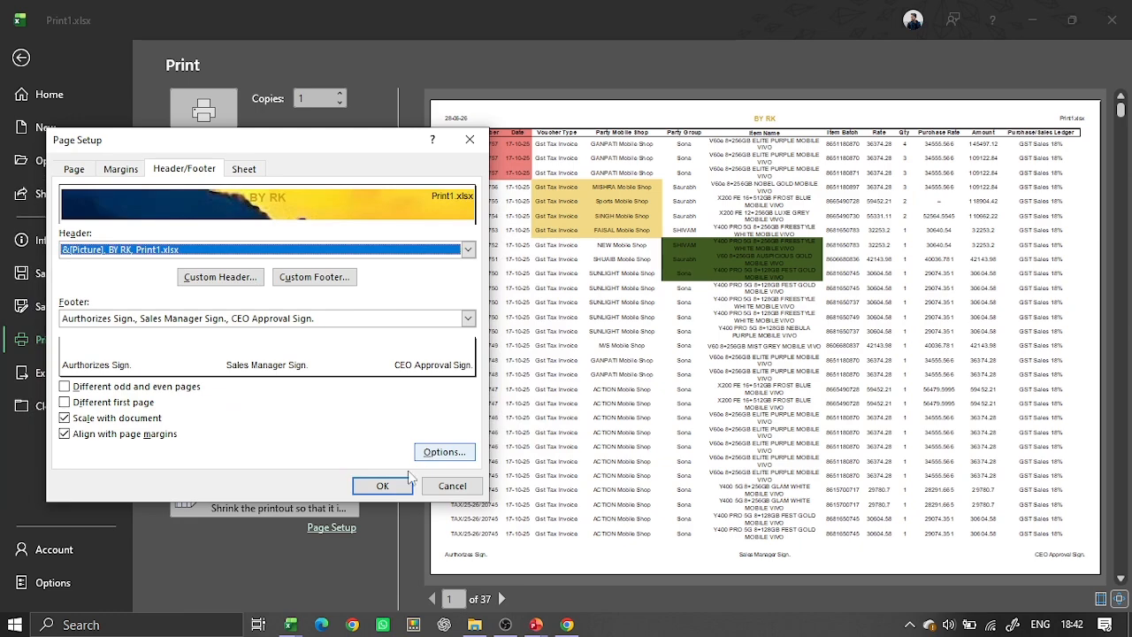
{"action": "left_click", "coordinate": [409, 478]}
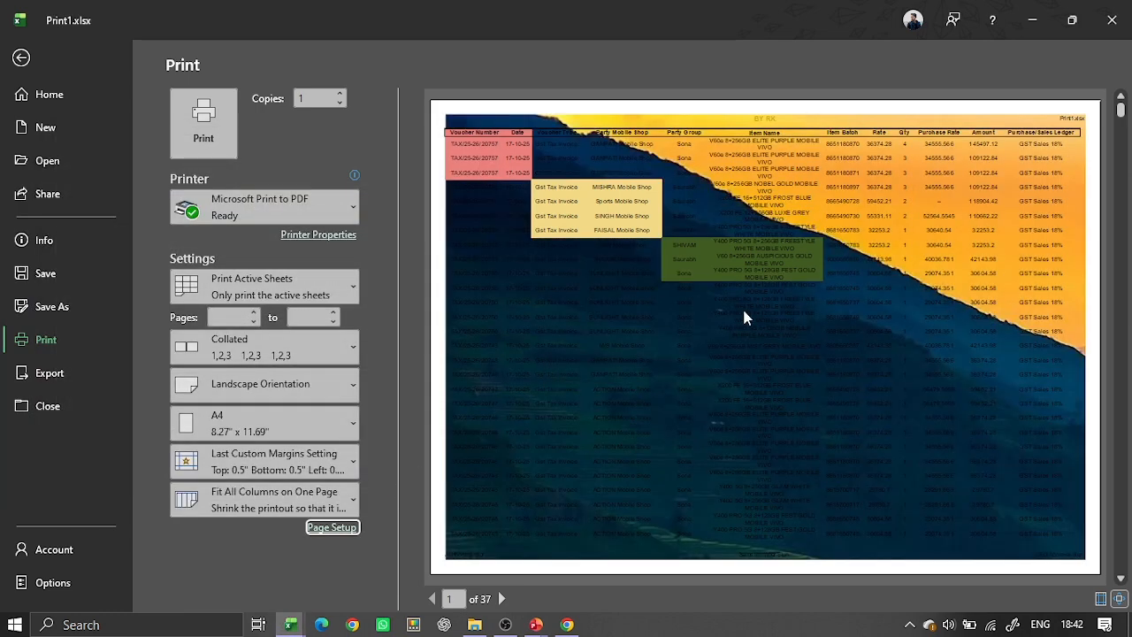
- Leave the print preview and publish the sheet as a PDF named Print13 in Downloads
{"action": "scroll", "coordinate": [742, 314], "scroll_direction": "down", "scroll_amount": 3}
{"action": "key", "text": "Escape"}
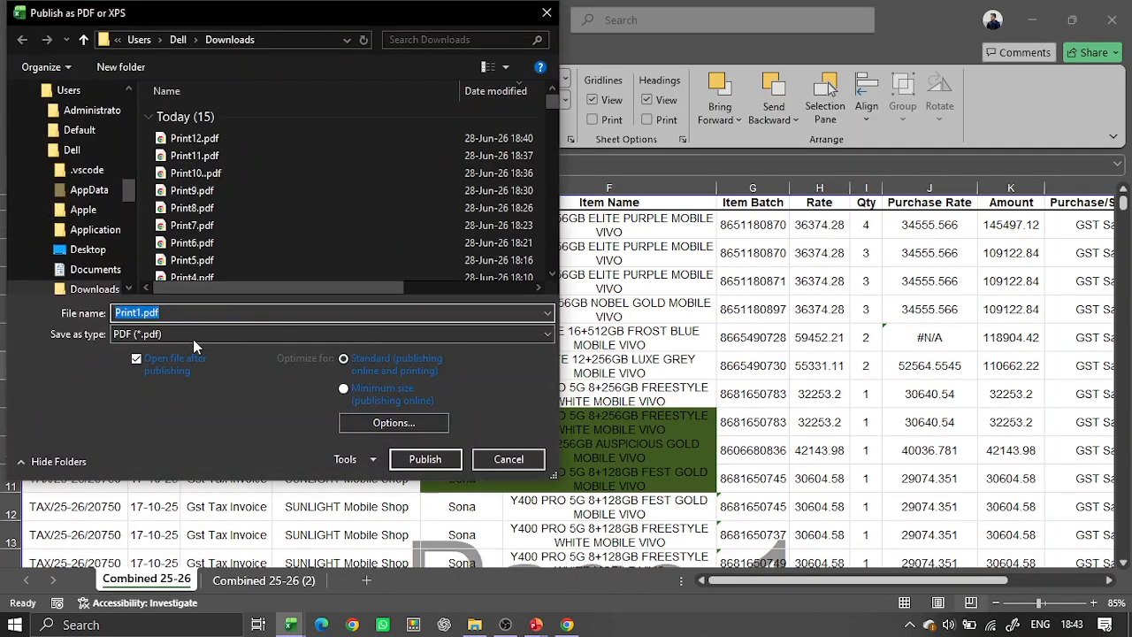
{"action": "type", "text": "Print13"}
{"action": "key", "text": "Return"}
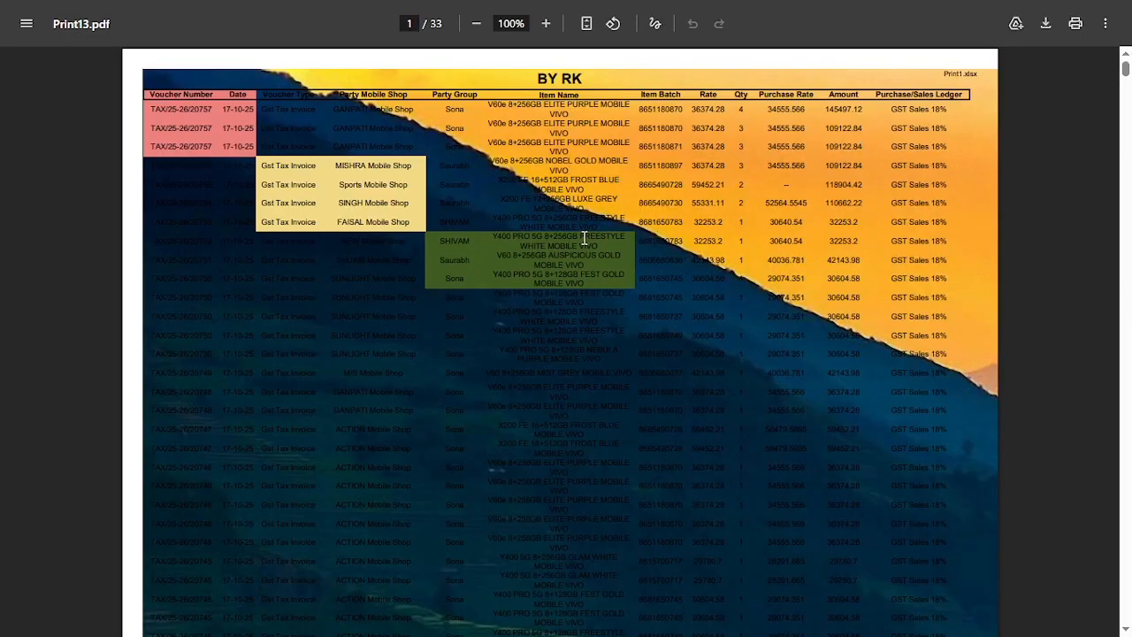
- Examine the header picture behind the data across the pages of Print13.pdf, then return to the Excel sheet
{"action": "scroll", "coordinate": [583, 237], "scroll_direction": "down", "scroll_amount": 20}
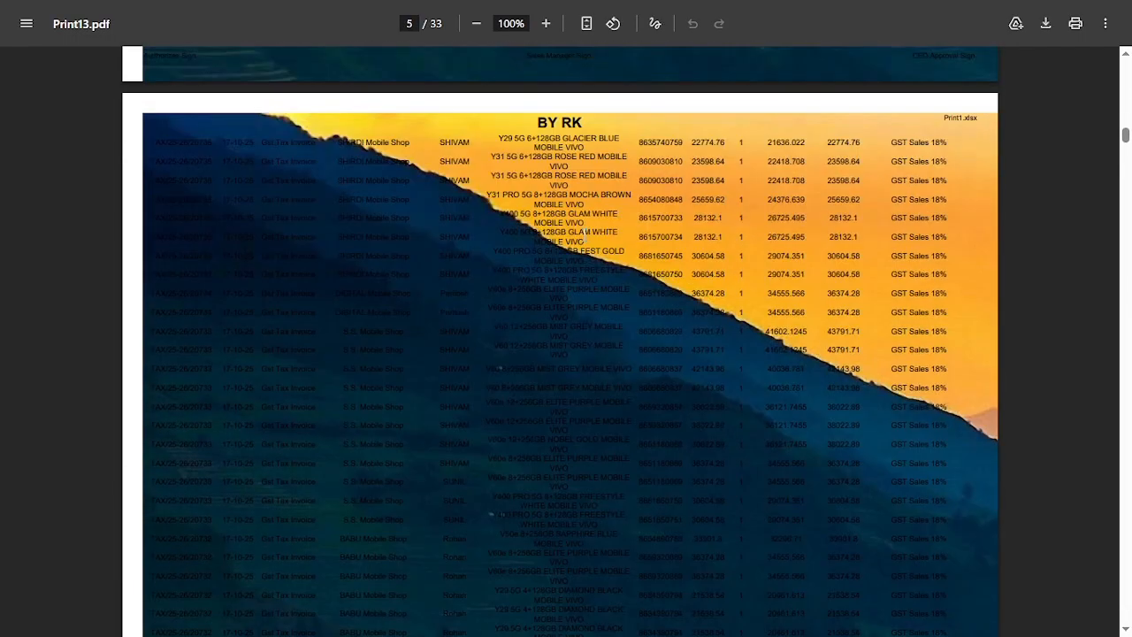
{"action": "scroll", "coordinate": [586, 235], "scroll_direction": "up", "scroll_amount": 20}
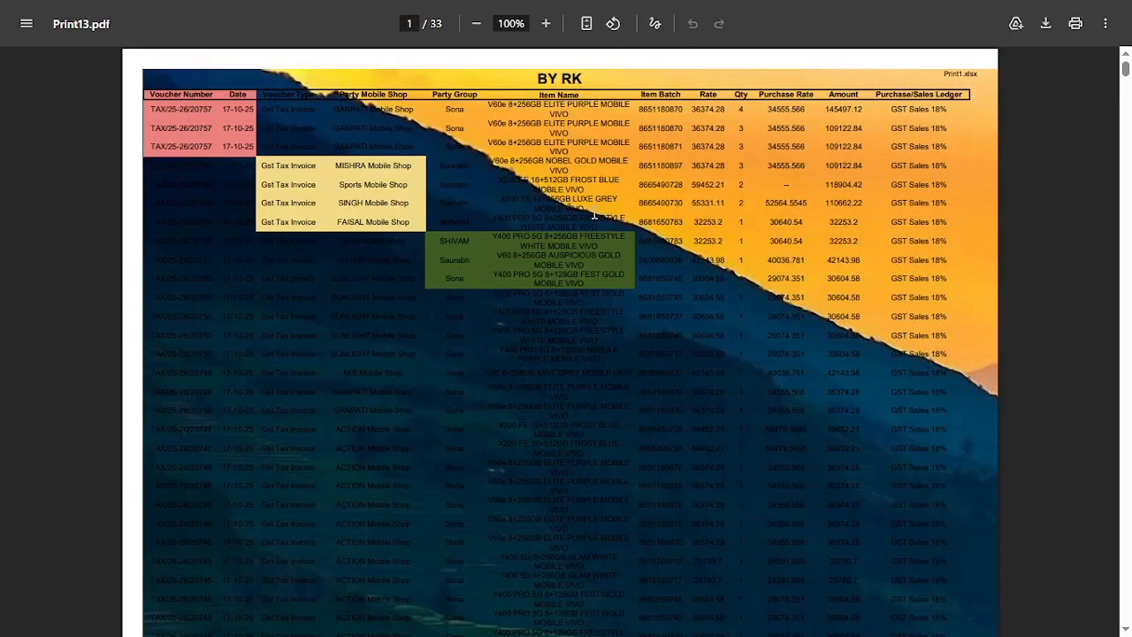
{"action": "key", "text": "alt+Tab"}
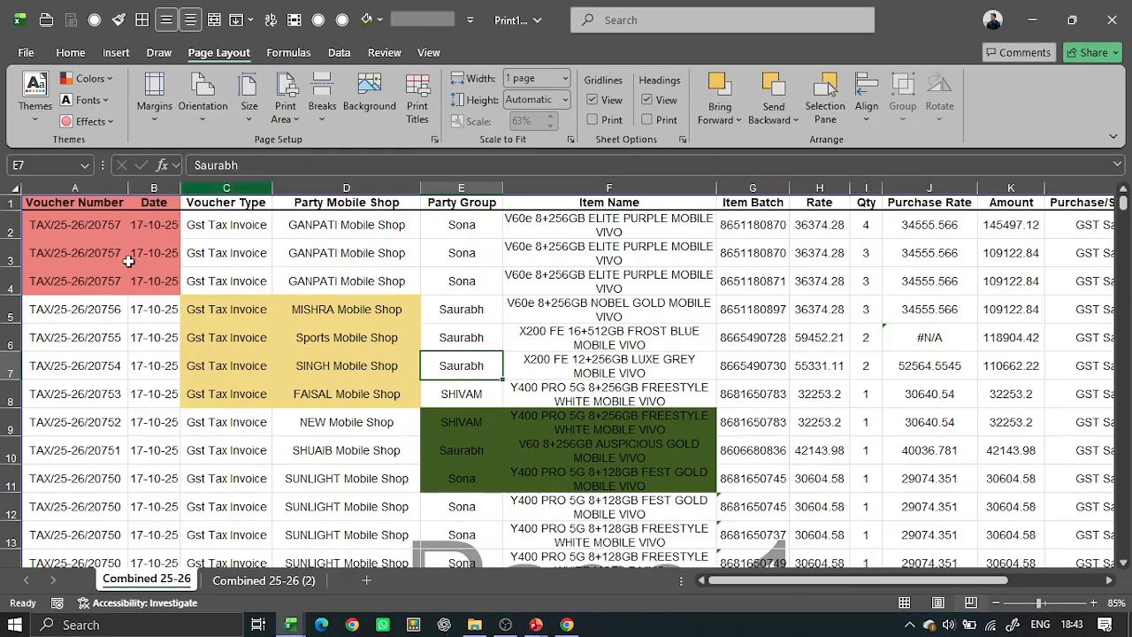
{"action": "key", "text": "Up"}
{"action": "key", "text": "Up"}
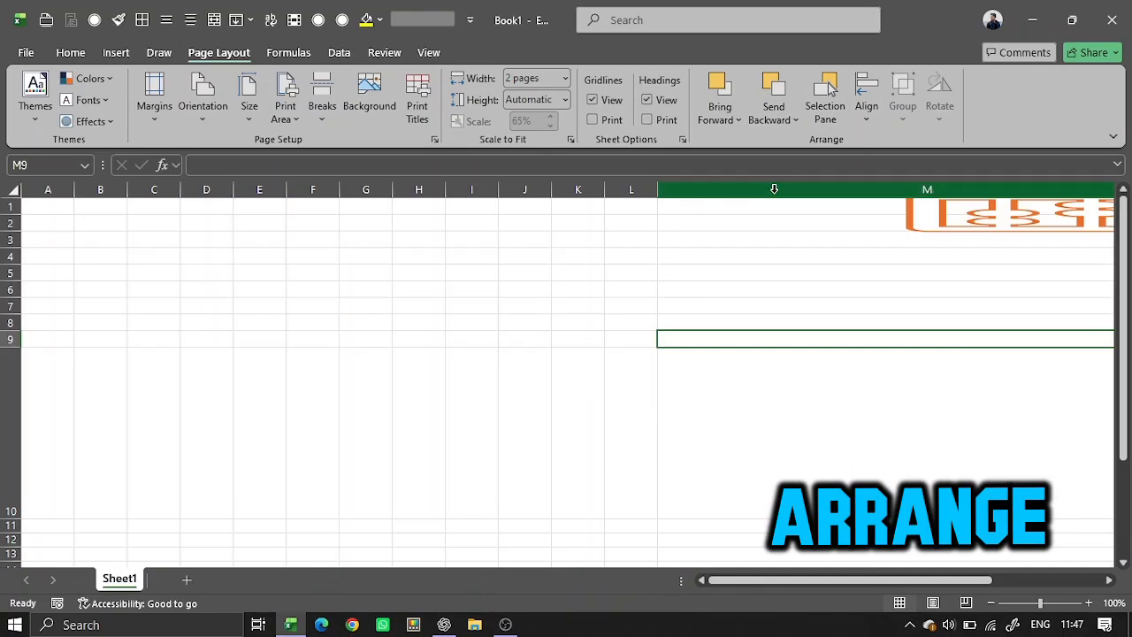
- Delete the orange graphic over column M on Sheet1 of the Book1 workbook
{"action": "left_click", "coordinate": [935, 222]}
{"action": "key", "text": "Delete"}
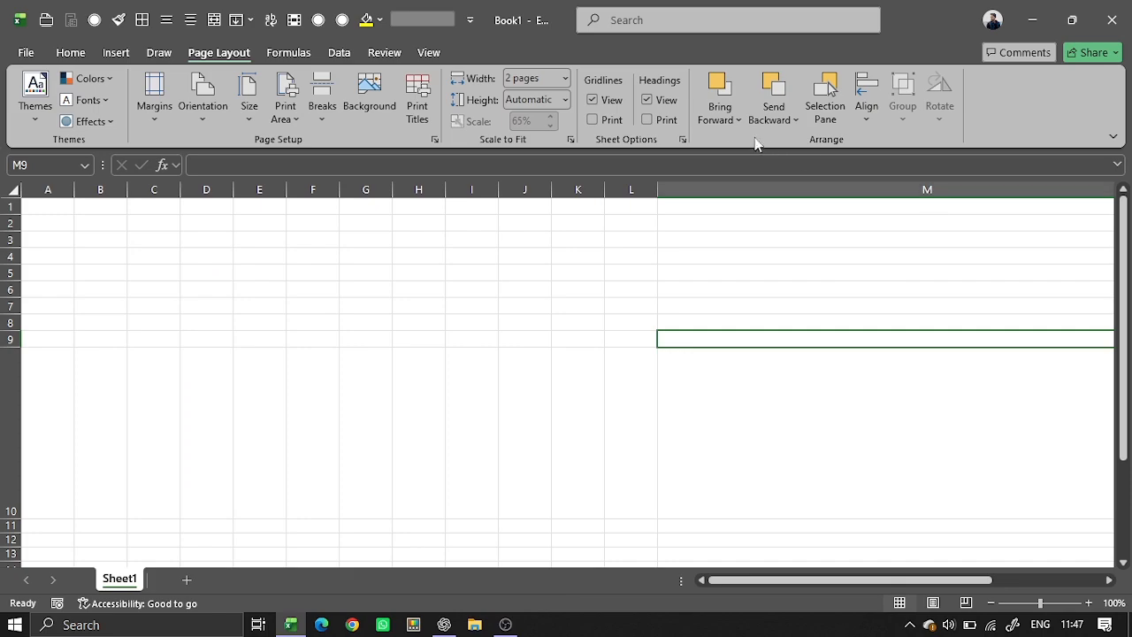
{"action": "left_click", "coordinate": [731, 123]}
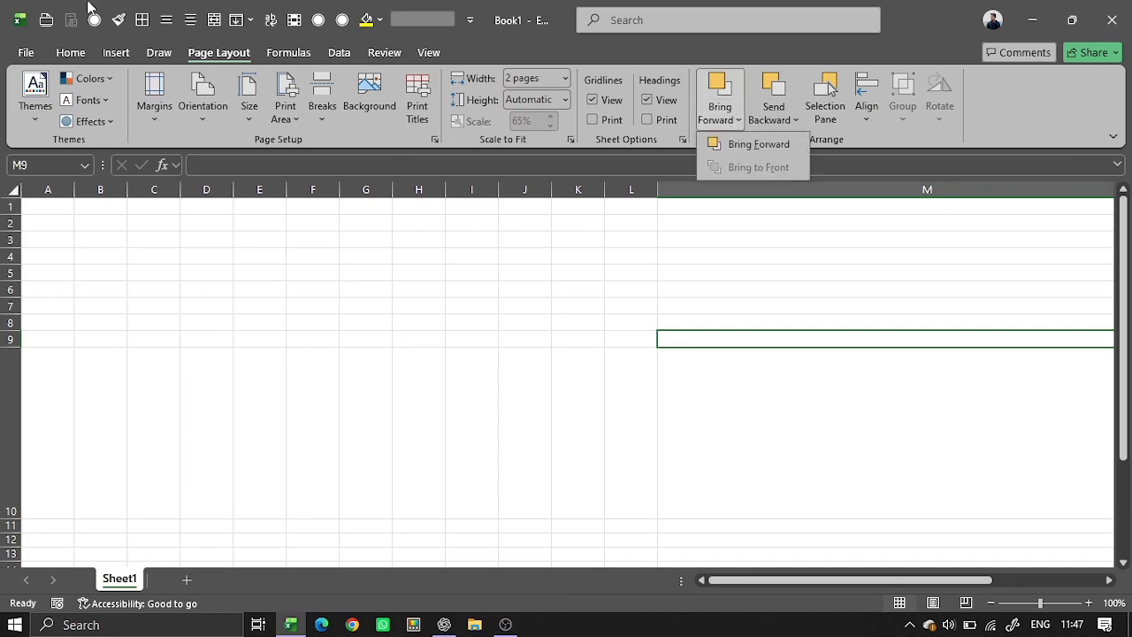
{"action": "left_click", "coordinate": [116, 69]}
- Draw a rectangle about 5.88 inches wide and 2.99 inches high across columns C to L, starting in row 3
{"action": "left_click", "coordinate": [116, 53]}
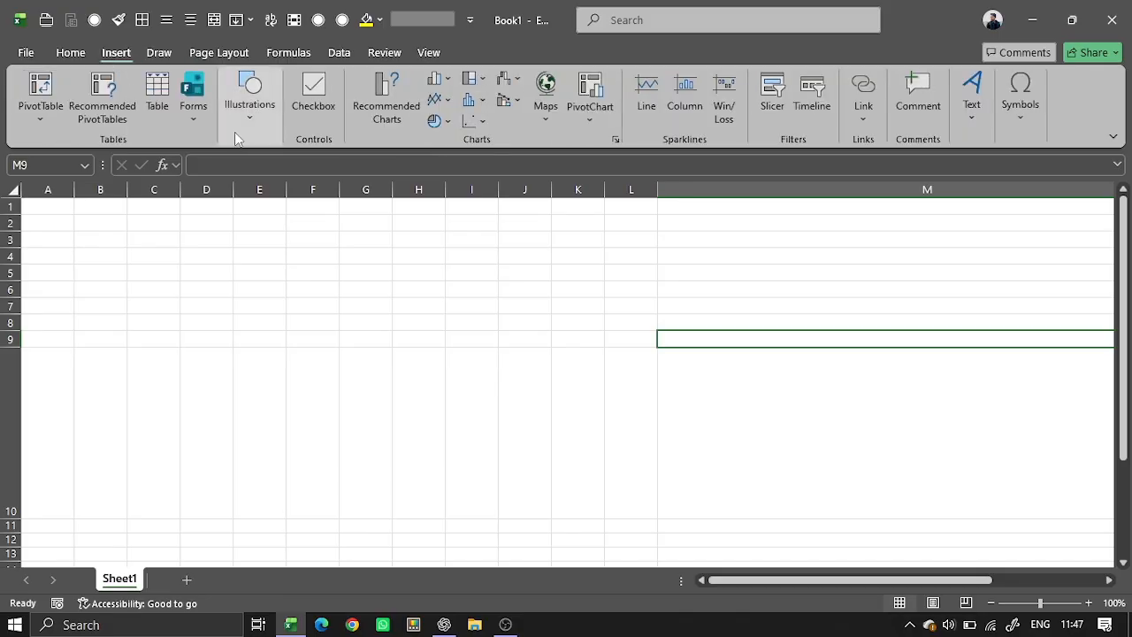
{"action": "left_click", "coordinate": [246, 115]}
{"action": "left_click", "coordinate": [277, 175]}
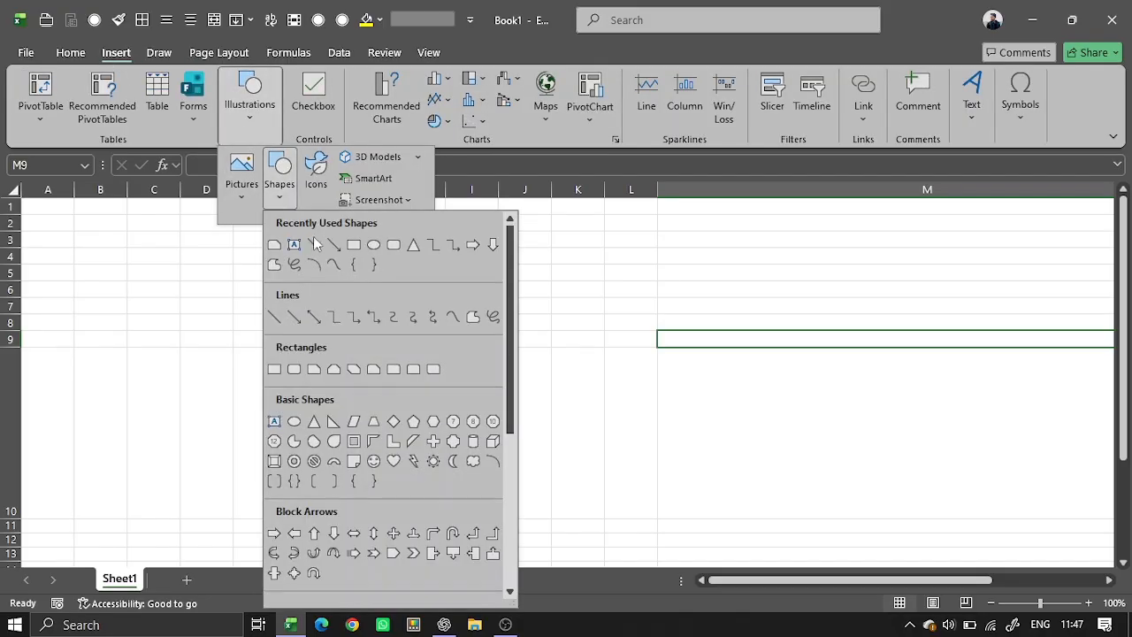
{"action": "left_click", "coordinate": [354, 245]}
{"action": "left_click_drag", "start_coordinate": [160, 234], "coordinate": [628, 472]}
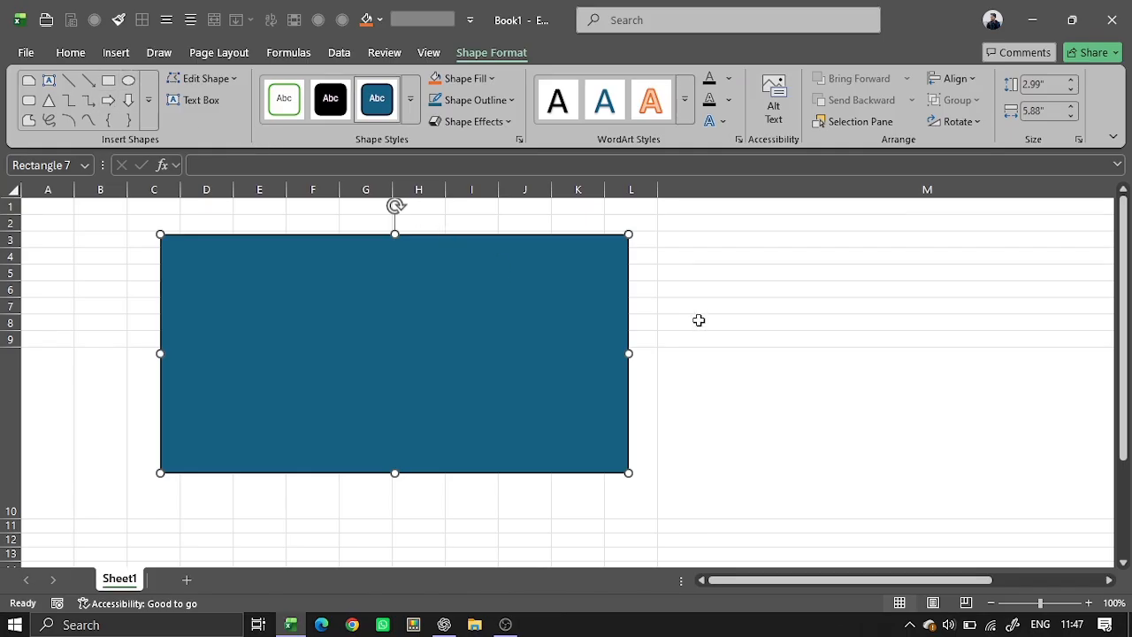
- Draw an oval about 3.55 inches wide and 2.2 inches high in column M and give it the black gradient preset style
{"action": "left_click", "coordinate": [128, 80]}
{"action": "left_click_drag", "start_coordinate": [693, 290], "coordinate": [978, 466]}
{"action": "left_click", "coordinate": [410, 103]}
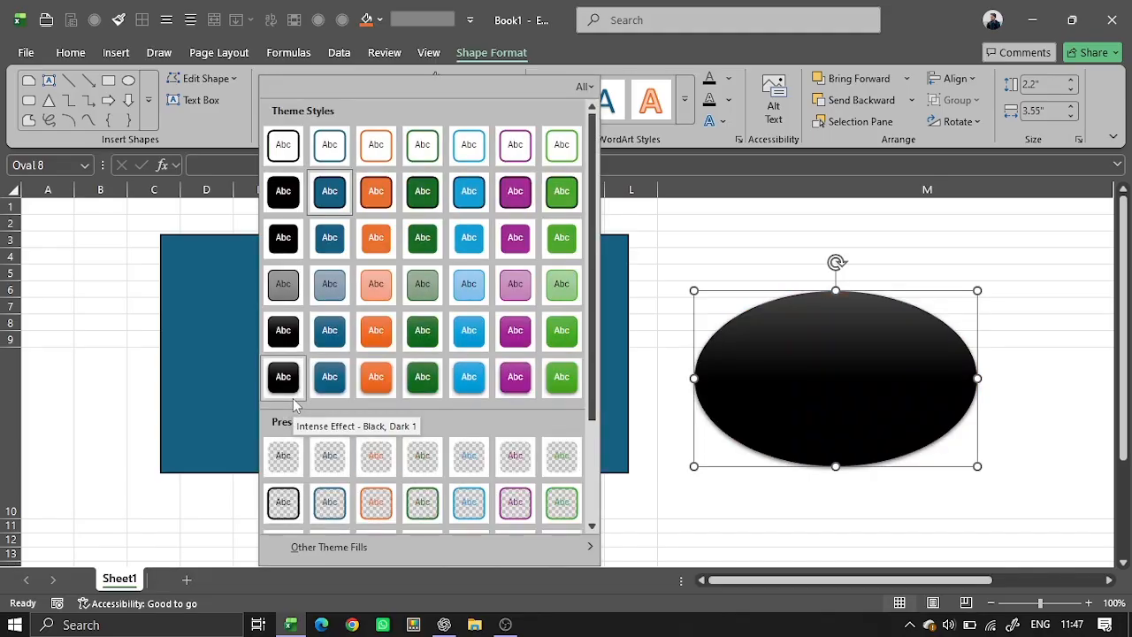
{"action": "scroll", "coordinate": [292, 424], "scroll_direction": "down", "scroll_amount": 3}
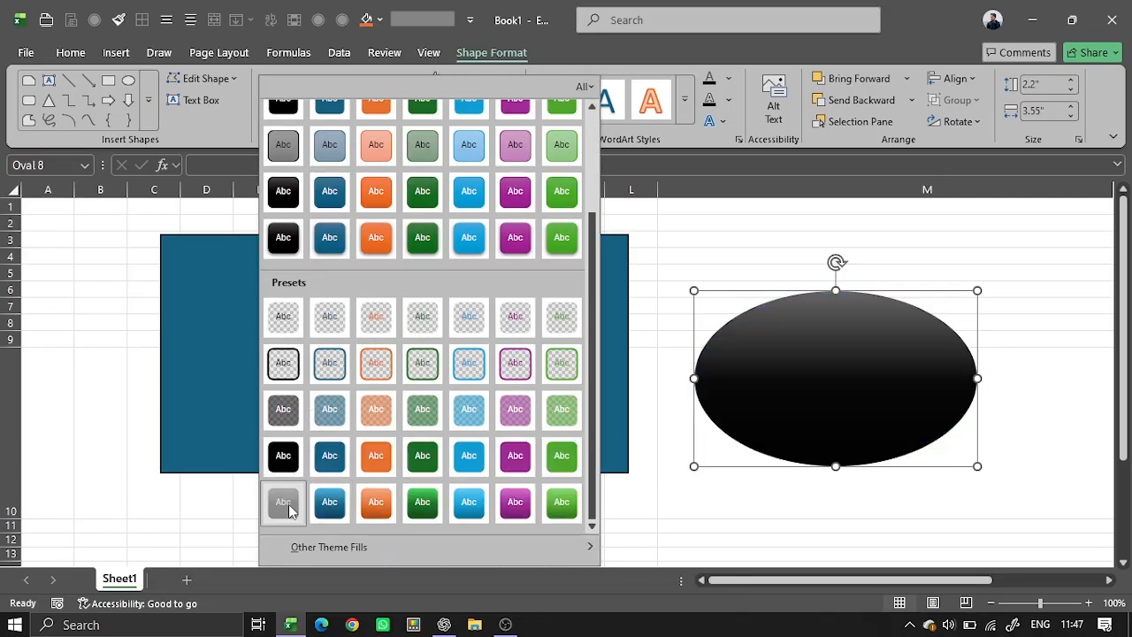
{"action": "left_click", "coordinate": [284, 504]}
{"action": "left_click", "coordinate": [838, 217]}
{"action": "left_click", "coordinate": [876, 340]}
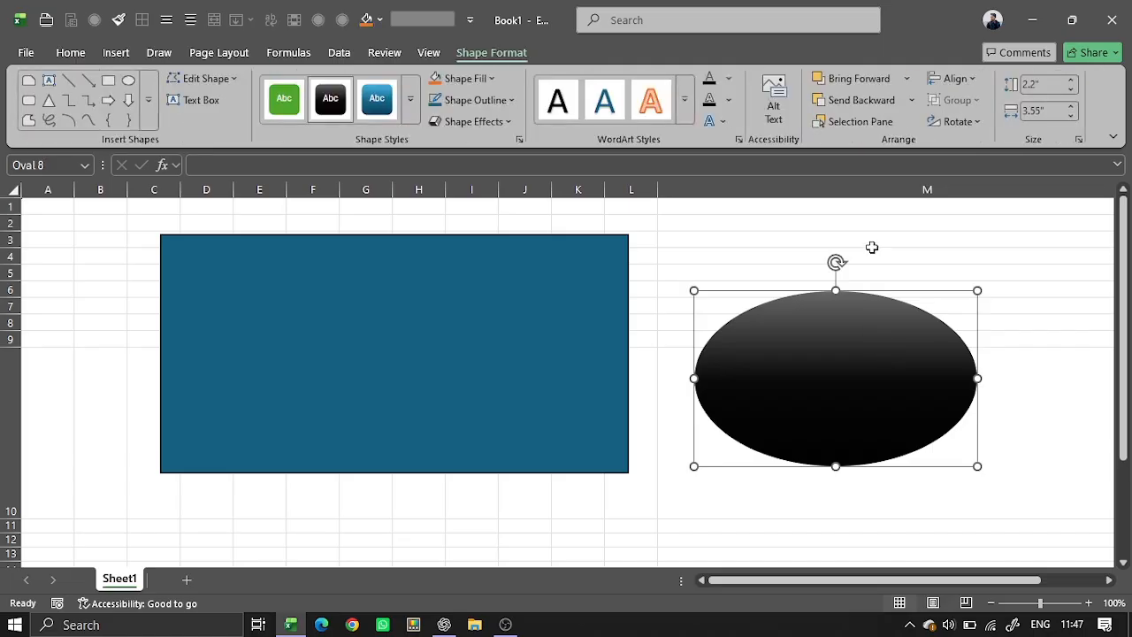
- Duplicate the blue rectangle, give the copy the green fill style with a white outline, and offset it down and right over the original
{"action": "left_click", "coordinate": [407, 258]}
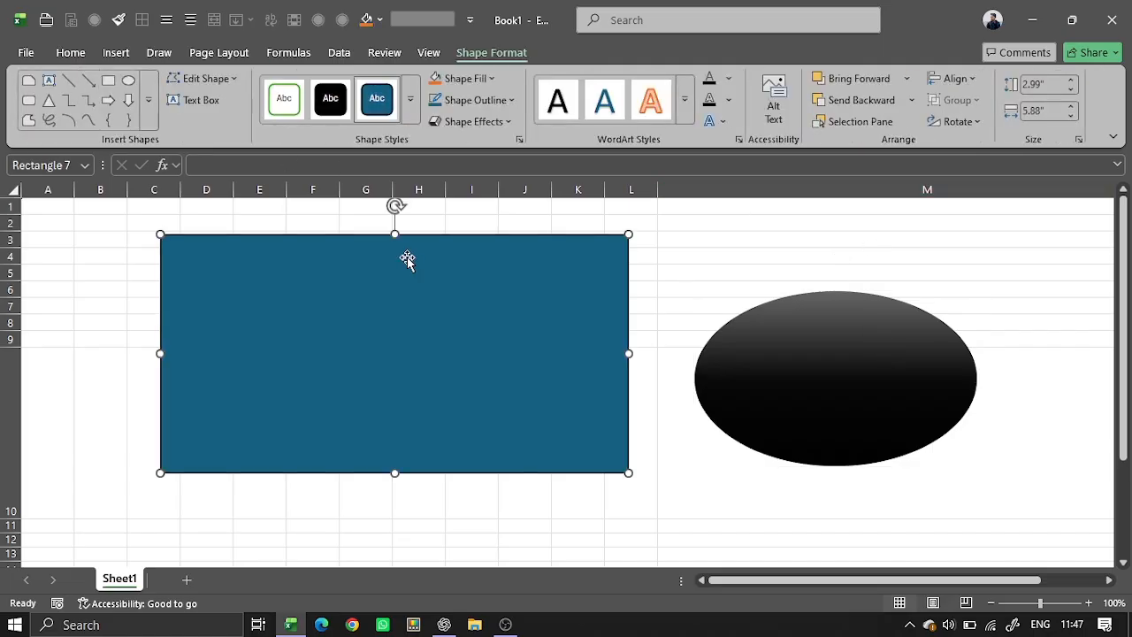
{"action": "key", "text": "ctrl+d"}
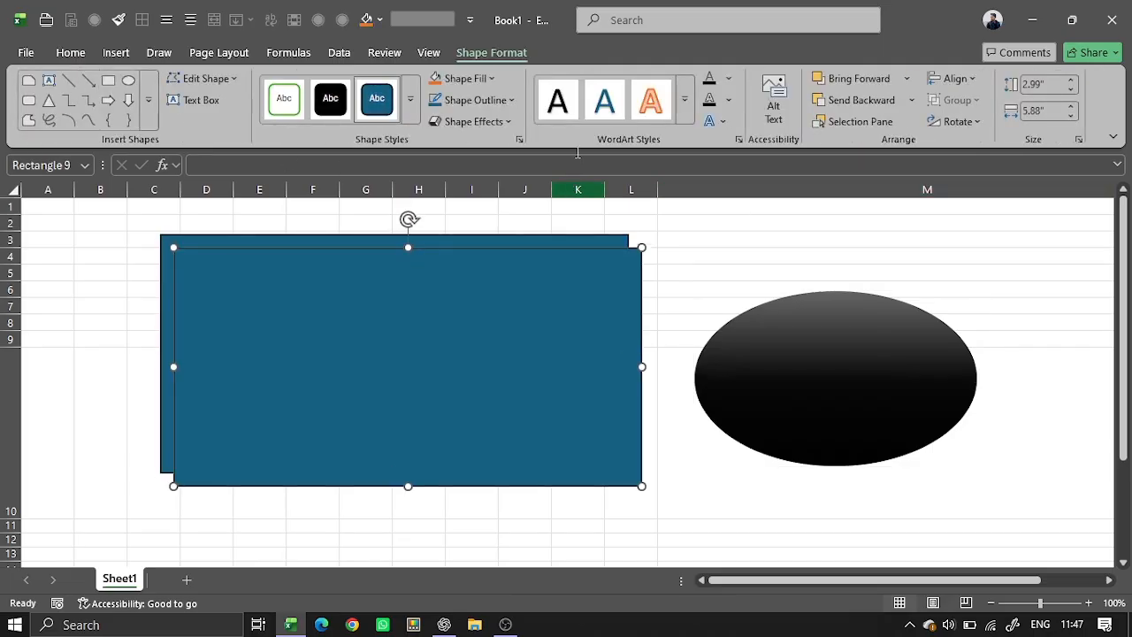
{"action": "left_click", "coordinate": [410, 100]}
{"action": "left_click", "coordinate": [437, 241]}
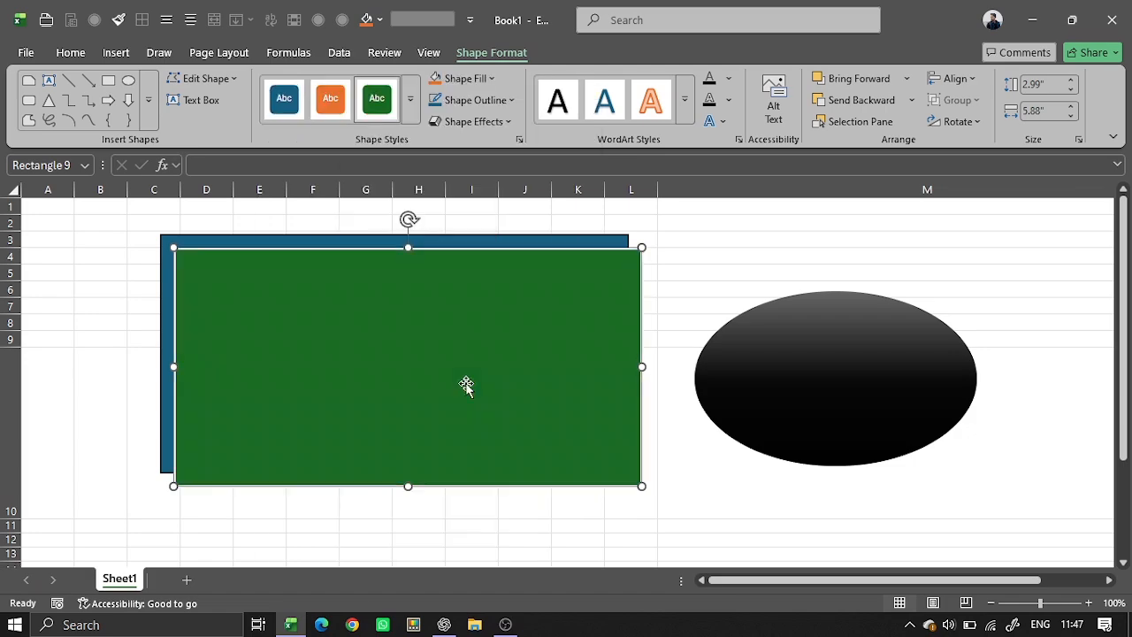
{"action": "left_click_drag", "start_coordinate": [512, 422], "coordinate": [571, 478]}
- Move the black oval over the overlapping blue and green rectangles and bring it to the front
{"action": "left_click_drag", "start_coordinate": [770, 434], "coordinate": [367, 351]}
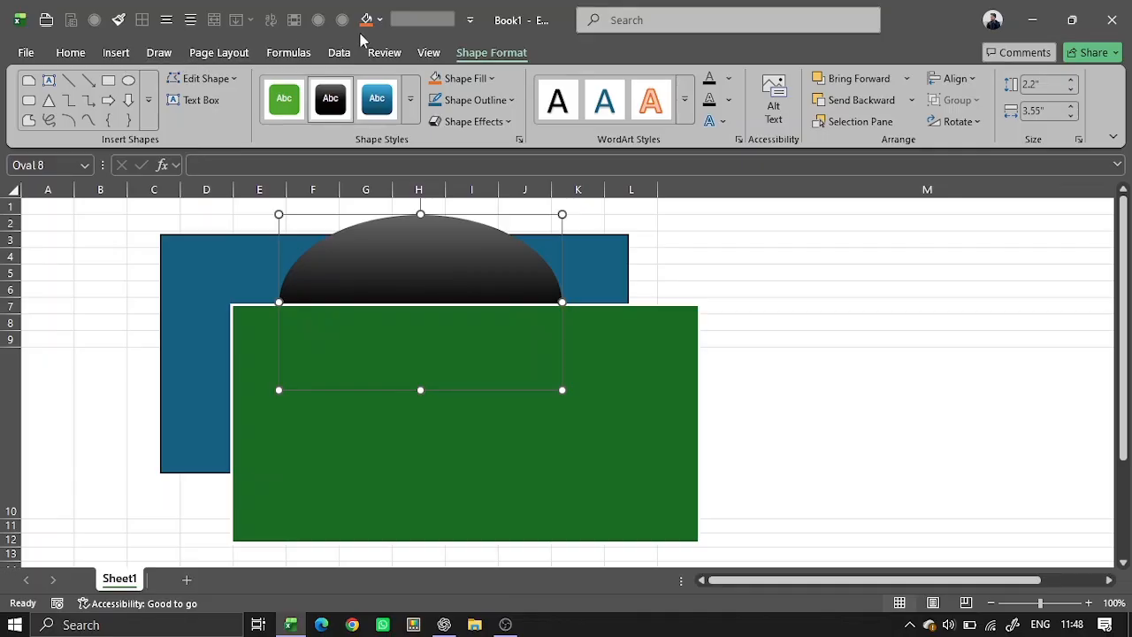
{"action": "left_click", "coordinate": [216, 55]}
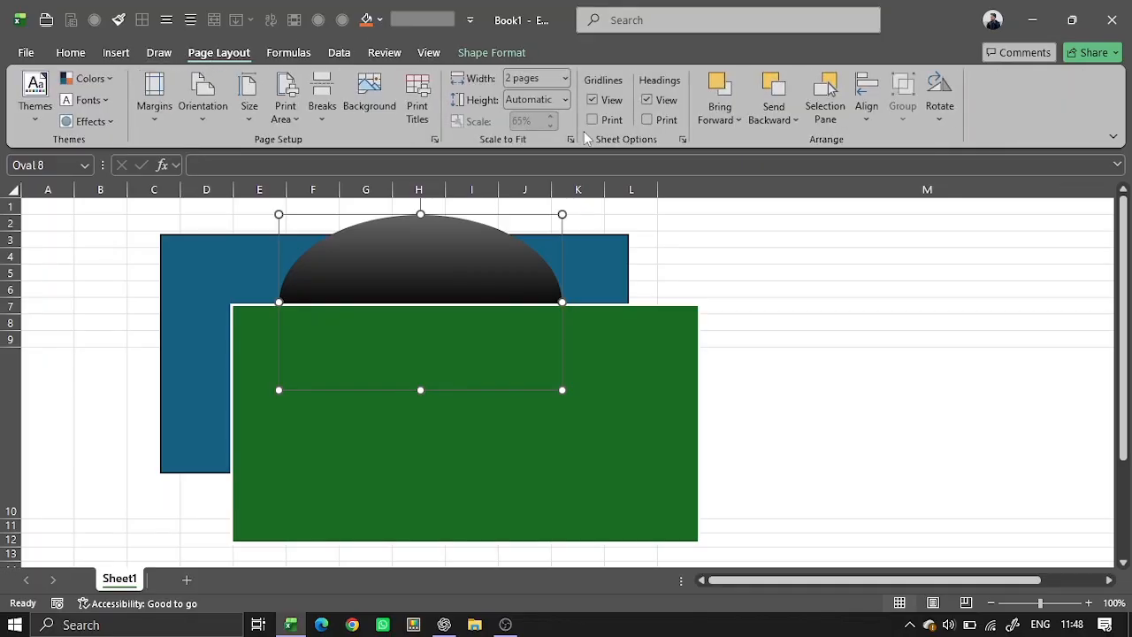
{"action": "left_click", "coordinate": [724, 124]}
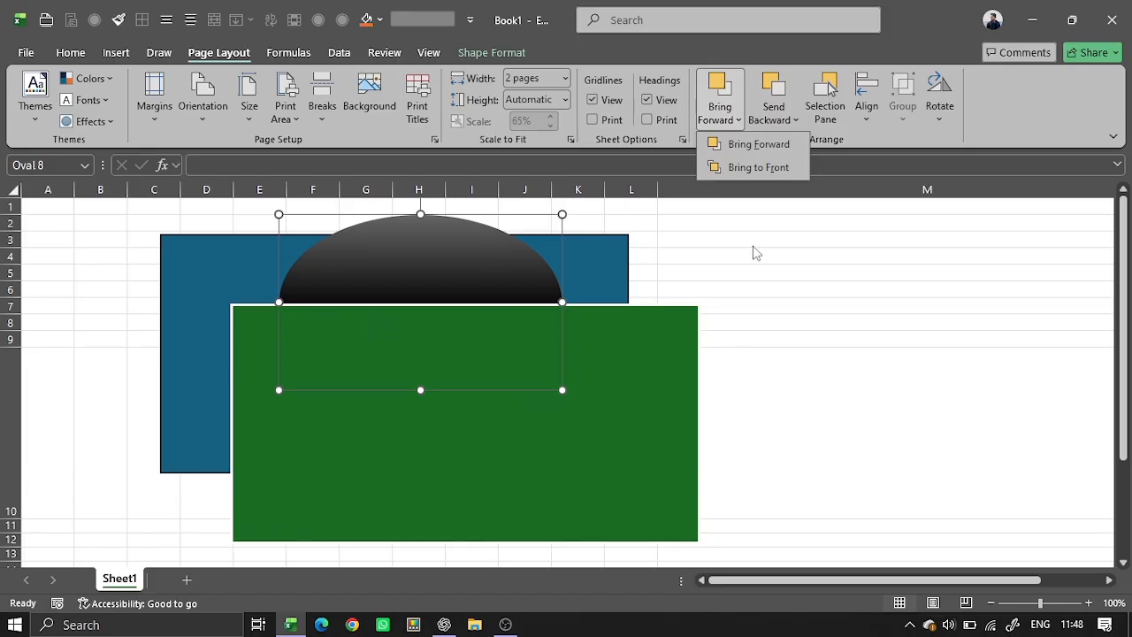
{"action": "left_click", "coordinate": [748, 167]}
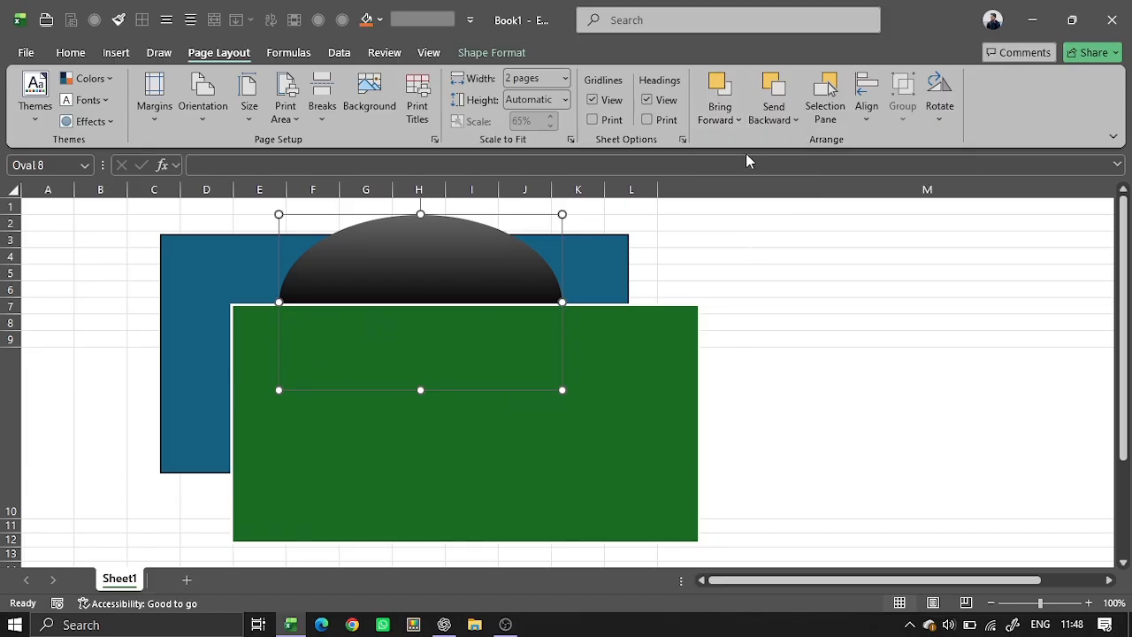
- Bring the blue rectangle to the front and send it backward one layer, behind the black oval
{"action": "left_click", "coordinate": [585, 272]}
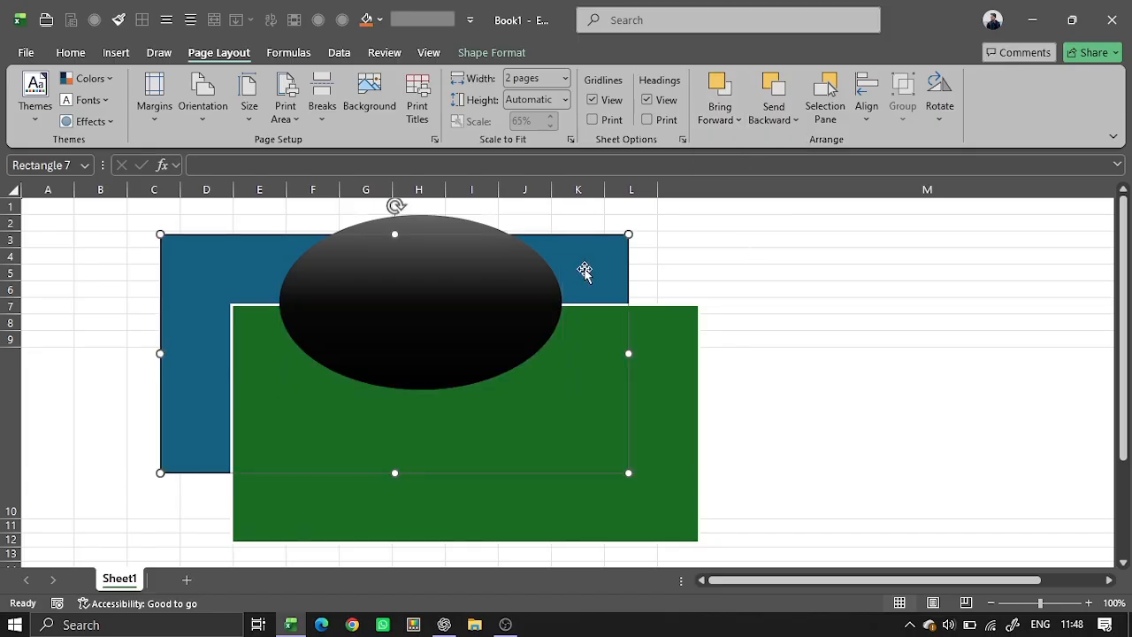
{"action": "left_click", "coordinate": [719, 130]}
{"action": "left_click", "coordinate": [728, 168]}
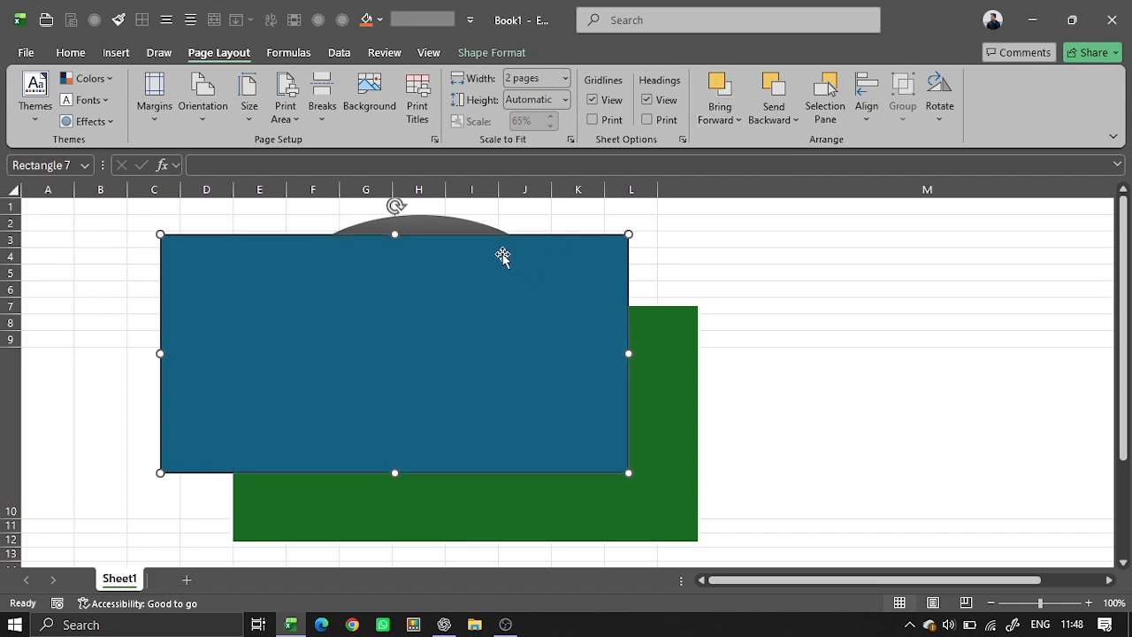
{"action": "left_click", "coordinate": [789, 121]}
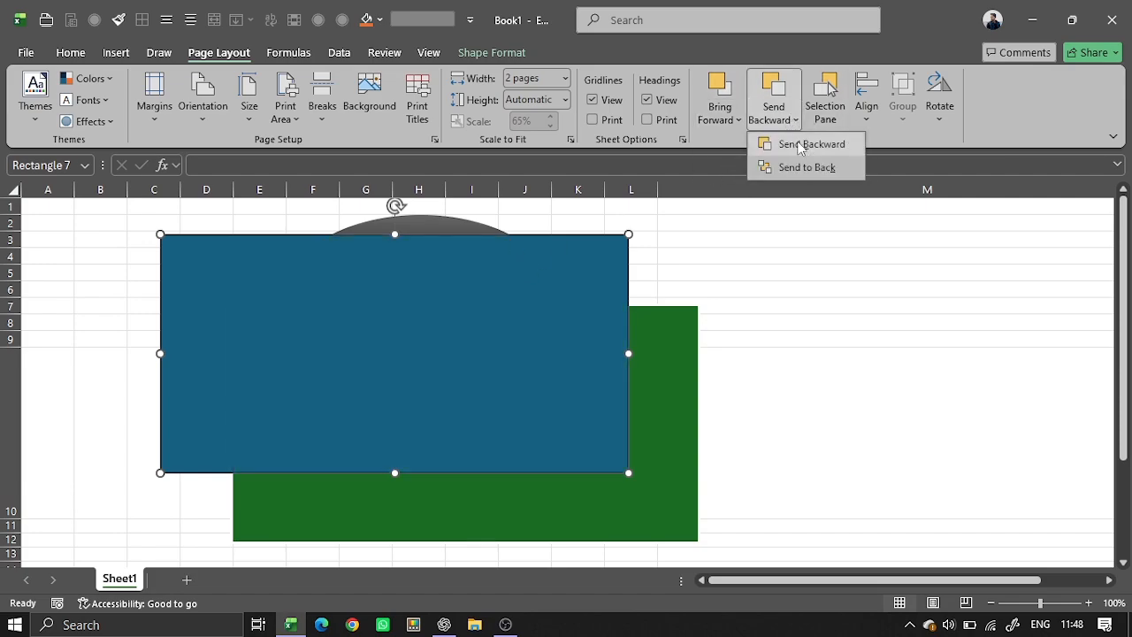
{"action": "left_click", "coordinate": [800, 145]}
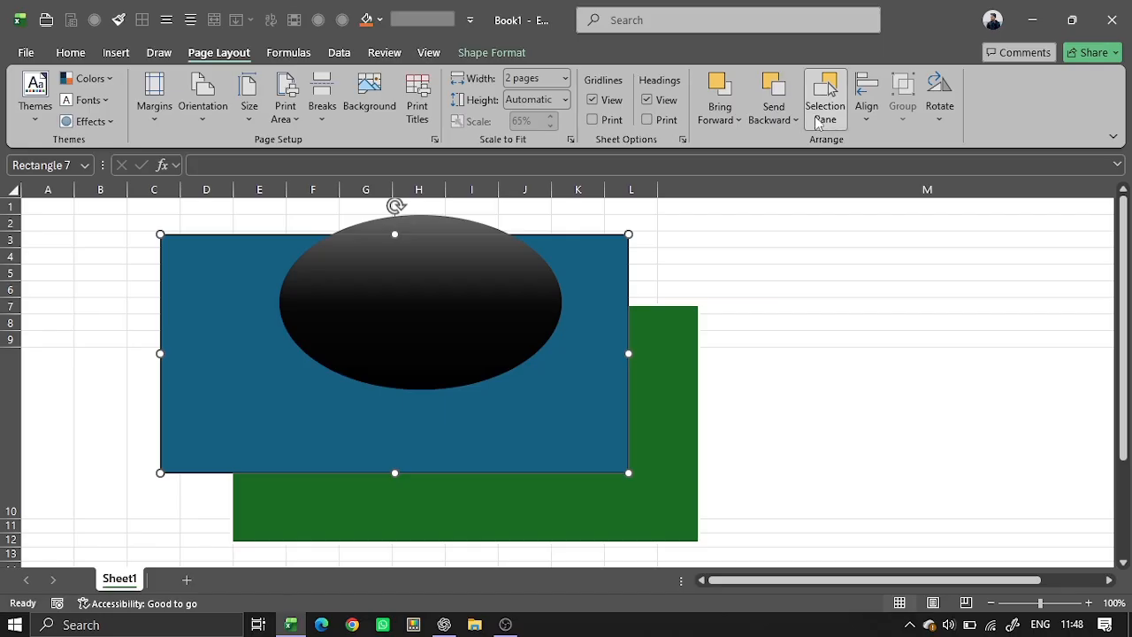
- Show the Selection pane listing the sheet's shapes and select Oval 8 in it
{"action": "left_click", "coordinate": [821, 115]}
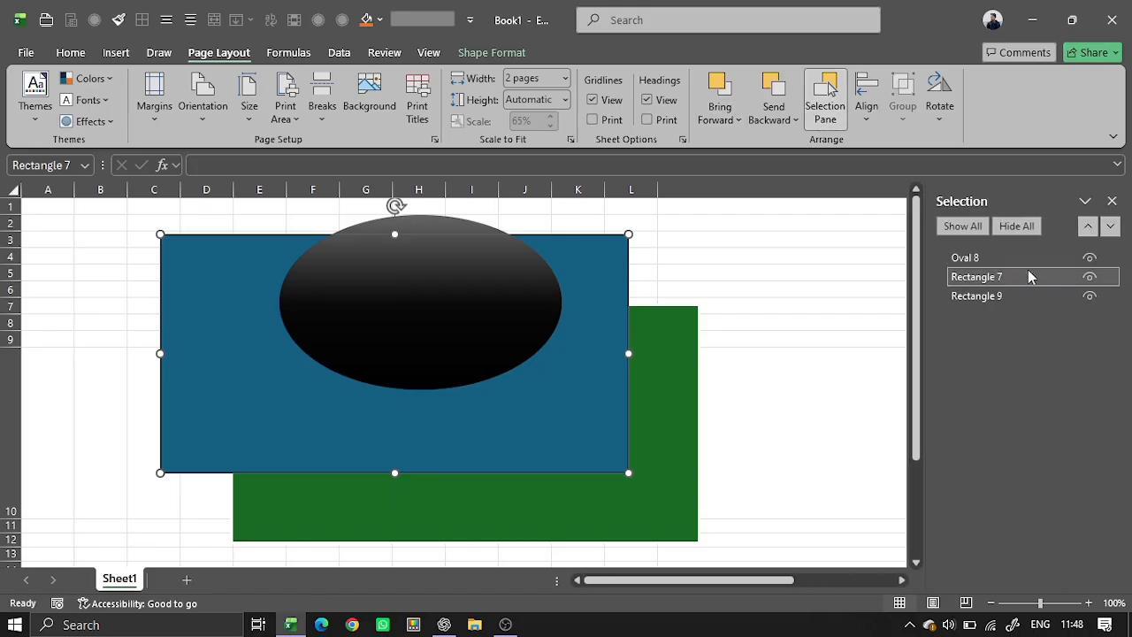
{"action": "left_click_drag", "start_coordinate": [1029, 276], "coordinate": [1018, 297]}
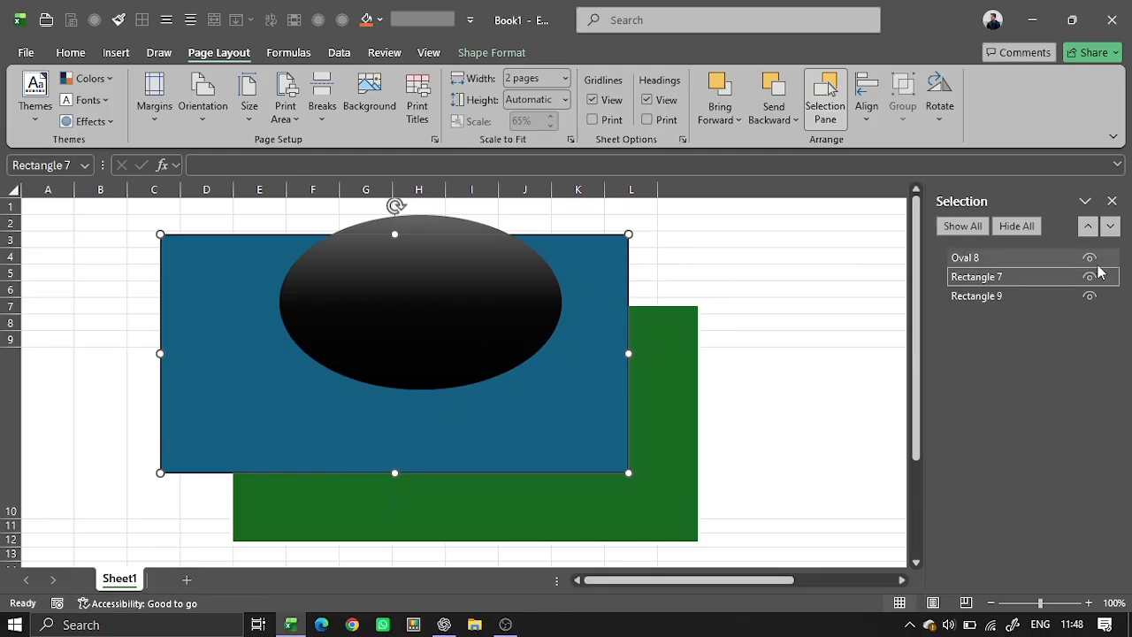
{"action": "left_click", "coordinate": [990, 258]}
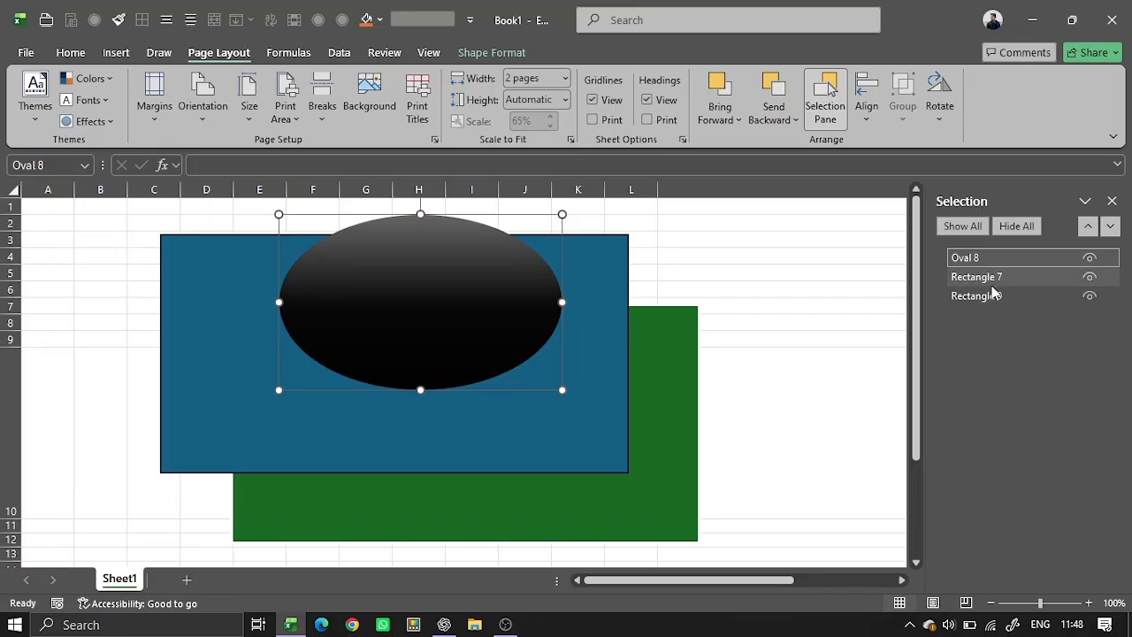
- Hide Oval 8 and show it again using its visibility toggle, twice in a row
{"action": "left_click", "coordinate": [1088, 258]}
{"action": "left_click", "coordinate": [1088, 259]}
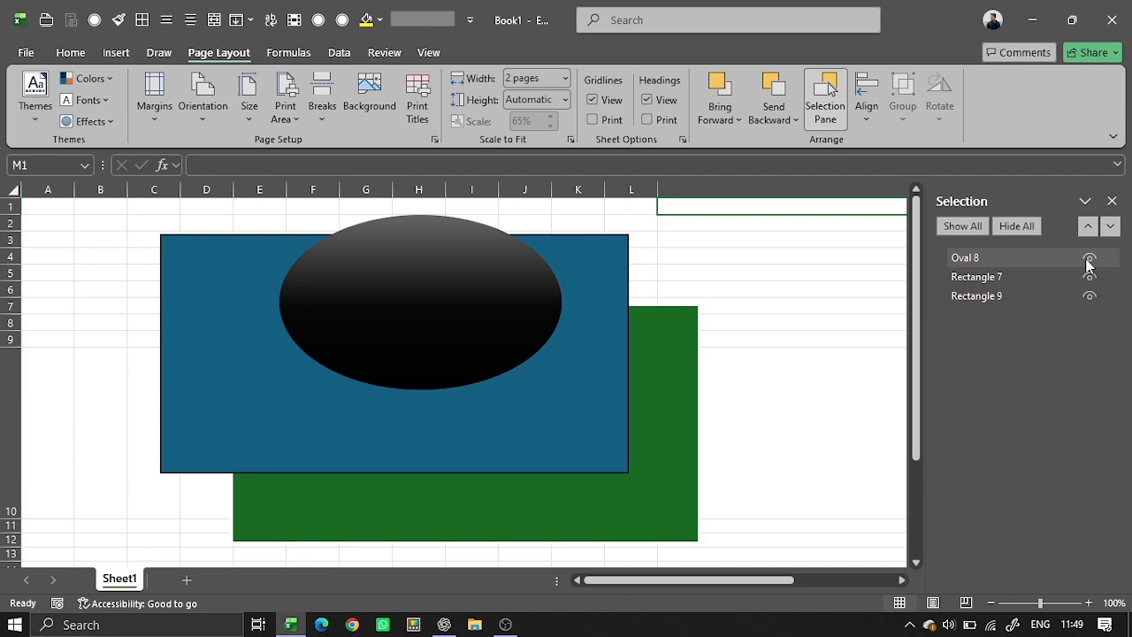
{"action": "left_click", "coordinate": [1089, 260]}
{"action": "left_click", "coordinate": [1088, 260]}
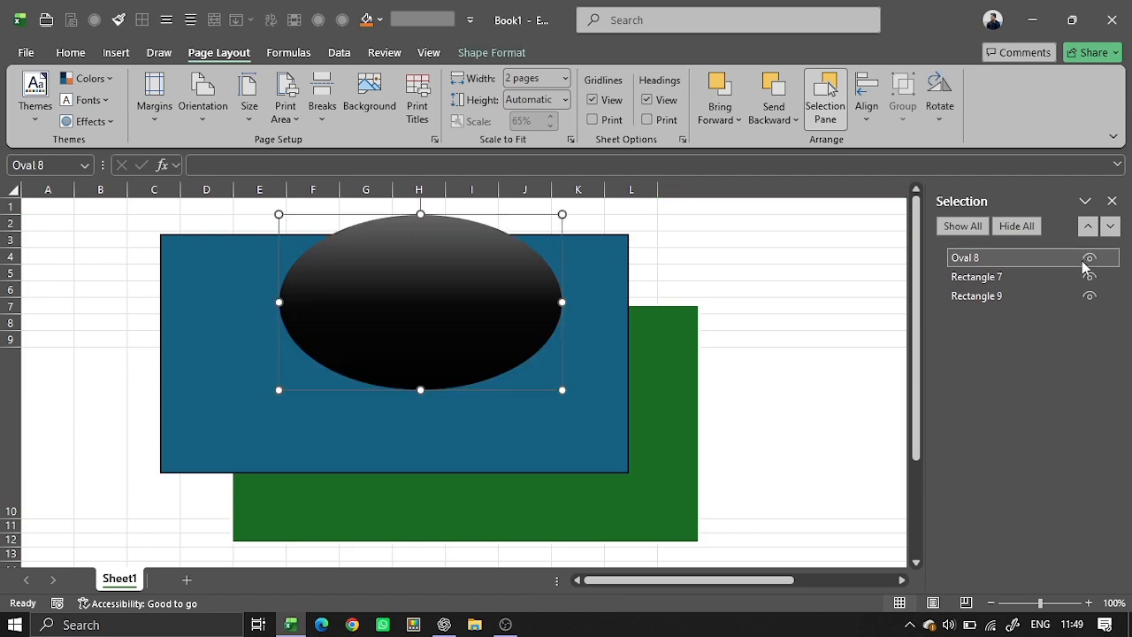
- Hide all objects on the sheet at once and show them again
{"action": "left_click", "coordinate": [717, 315]}
{"action": "key", "text": "ctrl+6"}
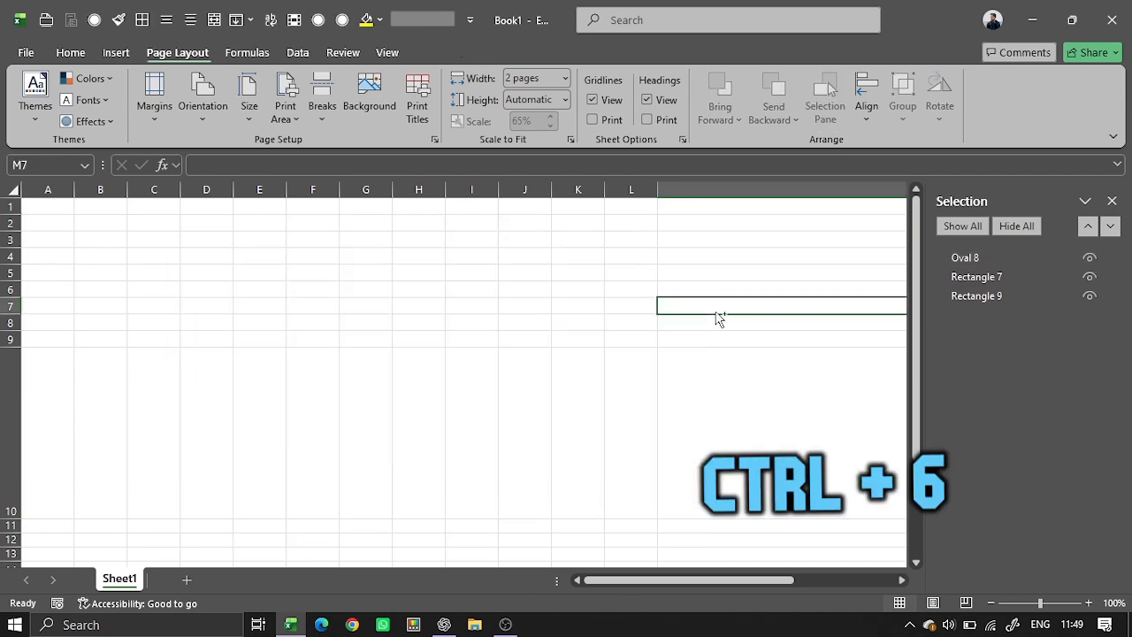
{"action": "key", "text": "ctrl+6"}
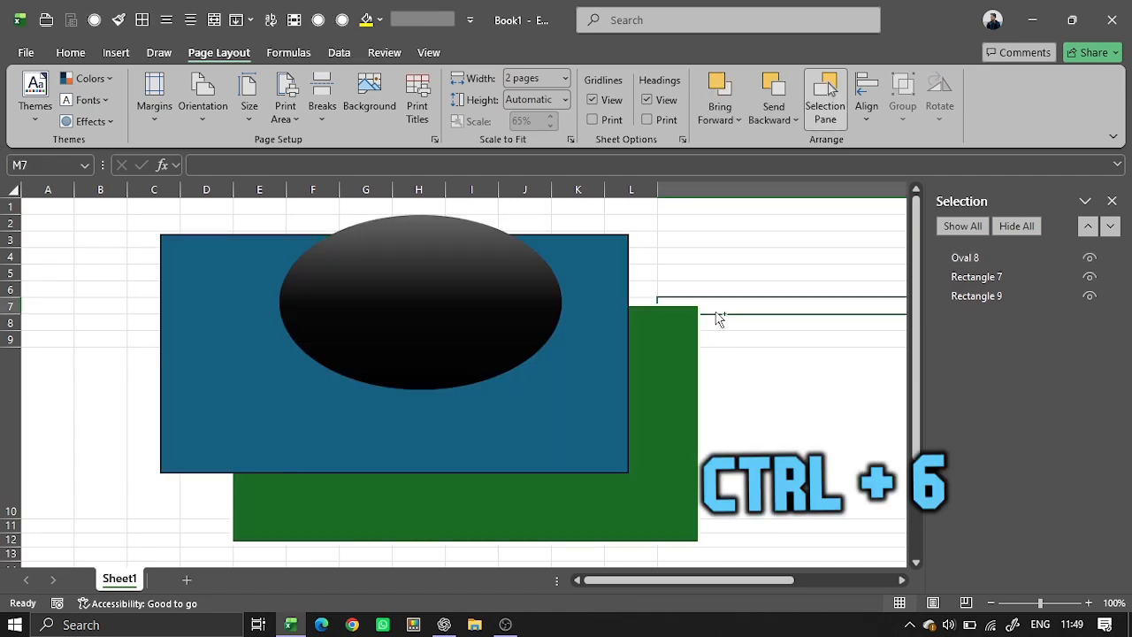
- Draw a red freehand ink loop over the blue rectangle and oval, undo it, and return to object selection
{"action": "left_click", "coordinate": [158, 53]}
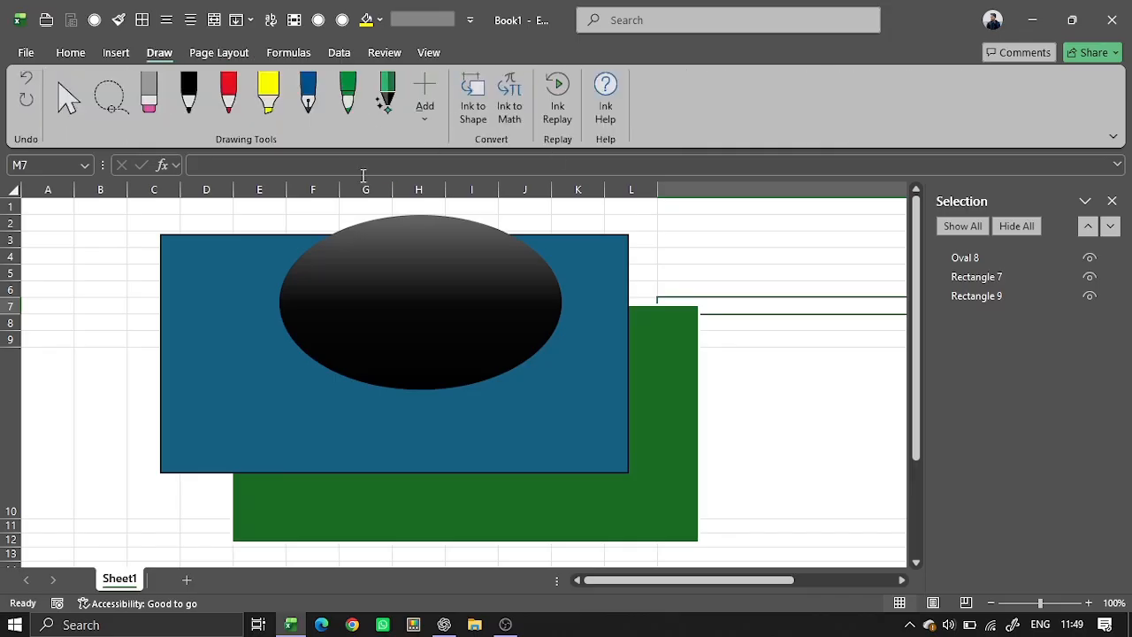
{"action": "left_click", "coordinate": [228, 93]}
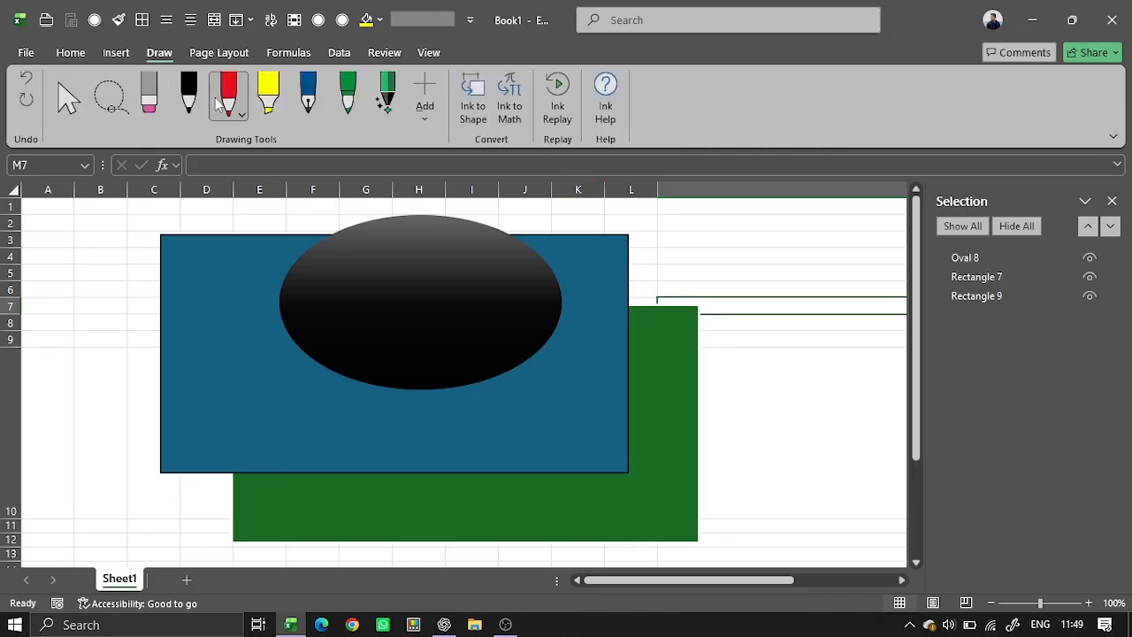
{"action": "left_click_drag", "start_coordinate": [216, 305], "coordinate": [272, 336]}
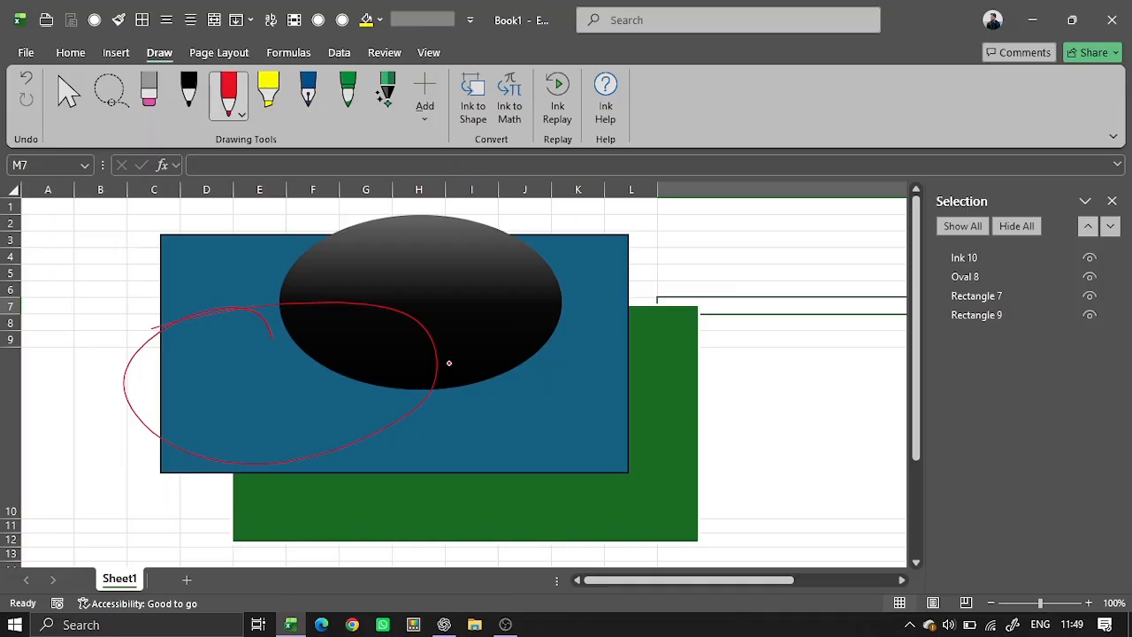
{"action": "key", "text": "ctrl+z"}
{"action": "scroll", "coordinate": [449, 363], "scroll_direction": "left", "scroll_amount": 3}
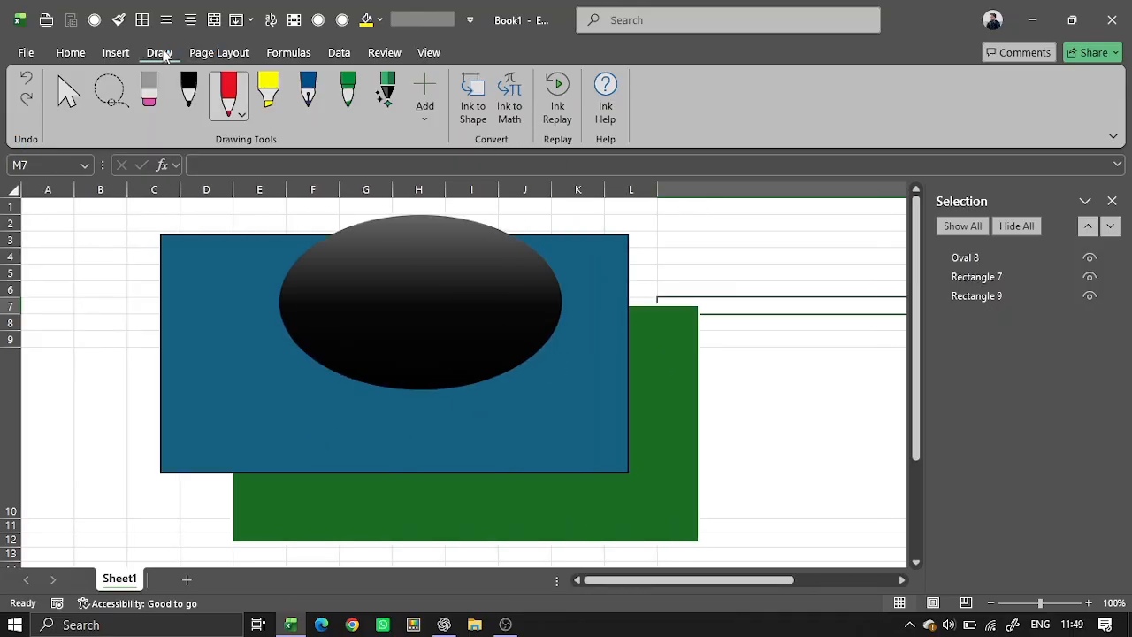
{"action": "left_click", "coordinate": [81, 88]}
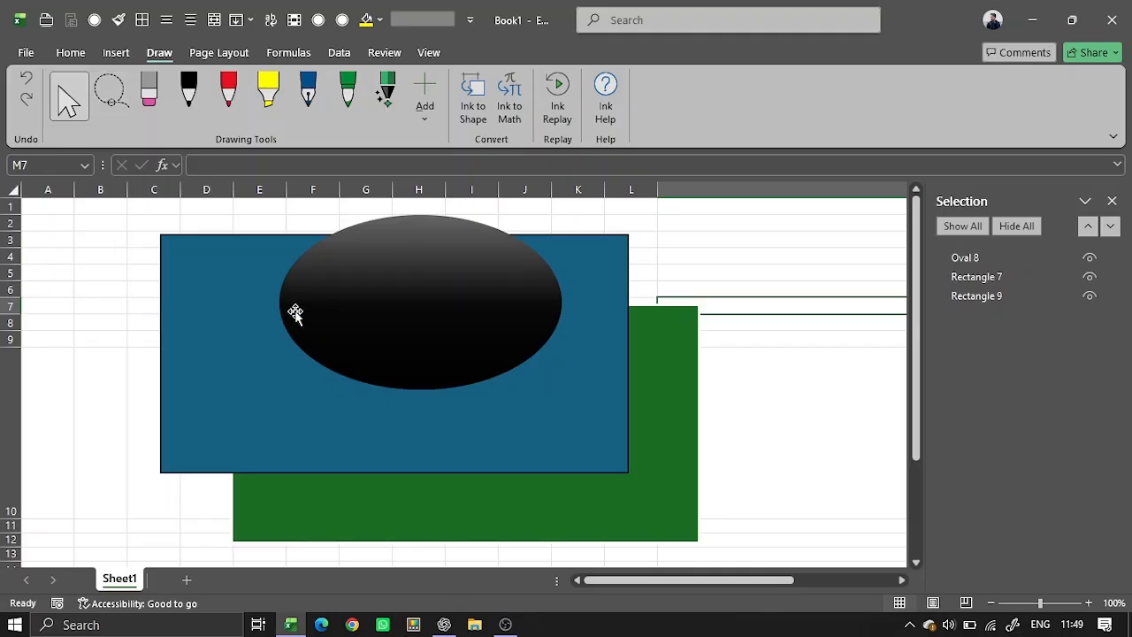
- Nudge the black oval slightly down and to the left, and deselect it
{"action": "mouse_move", "coordinate": [385, 292]}
{"action": "left_mouse_down"}
{"action": "mouse_move", "coordinate": [316, 366]}
{"action": "mouse_move", "coordinate": [378, 301]}
{"action": "left_mouse_up"}
{"action": "left_click", "coordinate": [38, 354]}
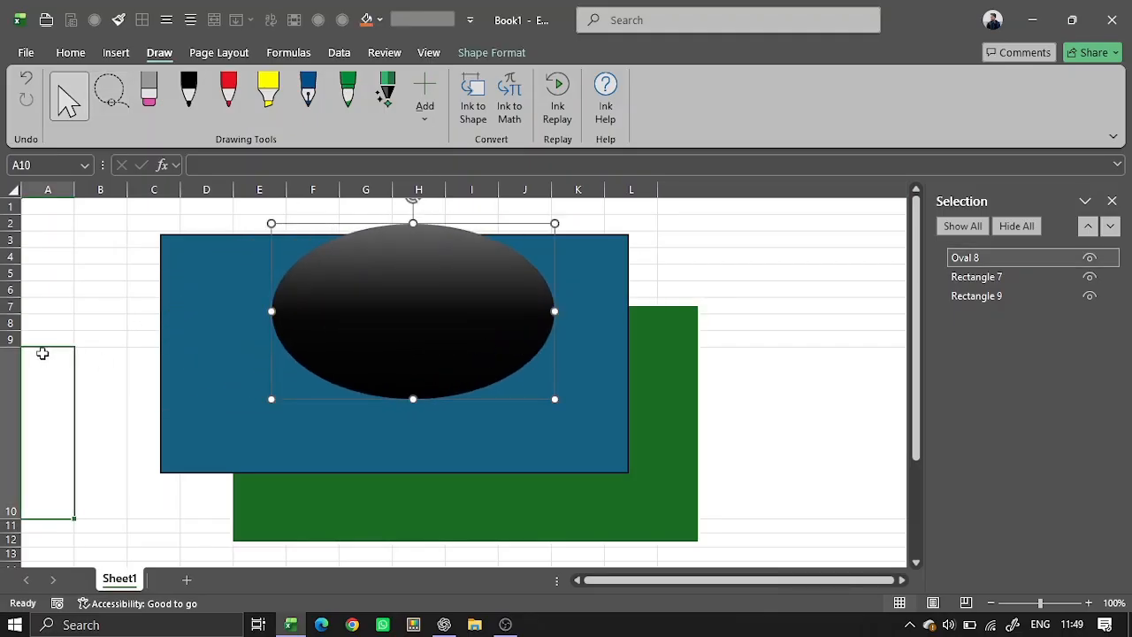
{"action": "left_click", "coordinate": [684, 286]}
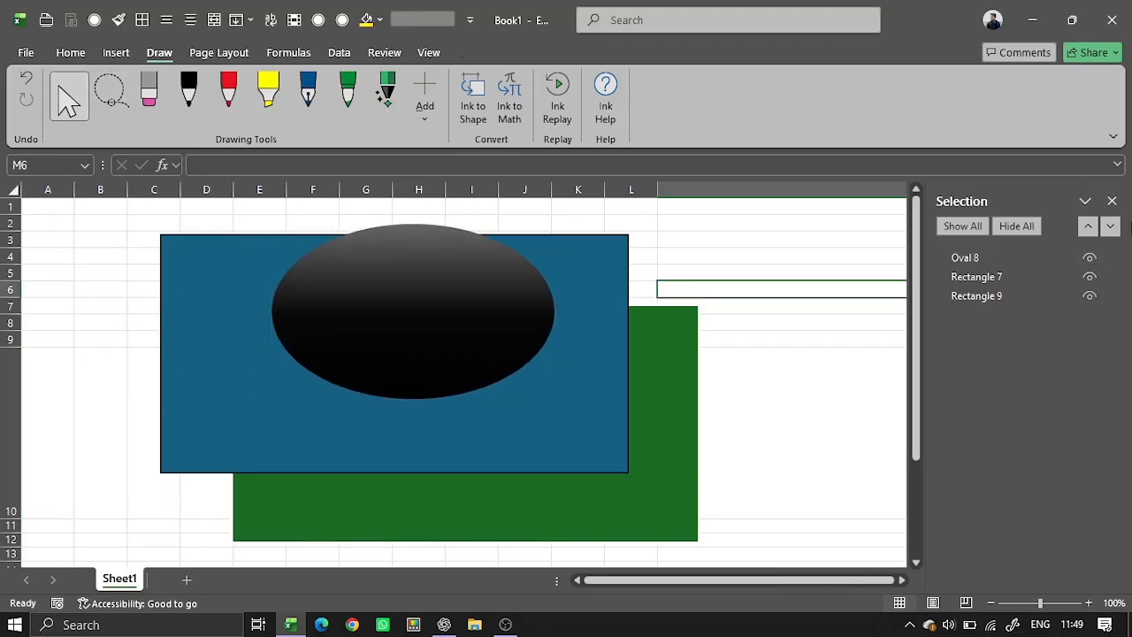
- Reorder the blue rectangle in the Selection pane so it lies behind the green rectangle at the bottom of the stack
{"action": "left_click", "coordinate": [619, 315]}
{"action": "left_click", "coordinate": [1109, 226]}
{"action": "left_click", "coordinate": [1087, 226]}
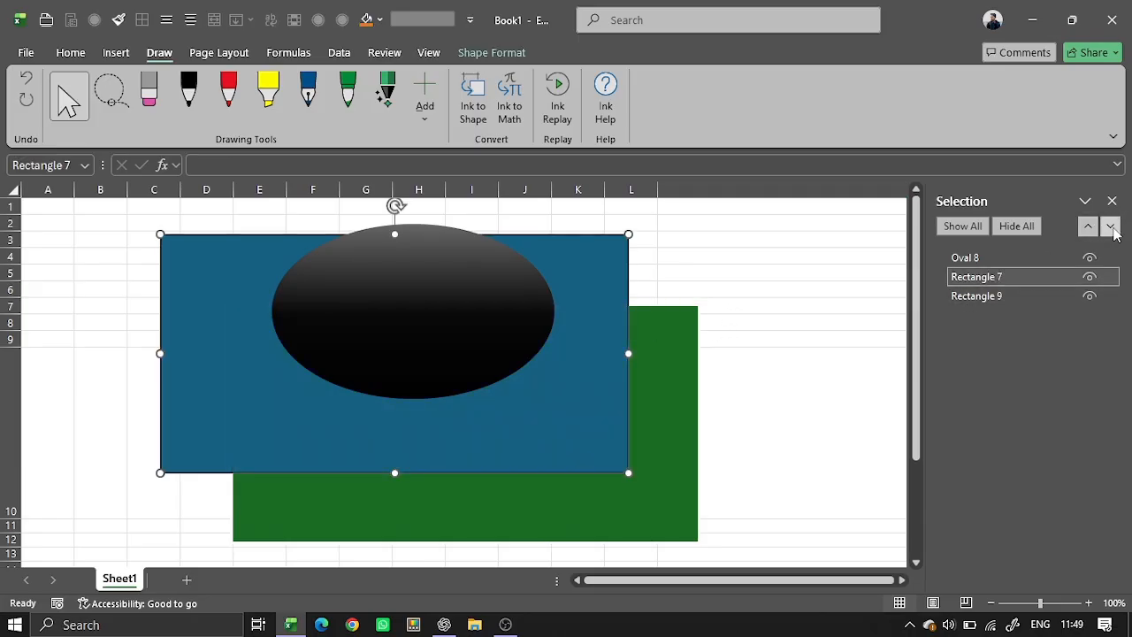
{"action": "left_click", "coordinate": [1110, 225]}
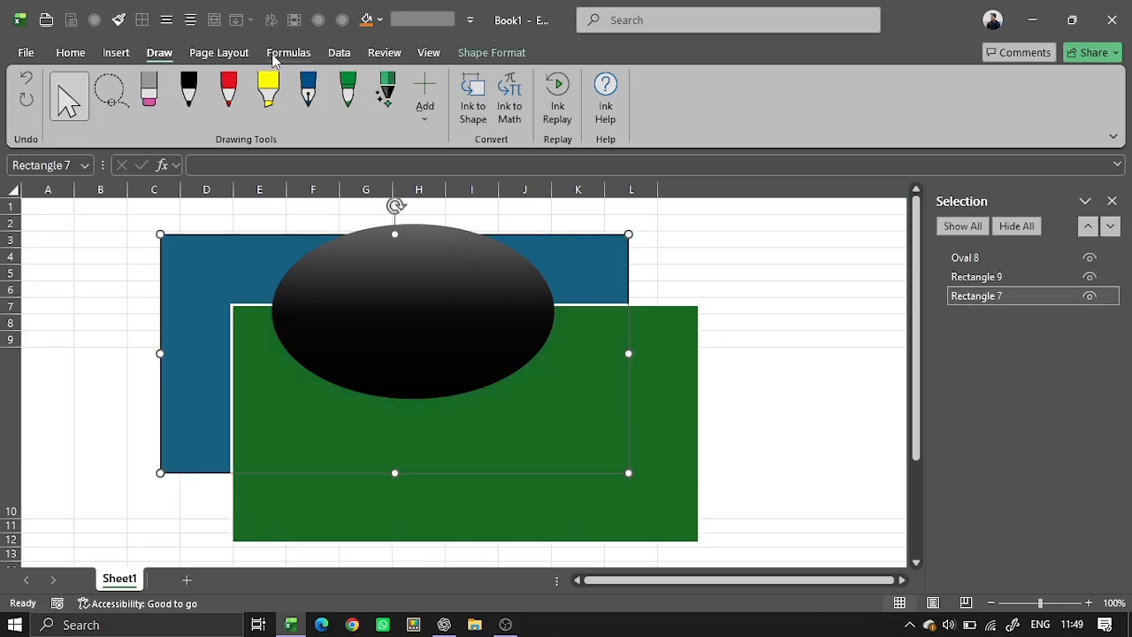
{"action": "left_click", "coordinate": [239, 53]}
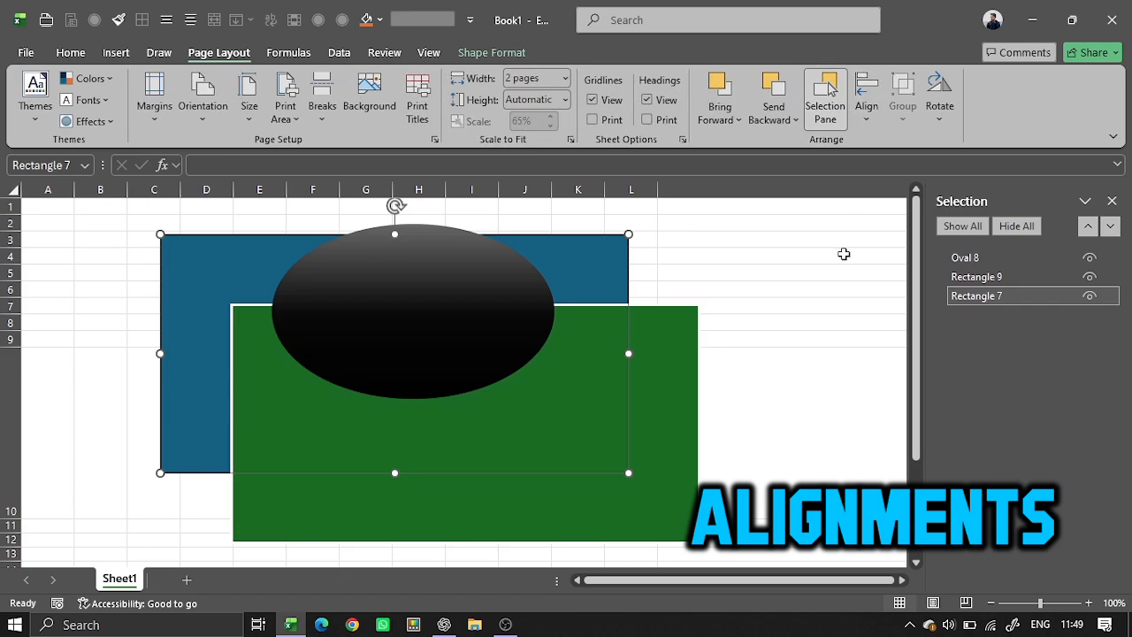
{"action": "left_click", "coordinate": [866, 99]}
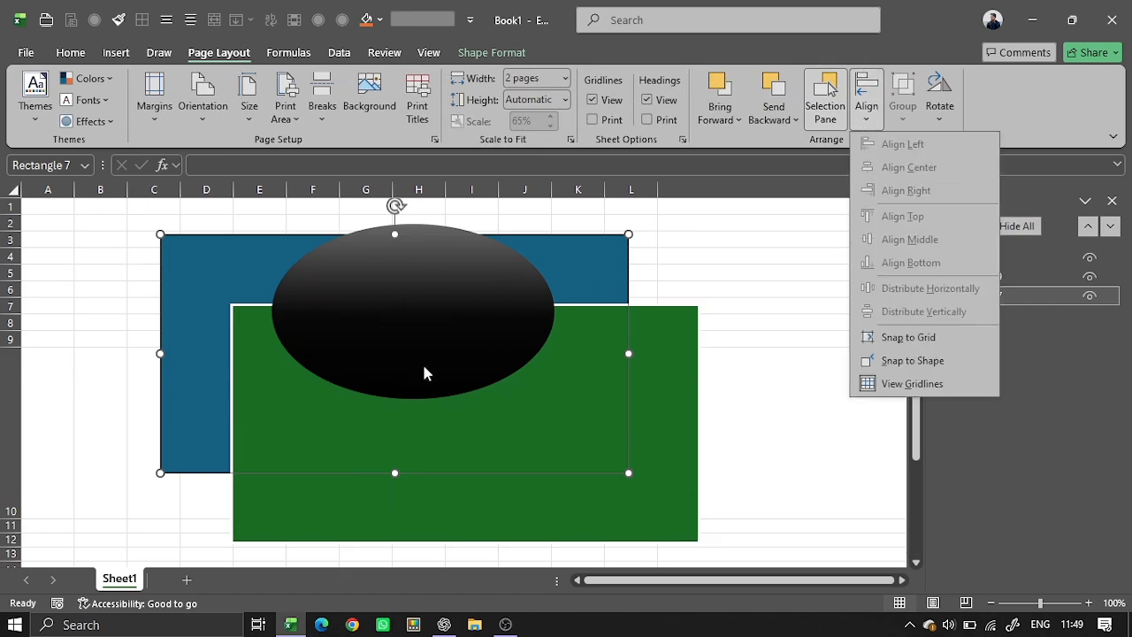
{"action": "left_click", "coordinate": [575, 288]}
{"action": "left_click", "coordinate": [125, 256]}
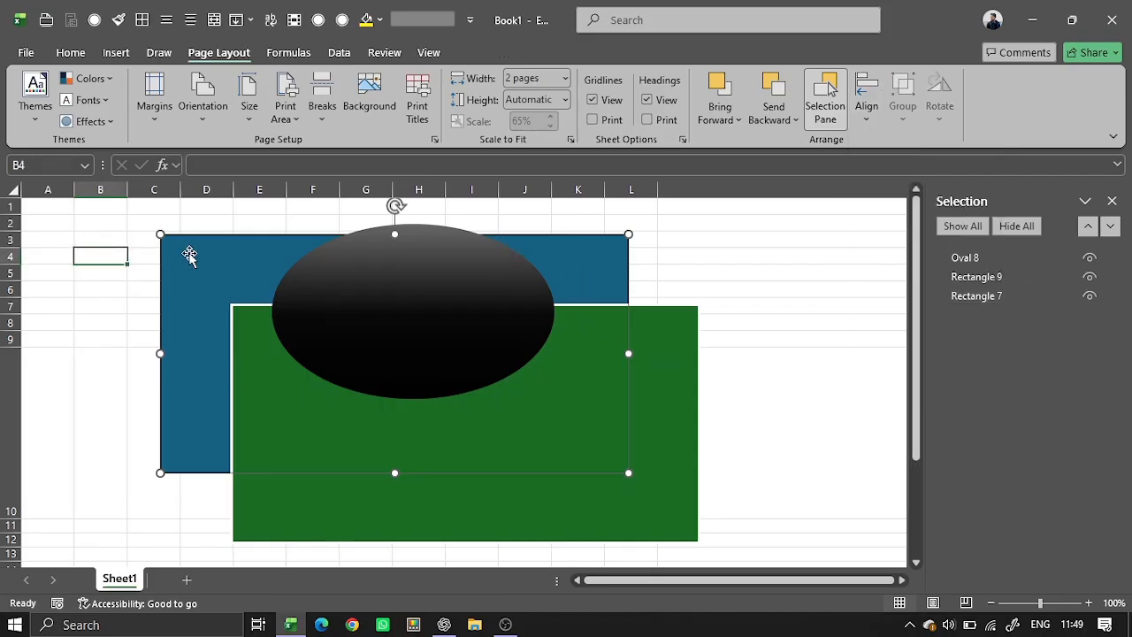
- Move the blue rectangle to column A near row 1, collapse the ribbon, and enlarge the rectangle to reach column M and row 17
{"action": "left_click", "coordinate": [189, 255]}
{"action": "left_click", "coordinate": [231, 306]}
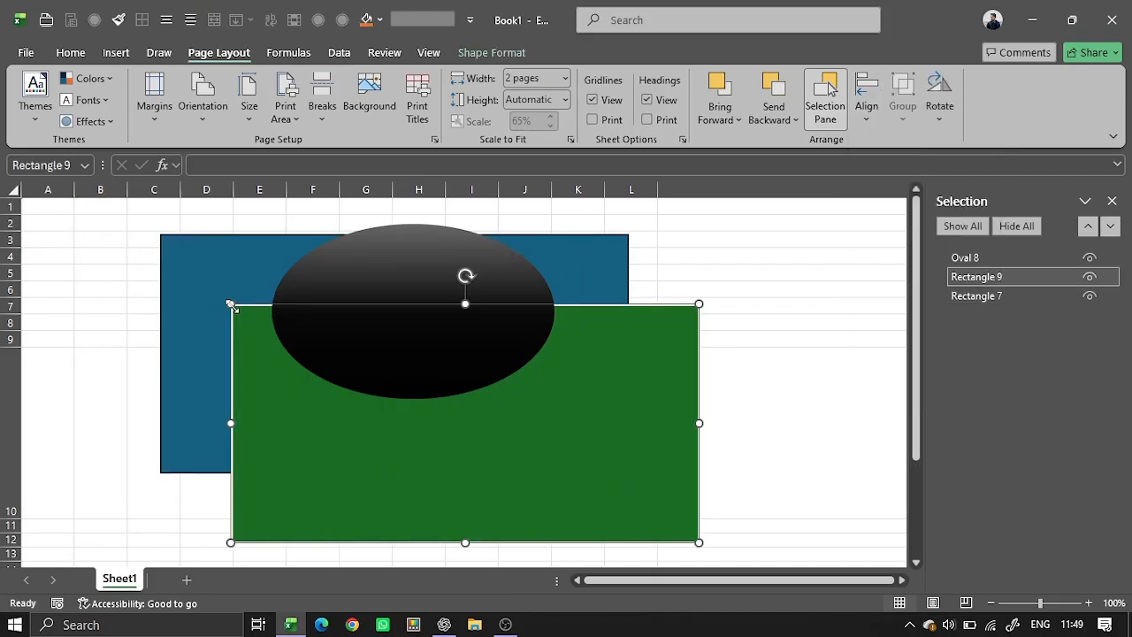
{"action": "left_click_drag", "start_coordinate": [232, 300], "coordinate": [123, 262]}
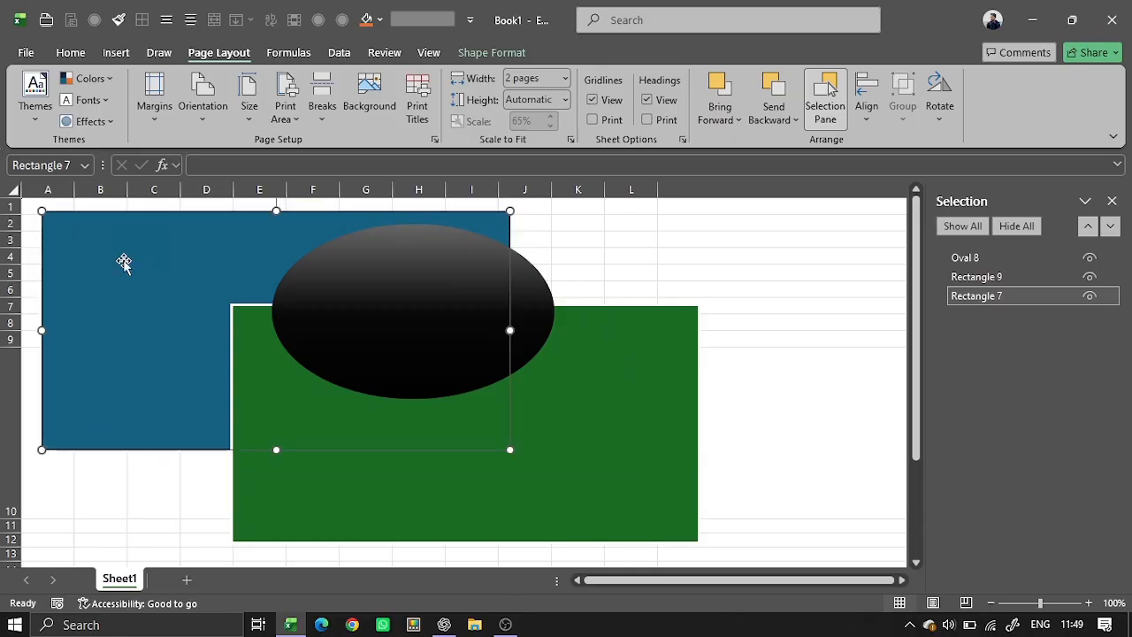
{"action": "key", "text": "ctrl+F1"}
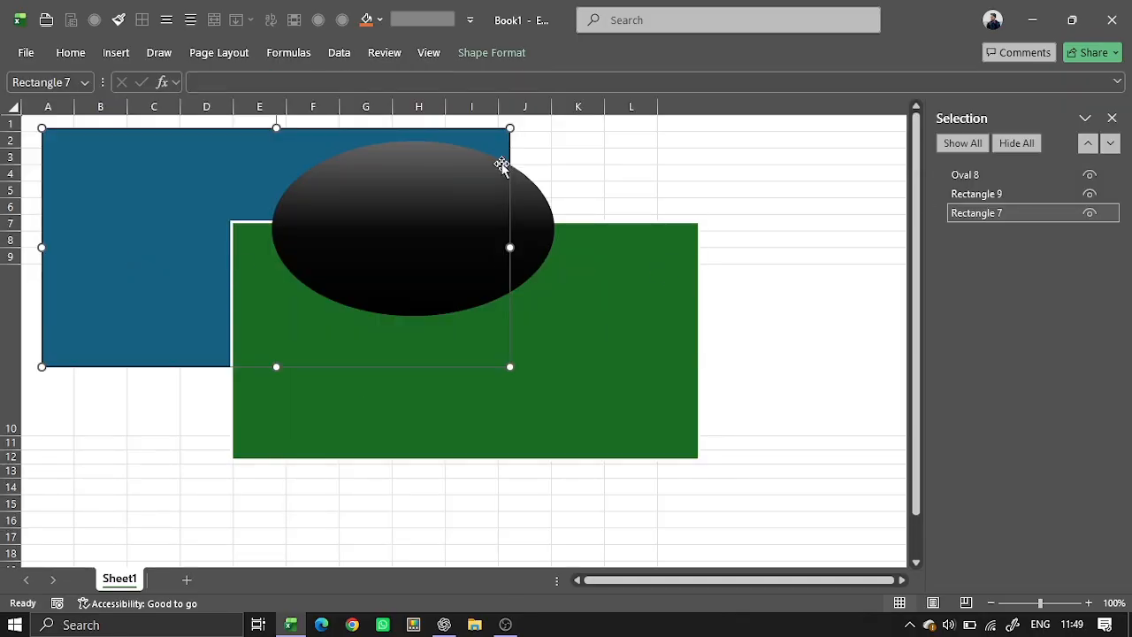
{"action": "left_click_drag", "start_coordinate": [509, 366], "coordinate": [839, 534]}
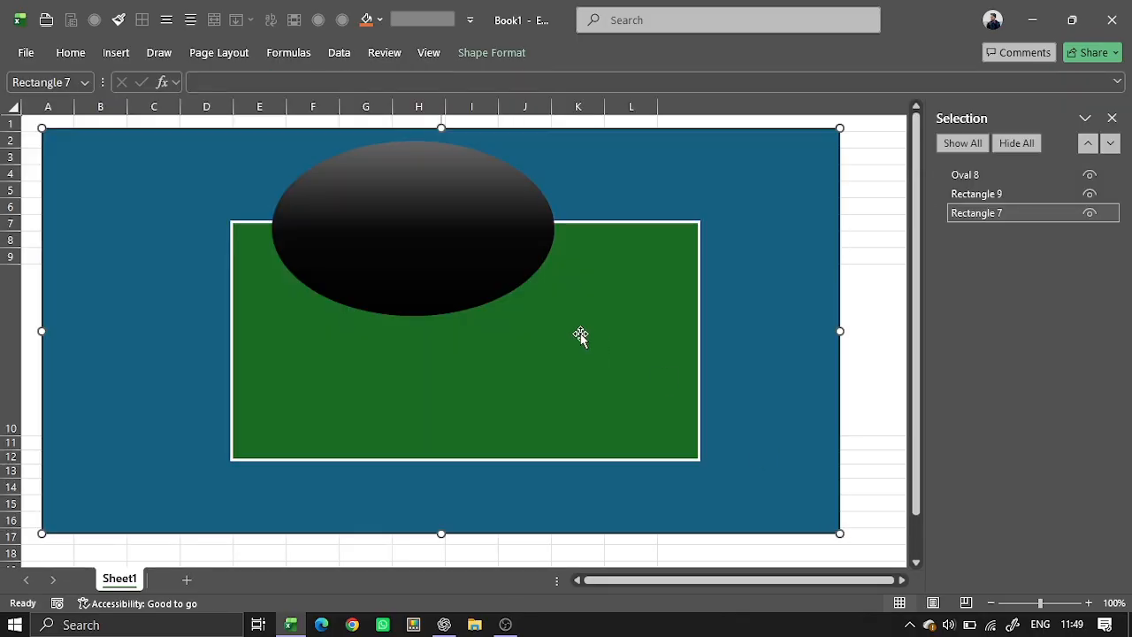
- Move the black oval inside the green rectangle, and left-align it with the blue rectangle
{"action": "left_click_drag", "start_coordinate": [456, 247], "coordinate": [488, 354]}
{"action": "left_click", "coordinate": [177, 197]}
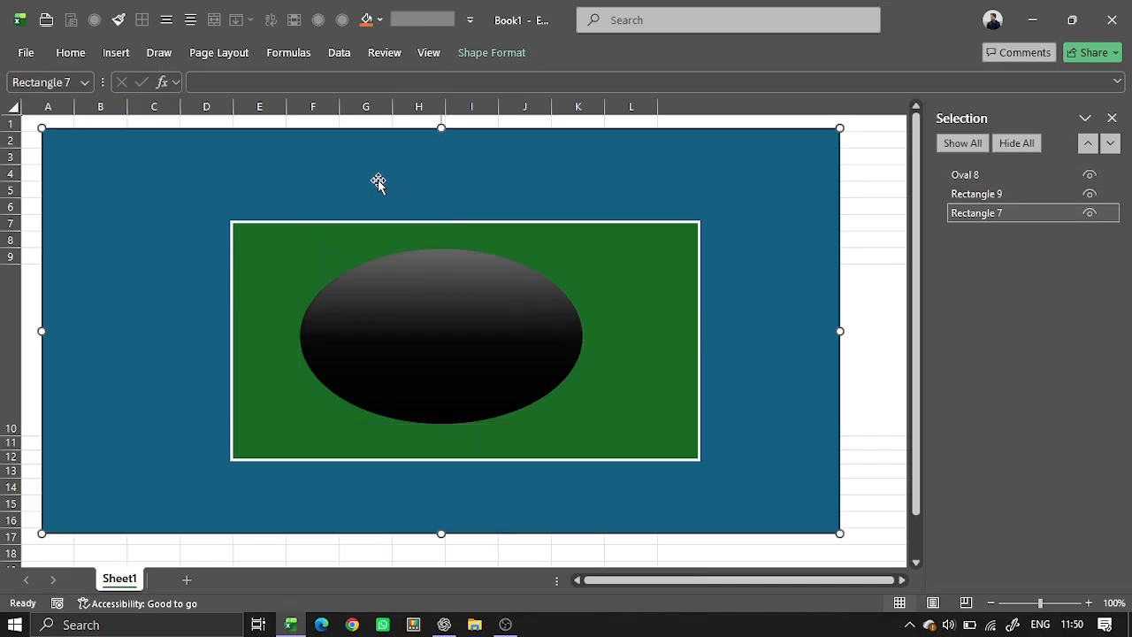
{"action": "left_click", "coordinate": [455, 340], "text": "shift"}
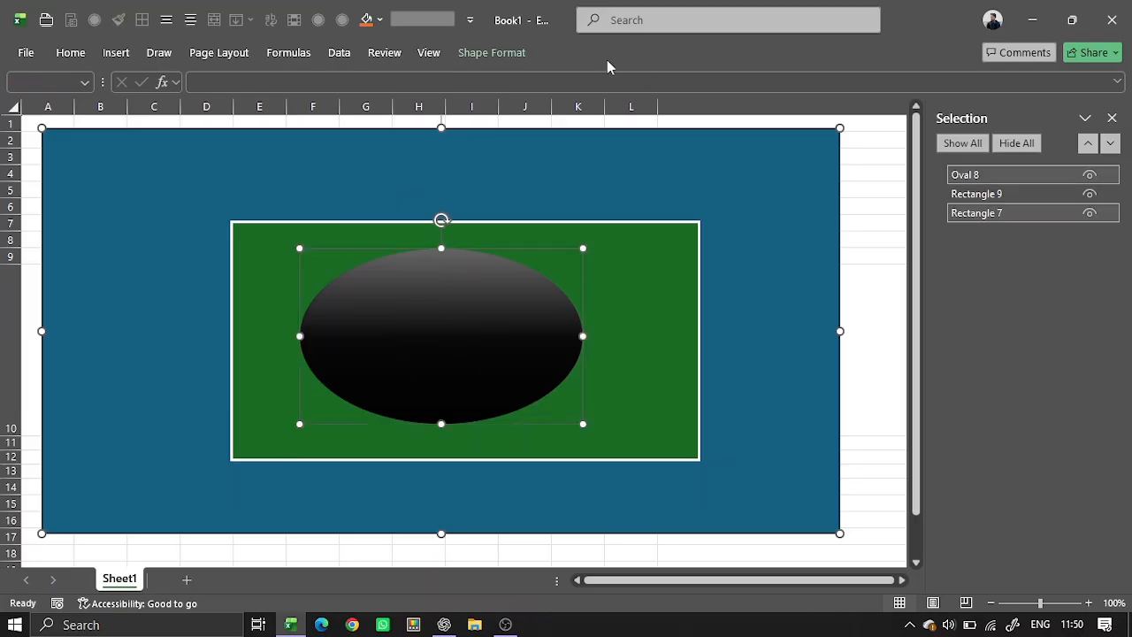
{"action": "left_click", "coordinate": [240, 53]}
{"action": "left_click", "coordinate": [872, 123]}
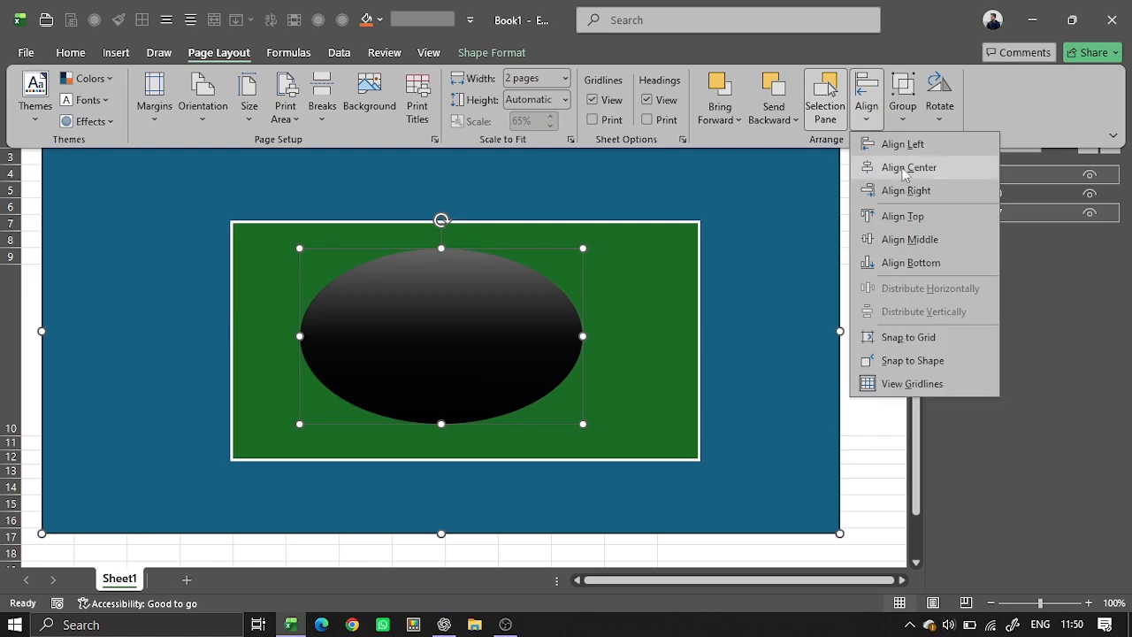
{"action": "left_click", "coordinate": [909, 149]}
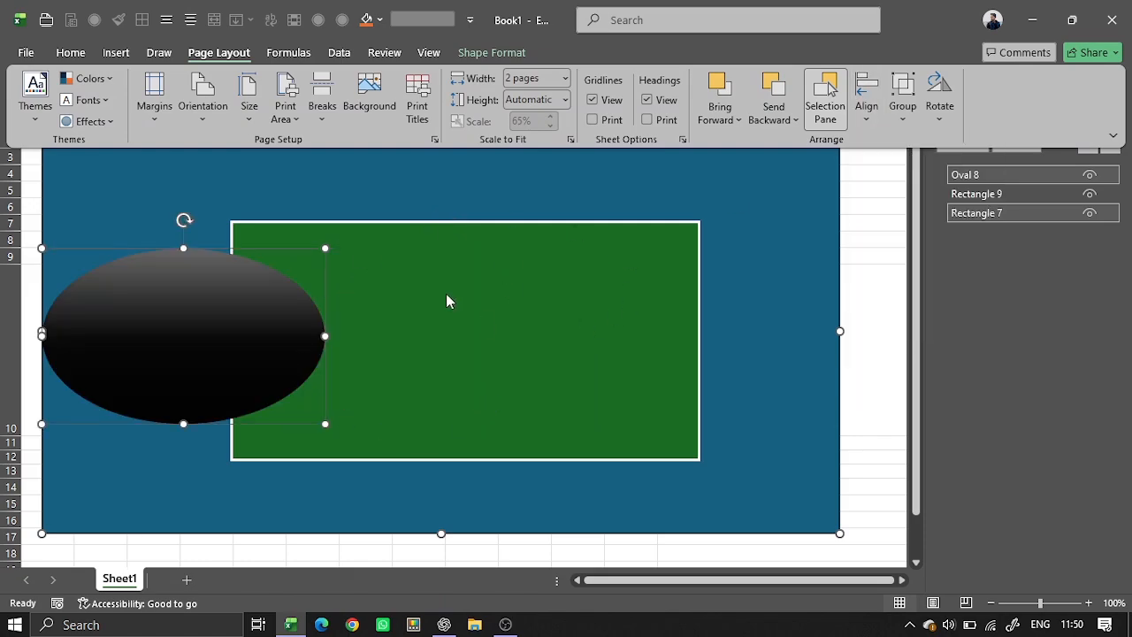
- Align the black oval with the blue rectangle by applying Align Center, Align Middle, and Align Top in turn
{"action": "left_click", "coordinate": [868, 128]}
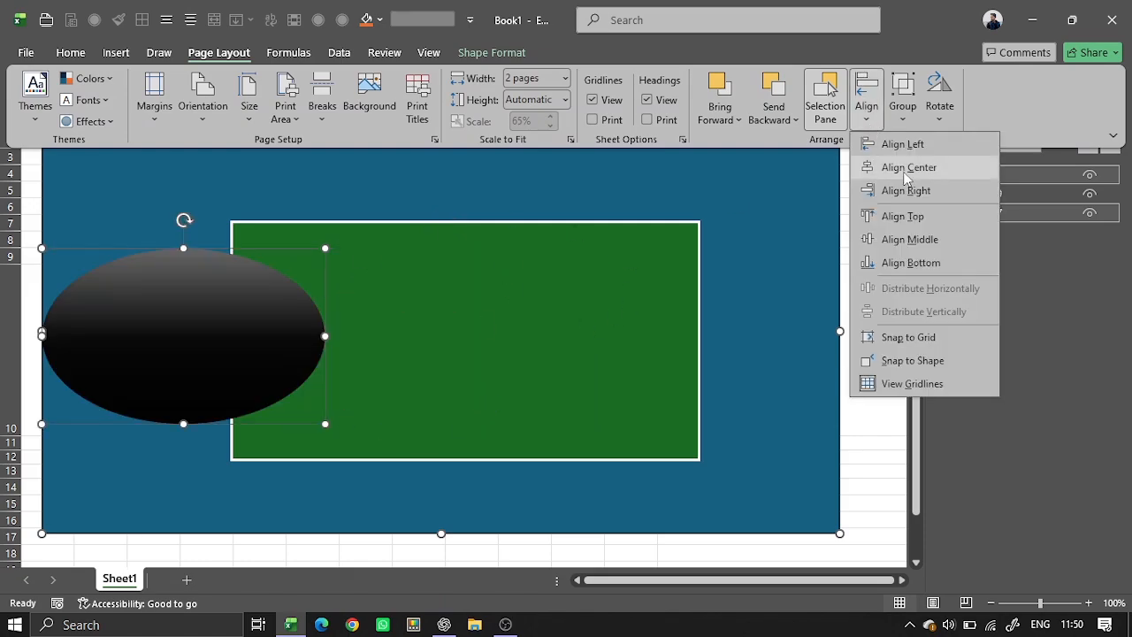
{"action": "left_click", "coordinate": [902, 170]}
{"action": "left_click", "coordinate": [867, 115]}
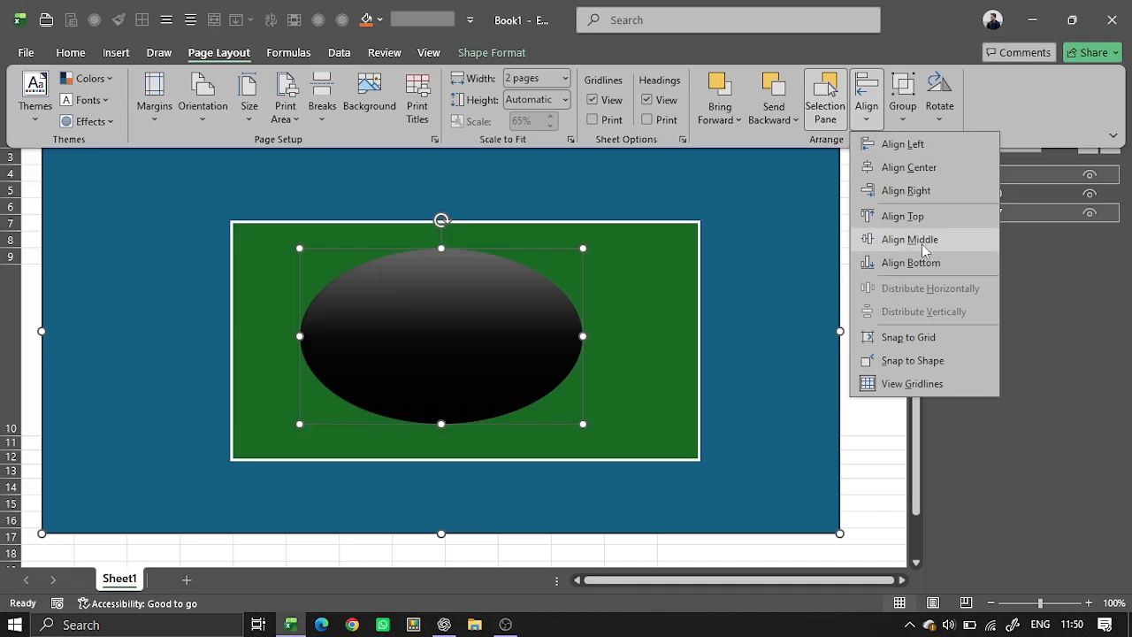
{"action": "left_click", "coordinate": [922, 239]}
{"action": "left_click", "coordinate": [867, 114]}
{"action": "left_click", "coordinate": [902, 217]}
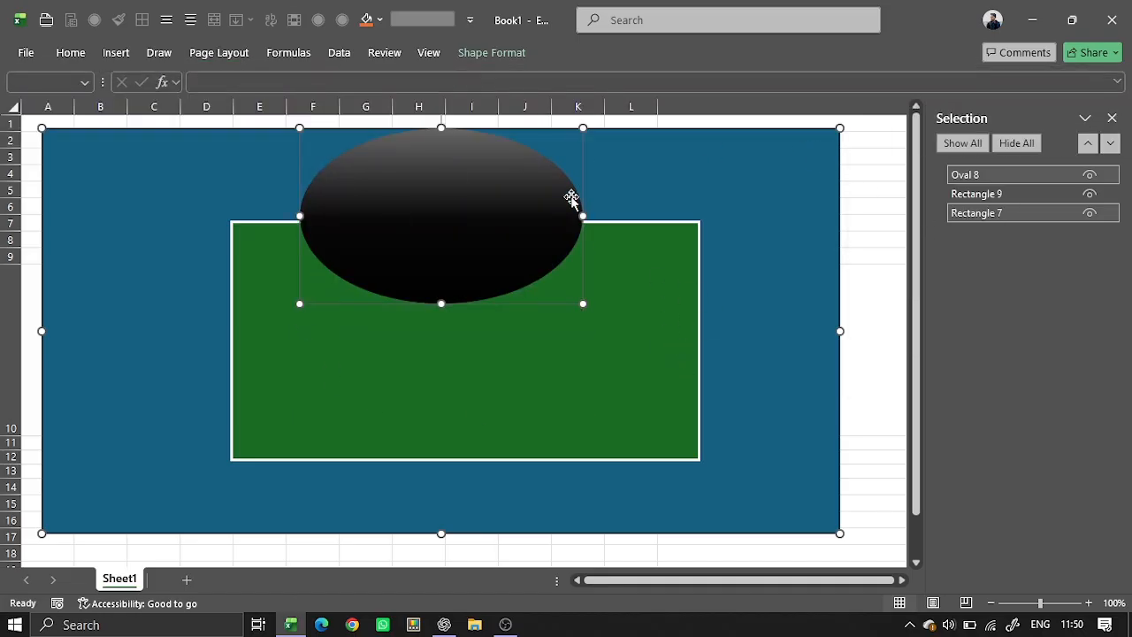
- Select the green rectangle together with the black oval, and align their left edges
{"action": "left_click", "coordinate": [624, 310]}
{"action": "left_click", "coordinate": [502, 198], "text": "shift"}
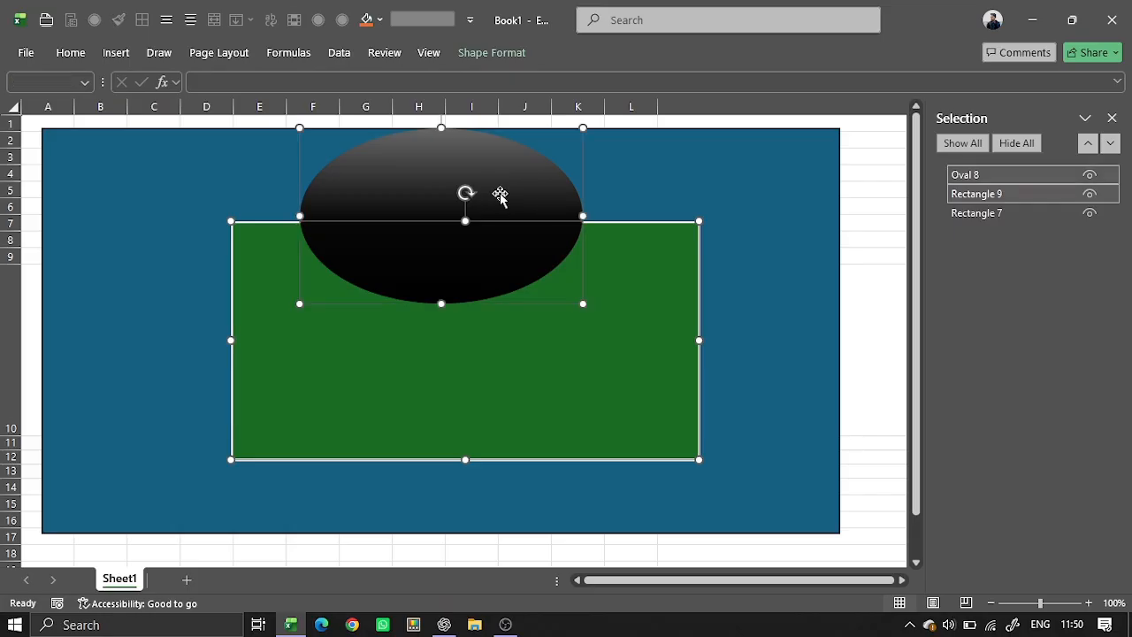
{"action": "left_click", "coordinate": [217, 53]}
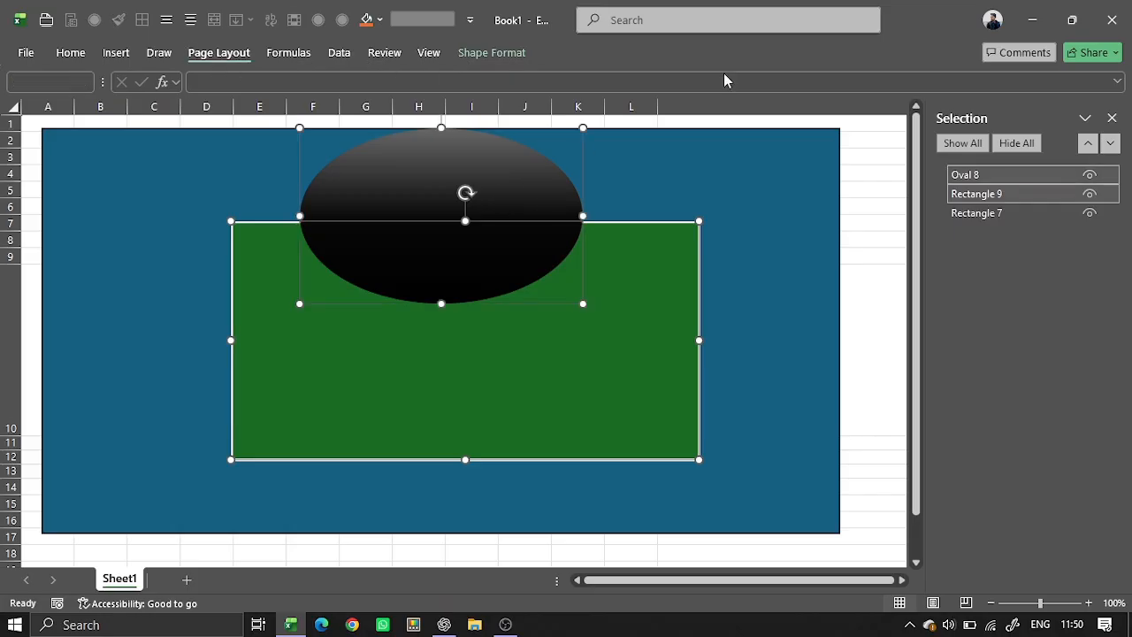
{"action": "left_click", "coordinate": [866, 97]}
{"action": "left_click", "coordinate": [884, 141]}
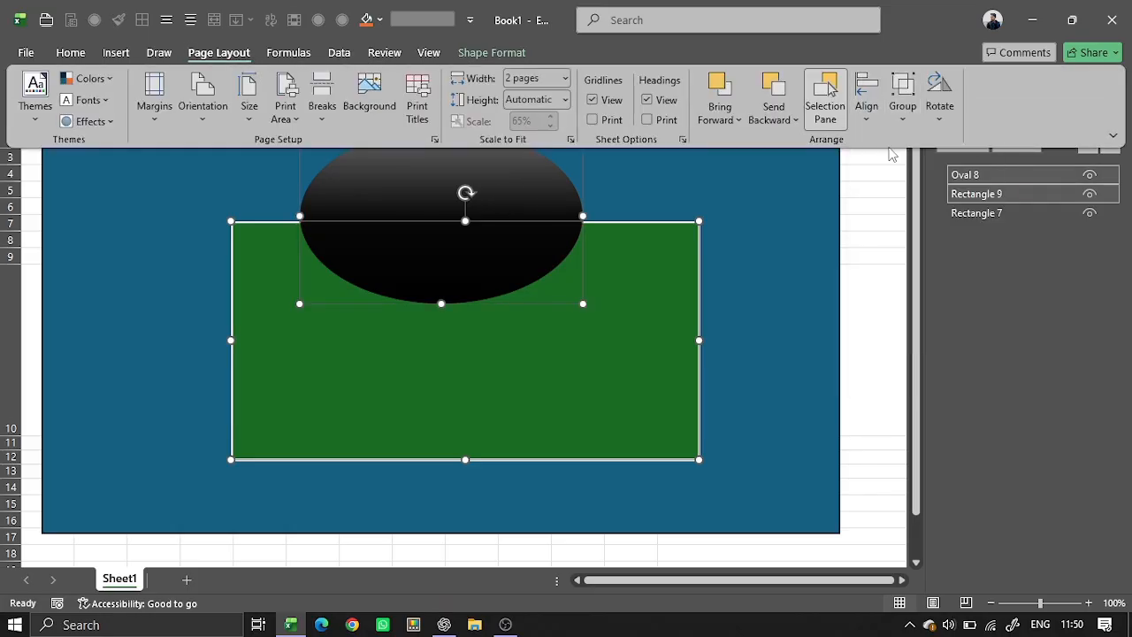
- Shift the green rectangle slightly down and to the right, and move the black oval inside it
{"action": "left_click", "coordinate": [425, 254]}
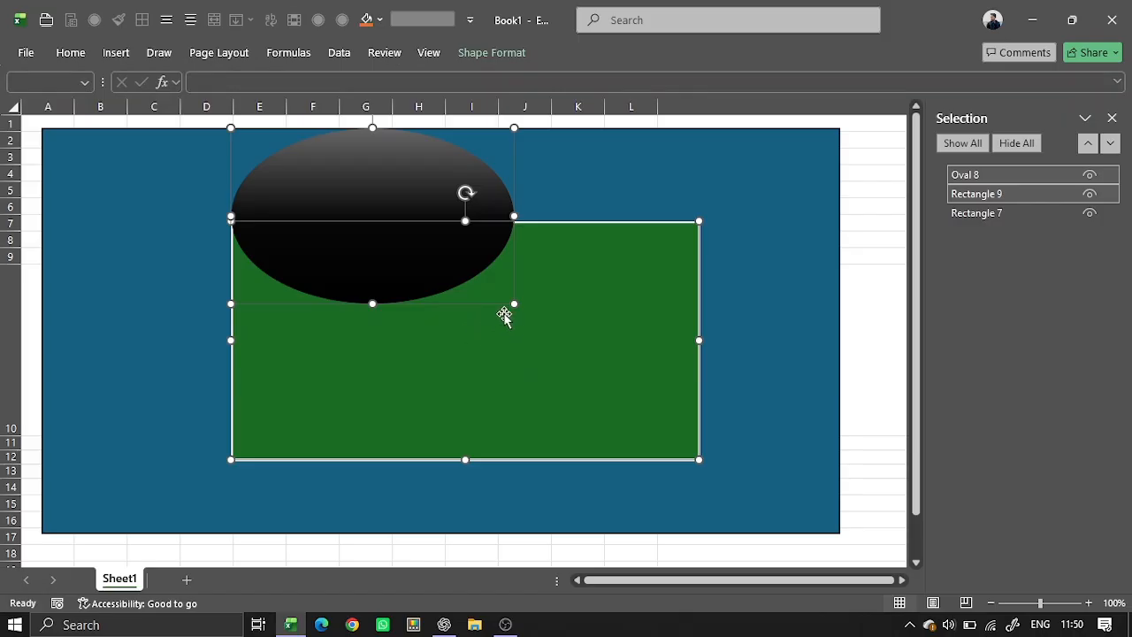
{"action": "left_click_drag", "start_coordinate": [521, 320], "coordinate": [538, 326]}
{"action": "left_click", "coordinate": [569, 194]}
{"action": "left_click_drag", "start_coordinate": [430, 194], "coordinate": [515, 324]}
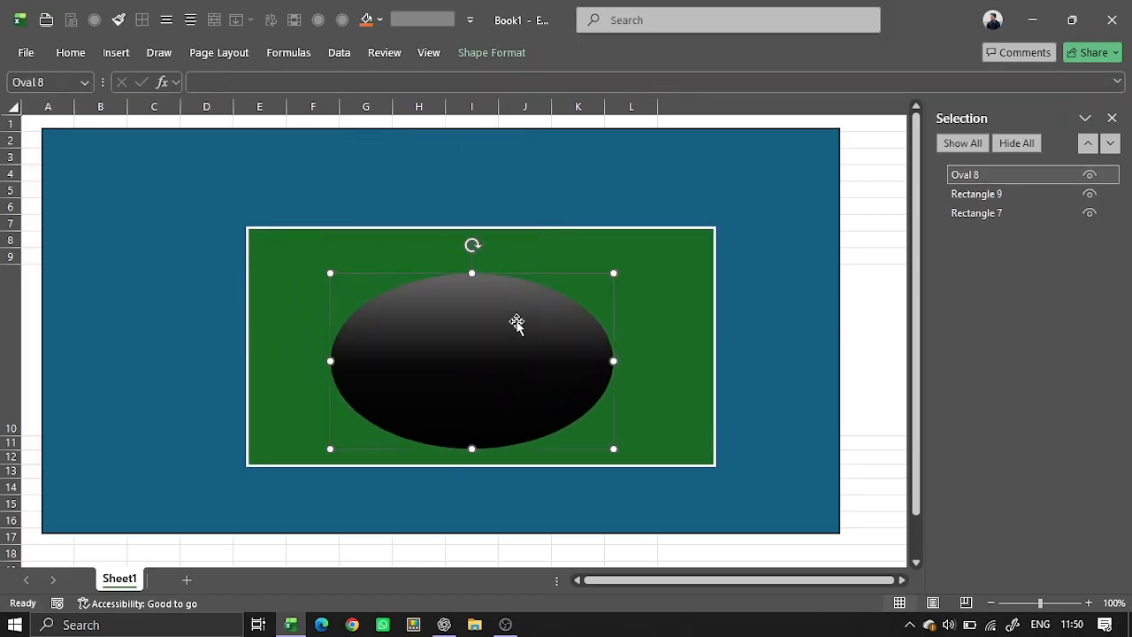
- Select the green rectangle along with the black oval, and align their vertical middles
{"action": "left_click", "coordinate": [648, 294], "text": "shift"}
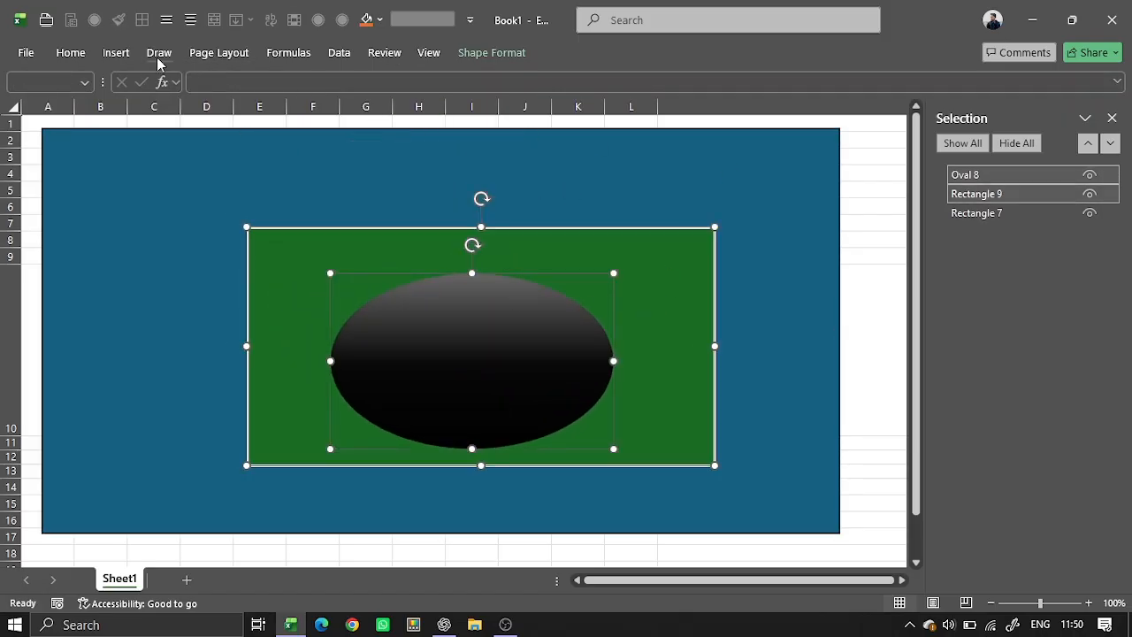
{"action": "left_click", "coordinate": [196, 55]}
{"action": "left_click", "coordinate": [867, 113]}
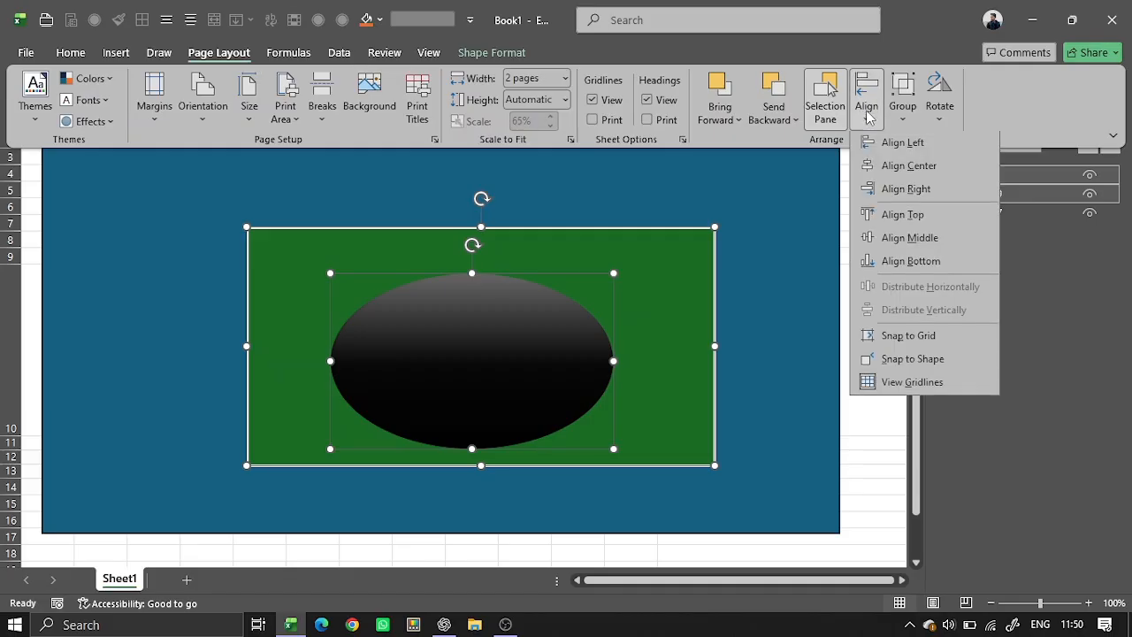
{"action": "left_click", "coordinate": [911, 241]}
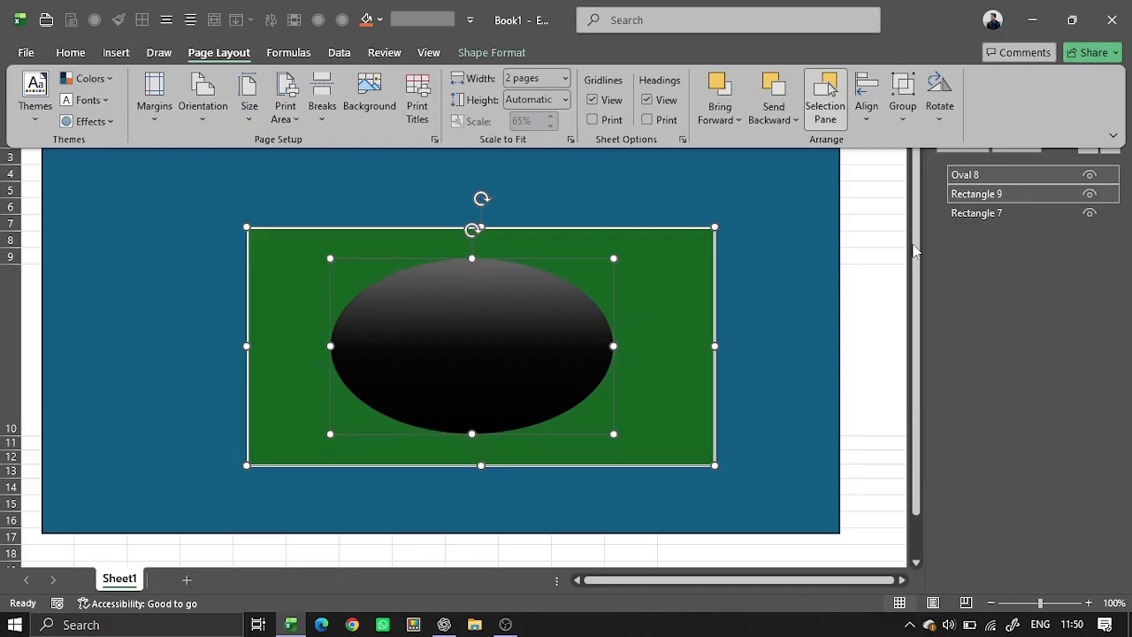
- Align the black oval to the right and bottom edges of the green rectangle
{"action": "left_click", "coordinate": [866, 113]}
{"action": "left_click", "coordinate": [910, 194]}
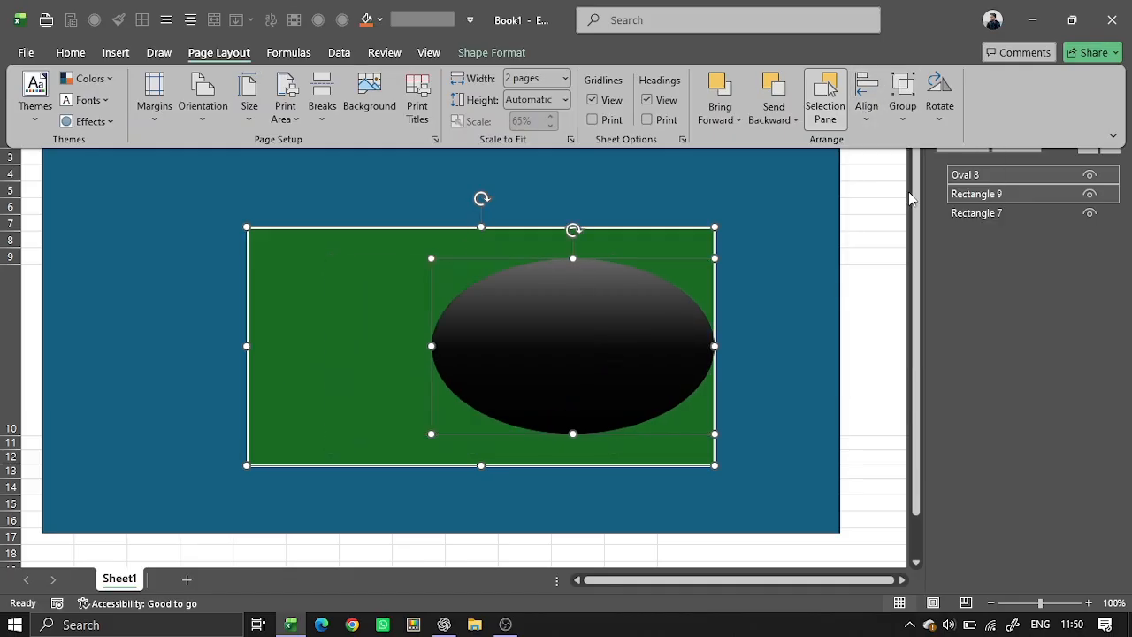
{"action": "left_click", "coordinate": [866, 113]}
{"action": "left_click", "coordinate": [902, 263]}
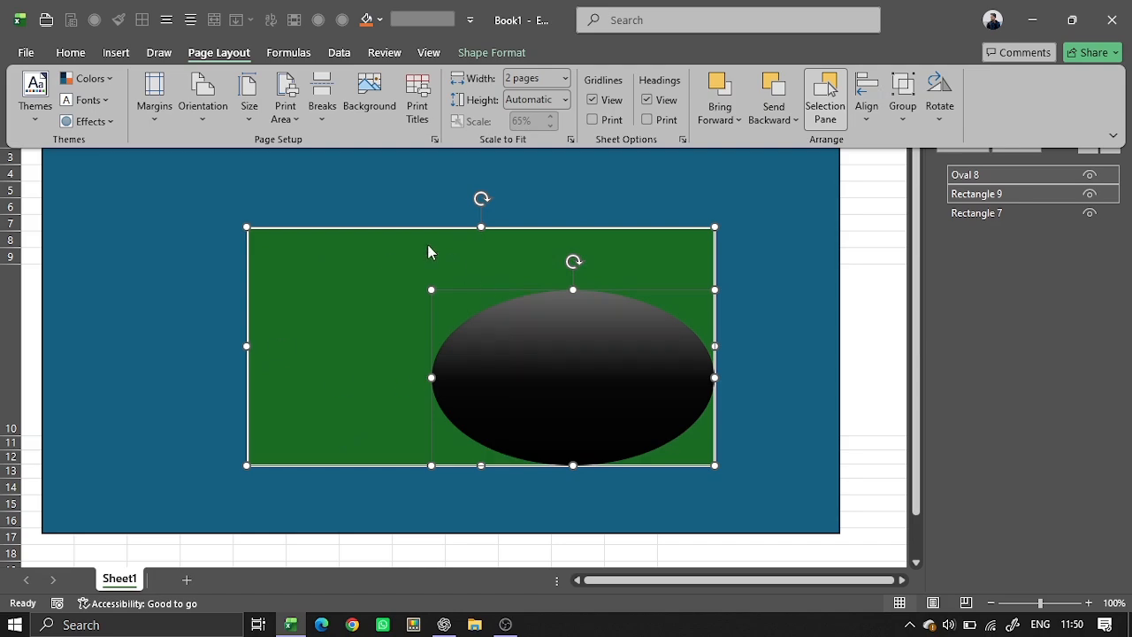
- Select all three shapes on the sheet, and align their left edges
{"action": "left_click", "coordinate": [218, 221]}
{"action": "left_click", "coordinate": [218, 221]}
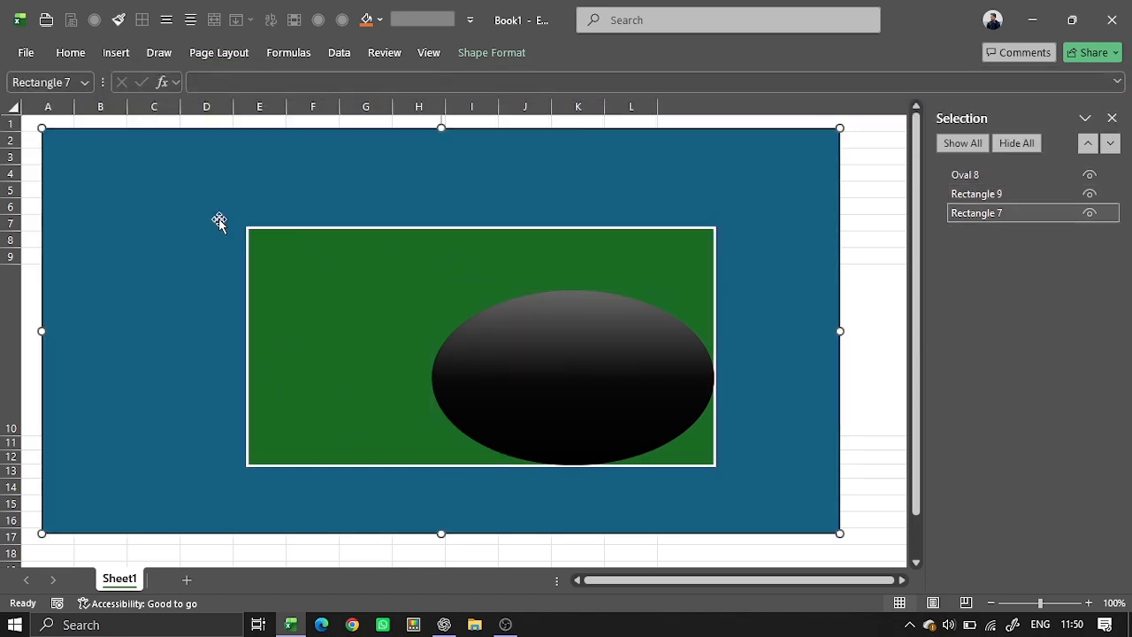
{"action": "left_click", "coordinate": [403, 257]}
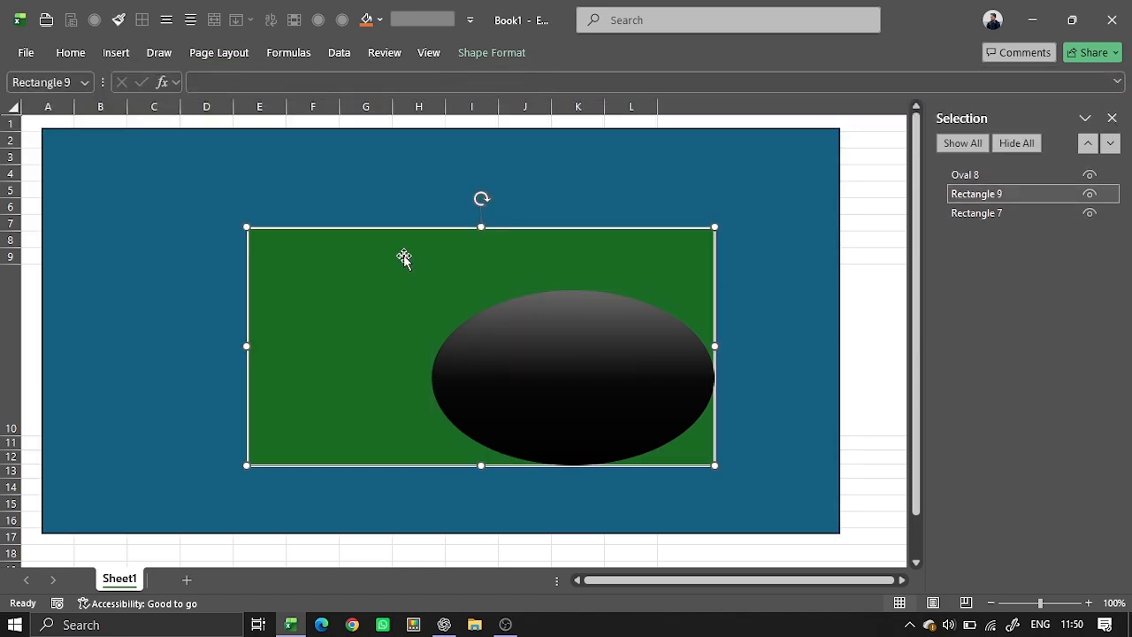
{"action": "key", "text": "ctrl+a"}
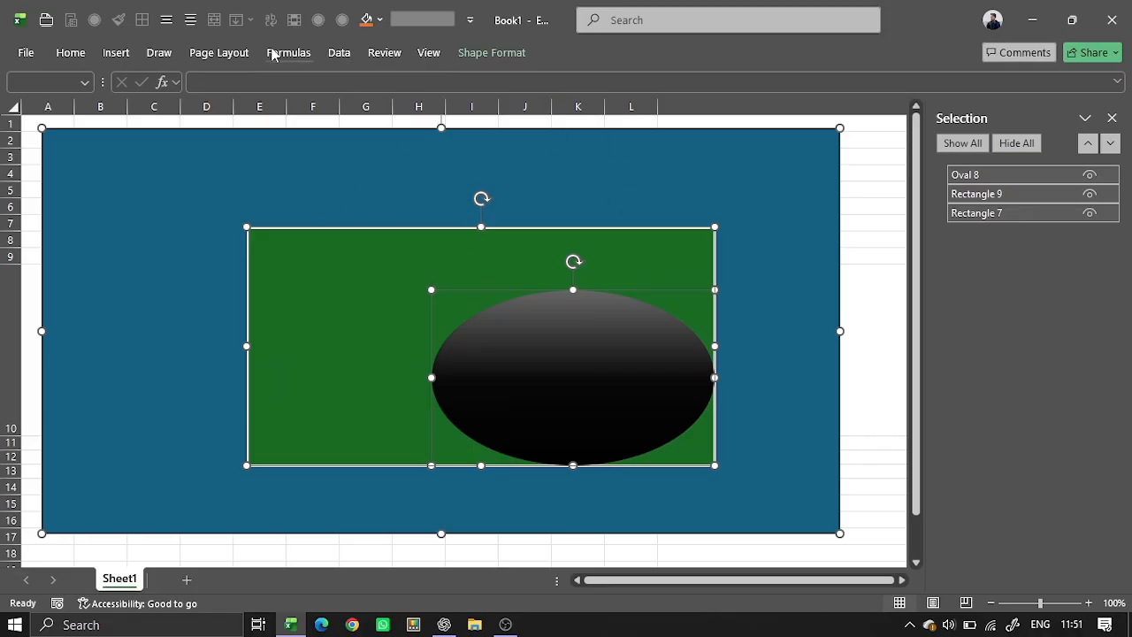
{"action": "left_click", "coordinate": [228, 53]}
{"action": "left_click", "coordinate": [868, 111]}
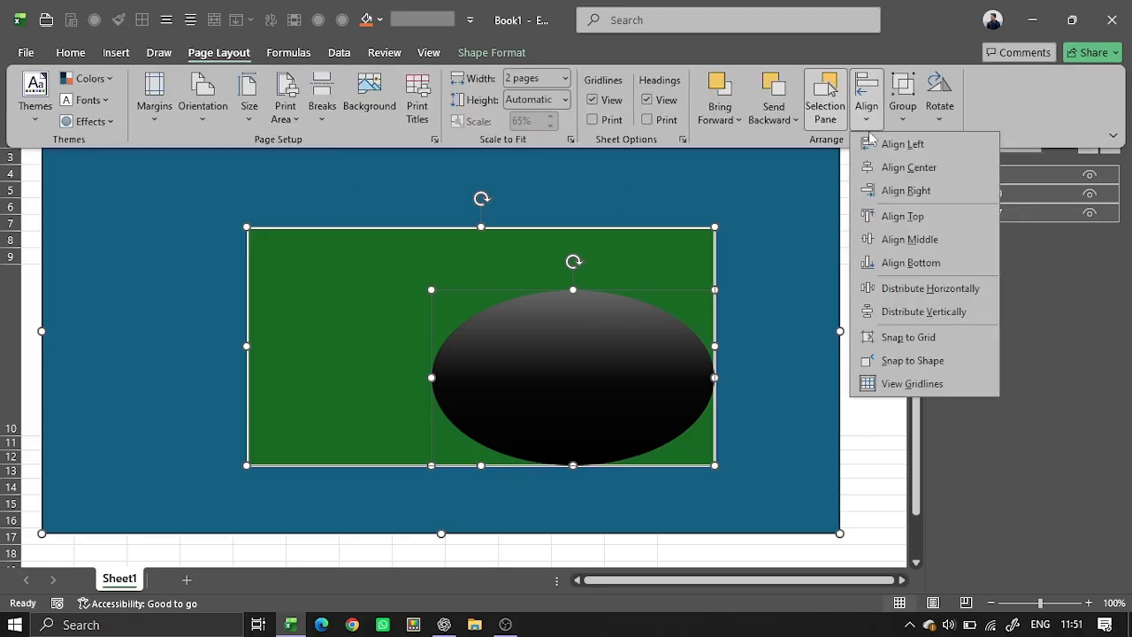
{"action": "left_click", "coordinate": [889, 151]}
{"action": "left_click", "coordinate": [628, 209]}
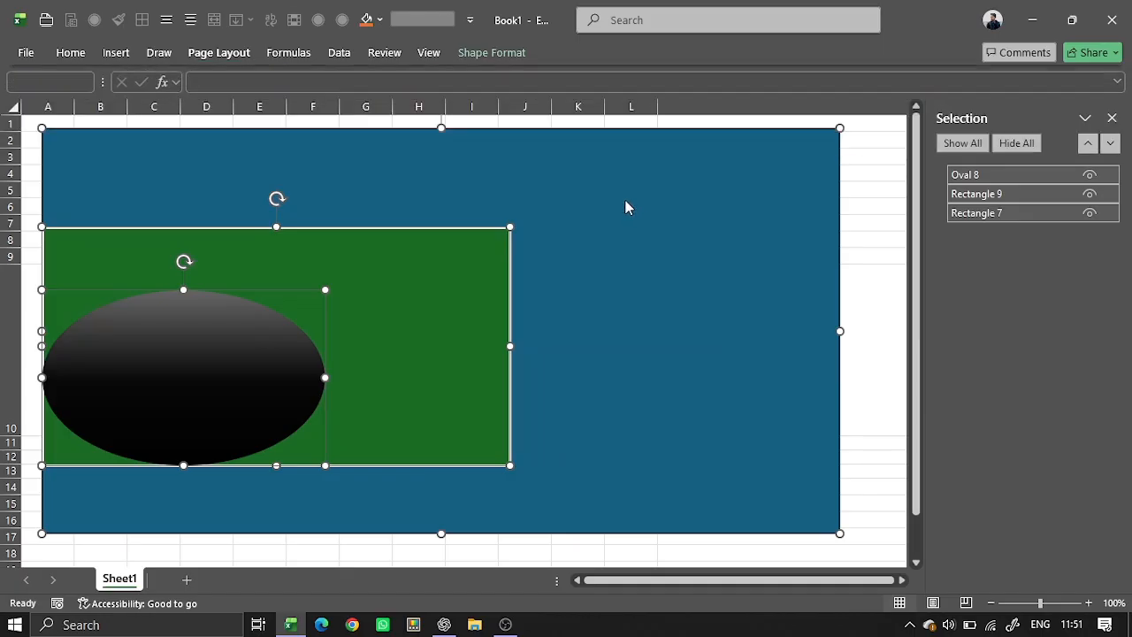
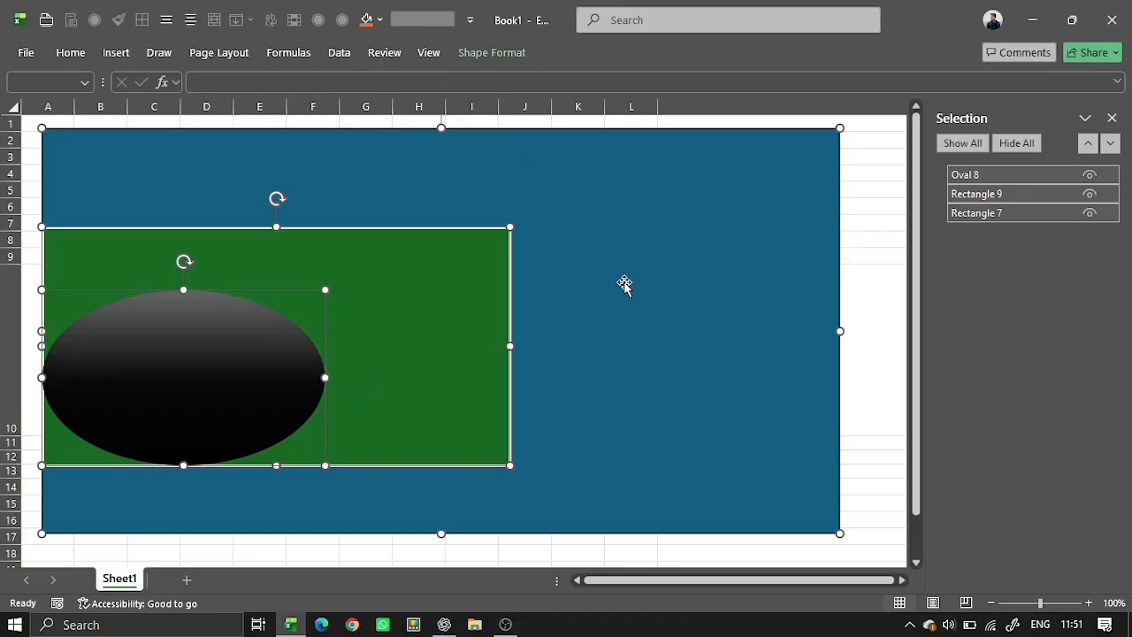
- Deselect the shapes, try selecting Oval 8, Rectangle 9, and Rectangle 7 in the Selection pane, and reselect all three
{"action": "double_click", "coordinate": [1015, 213]}
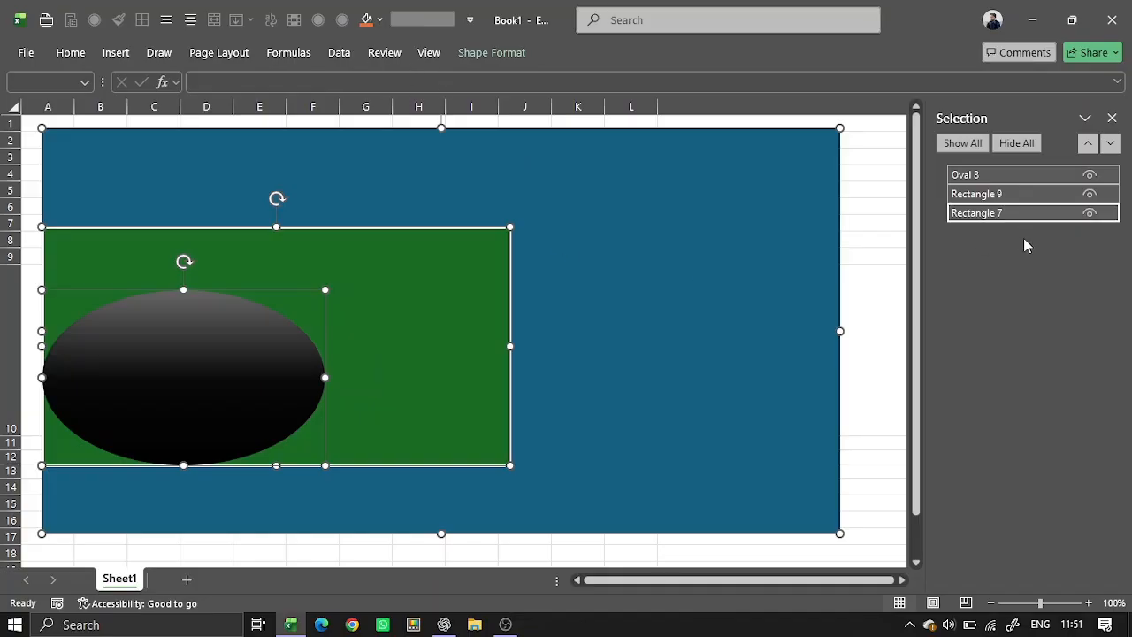
{"action": "left_click", "coordinate": [885, 247]}
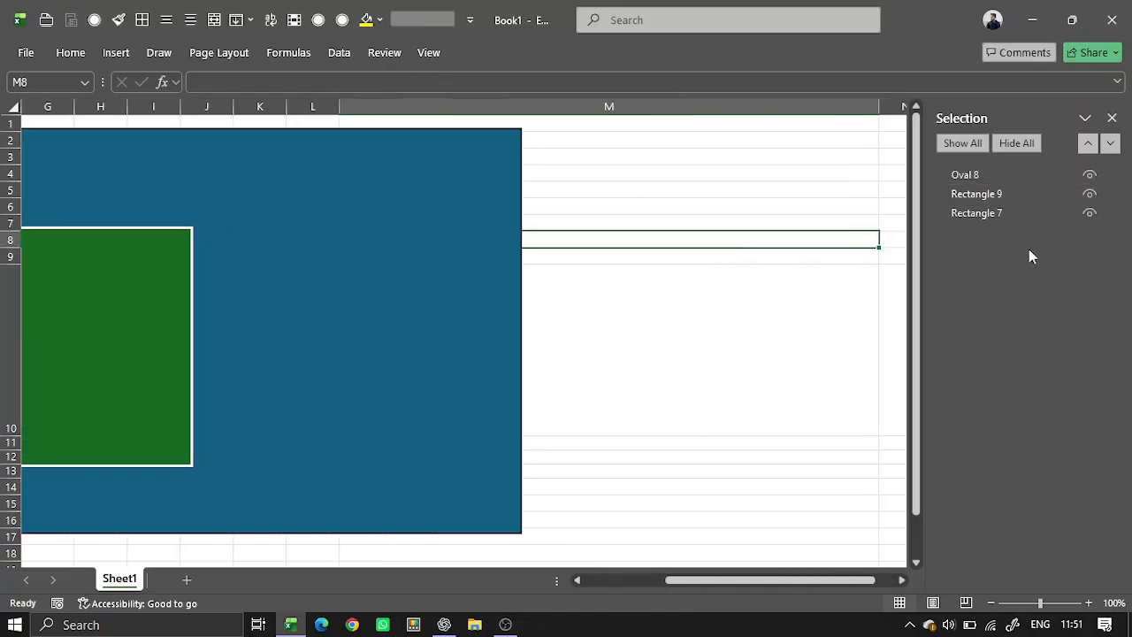
{"action": "left_click", "coordinate": [1016, 215]}
{"action": "left_click", "coordinate": [1016, 194]}
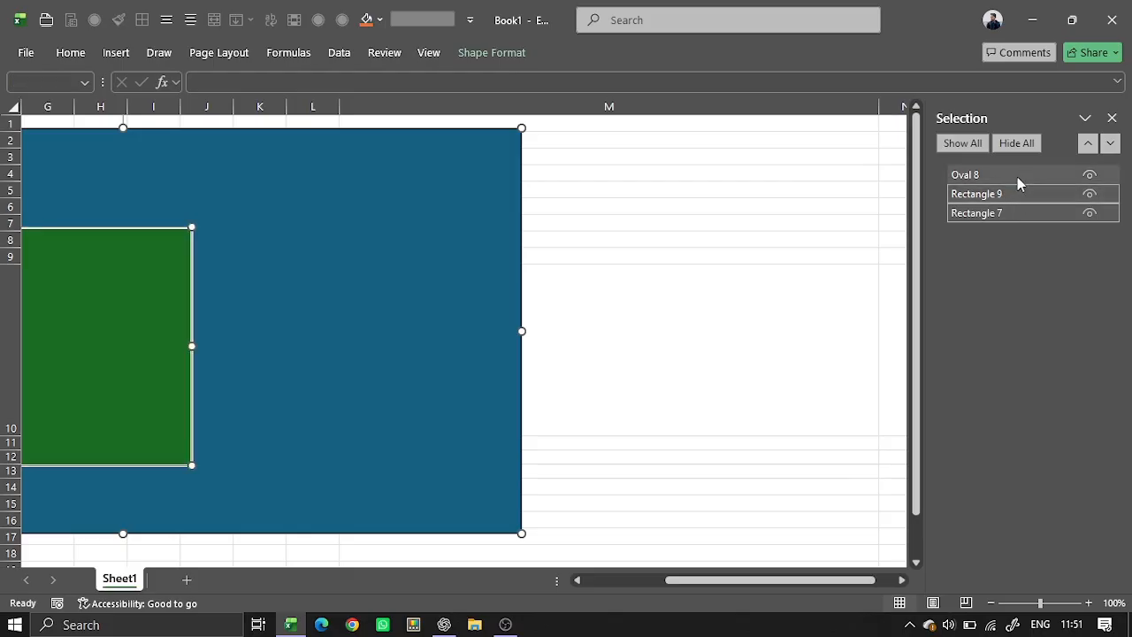
{"action": "left_click", "coordinate": [1017, 174]}
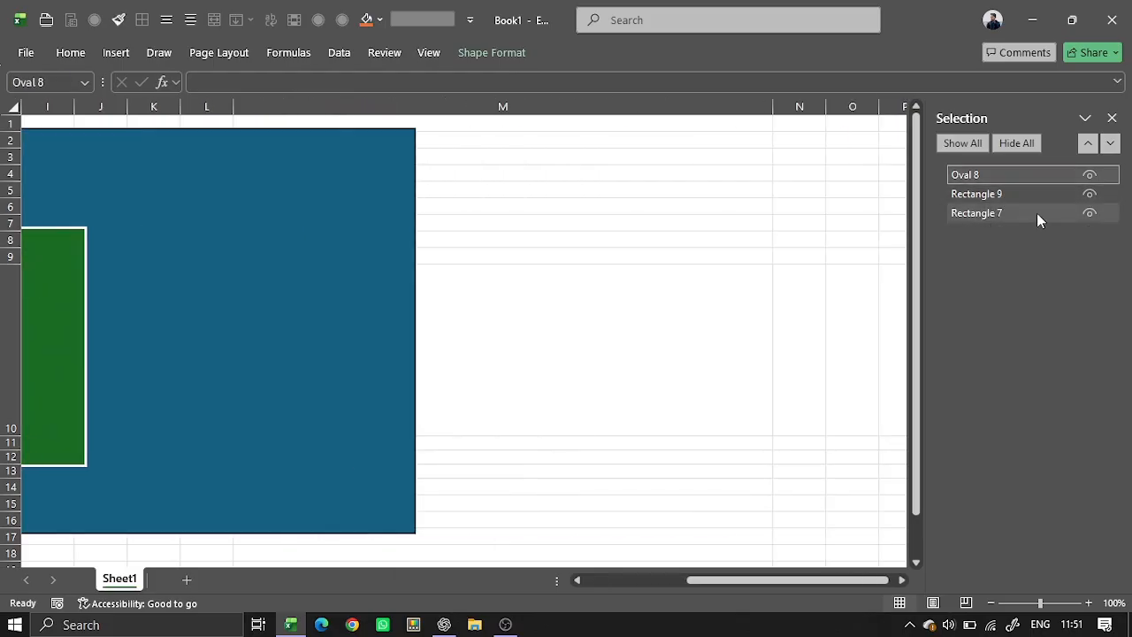
{"action": "left_click", "coordinate": [1030, 194], "text": "ctrl"}
{"action": "left_click", "coordinate": [1034, 212]}
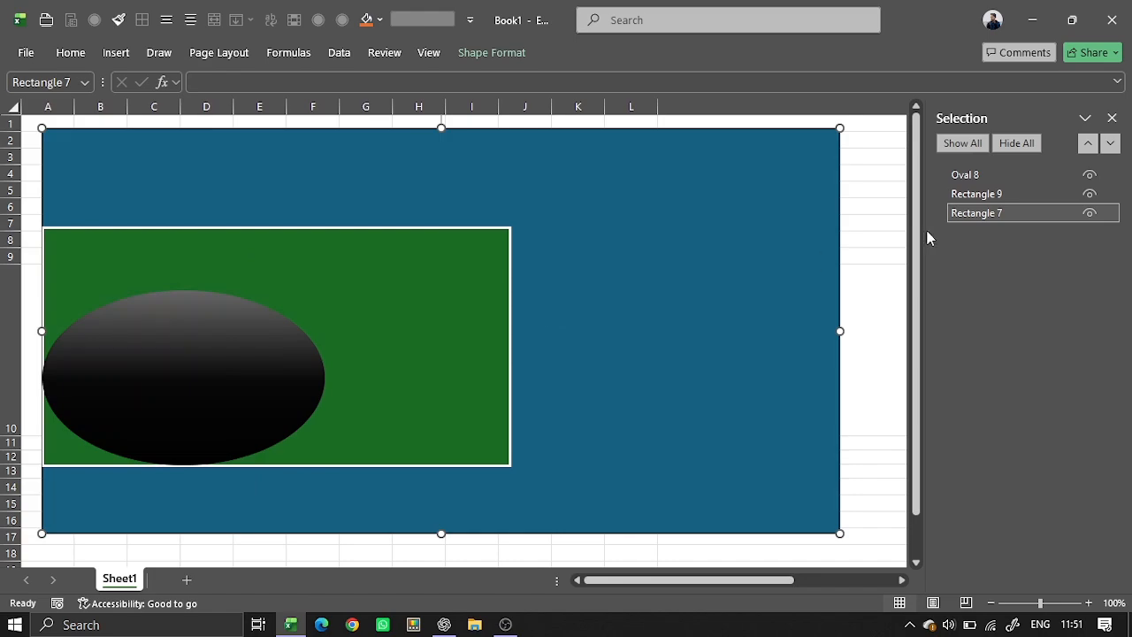
{"action": "key", "text": "ctrl+a"}
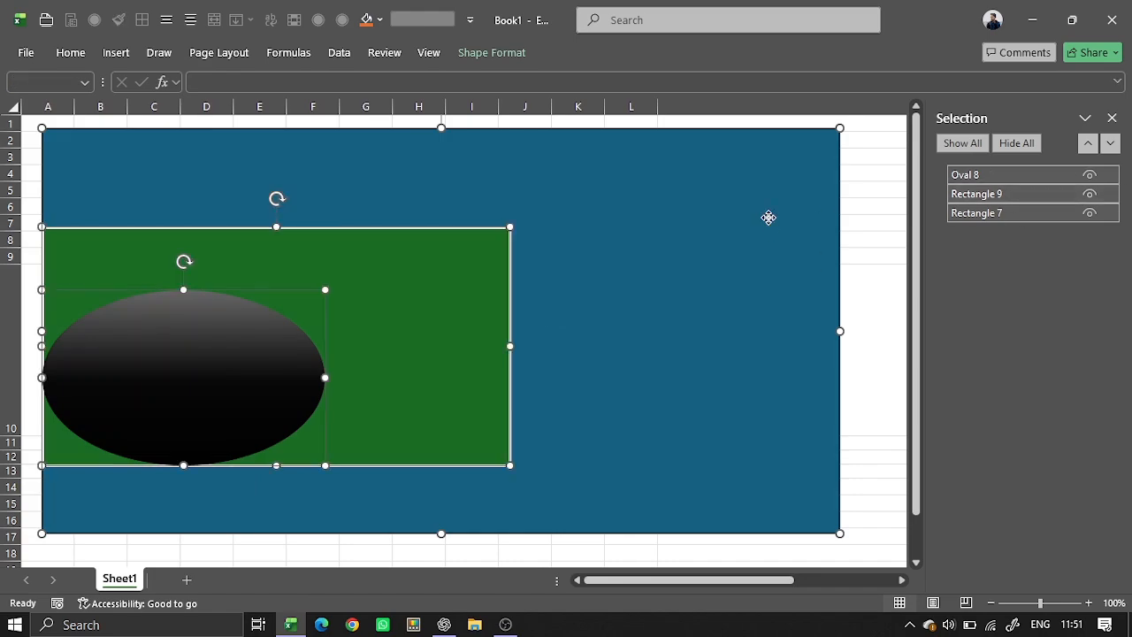
{"action": "left_click", "coordinate": [484, 52]}
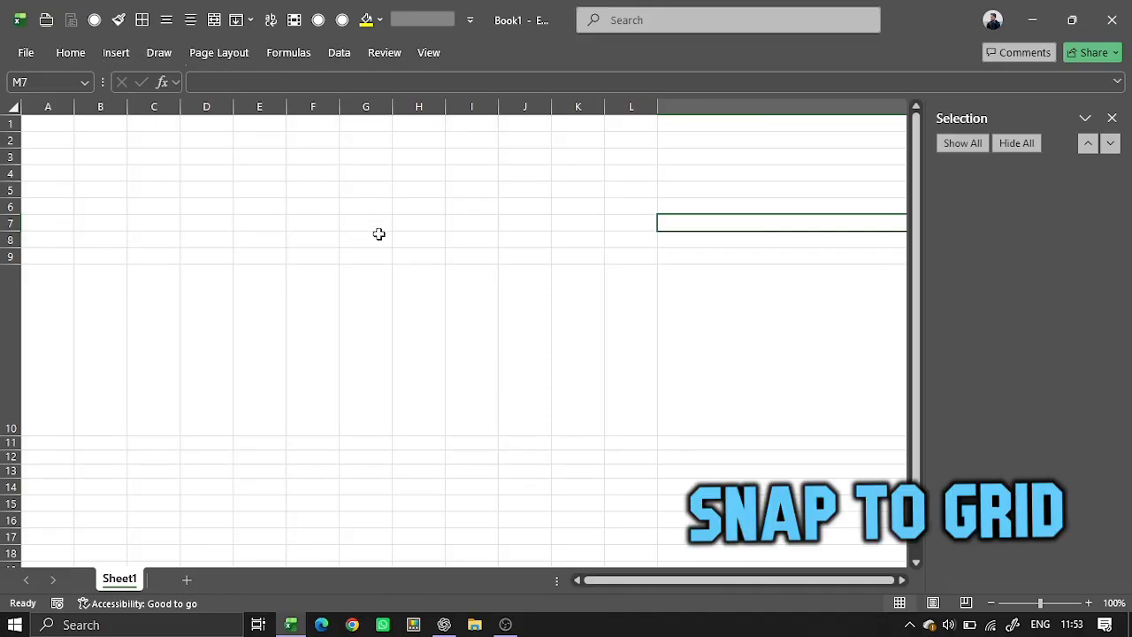
- Select cell M10, toggle the Snap to Grid setting, and reopen the alignment options
{"action": "left_click", "coordinate": [717, 307]}
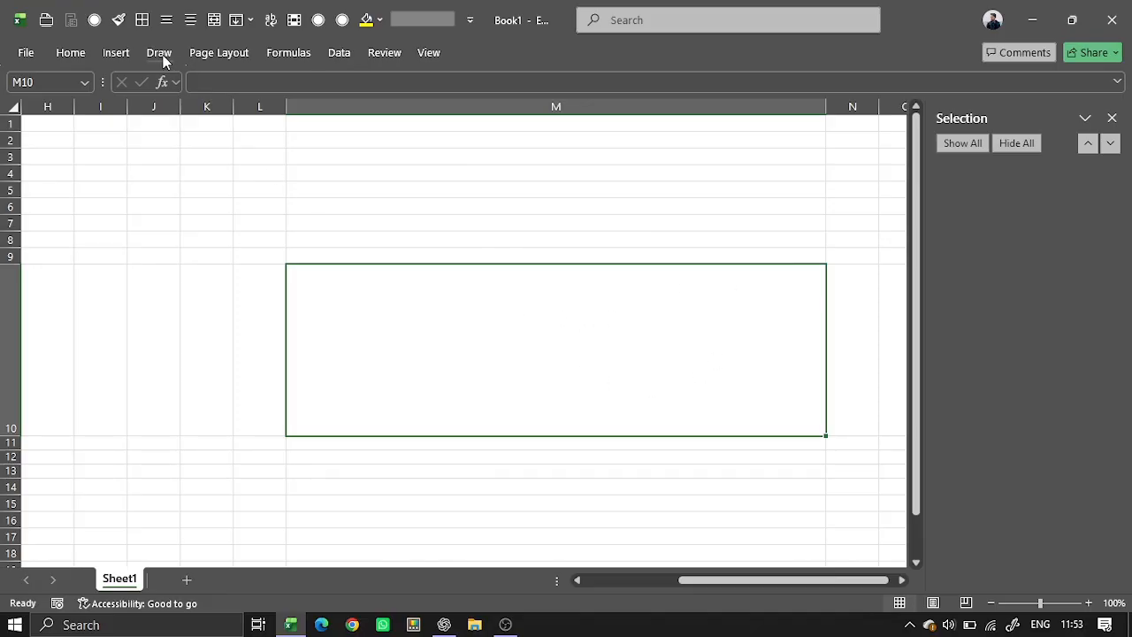
{"action": "left_click", "coordinate": [121, 55]}
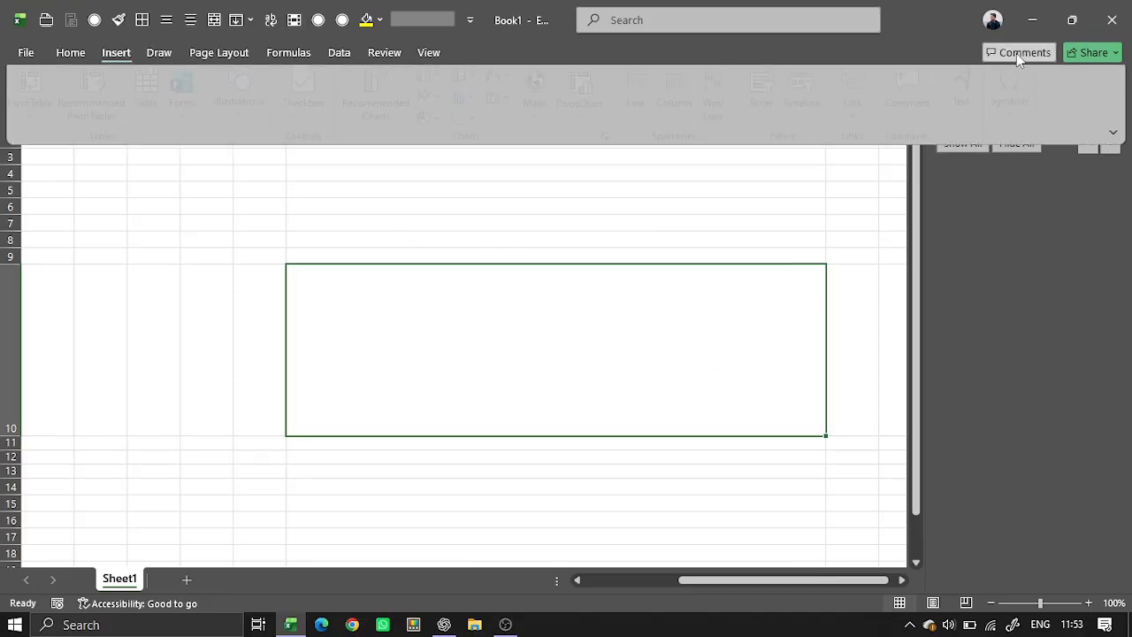
{"action": "left_click", "coordinate": [220, 53]}
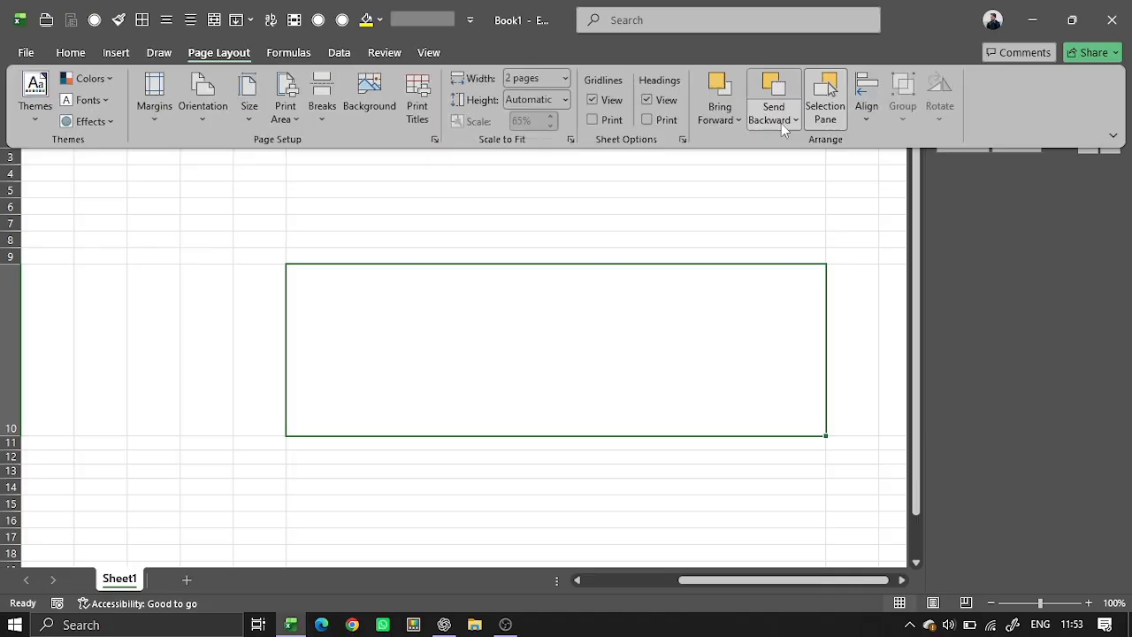
{"action": "left_click", "coordinate": [871, 119]}
{"action": "left_click", "coordinate": [917, 336]}
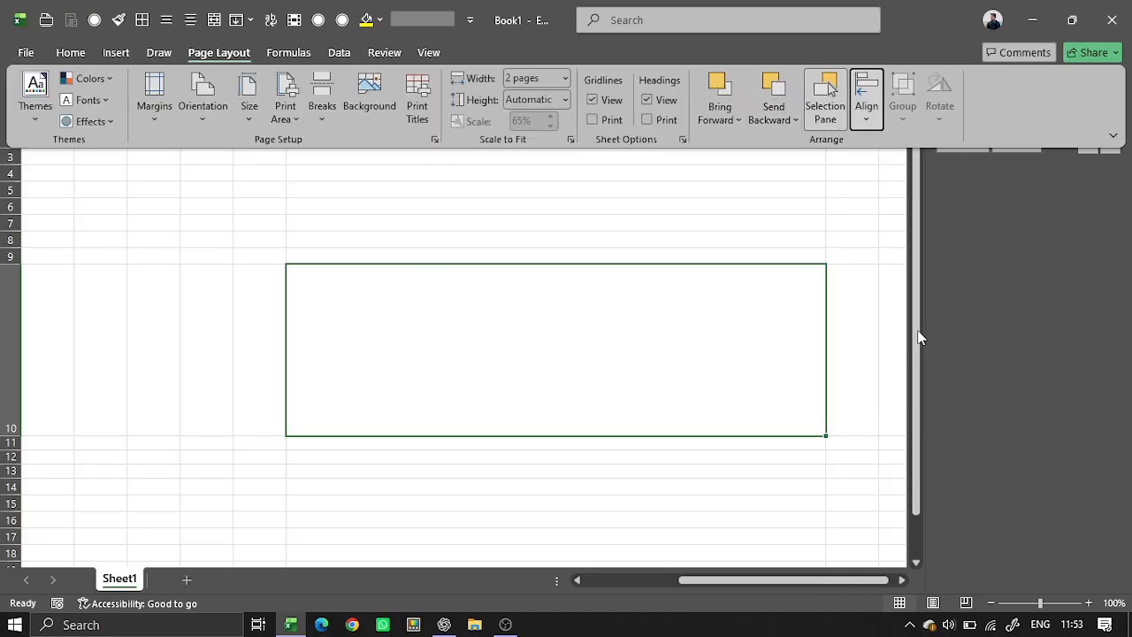
{"action": "left_click", "coordinate": [870, 124]}
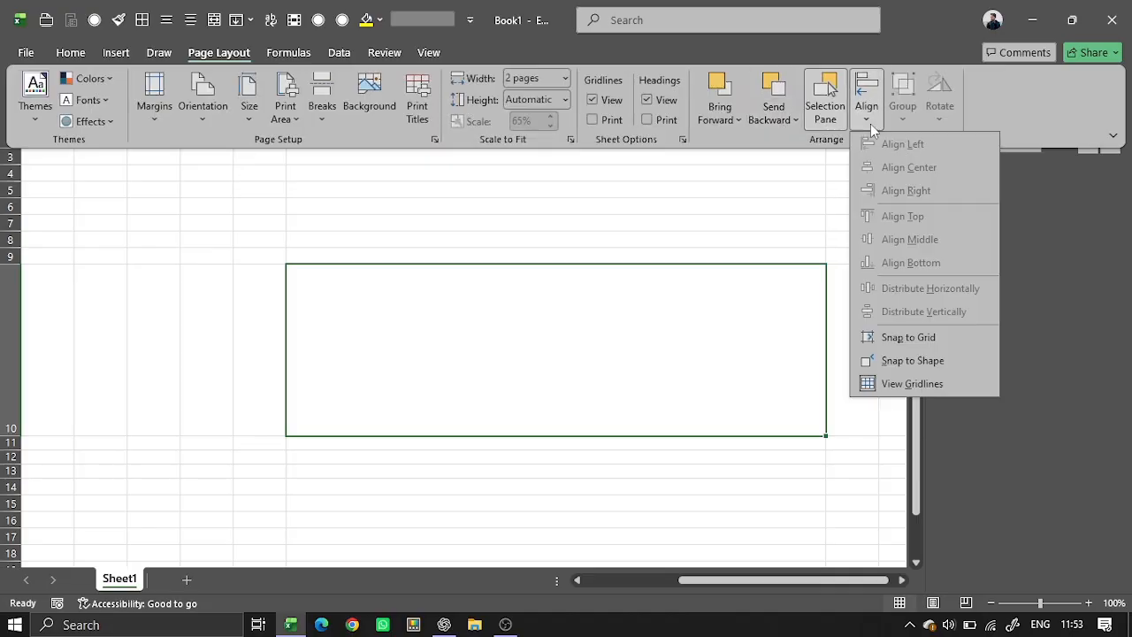
- Insert a 1-inch circle in cell M10, and delete it
{"action": "left_click", "coordinate": [119, 50]}
{"action": "left_click", "coordinate": [120, 50]}
{"action": "left_click", "coordinate": [250, 99]}
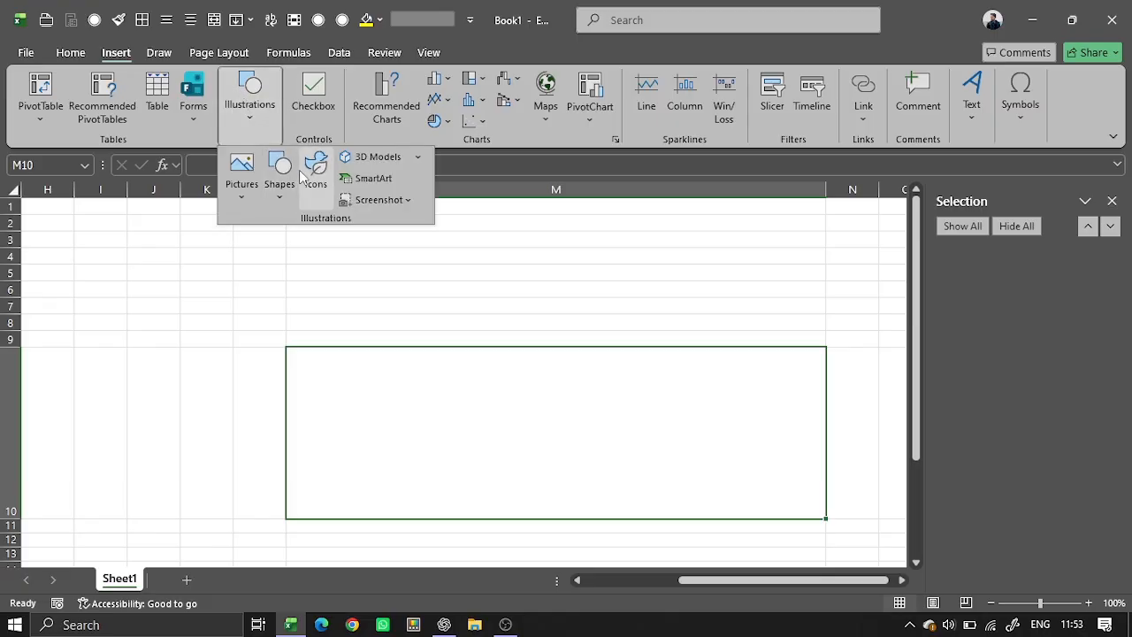
{"action": "left_click", "coordinate": [279, 172]}
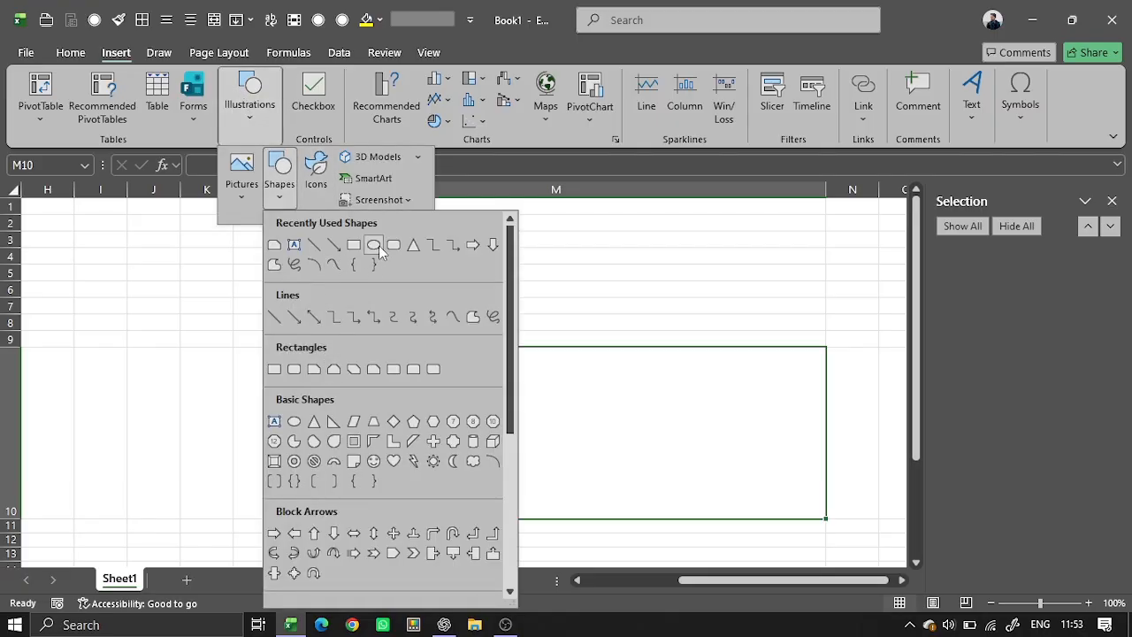
{"action": "left_click", "coordinate": [372, 249]}
{"action": "left_click", "coordinate": [393, 348]}
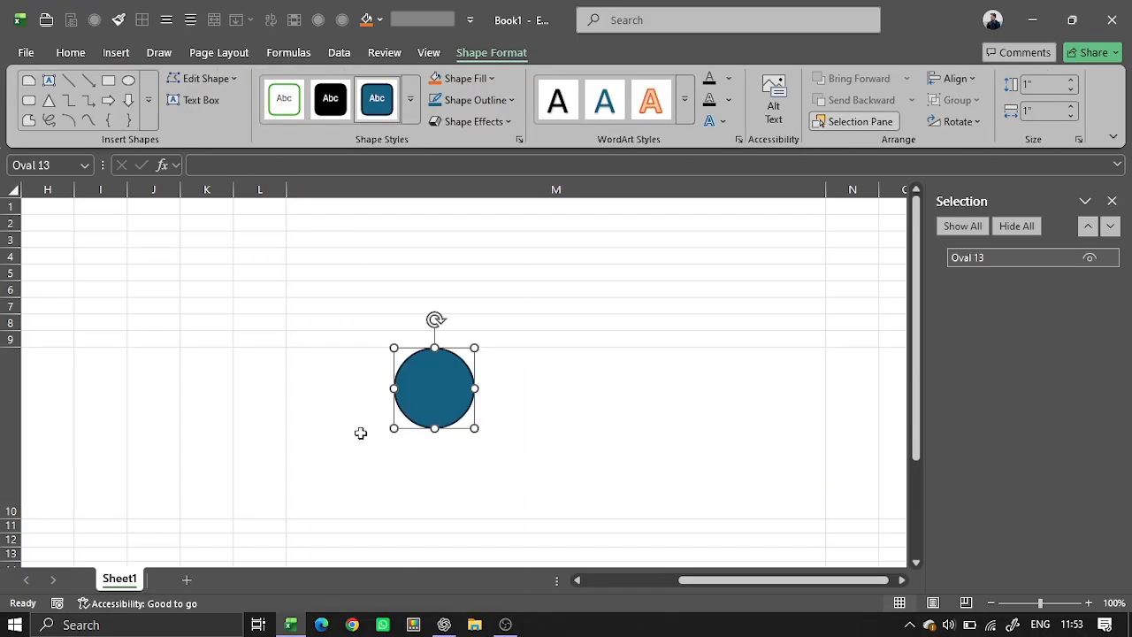
{"action": "key", "text": "Delete"}
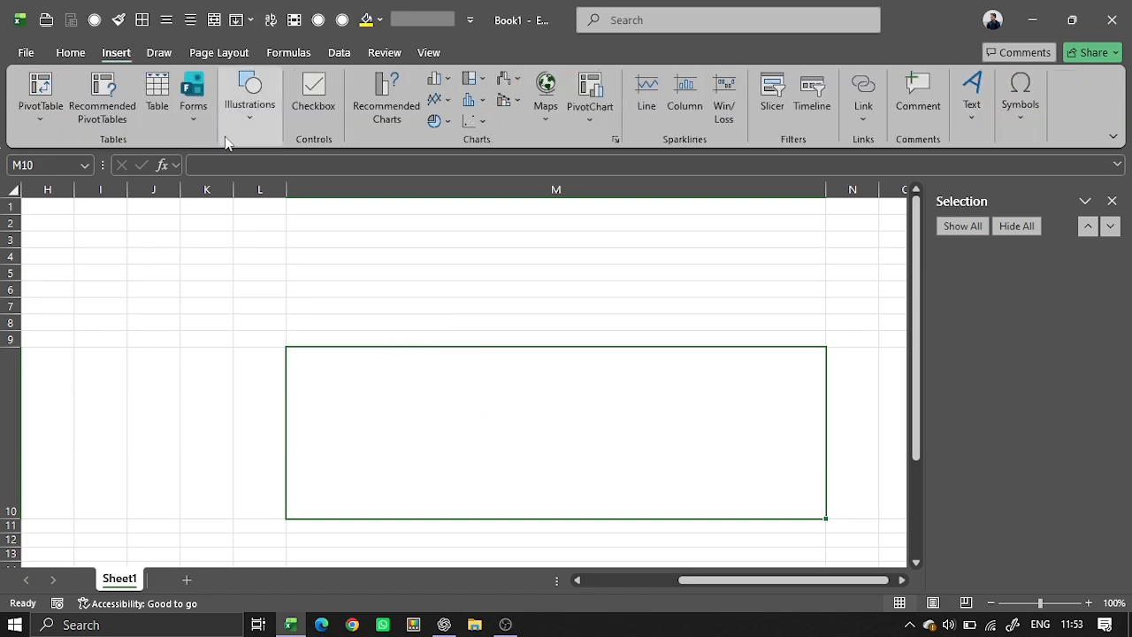
- Insert a wide oval inside cell M10 without grid snapping, and delete it
{"action": "left_click", "coordinate": [250, 97]}
{"action": "left_click", "coordinate": [280, 173]}
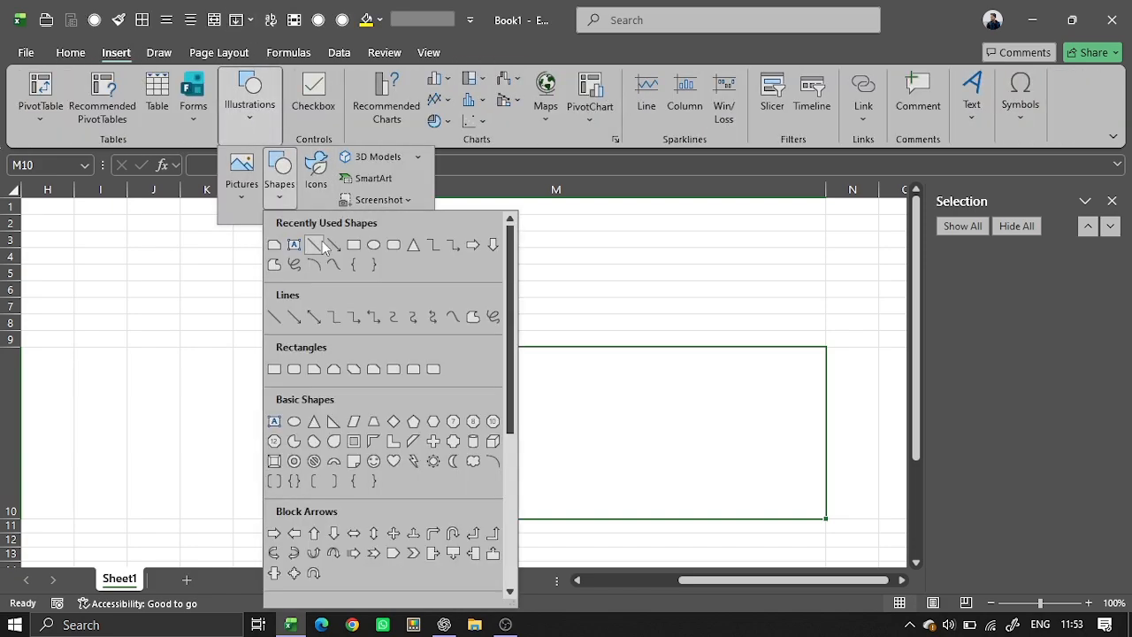
{"action": "left_click", "coordinate": [371, 246]}
{"action": "left_click_drag", "start_coordinate": [311, 371], "coordinate": [782, 471]}
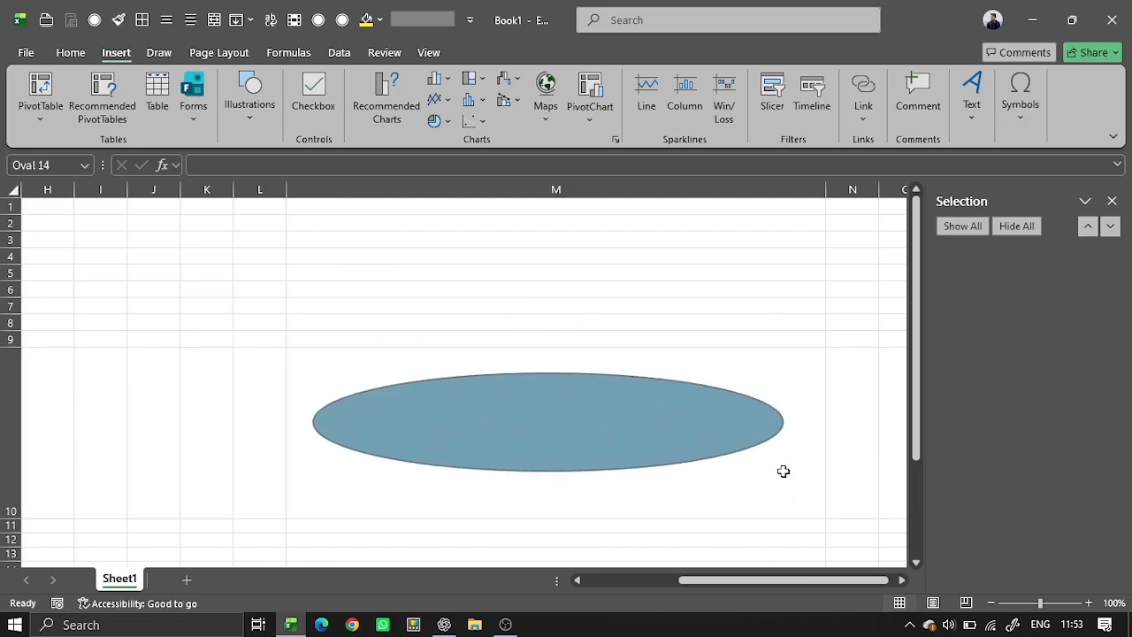
{"action": "key", "text": "Delete"}
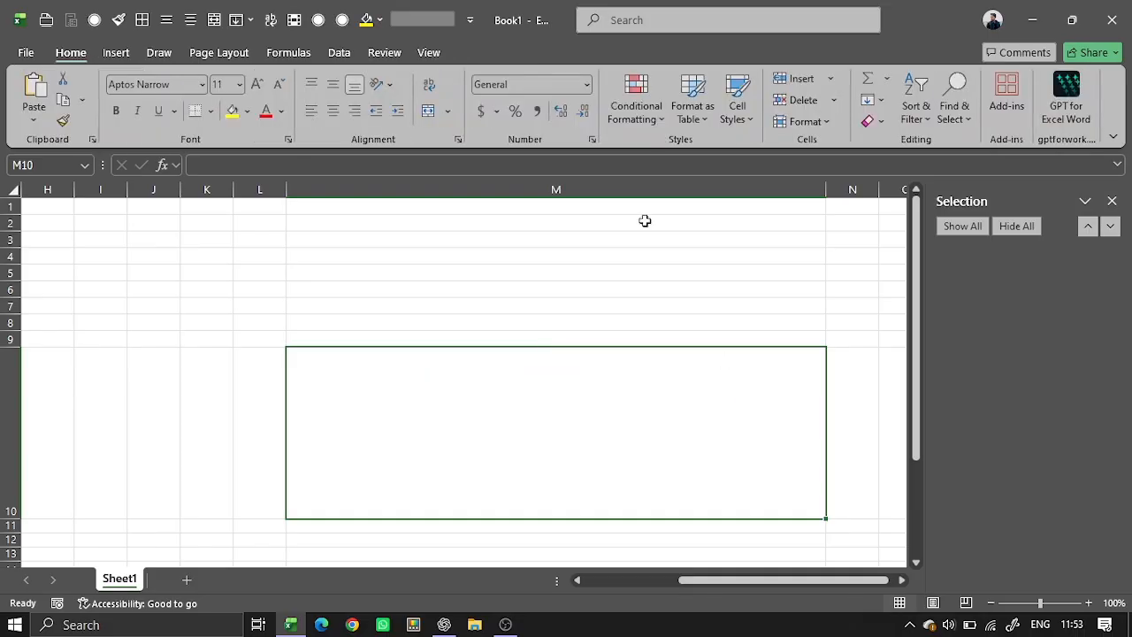
- Turn on Snap to Grid for shapes on the sheet
{"action": "left_click", "coordinate": [227, 58]}
{"action": "left_click", "coordinate": [866, 102]}
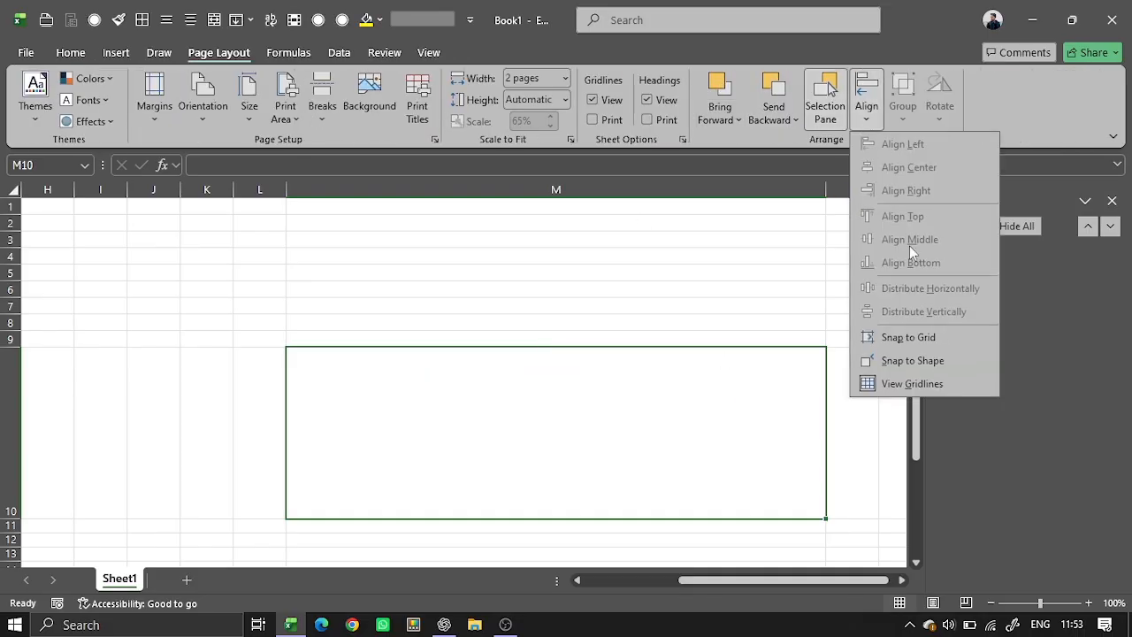
{"action": "left_click", "coordinate": [937, 339]}
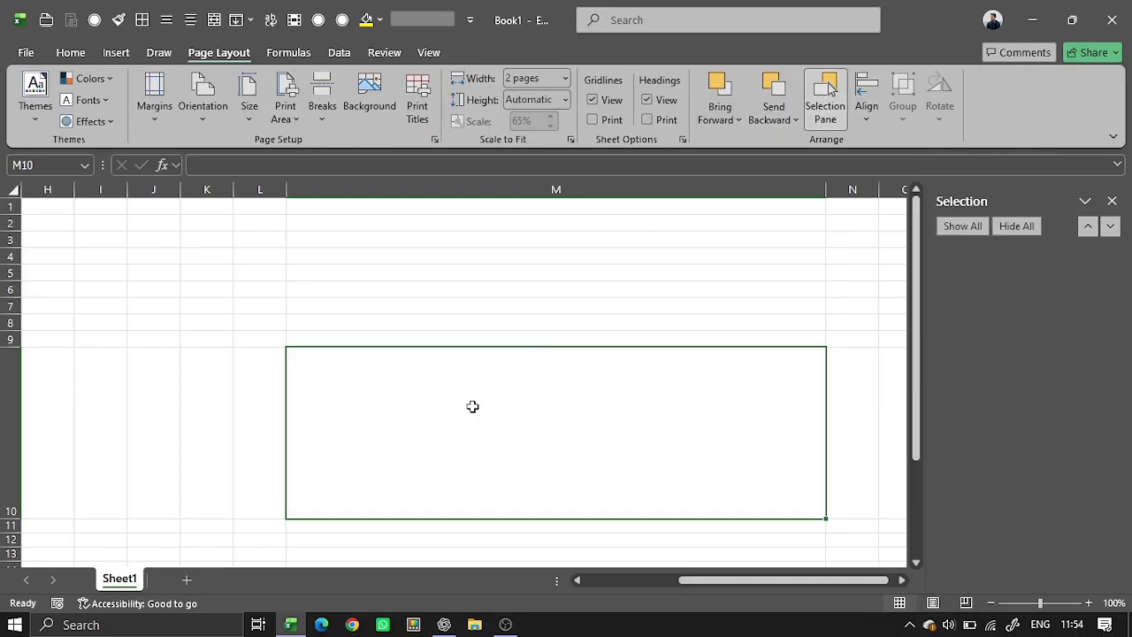
- Insert a rectangle that fills cell M10, about 2.16 inches high and 6.78 inches wide
{"action": "left_click", "coordinate": [137, 57]}
{"action": "left_click", "coordinate": [249, 98]}
{"action": "left_click", "coordinate": [279, 173]}
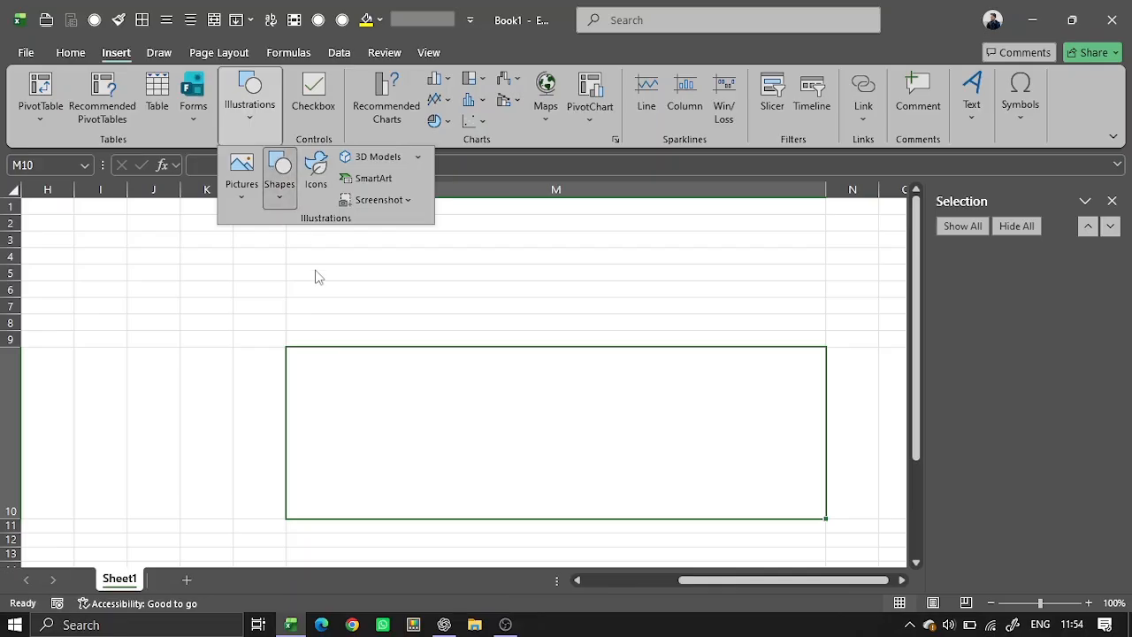
{"action": "left_click", "coordinate": [354, 245]}
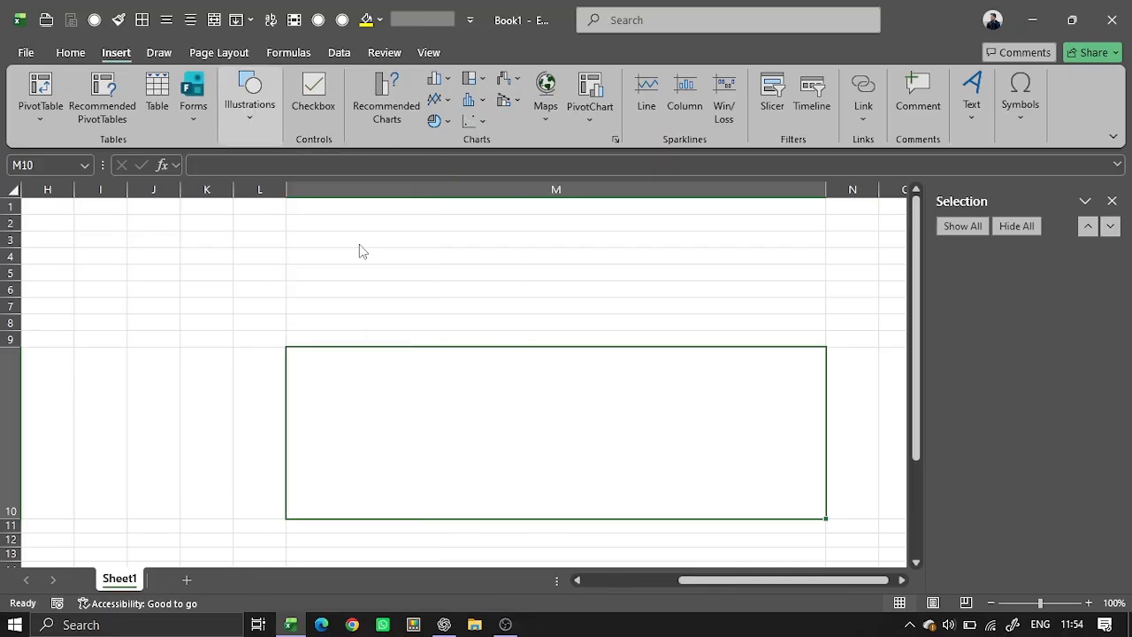
{"action": "left_click_drag", "start_coordinate": [321, 382], "coordinate": [391, 449]}
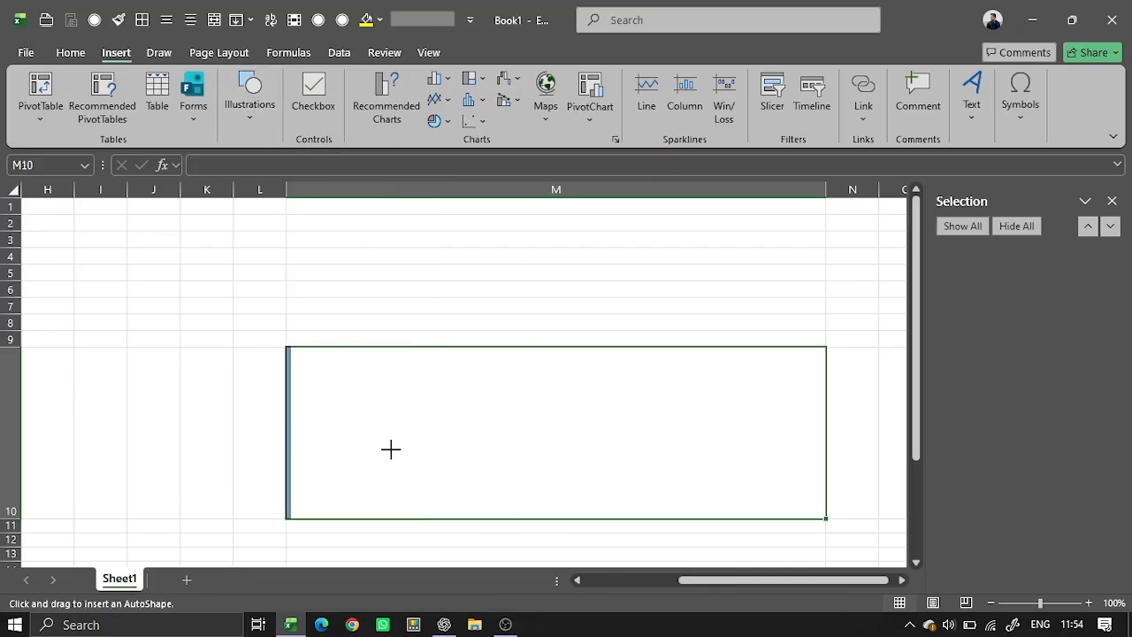
{"action": "left_click_drag", "start_coordinate": [497, 465], "coordinate": [711, 442]}
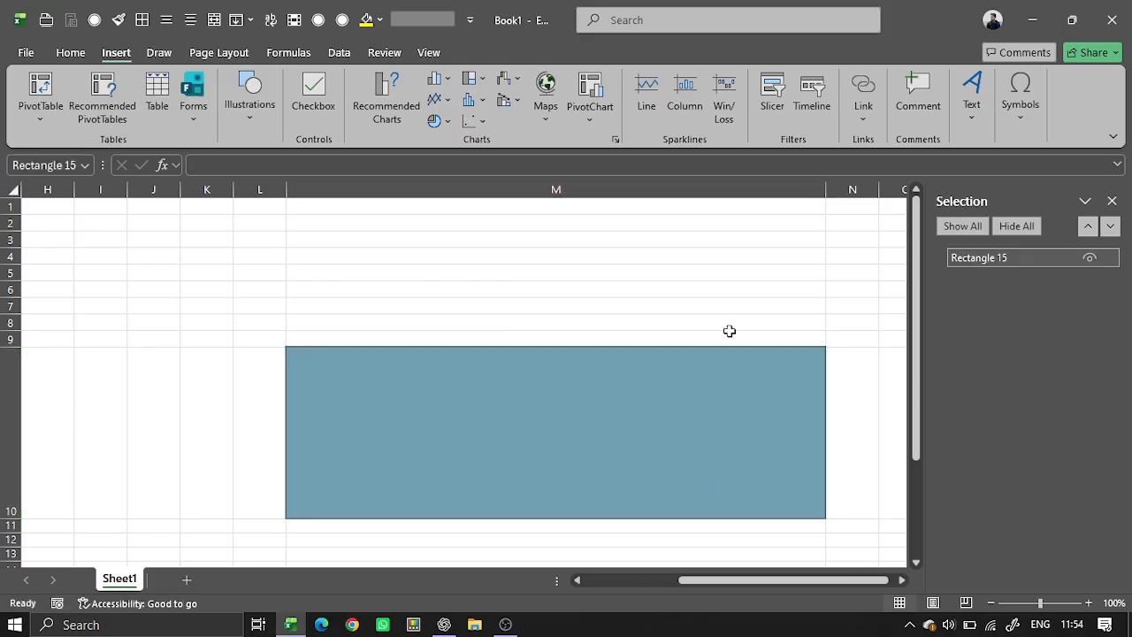
{"action": "left_click", "coordinate": [654, 275]}
- Move the rectangle out of M10 so its corner snaps to cell F5, and narrow it to 2.7 inches wide
{"action": "left_click", "coordinate": [376, 510]}
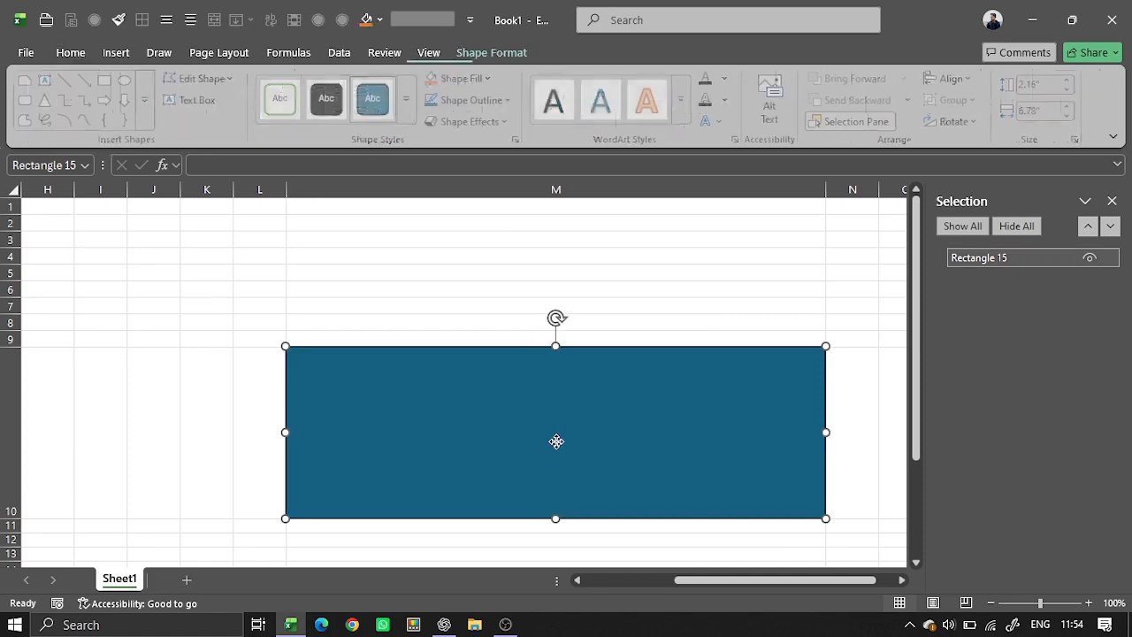
{"action": "left_click_drag", "start_coordinate": [375, 351], "coordinate": [25, 273]}
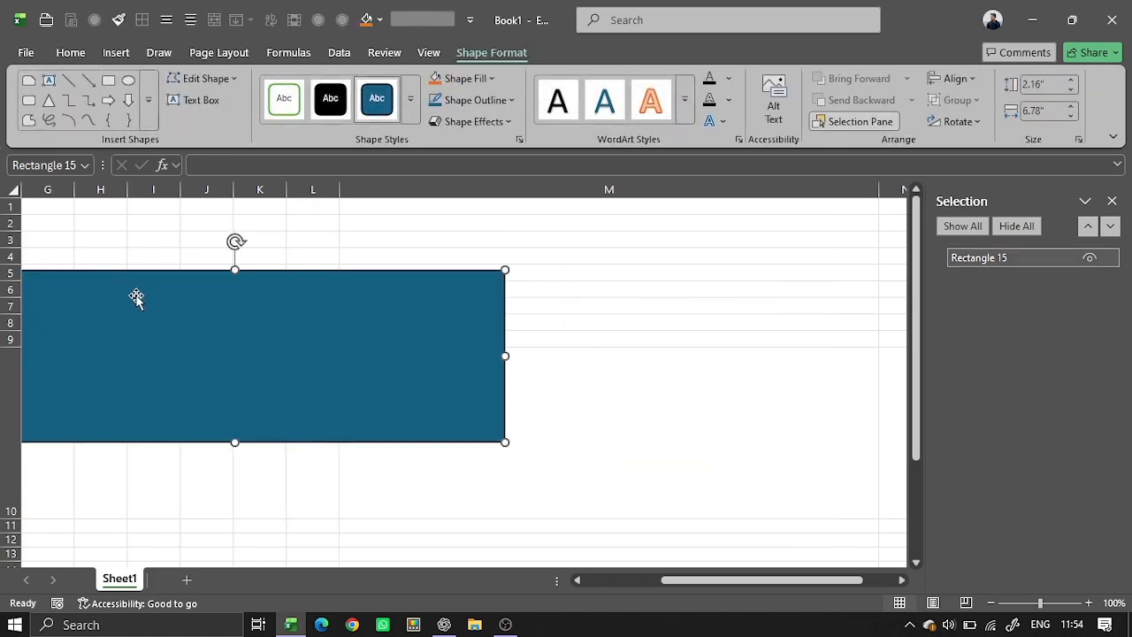
{"action": "left_click_drag", "start_coordinate": [137, 297], "coordinate": [24, 88]}
{"action": "left_click_drag", "start_coordinate": [503, 355], "coordinate": [190, 379]}
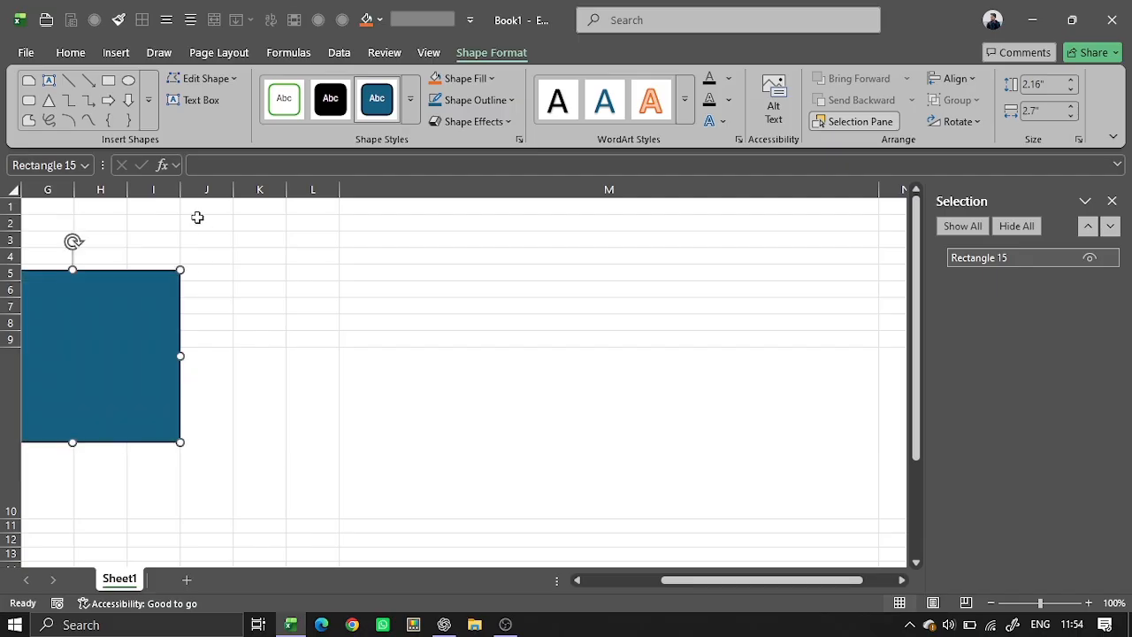
- Leave the Oval tool, and apply a thick outside border to cell M10
{"action": "left_click", "coordinate": [129, 82]}
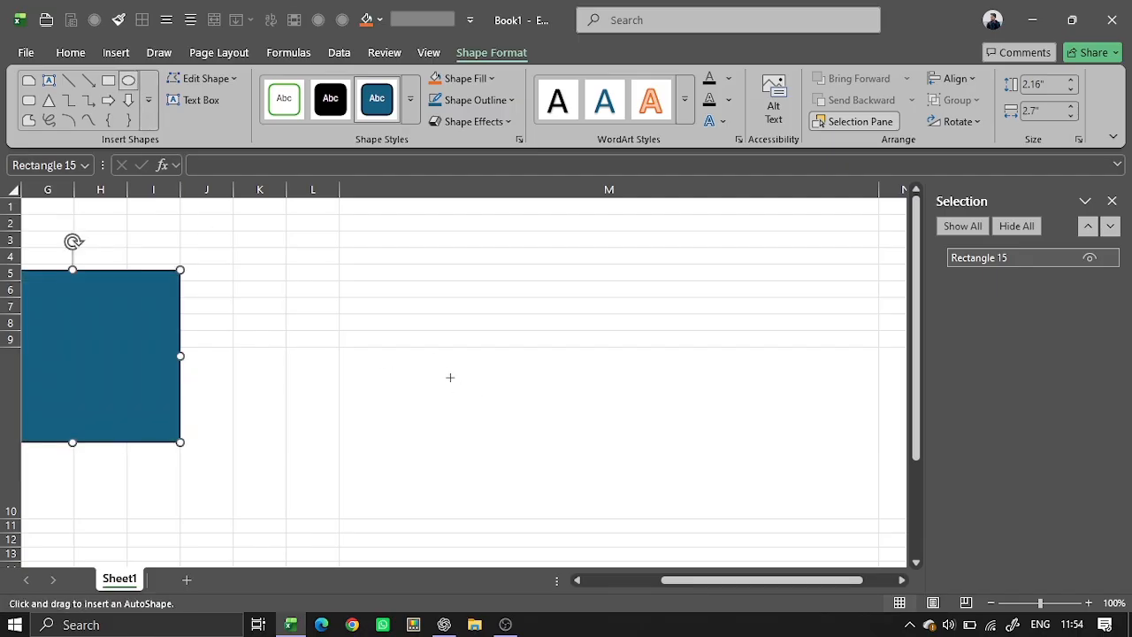
{"action": "key", "text": "Escape"}
{"action": "left_click", "coordinate": [450, 377]}
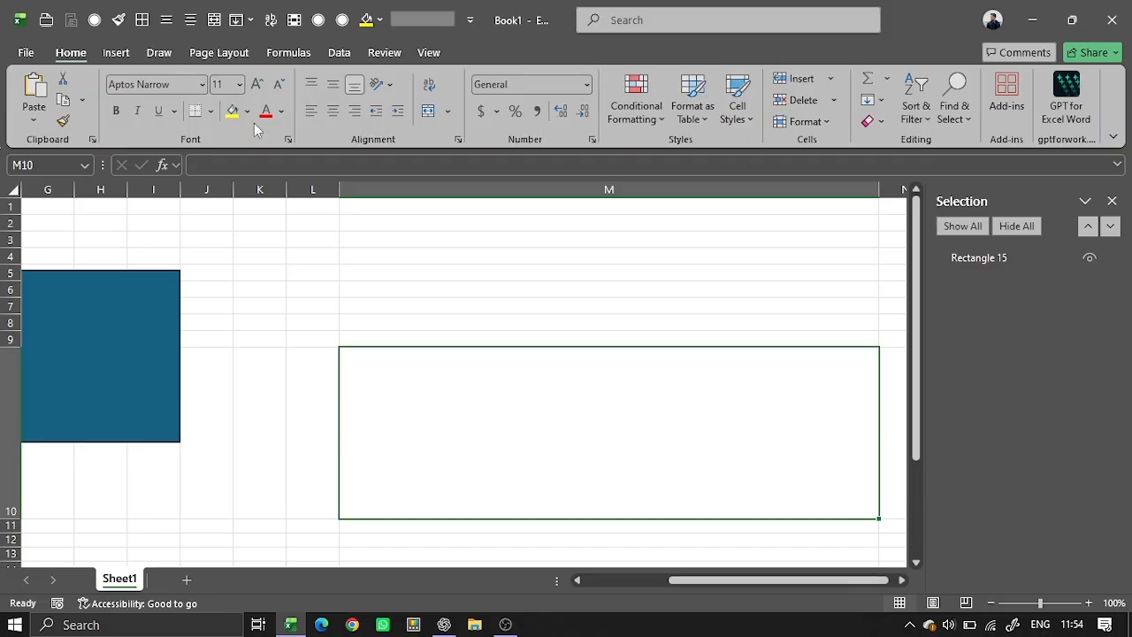
{"action": "key", "text": "super"}
{"action": "key", "text": "super"}
{"action": "key", "text": "alt"}
{"action": "key", "text": "h"}
{"action": "key", "text": "b"}
{"action": "key", "text": "t"}
{"action": "left_click", "coordinate": [476, 220]}
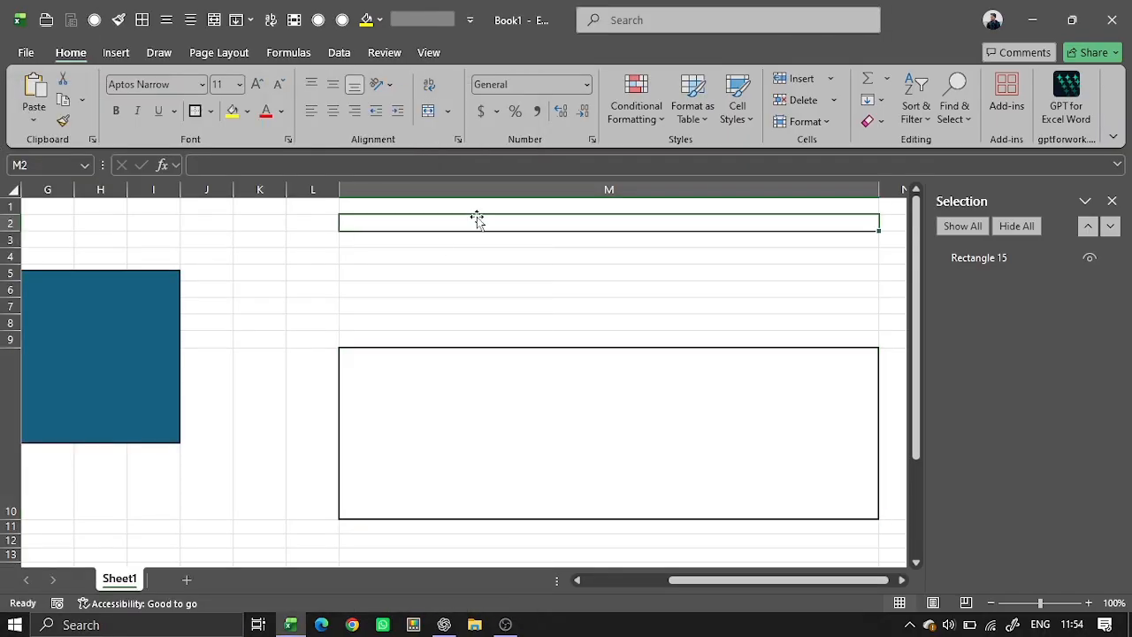
{"action": "left_click", "coordinate": [591, 406]}
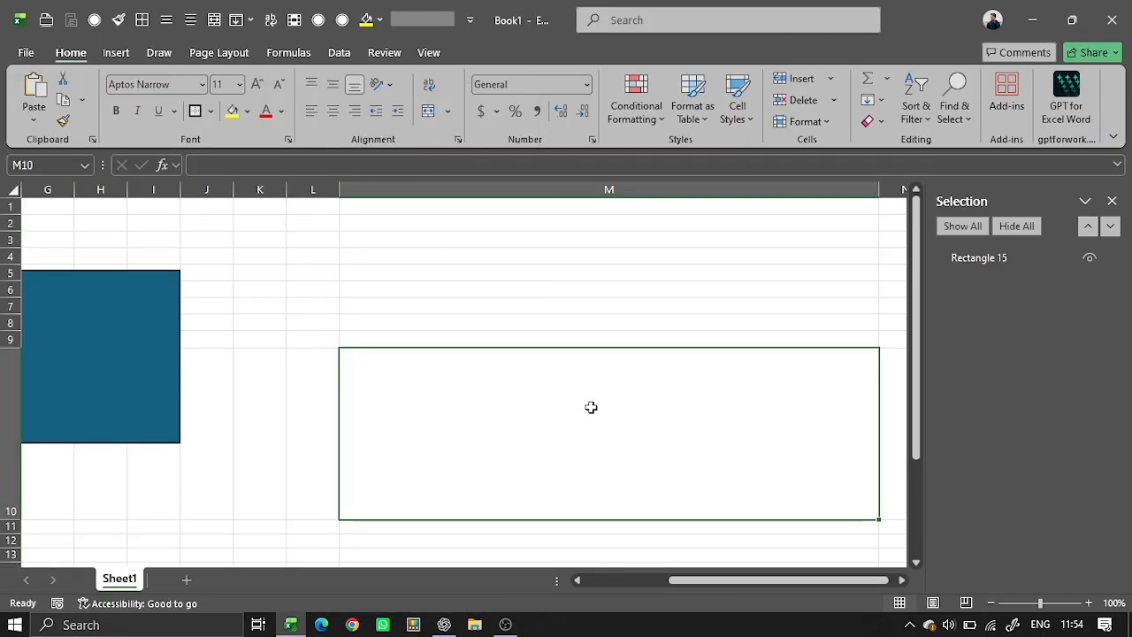
- Insert an oval that snaps to and fills the bordered cell M10, and select it
{"action": "right_click", "coordinate": [337, 205]}
{"action": "left_click", "coordinate": [116, 52]}
{"action": "left_click", "coordinate": [116, 52]}
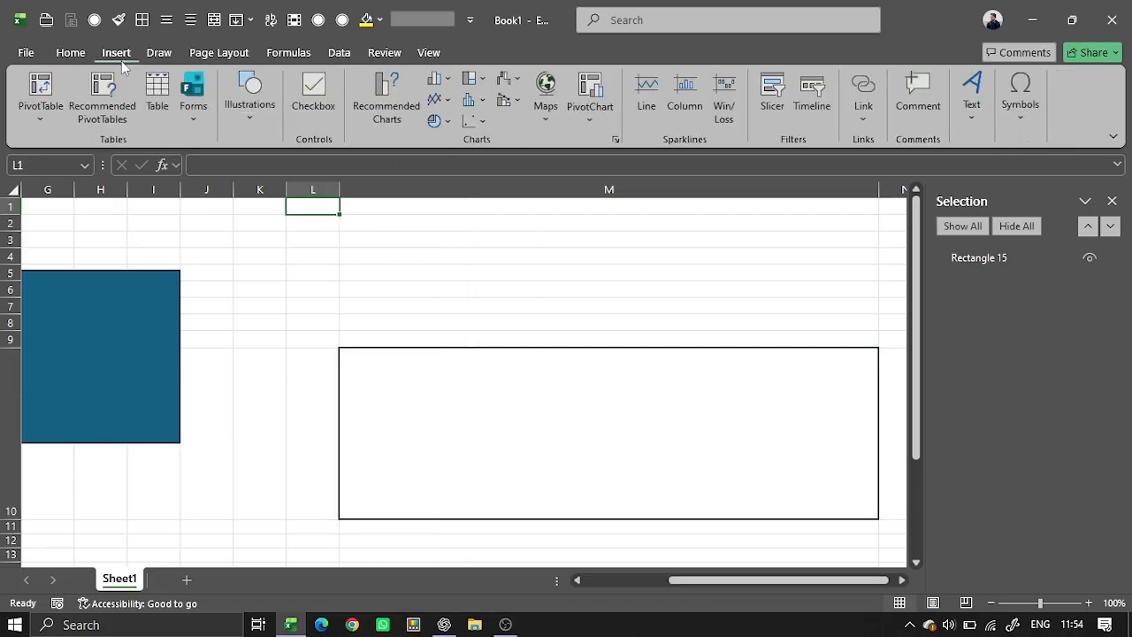
{"action": "left_click", "coordinate": [251, 119]}
{"action": "left_click", "coordinate": [294, 194]}
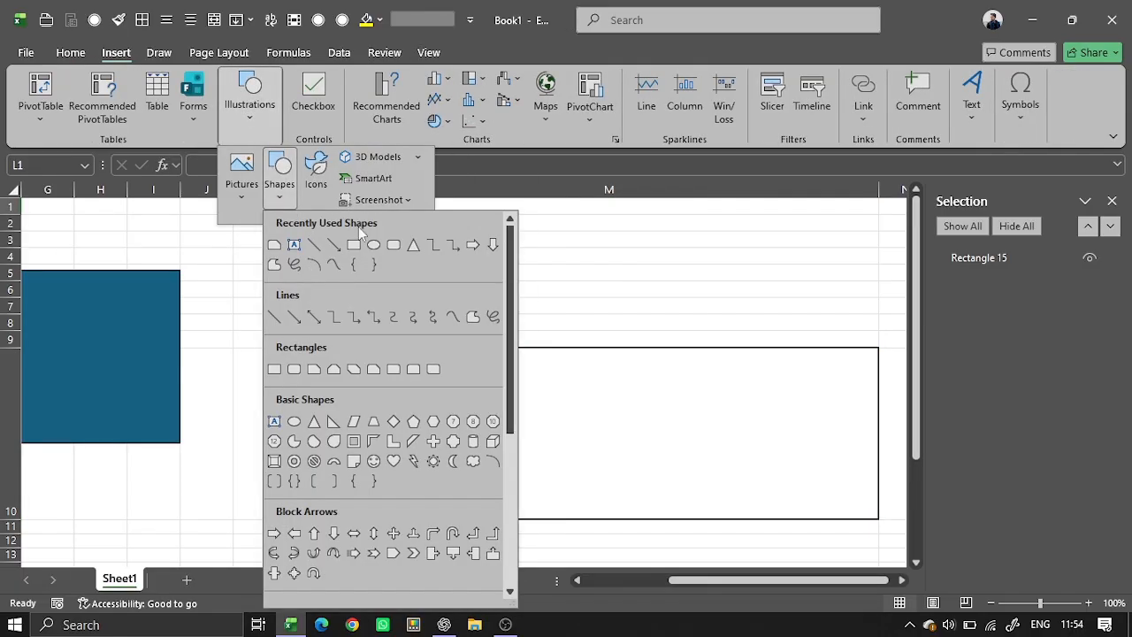
{"action": "left_click", "coordinate": [373, 245]}
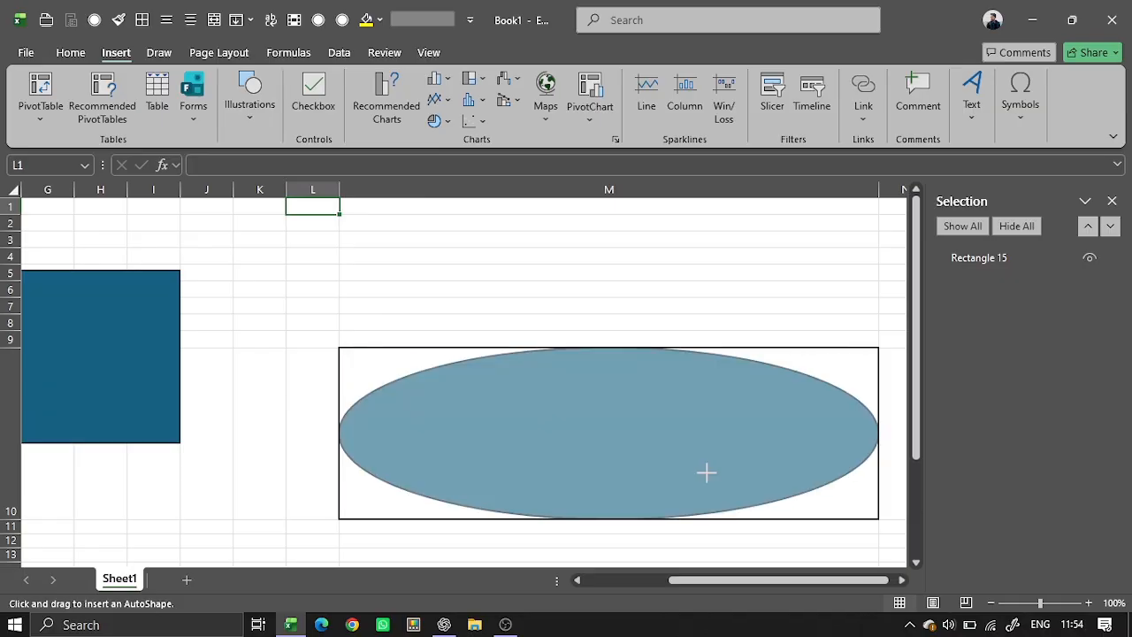
{"action": "left_click_drag", "start_coordinate": [590, 472], "coordinate": [731, 475]}
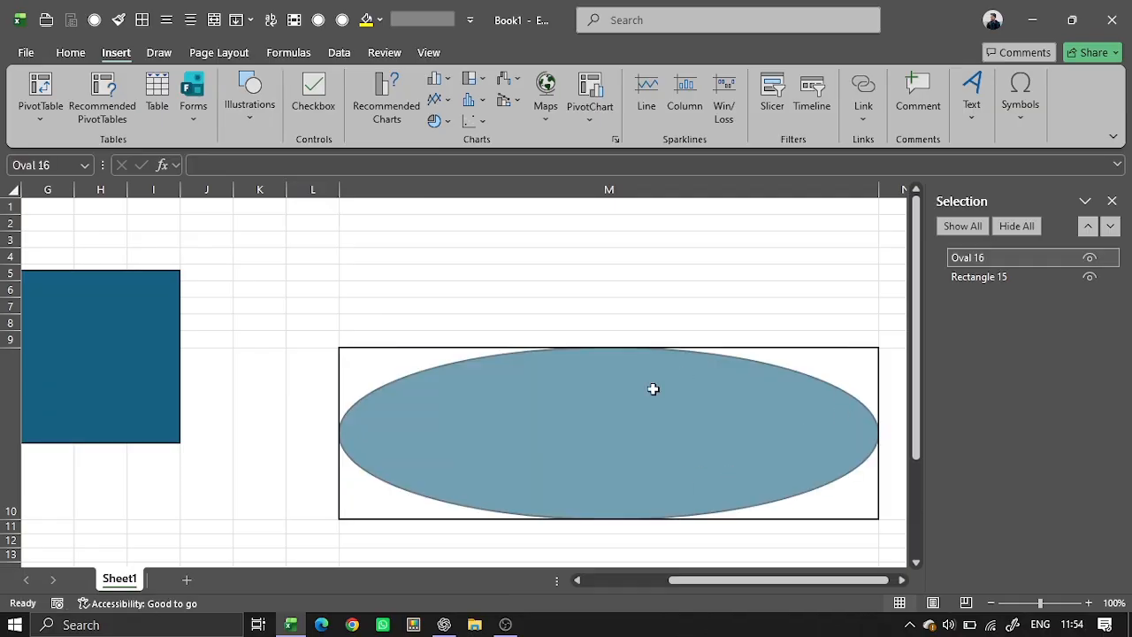
{"action": "left_click", "coordinate": [670, 326]}
{"action": "left_click", "coordinate": [652, 409]}
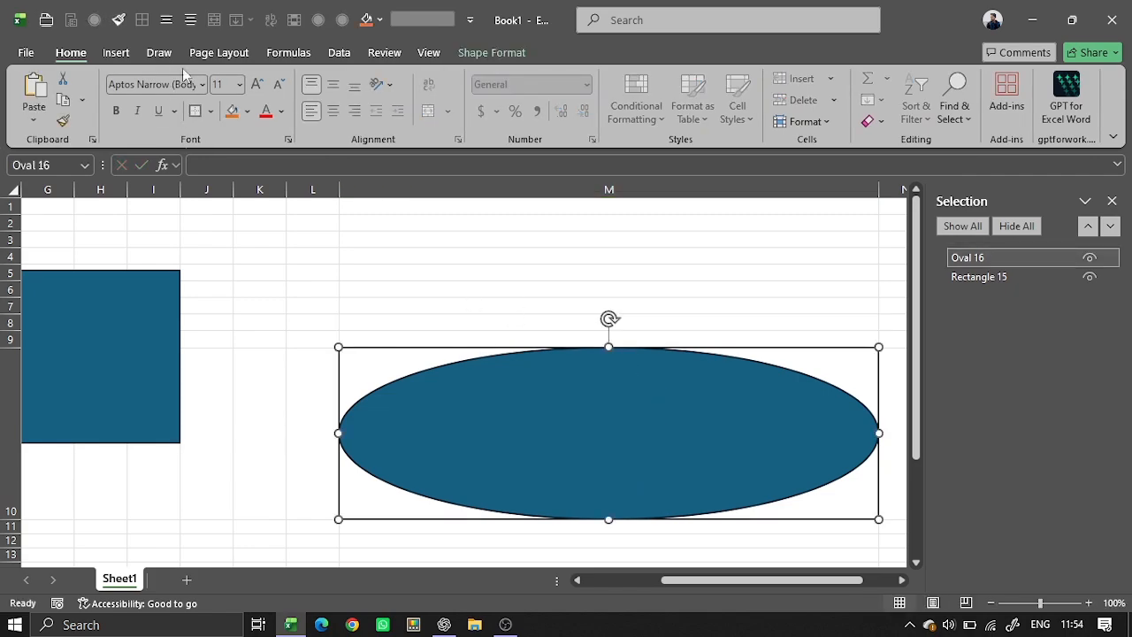
- Insert a rounded rectangle that fills cell M3, about 0.21 inches high and 6.78 inches wide, and deselect it
{"action": "left_click", "coordinate": [115, 53]}
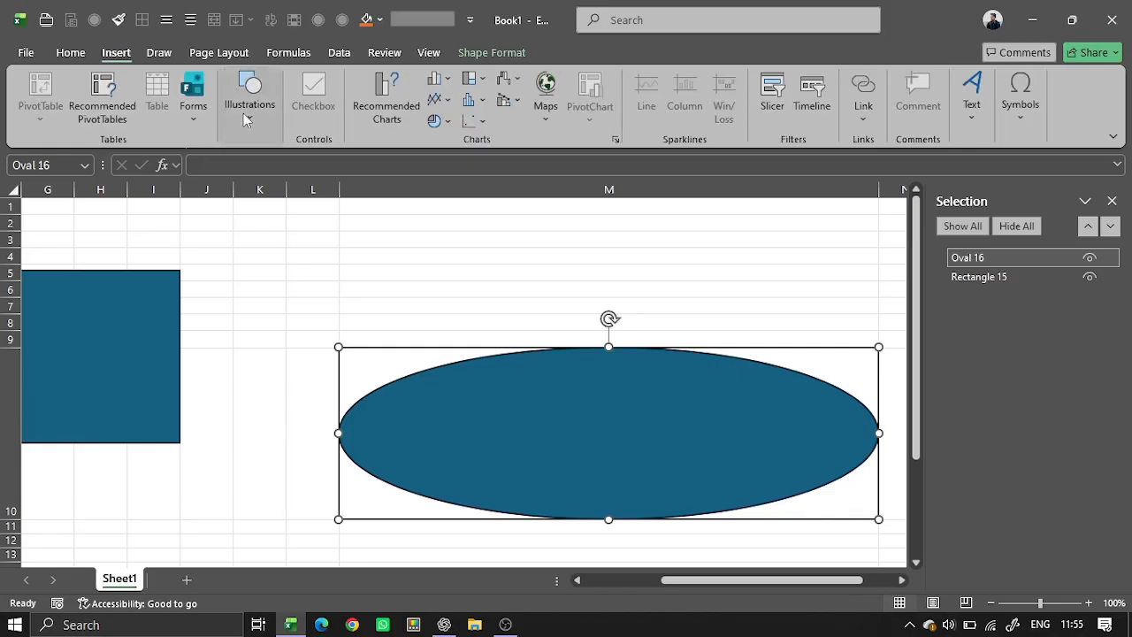
{"action": "left_click", "coordinate": [250, 99]}
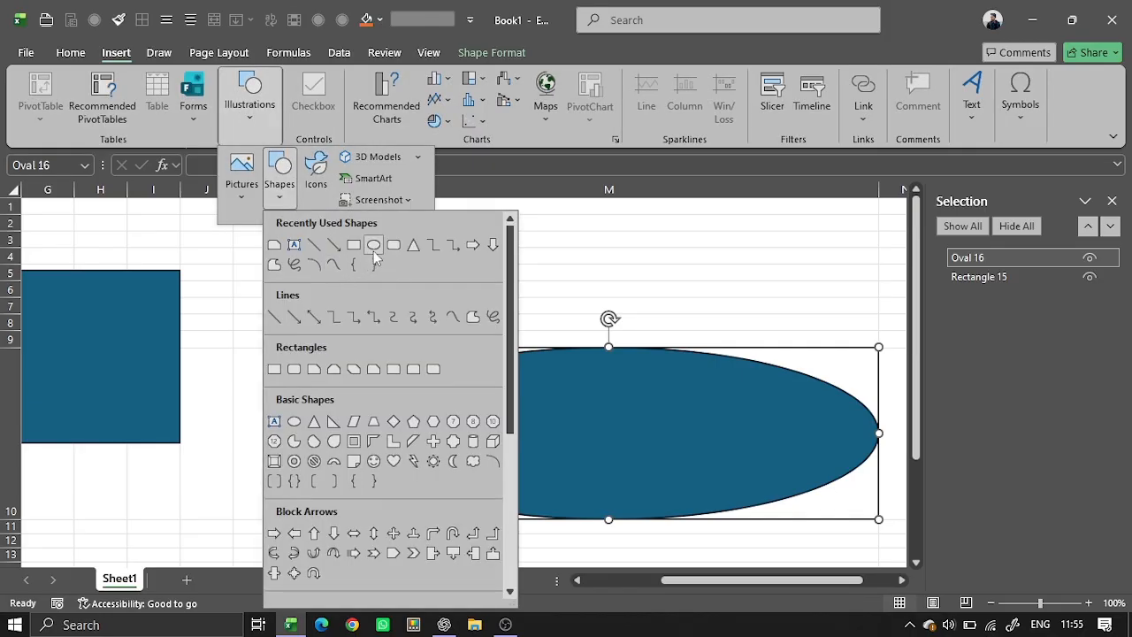
{"action": "left_click", "coordinate": [374, 245]}
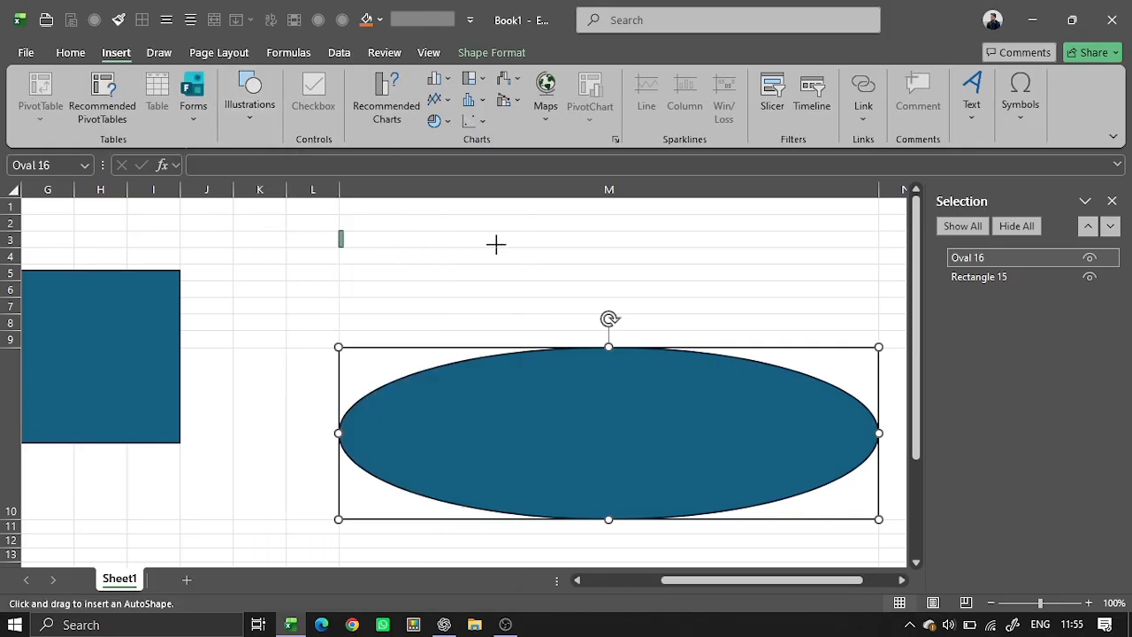
{"action": "left_click_drag", "start_coordinate": [586, 247], "coordinate": [642, 239]}
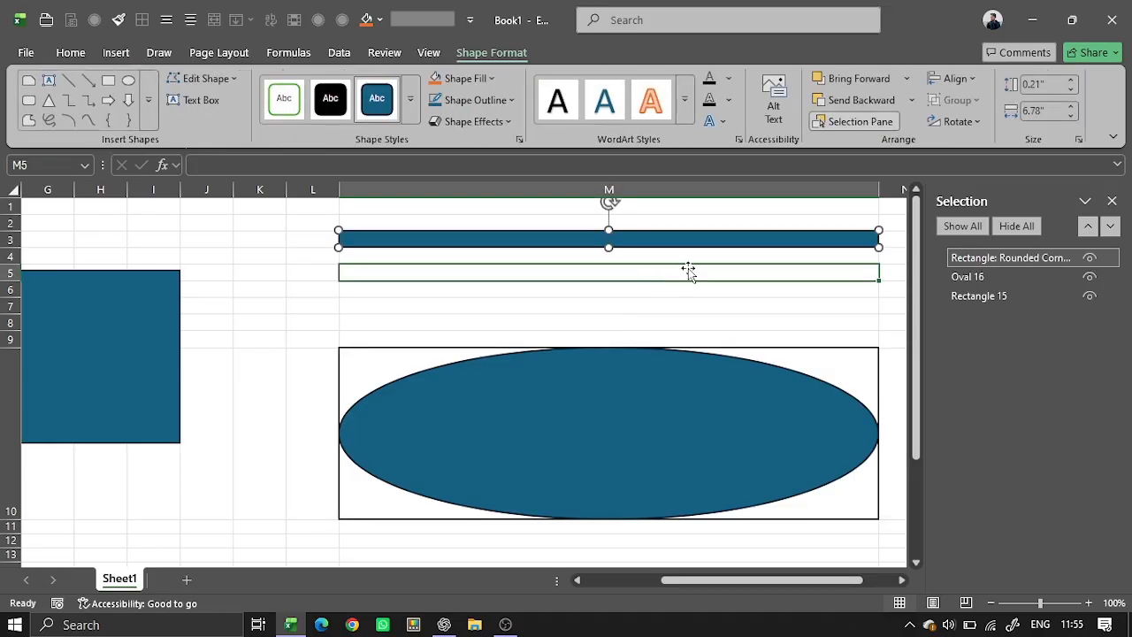
{"action": "left_click", "coordinate": [688, 270]}
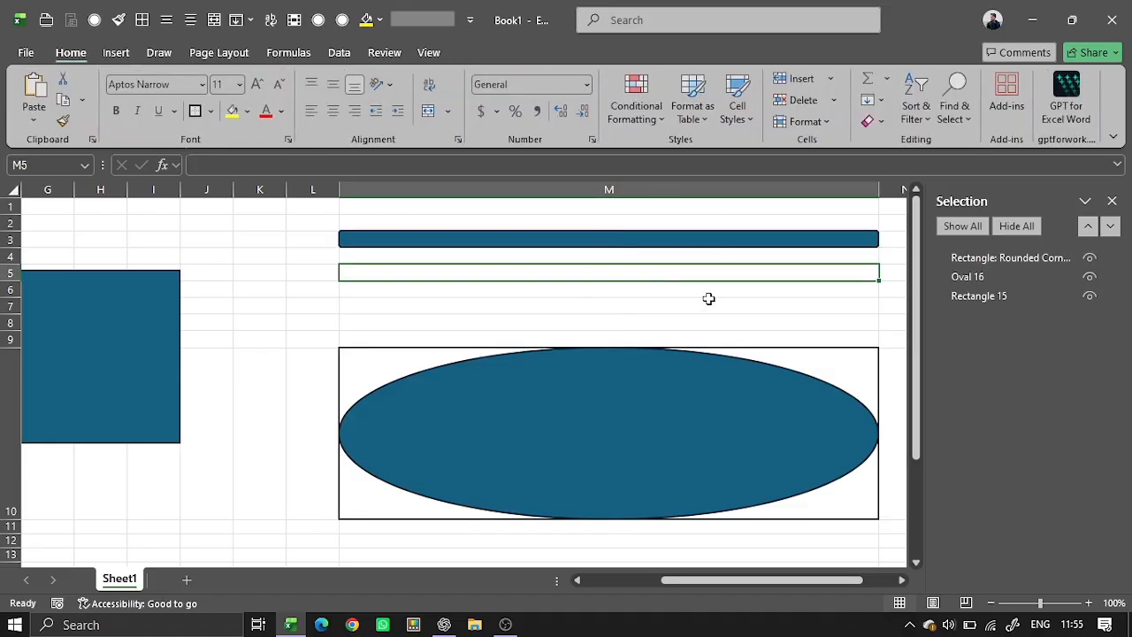
- Select the rounded rectangle in M3, and turn on Snap to Shape
{"action": "left_click", "coordinate": [786, 244]}
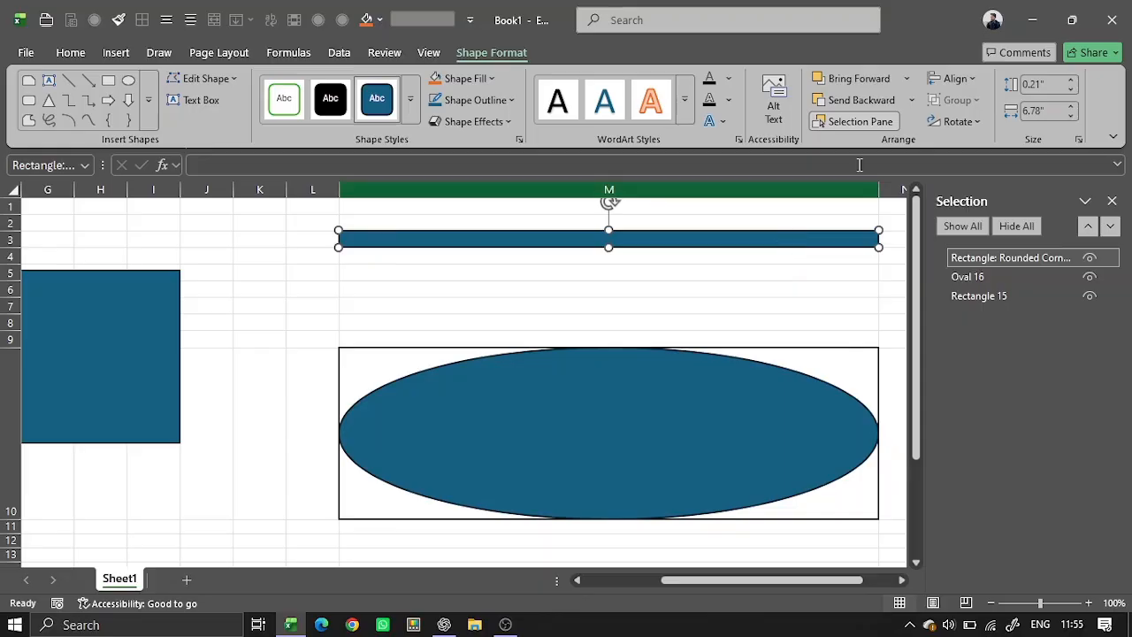
{"action": "scroll", "coordinate": [754, 401], "scroll_direction": "left", "scroll_amount": 5}
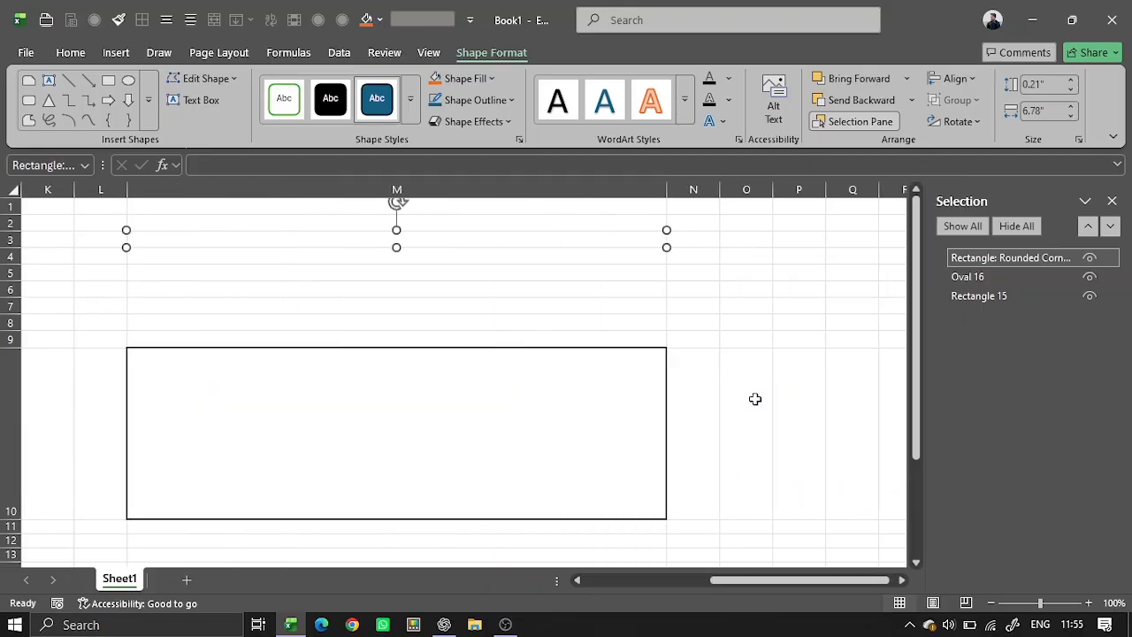
{"action": "left_click", "coordinate": [977, 74]}
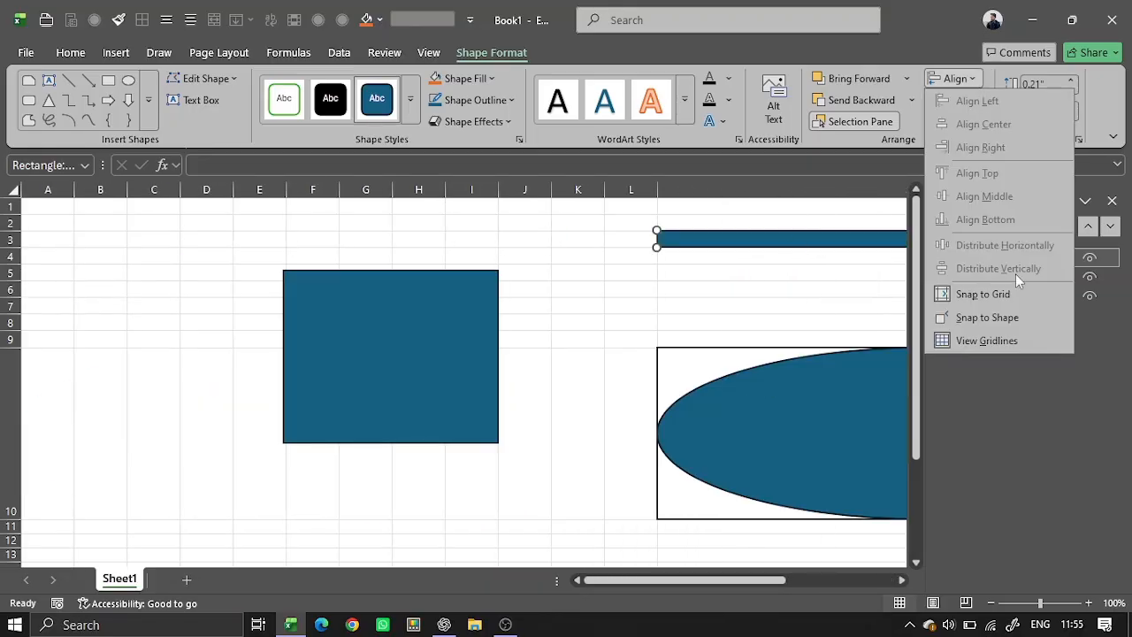
{"action": "left_click", "coordinate": [1031, 320]}
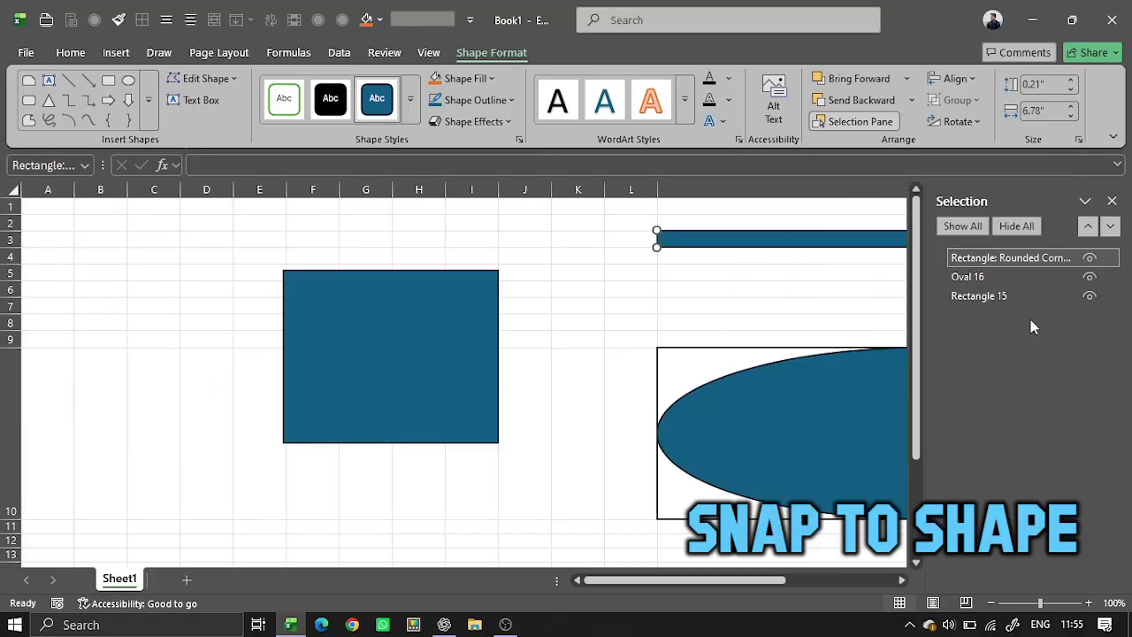
- Select the rectangle that starts at cell F5, and turn off Snap to Shape
{"action": "left_click", "coordinate": [376, 331]}
{"action": "left_click", "coordinate": [972, 79]}
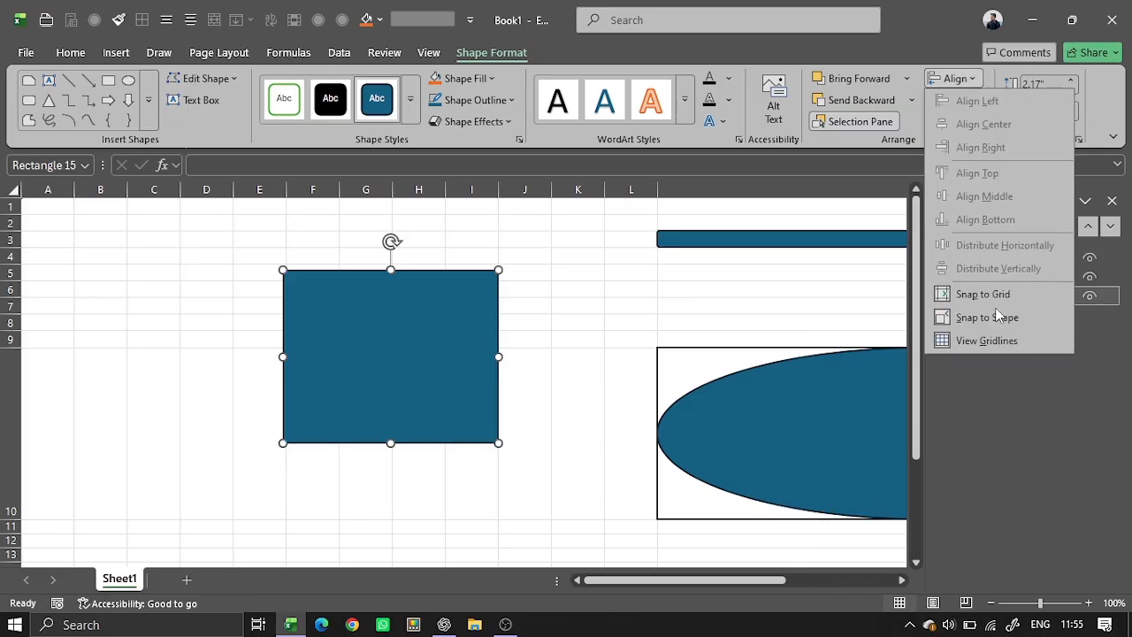
{"action": "left_click", "coordinate": [997, 319]}
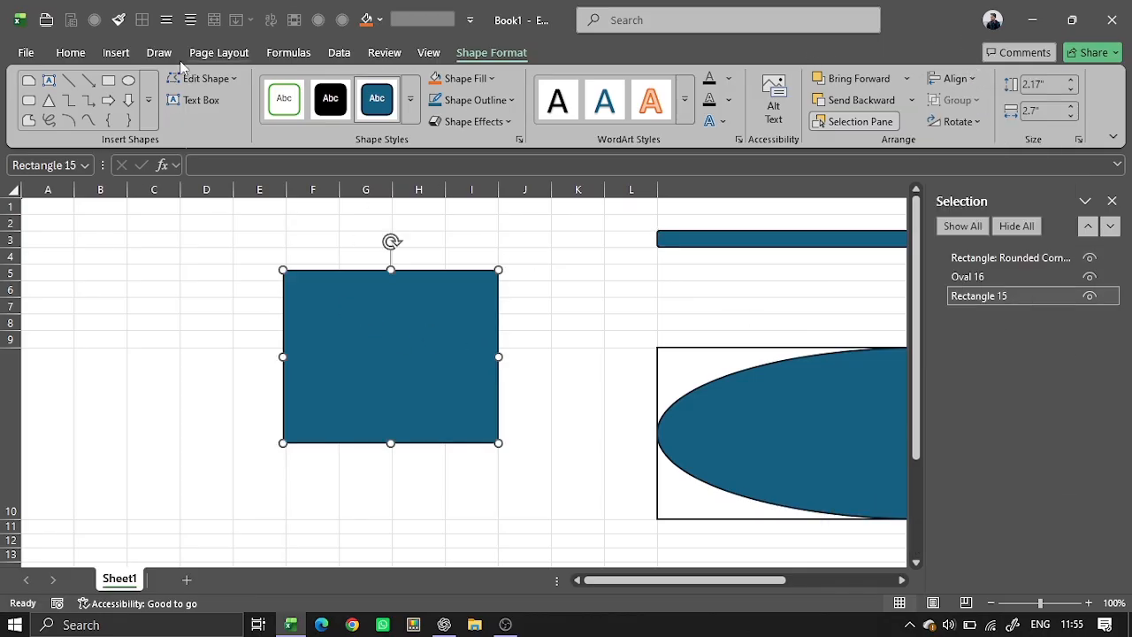
- Draw an oval over the rectangle that starts at cell F5, and delete it
{"action": "left_click", "coordinate": [128, 79]}
{"action": "left_click_drag", "start_coordinate": [338, 296], "coordinate": [437, 406]}
{"action": "key", "text": "Delete"}
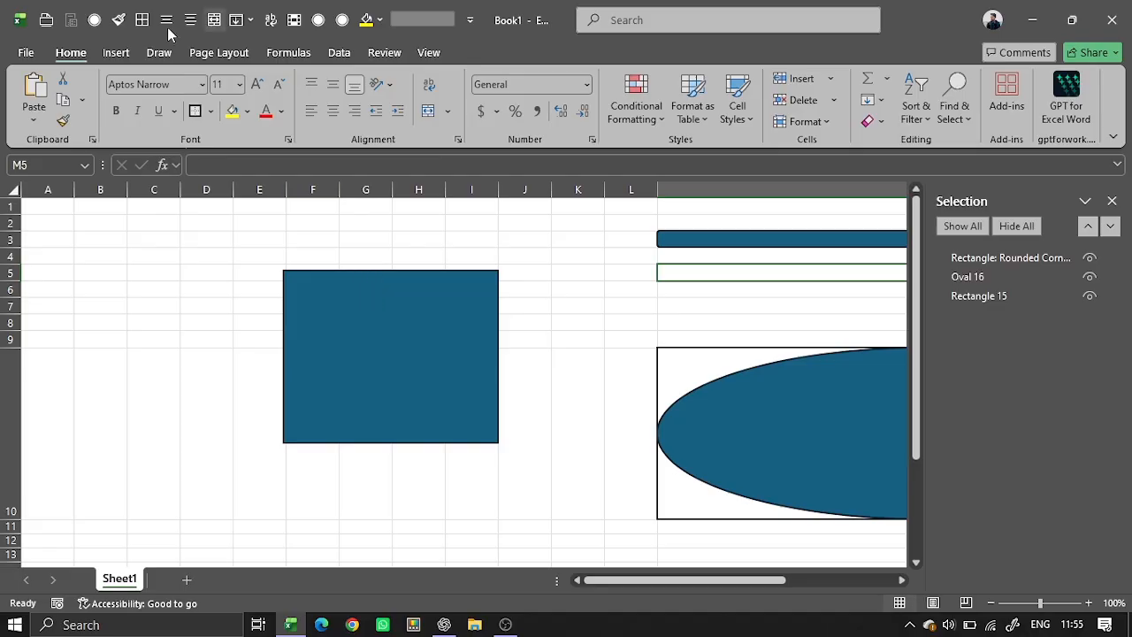
- Select the rectangle that starts at cell F5, turn on Snap to Shape, and deselect it
{"action": "left_click", "coordinate": [377, 336]}
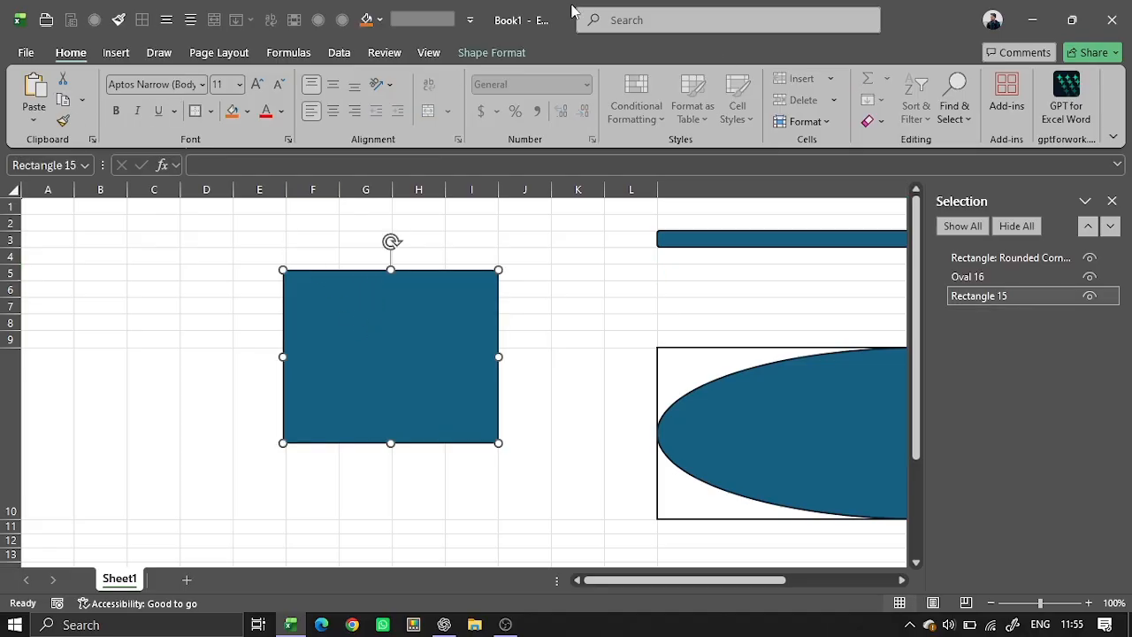
{"action": "left_click", "coordinate": [492, 52]}
{"action": "left_click", "coordinate": [953, 78]}
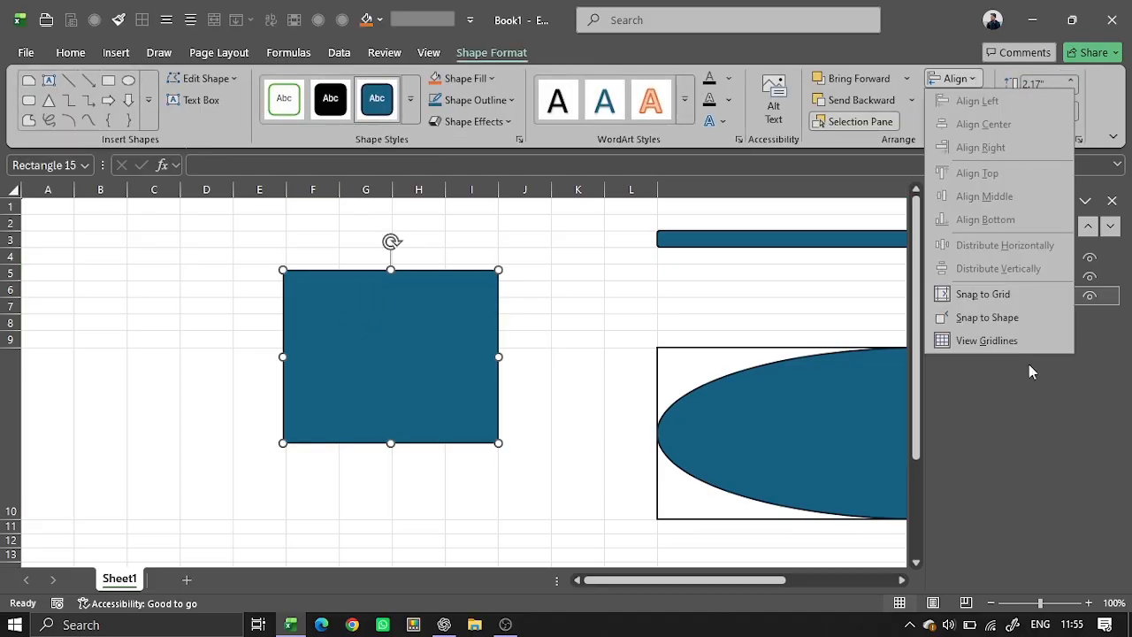
{"action": "left_click", "coordinate": [1003, 321]}
{"action": "left_click", "coordinate": [529, 289]}
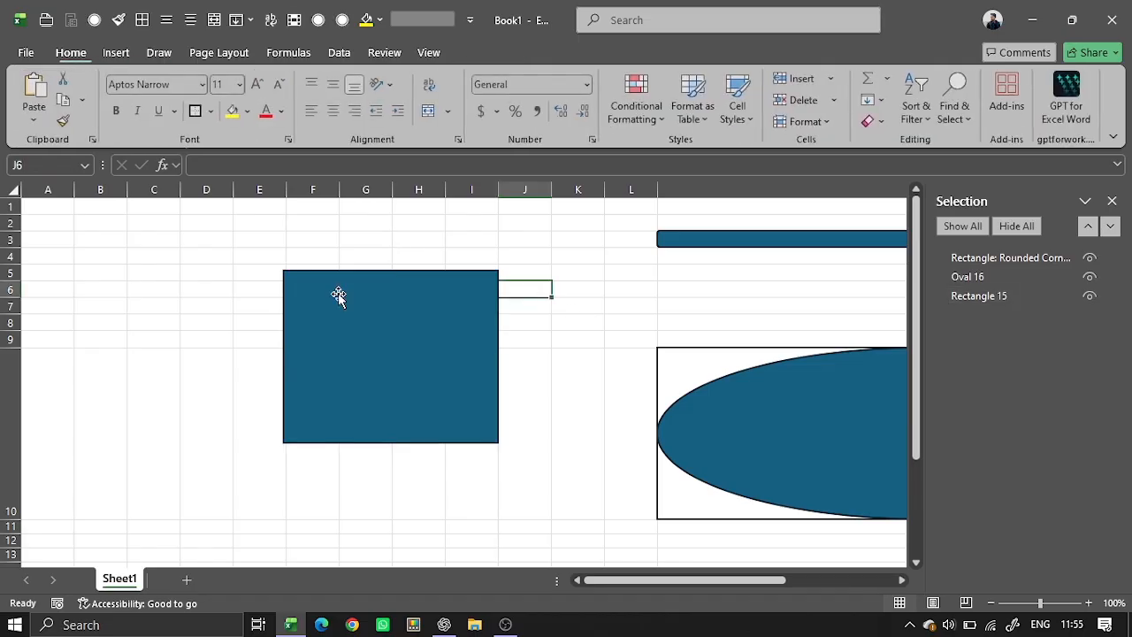
- Insert an oval over the rectangle at F5 and adjust it to meet the rectangle's upper and lower edges
{"action": "left_click", "coordinate": [114, 52]}
{"action": "left_click", "coordinate": [262, 128]}
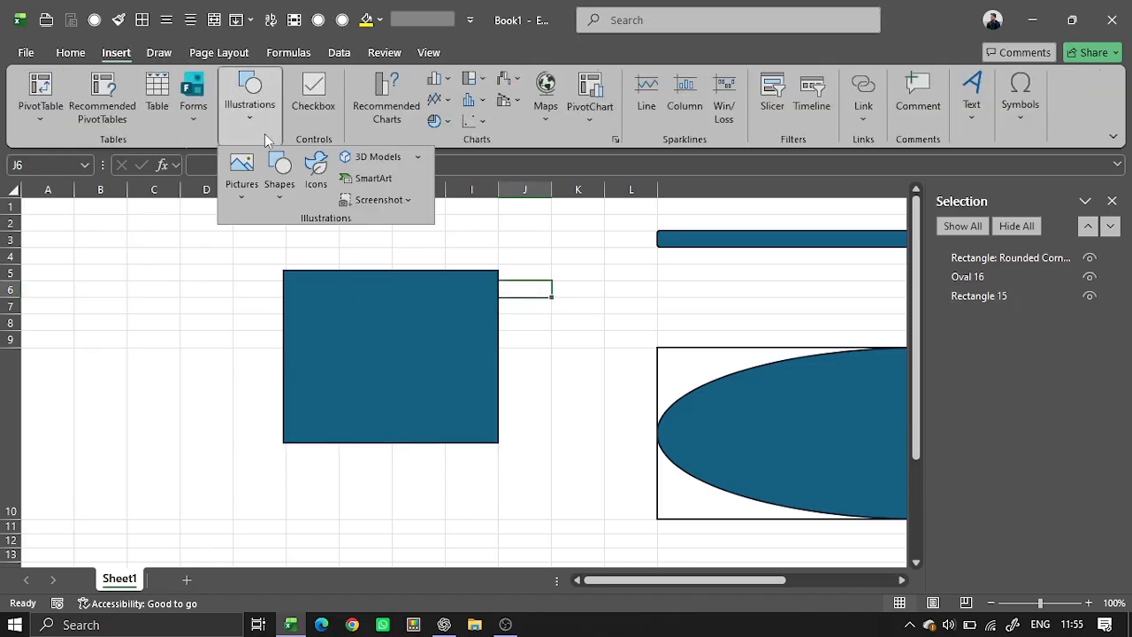
{"action": "left_click", "coordinate": [285, 190]}
{"action": "left_click", "coordinate": [353, 245]}
{"action": "left_click_drag", "start_coordinate": [283, 270], "coordinate": [498, 442]}
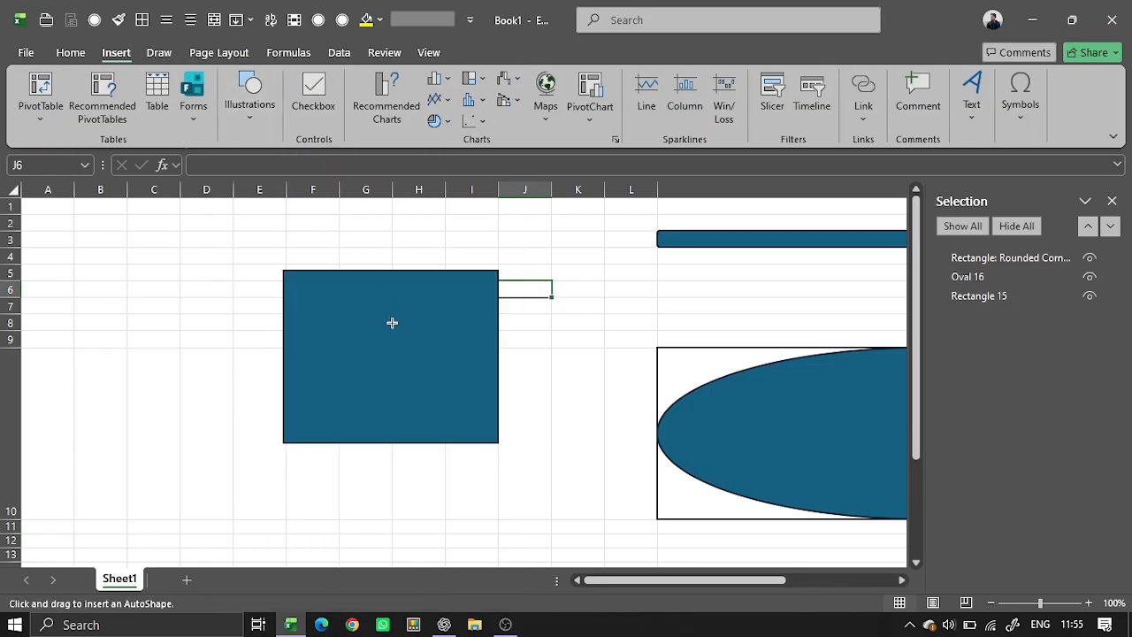
{"action": "left_click_drag", "start_coordinate": [286, 296], "coordinate": [496, 439]}
{"action": "left_click_drag", "start_coordinate": [413, 328], "coordinate": [409, 304]}
{"action": "left_click_drag", "start_coordinate": [389, 414], "coordinate": [390, 441]}
{"action": "left_click", "coordinate": [578, 354]}
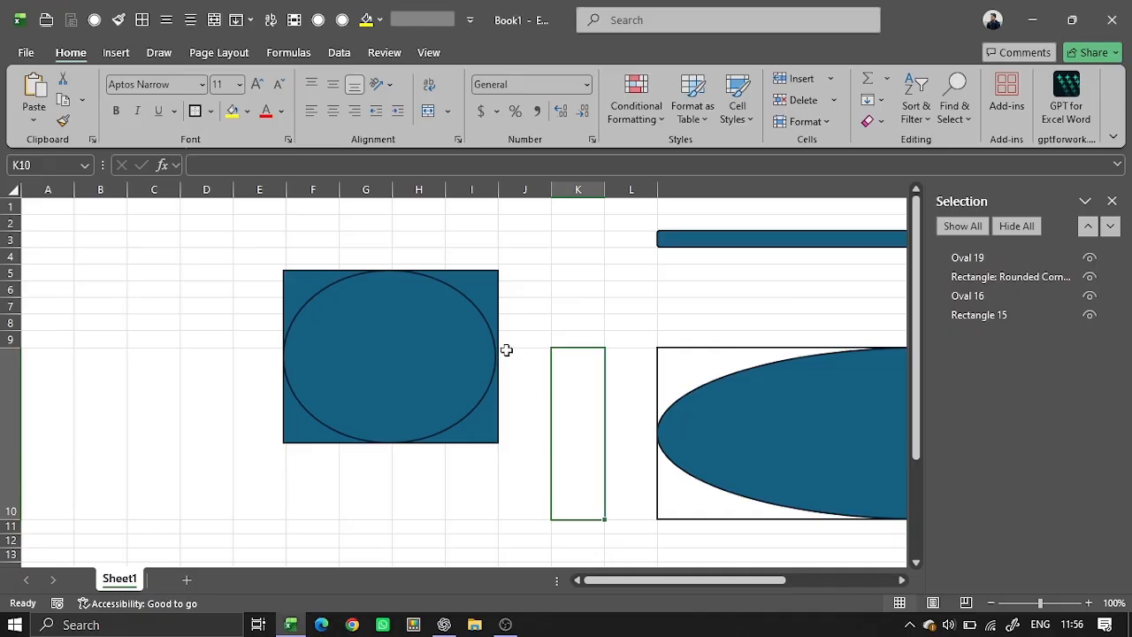
{"action": "left_click", "coordinate": [538, 306]}
{"action": "left_click", "coordinate": [218, 237]}
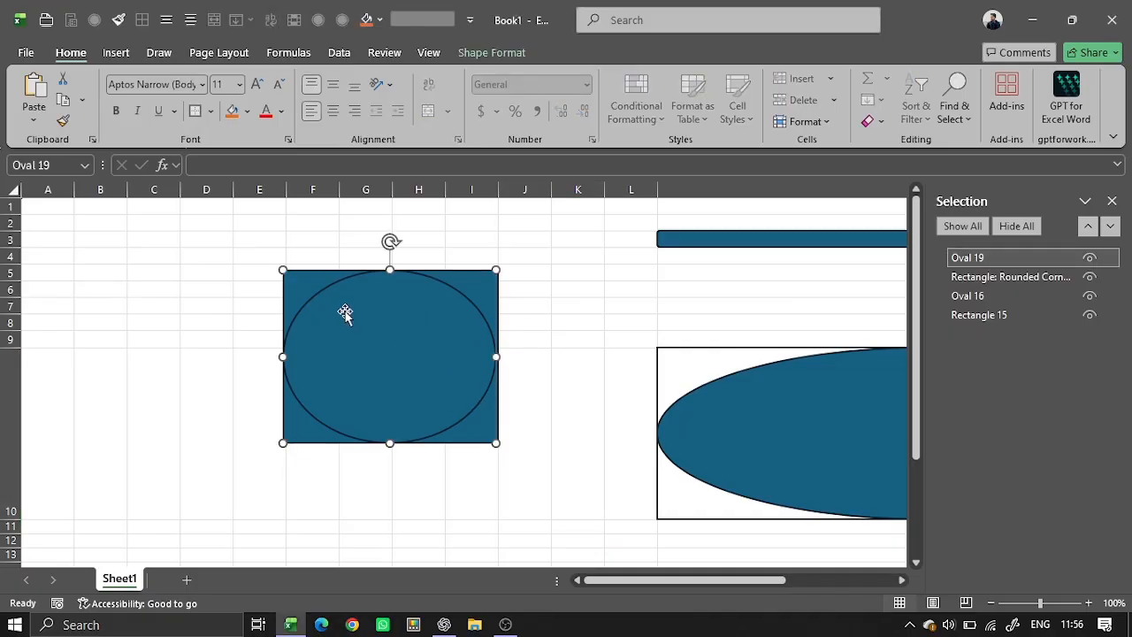
{"action": "left_click", "coordinate": [577, 209]}
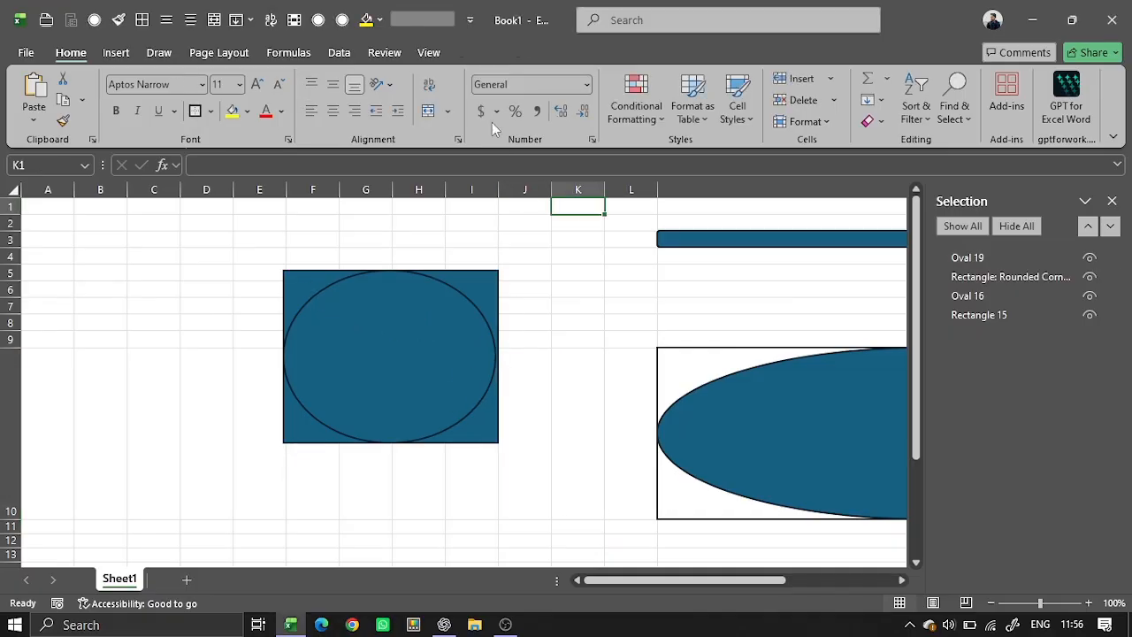
{"action": "right_click", "coordinate": [394, 120]}
{"action": "key", "text": "Escape"}
- Hide the sheet's gridlines and show them again
{"action": "left_click", "coordinate": [218, 53]}
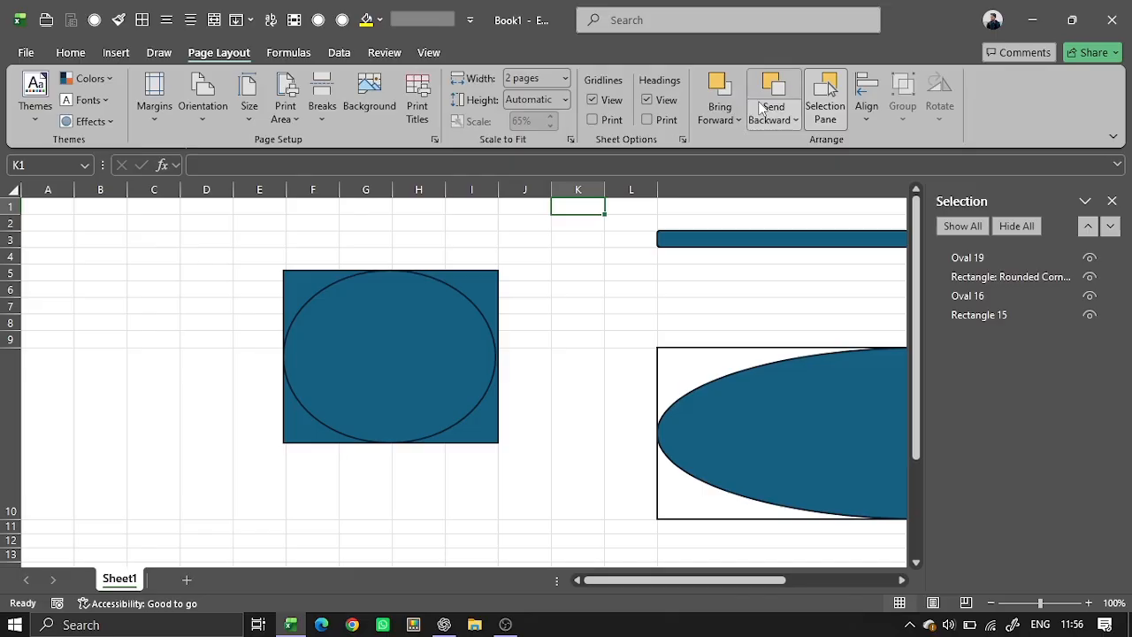
{"action": "left_click", "coordinate": [859, 120]}
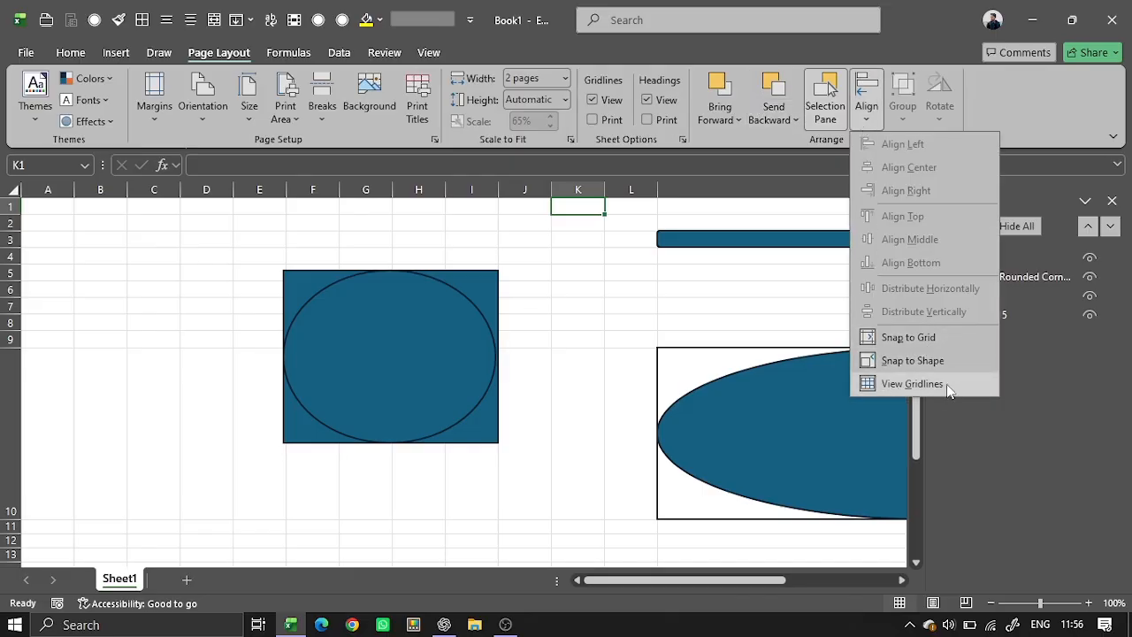
{"action": "left_click", "coordinate": [922, 383]}
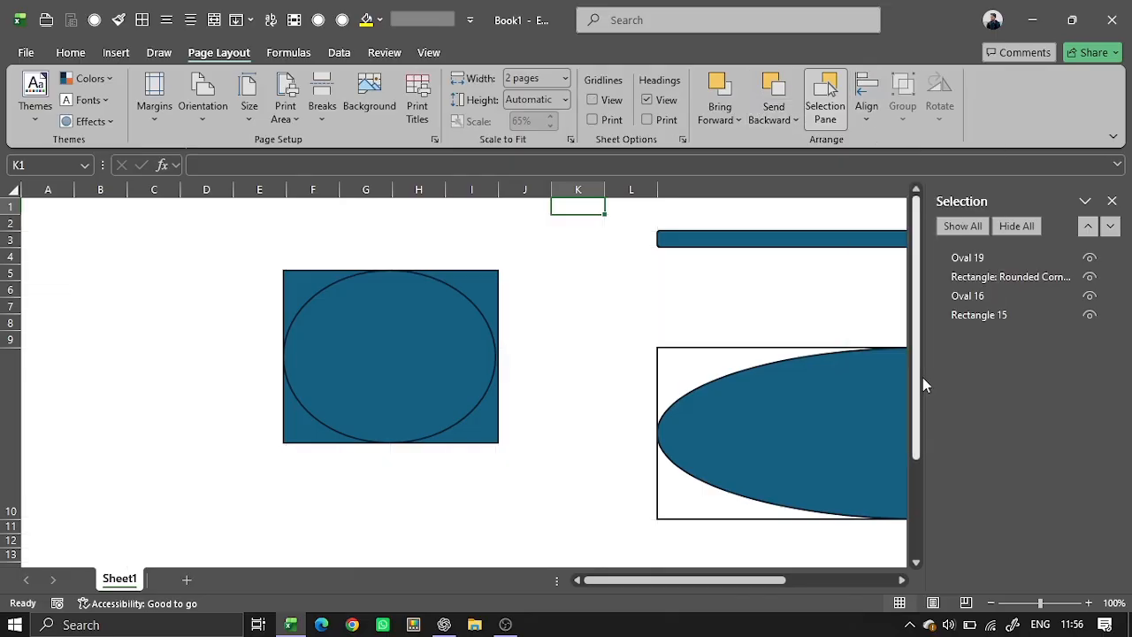
{"action": "left_click", "coordinate": [591, 100]}
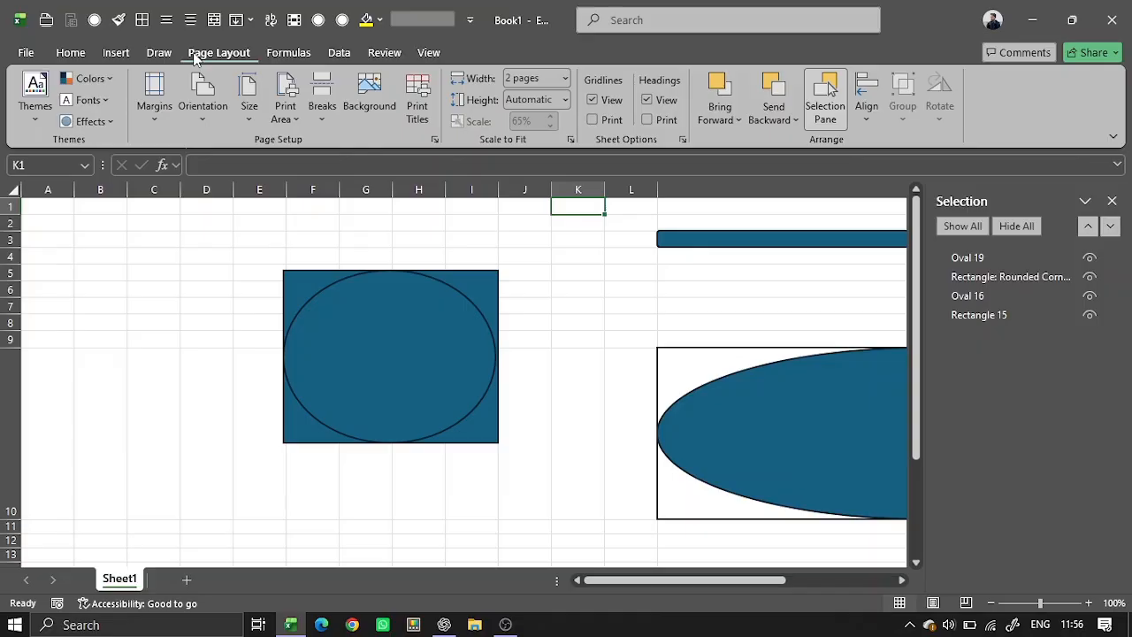
{"action": "left_click", "coordinate": [116, 52]}
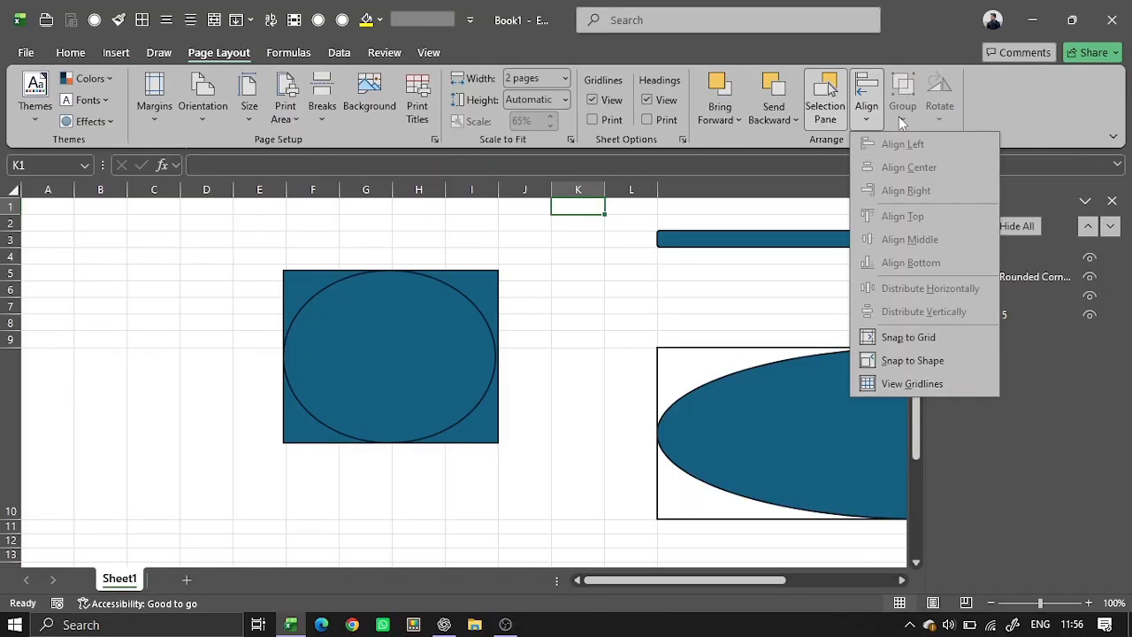
{"action": "key", "text": "Escape"}
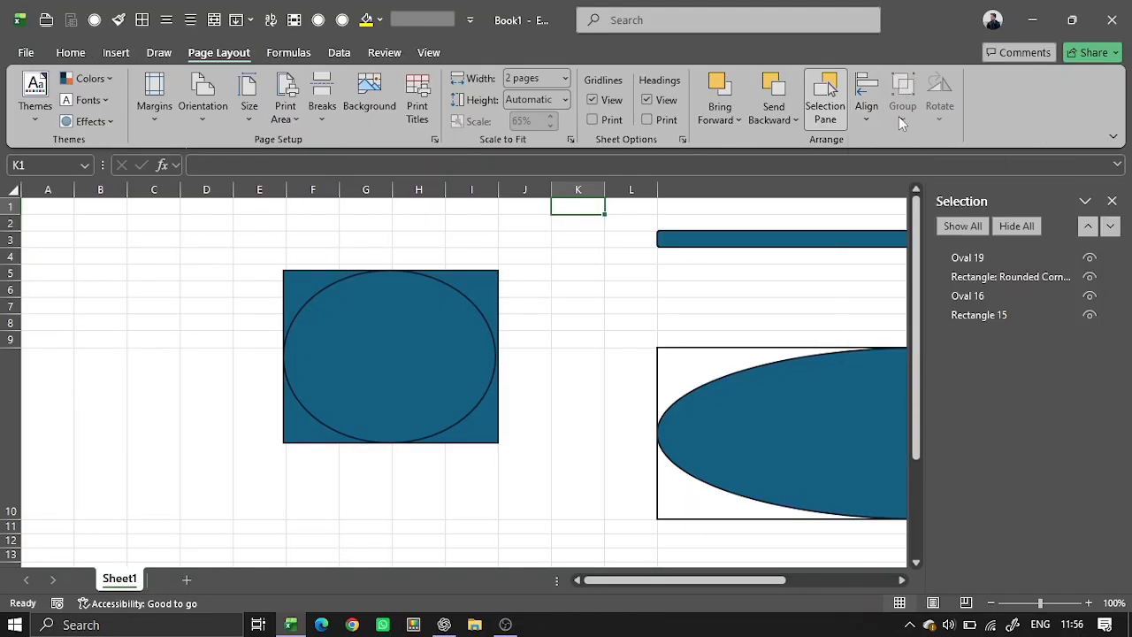
- Move the rectangle to columns A to E, the small oval down into row 10, and the large oval across columns E to M
{"action": "left_click", "coordinate": [699, 339]}
{"action": "left_click", "coordinate": [290, 305]}
{"action": "left_click_drag", "start_coordinate": [270, 292], "coordinate": [55, 270]}
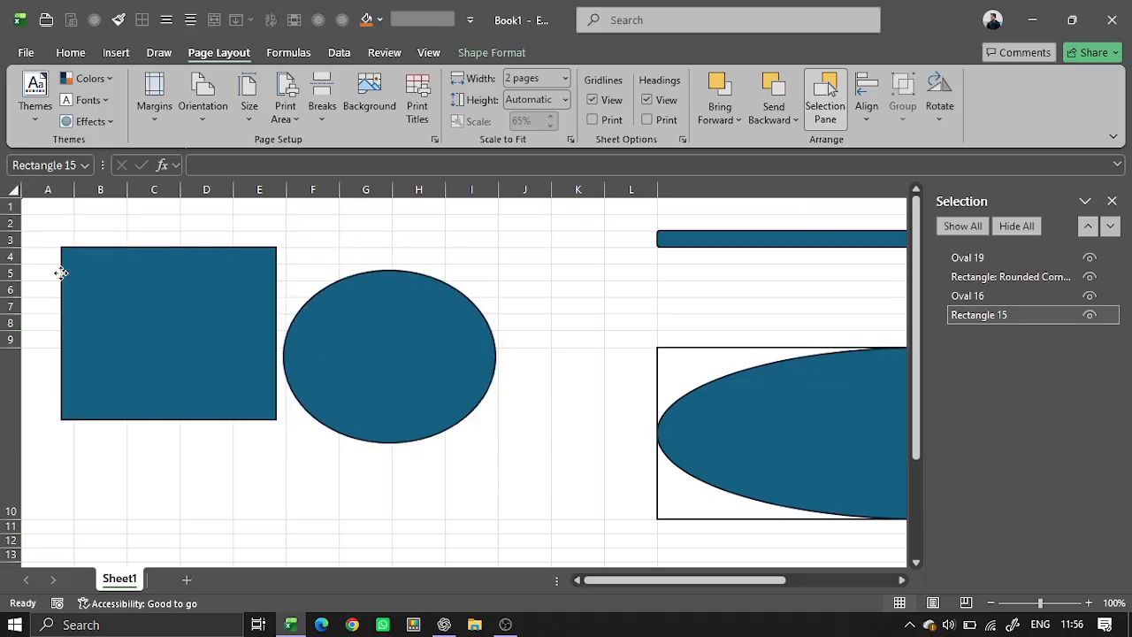
{"action": "left_click", "coordinate": [330, 442]}
{"action": "left_click_drag", "start_coordinate": [785, 428], "coordinate": [365, 304]}
- Move the rounded rectangle from M3 to row 6, starting partway across column M and extending past column P
{"action": "left_click_drag", "start_coordinate": [823, 238], "coordinate": [966, 276]}
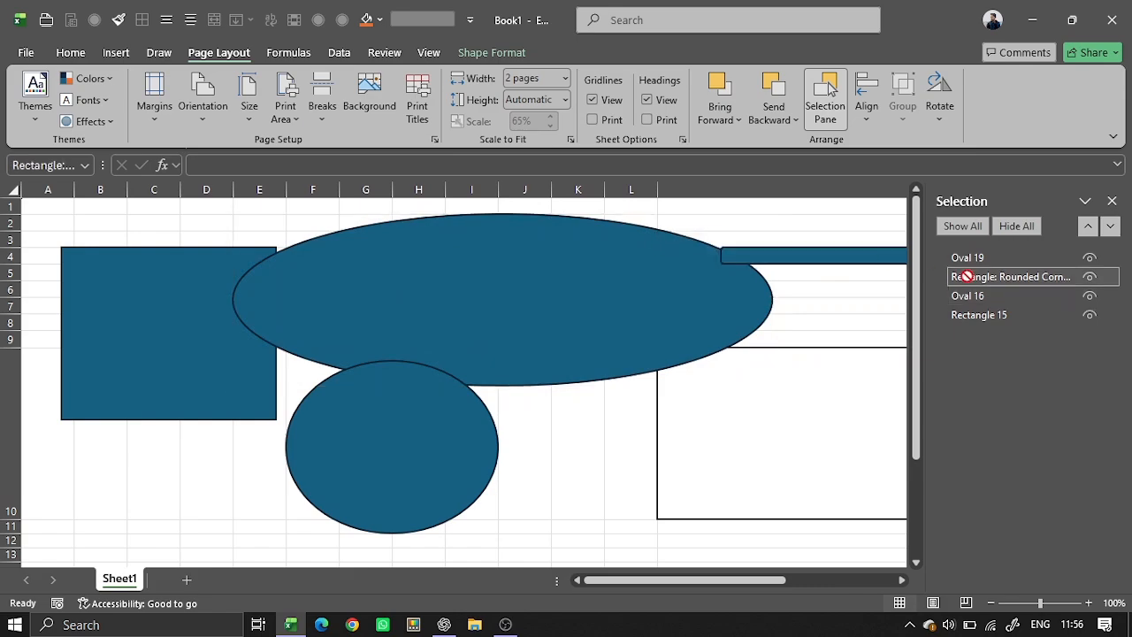
{"action": "key", "text": "ctrl+z"}
{"action": "scroll", "coordinate": [672, 523], "scroll_direction": "right", "scroll_amount": 5}
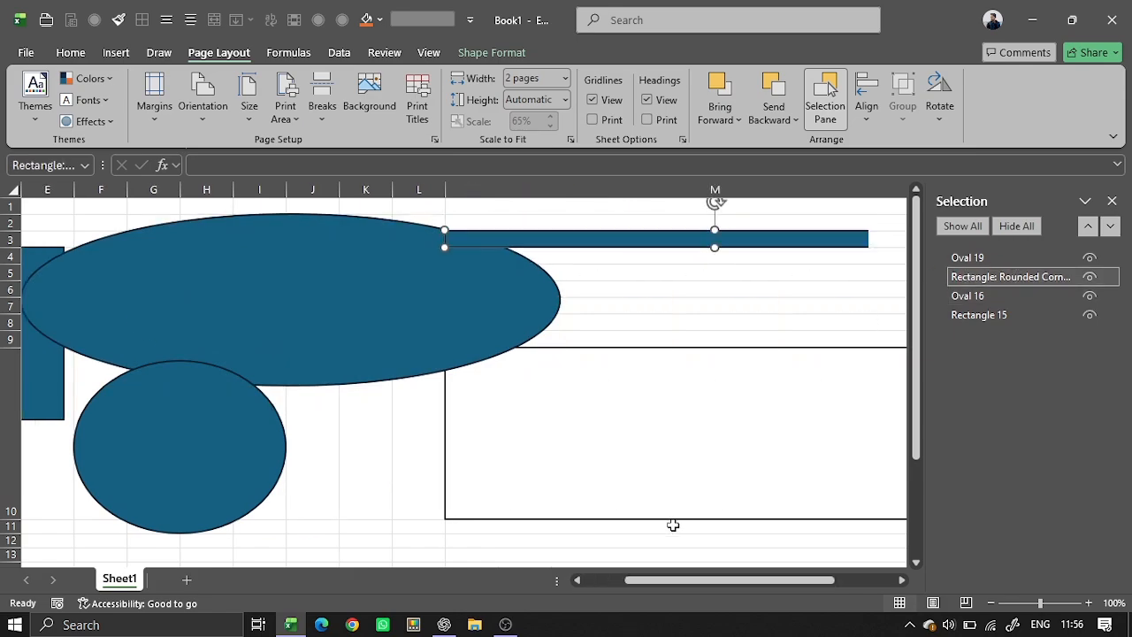
{"action": "left_click_drag", "start_coordinate": [487, 241], "coordinate": [826, 290]}
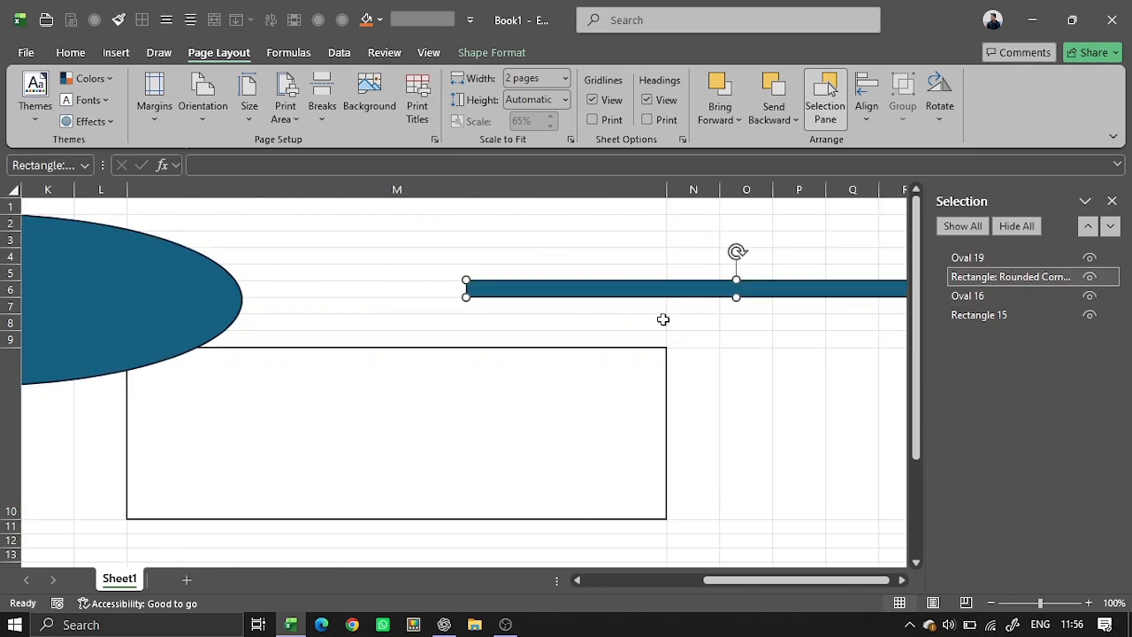
{"action": "scroll", "coordinate": [81, 469], "scroll_direction": "left", "scroll_amount": 5}
- Select the rectangle and both ovals, group them, and deselect the group
{"action": "left_click", "coordinate": [229, 315]}
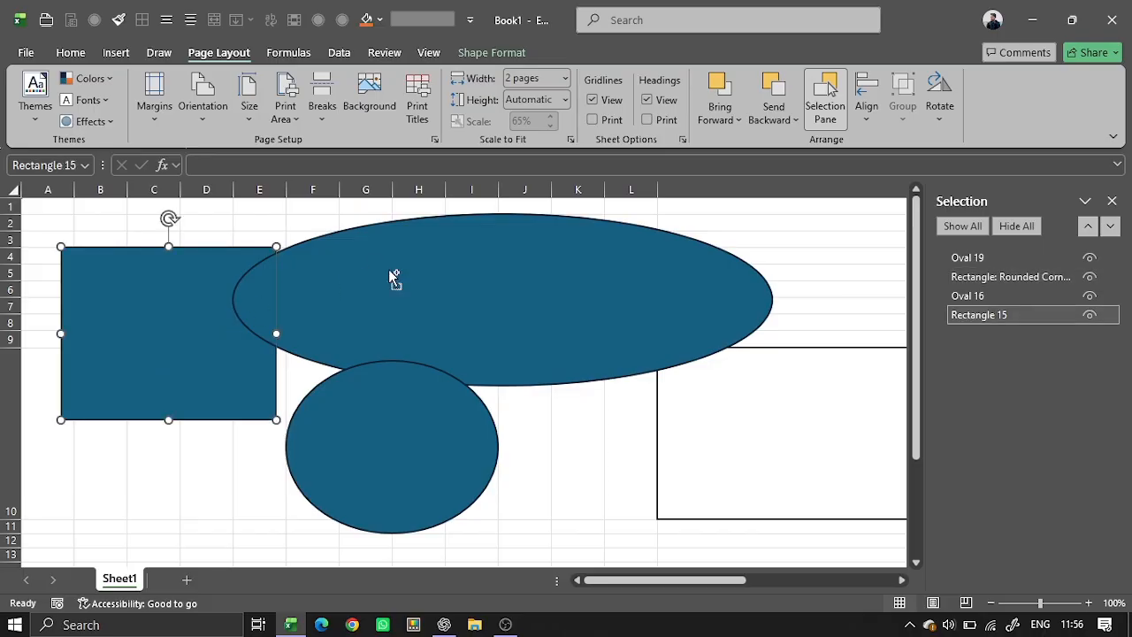
{"action": "left_click", "coordinate": [397, 306], "text": "ctrl"}
{"action": "left_click", "coordinate": [433, 443], "text": "ctrl"}
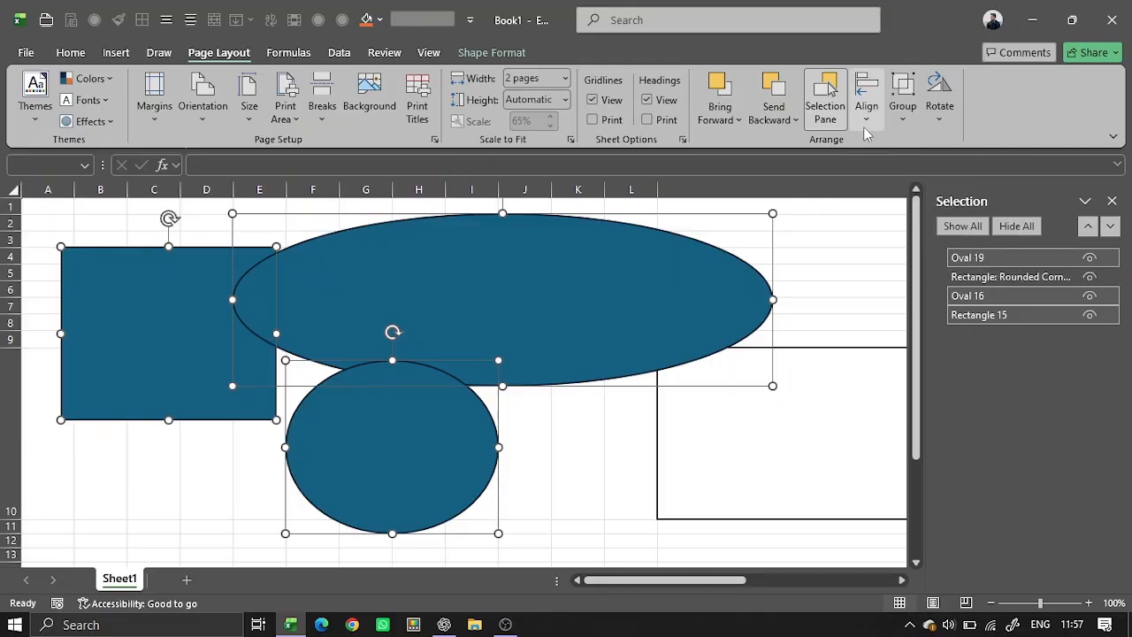
{"action": "left_click", "coordinate": [902, 113]}
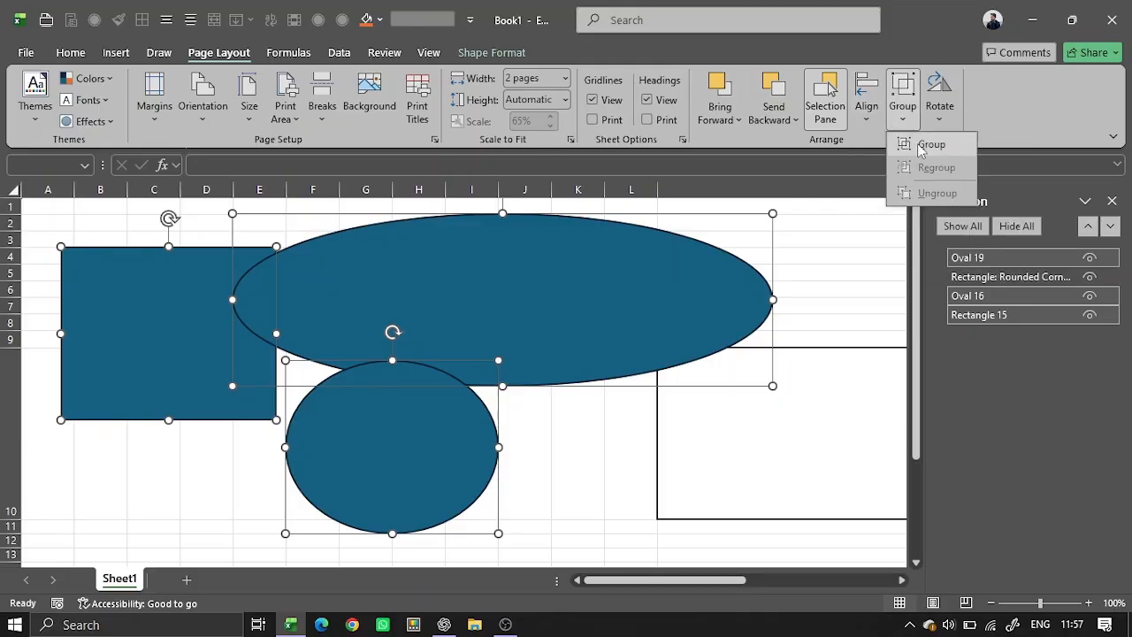
{"action": "left_click", "coordinate": [921, 146]}
{"action": "left_click", "coordinate": [802, 244]}
- Move the rounded rectangle slightly left along row 6, and shift the grouped shapes to the right and slightly up
{"action": "scroll", "coordinate": [808, 392], "scroll_direction": "right", "scroll_amount": 3}
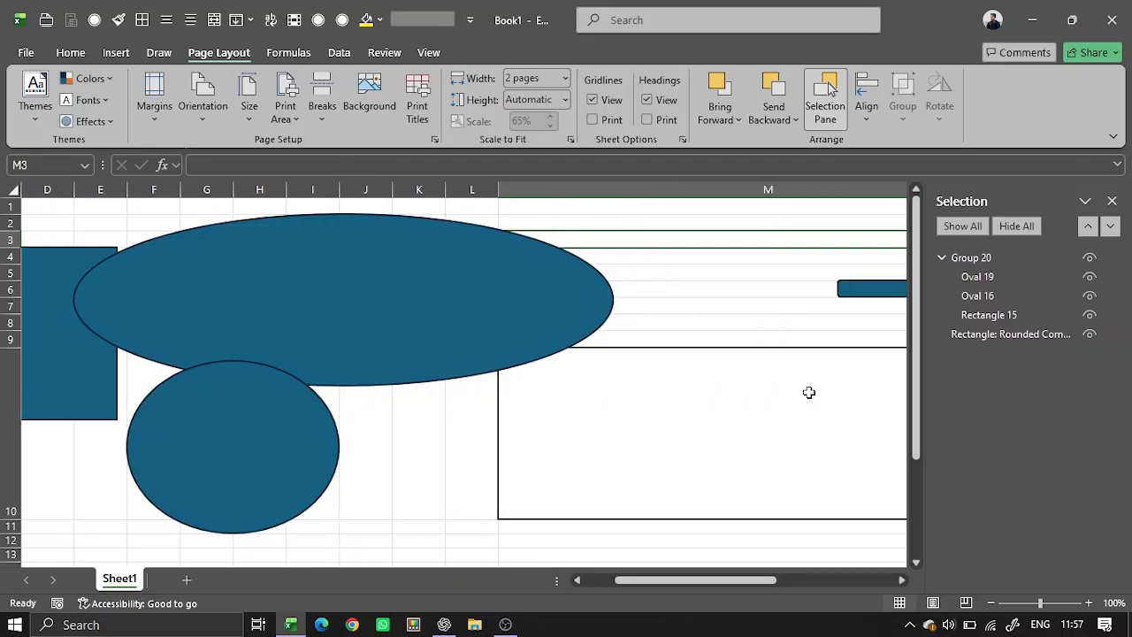
{"action": "left_click_drag", "start_coordinate": [875, 267], "coordinate": [837, 267]}
{"action": "left_click", "coordinate": [361, 323]}
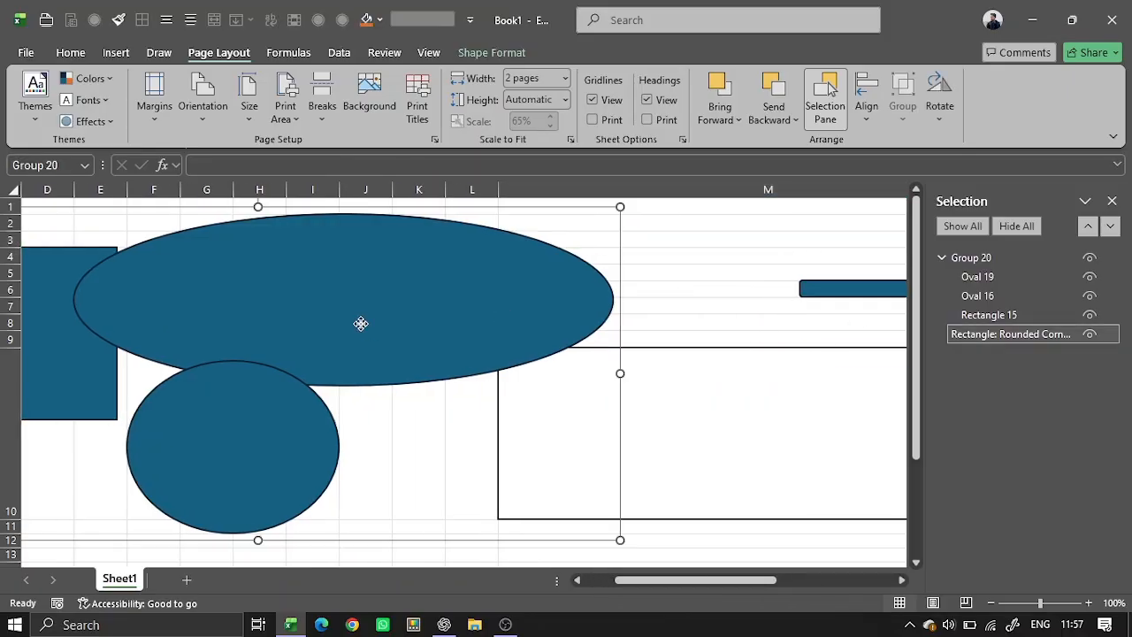
{"action": "left_click_drag", "start_coordinate": [433, 310], "coordinate": [626, 272]}
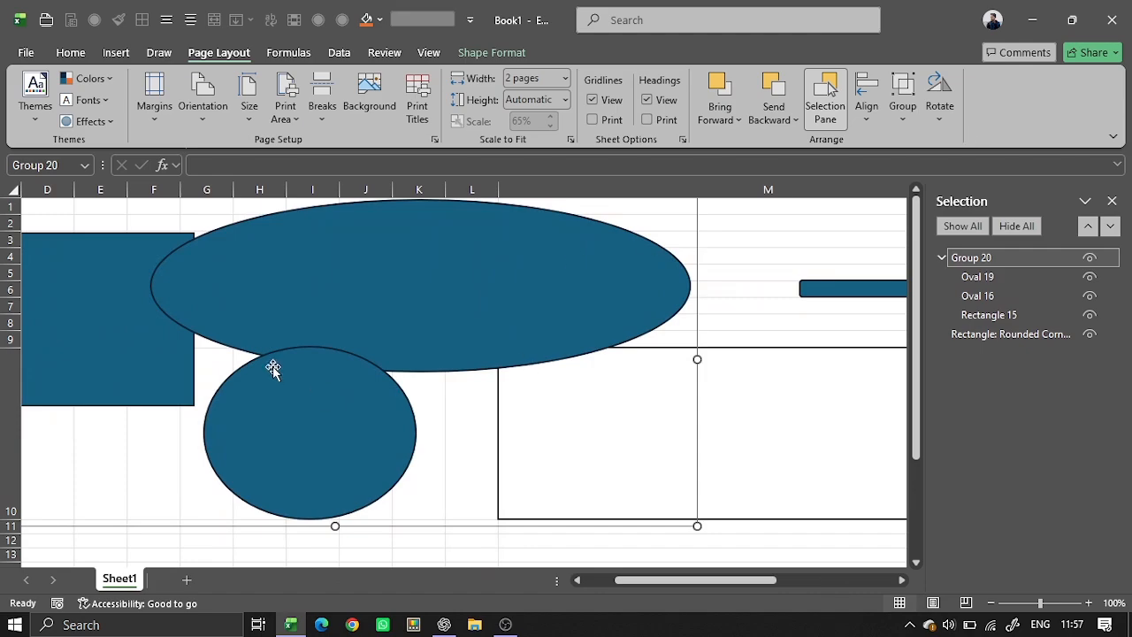
- Ungroup the rectangle and the two ovals
{"action": "left_click", "coordinate": [900, 120]}
{"action": "left_click", "coordinate": [924, 195]}
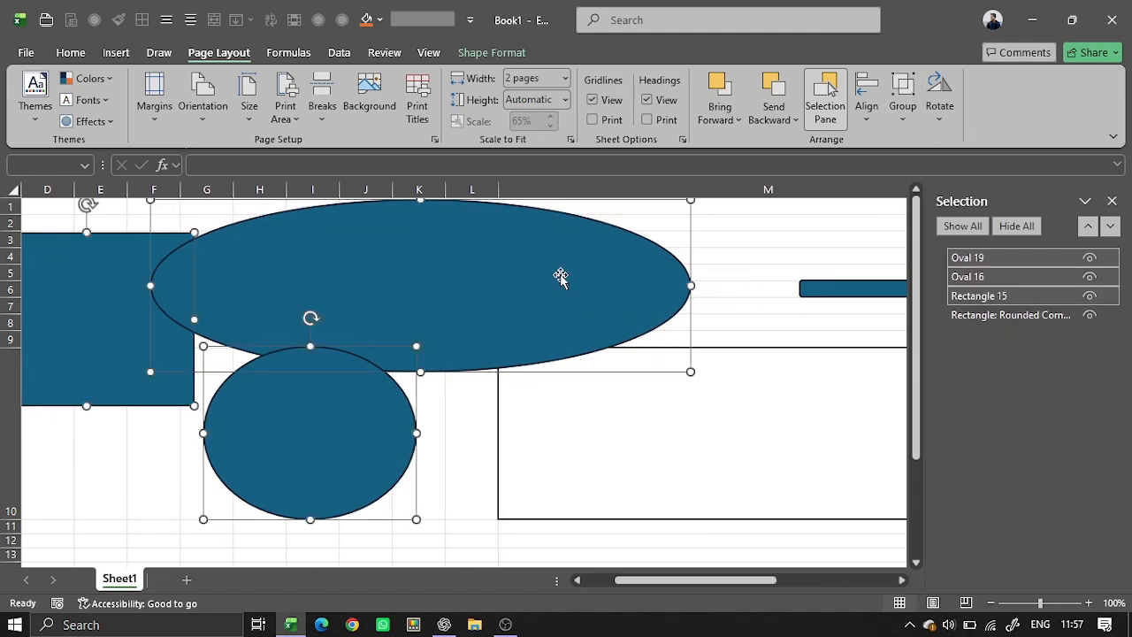
{"action": "left_click", "coordinate": [793, 331]}
- Compare which grouping options are available for the rounded rectangle and for the previously grouped large oval
{"action": "left_click", "coordinate": [815, 287]}
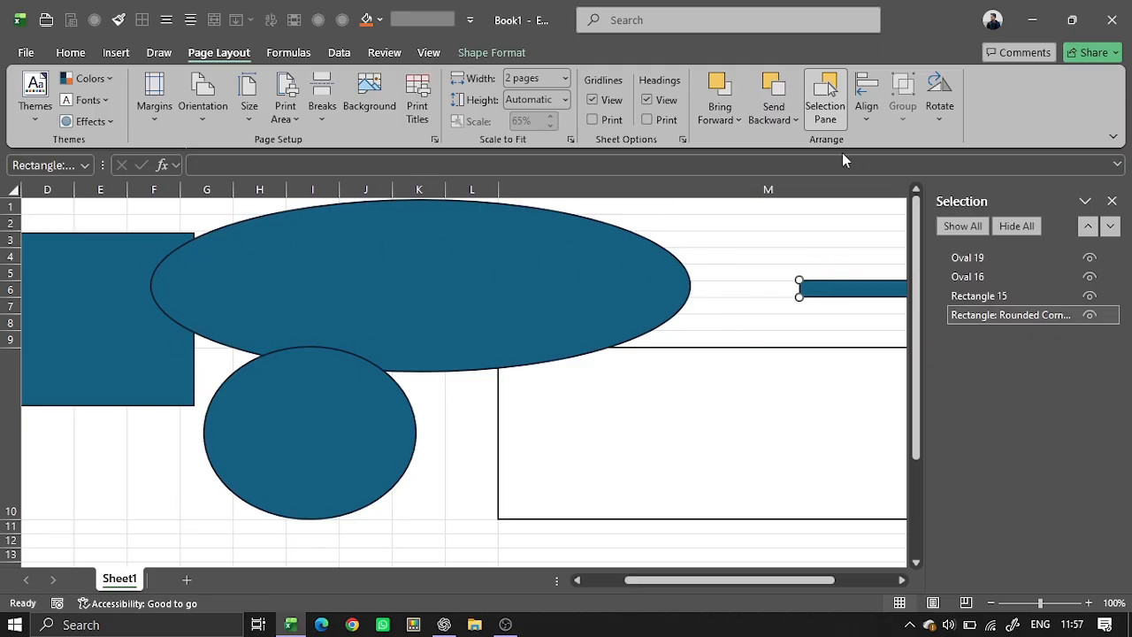
{"action": "left_click", "coordinate": [604, 281]}
{"action": "left_click", "coordinate": [919, 118]}
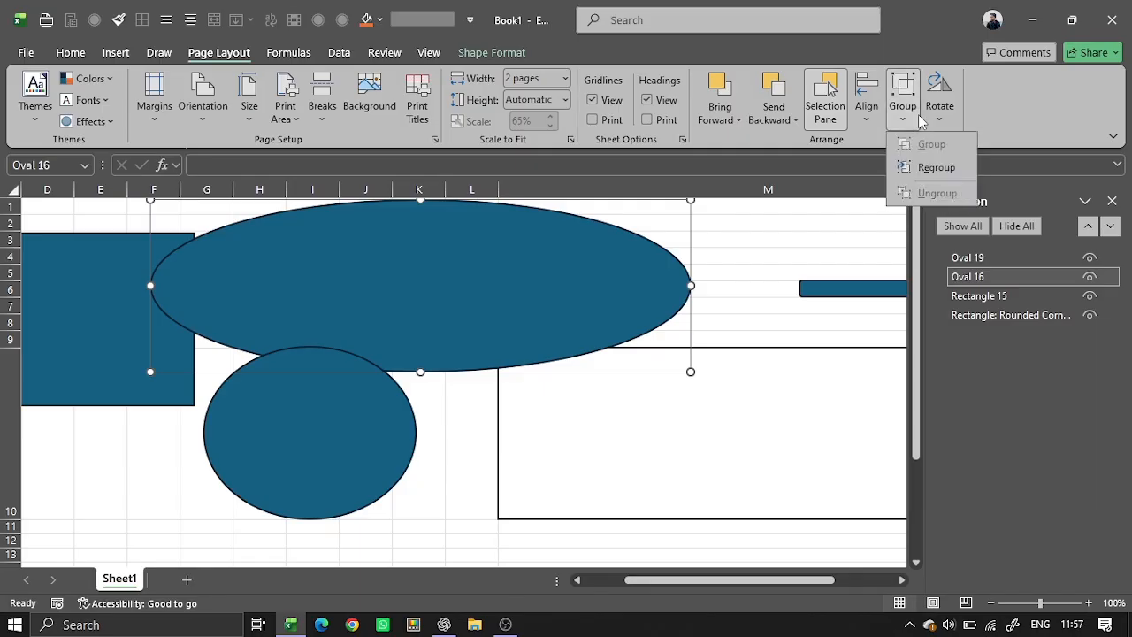
{"action": "left_click", "coordinate": [881, 260]}
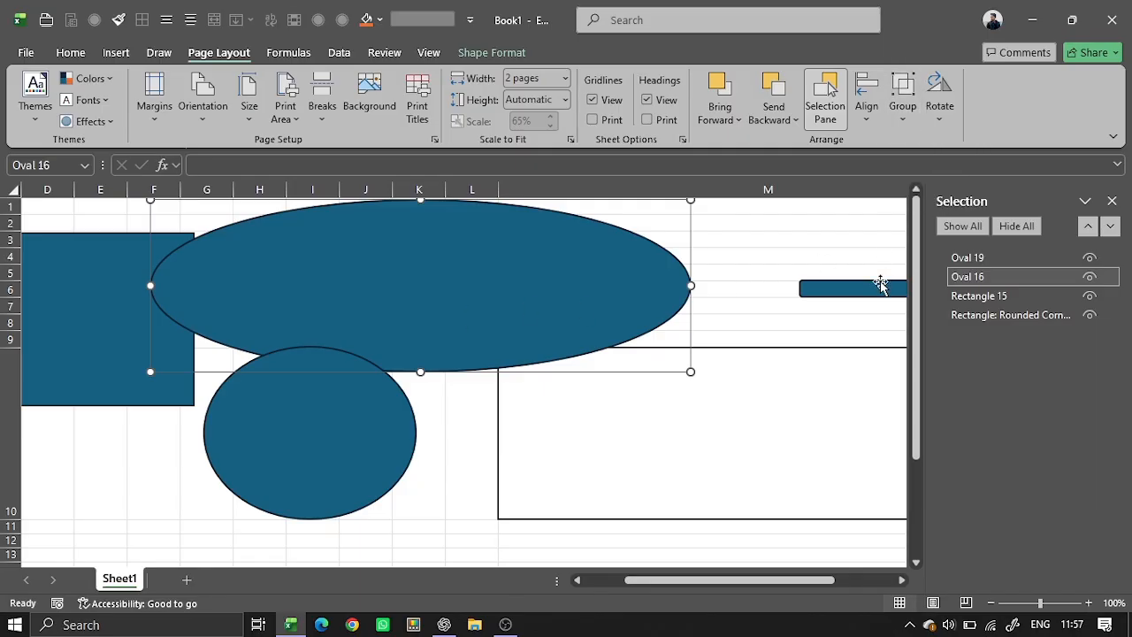
{"action": "left_click", "coordinate": [879, 284]}
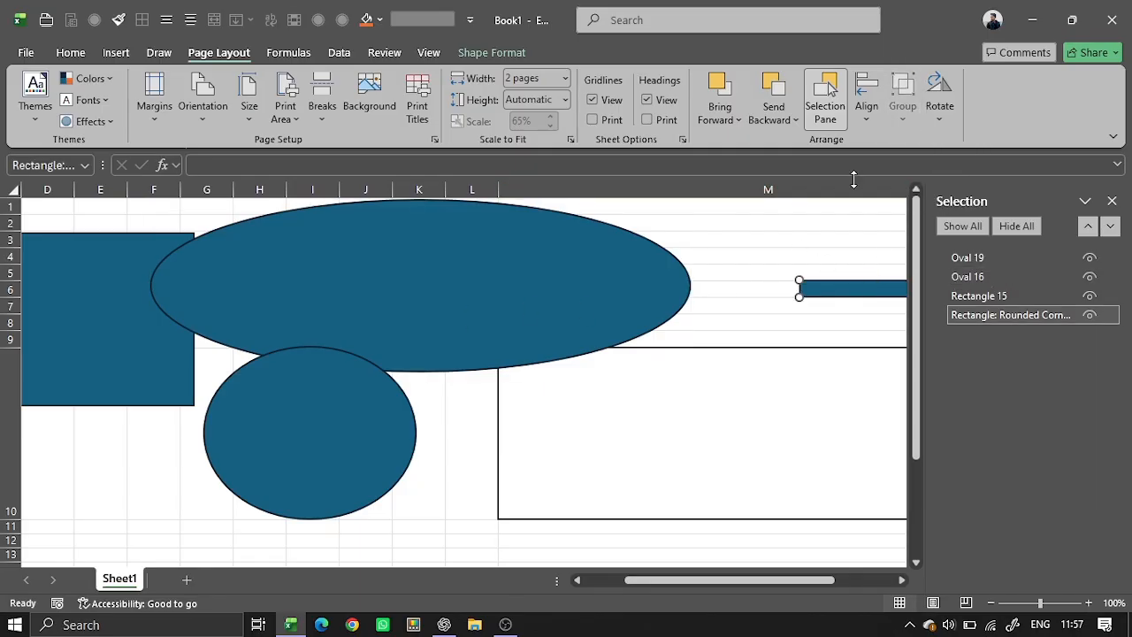
- Regroup the rectangle and ovals from the large oval, and move the group slightly to the right
{"action": "left_click", "coordinate": [671, 284]}
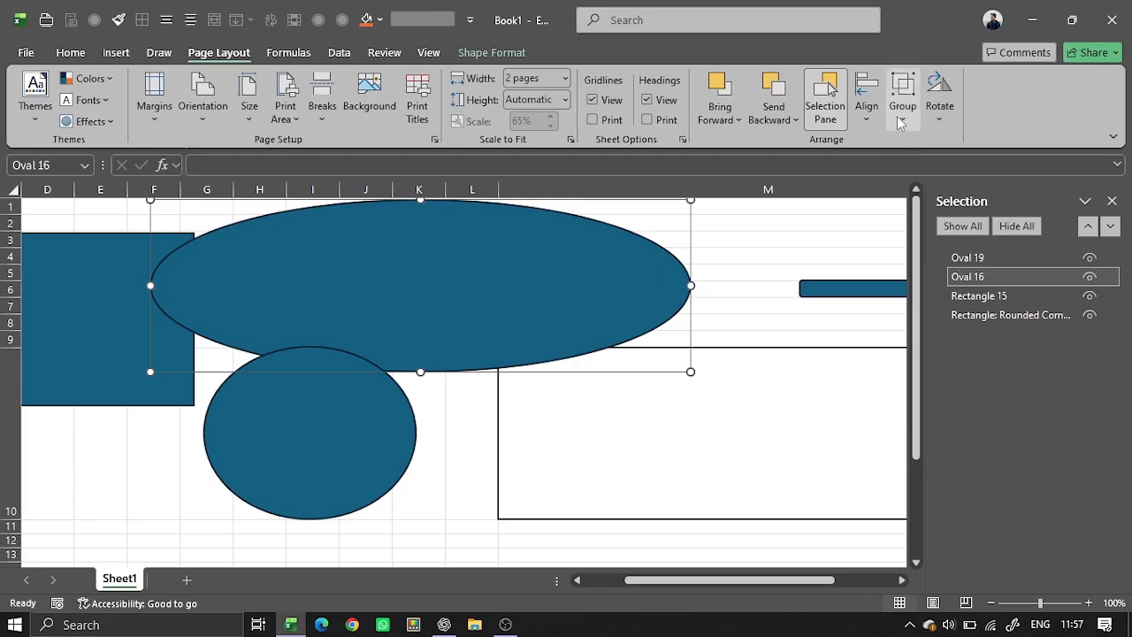
{"action": "left_click", "coordinate": [900, 122]}
{"action": "left_click", "coordinate": [916, 168]}
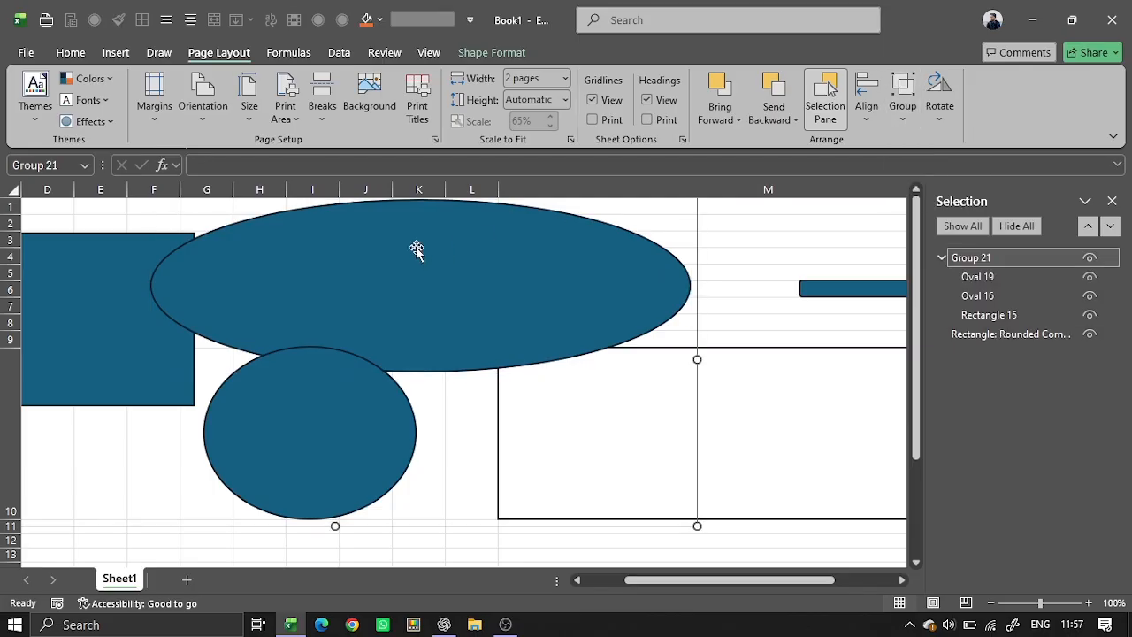
{"action": "left_click_drag", "start_coordinate": [401, 279], "coordinate": [427, 262]}
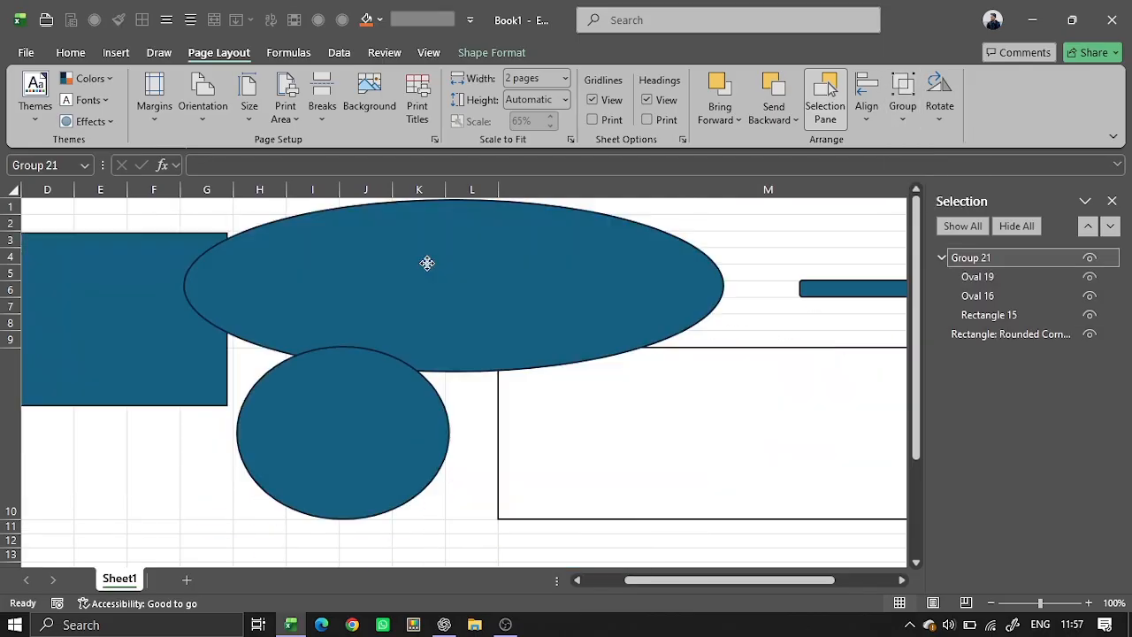
- Ungroup the shapes, and move only the large oval right so it overlaps the start of the rounded rectangle
{"action": "left_click", "coordinate": [903, 115]}
{"action": "left_click", "coordinate": [923, 193]}
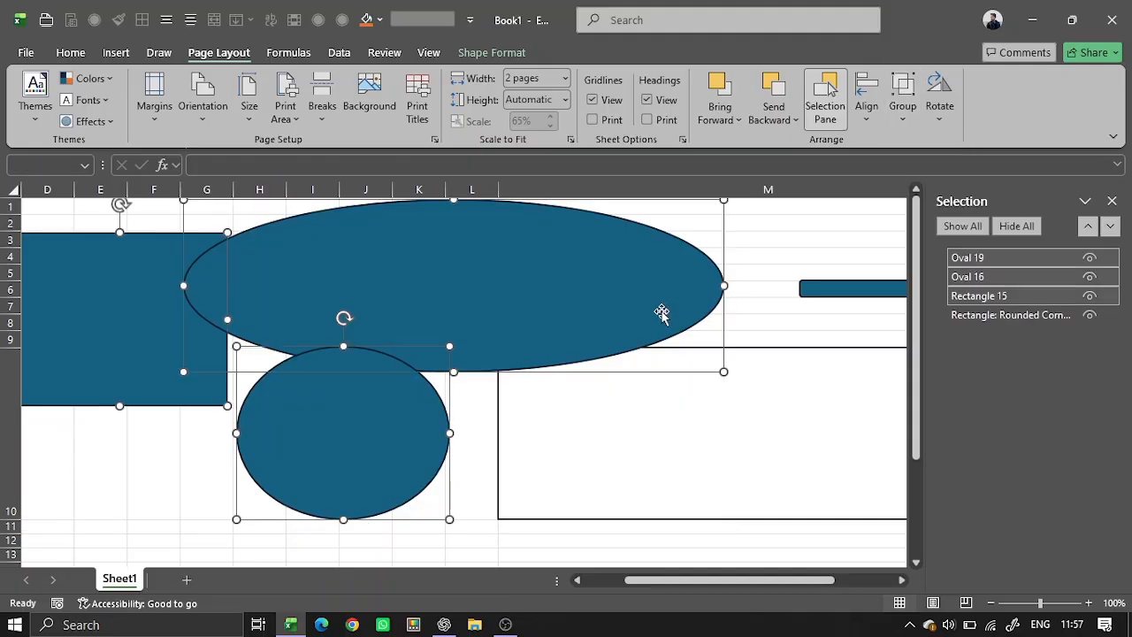
{"action": "left_click", "coordinate": [625, 397]}
{"action": "left_click_drag", "start_coordinate": [474, 319], "coordinate": [573, 335]}
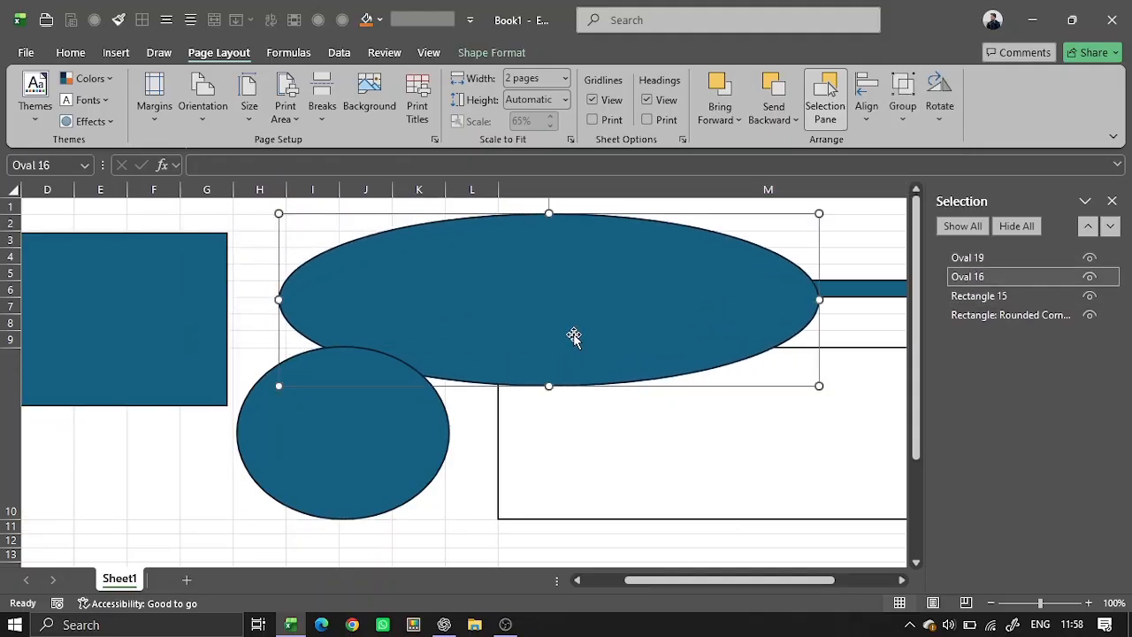
- Regroup the rectangle and ovals with the large oval in its new place, and shift the group right and slightly down
{"action": "left_click", "coordinate": [900, 124]}
{"action": "left_click", "coordinate": [925, 170]}
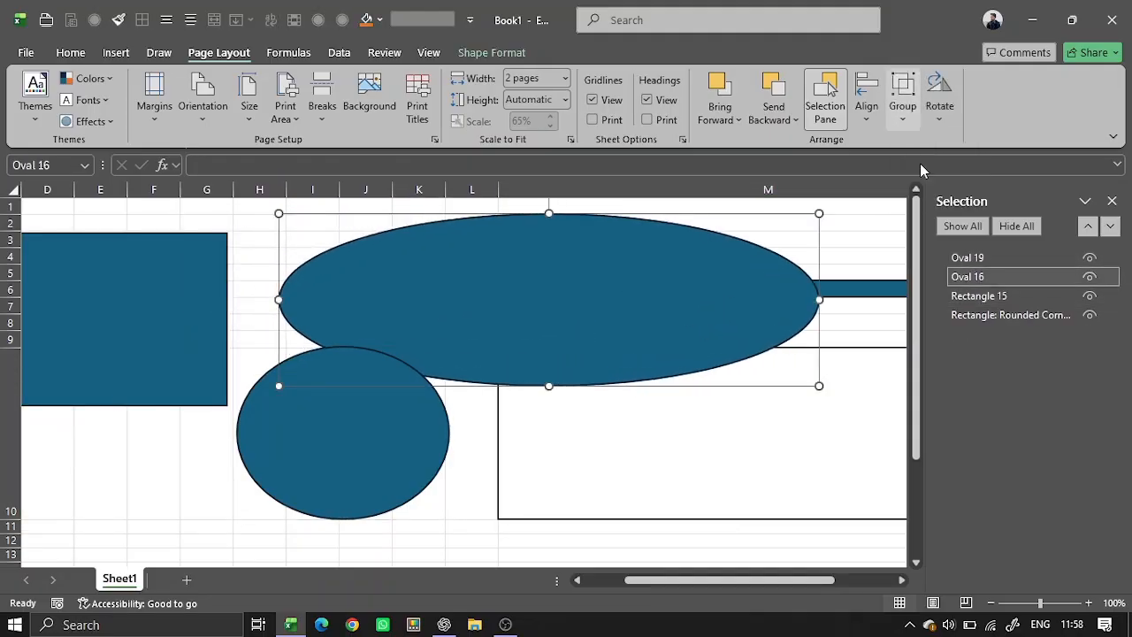
{"action": "left_click_drag", "start_coordinate": [417, 374], "coordinate": [454, 386]}
- Ungroup the rectangle and two ovals, and rotate all three right by 90°
{"action": "left_click", "coordinate": [903, 122]}
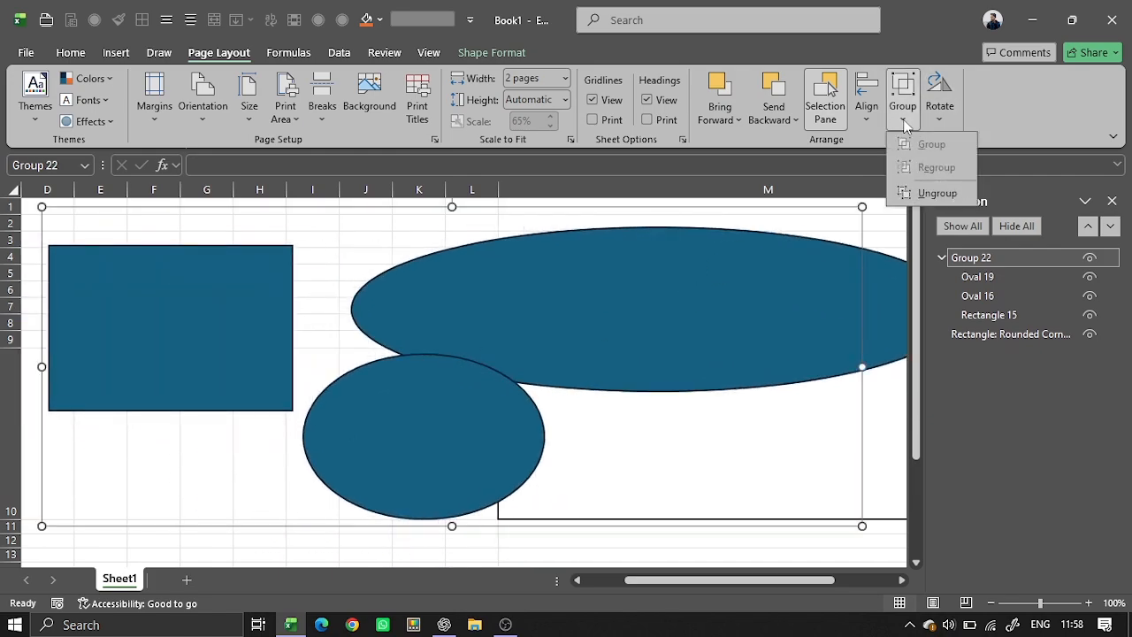
{"action": "left_click", "coordinate": [937, 193]}
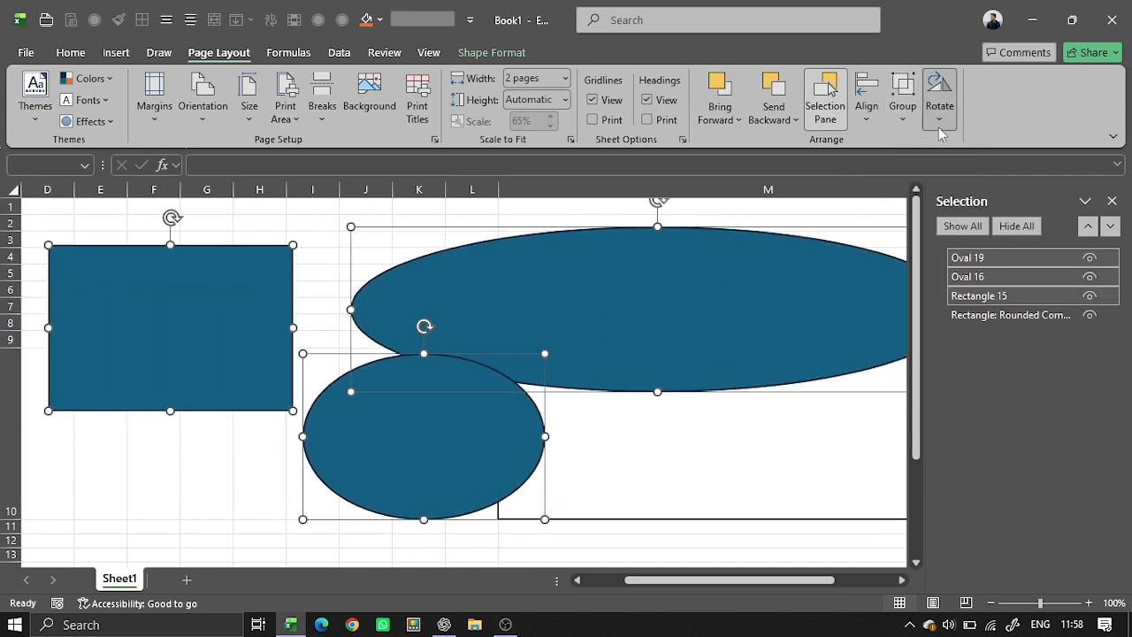
{"action": "left_click", "coordinate": [941, 118]}
{"action": "left_click", "coordinate": [946, 151]}
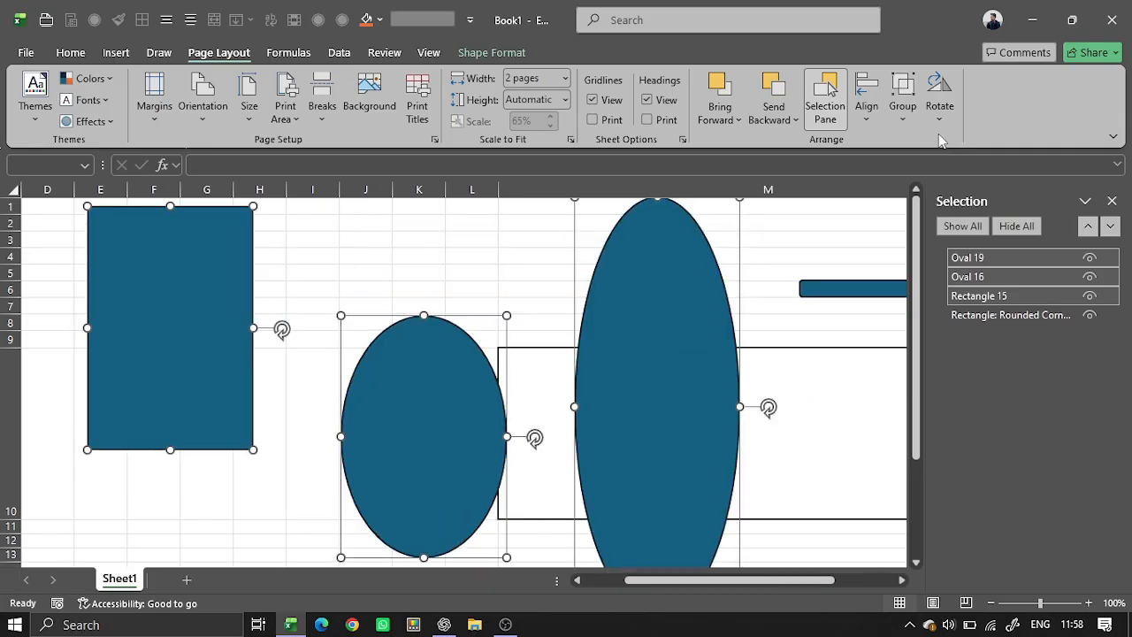
- Rotate the three selected shapes left by 90°, and flip them vertically
{"action": "left_click", "coordinate": [941, 124]}
{"action": "left_click", "coordinate": [963, 171]}
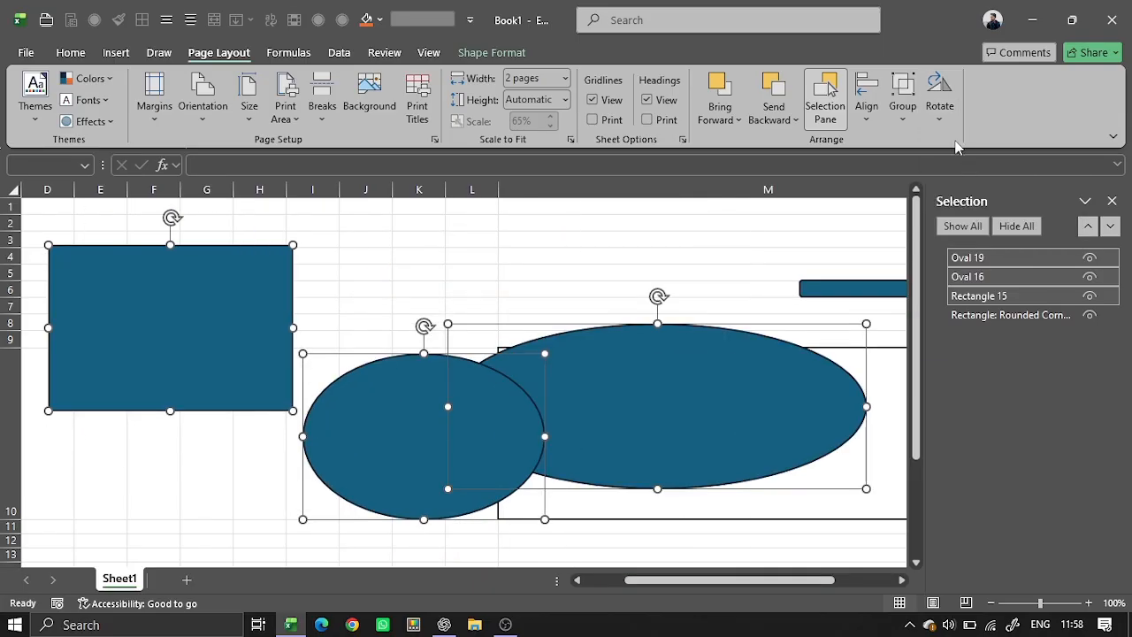
{"action": "left_click", "coordinate": [942, 124]}
{"action": "left_click", "coordinate": [977, 192]}
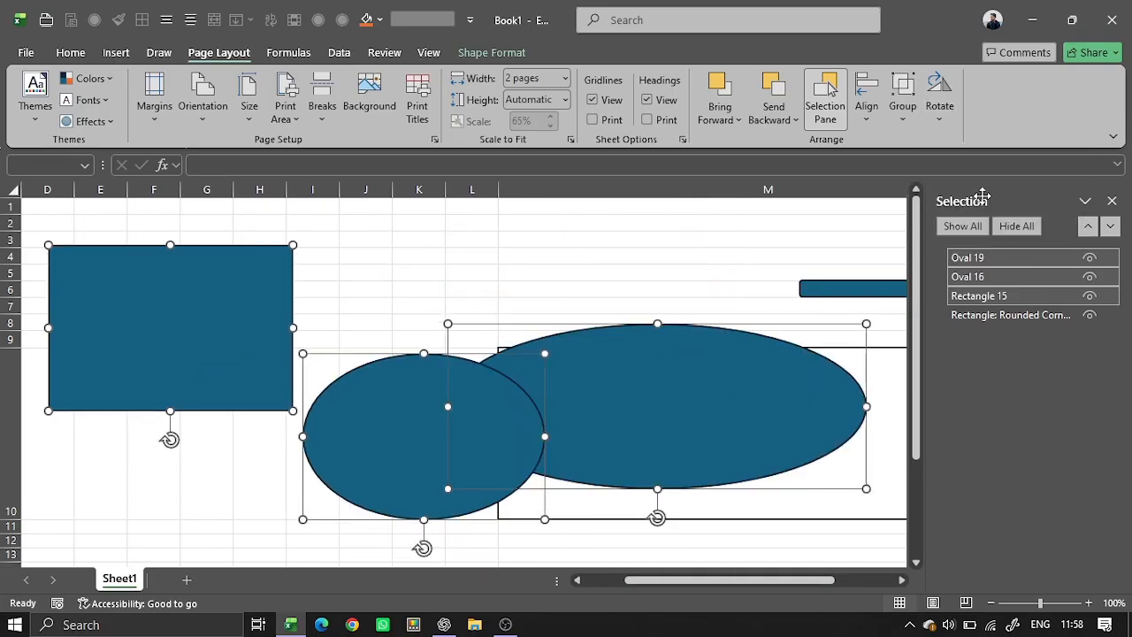